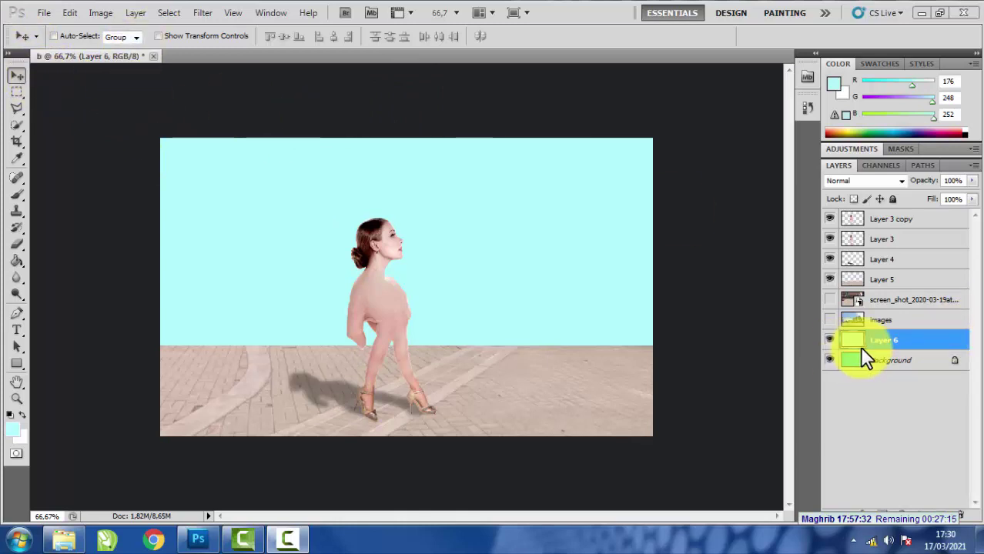
Close the finished composite document b without saving its changes.
click(886, 360)
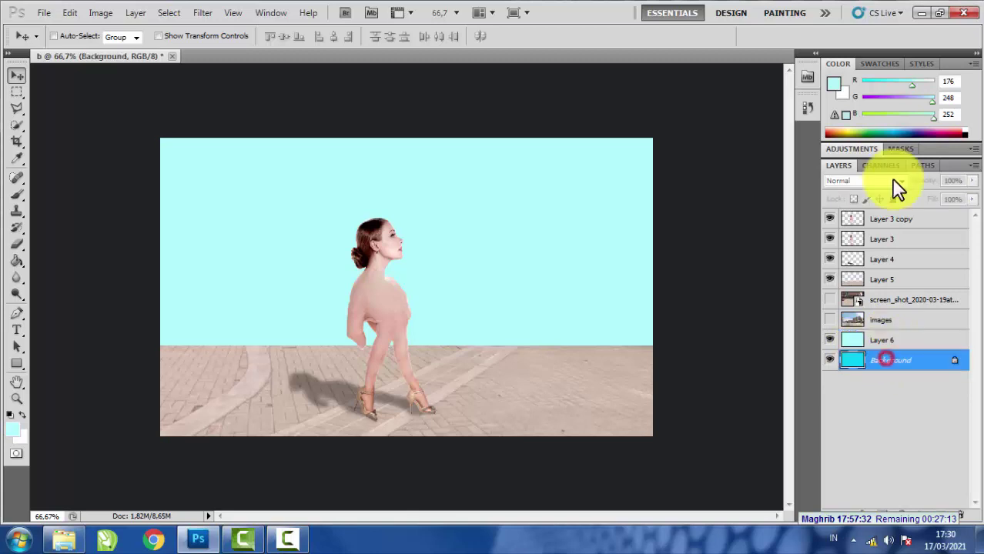
click(886, 219)
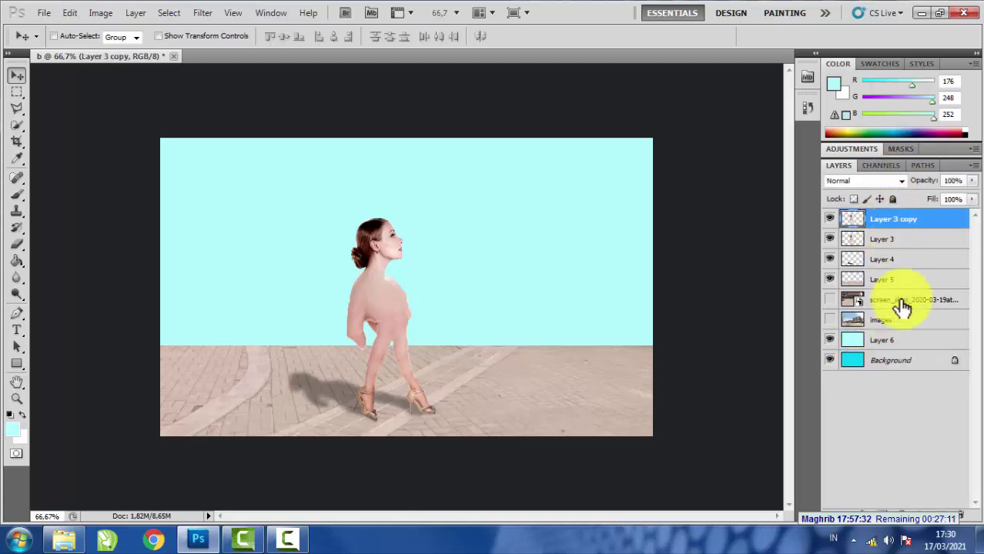
click(175, 55)
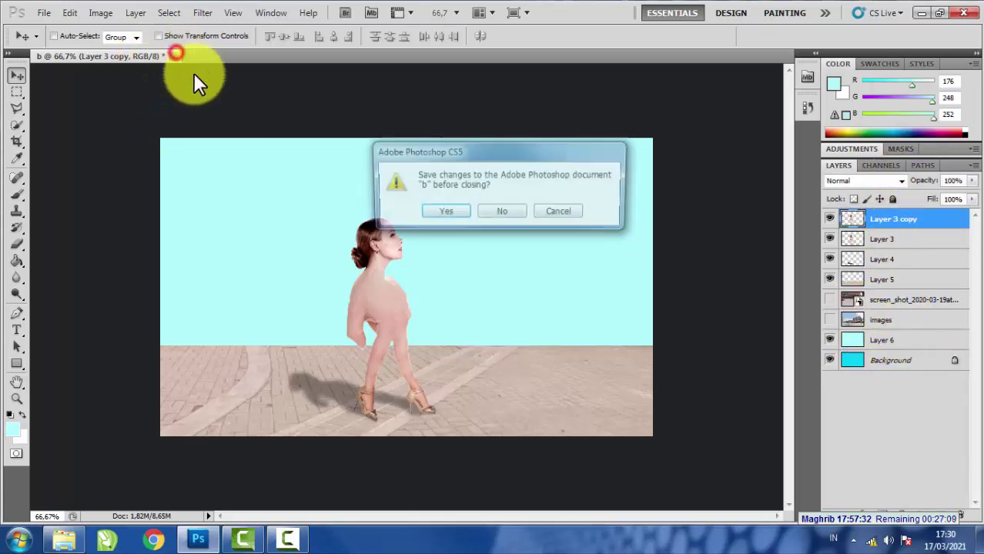
click(438, 213)
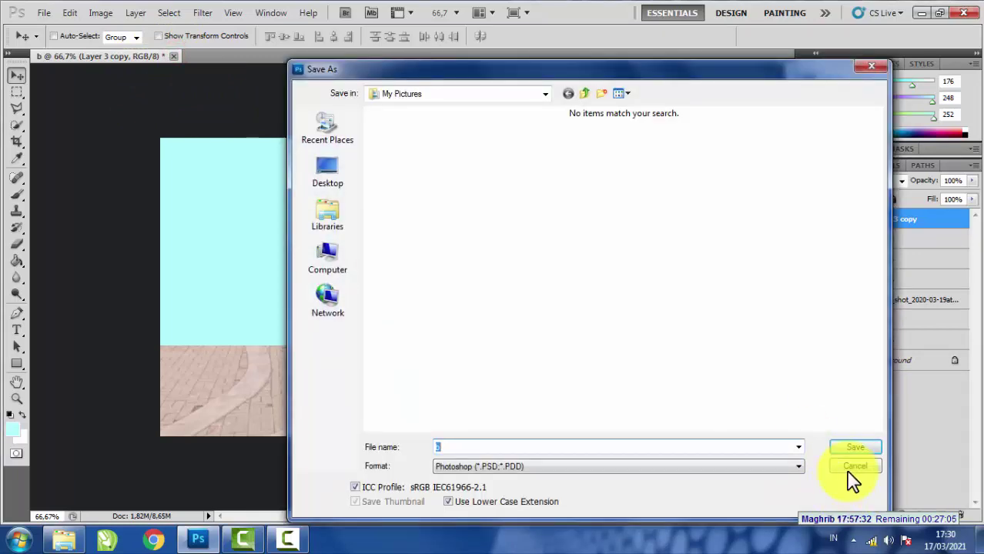
click(856, 467)
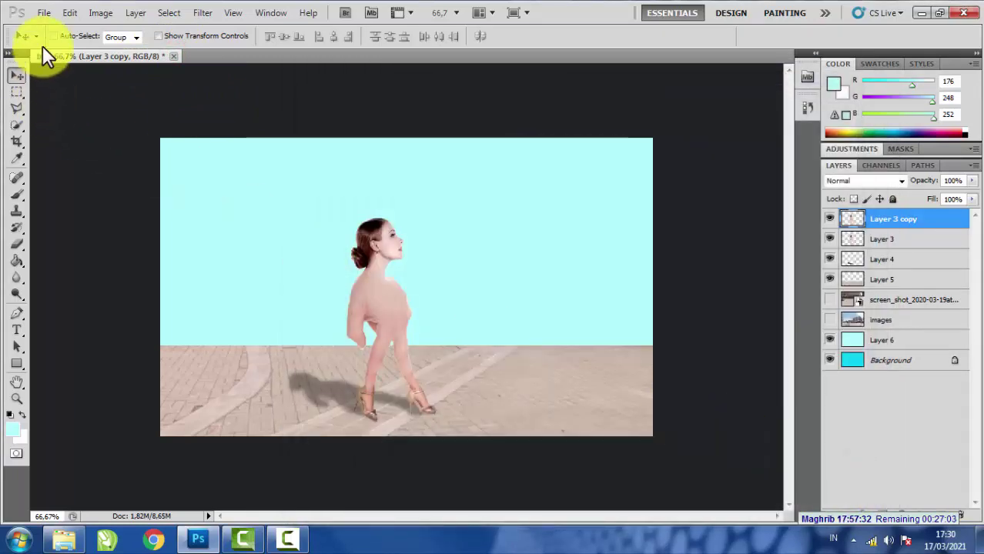
click(174, 56)
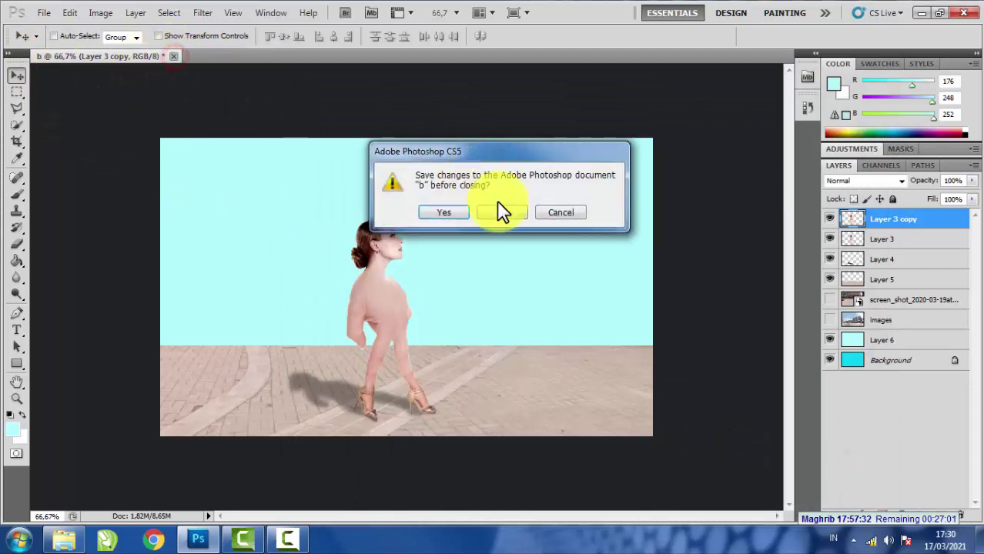
click(501, 211)
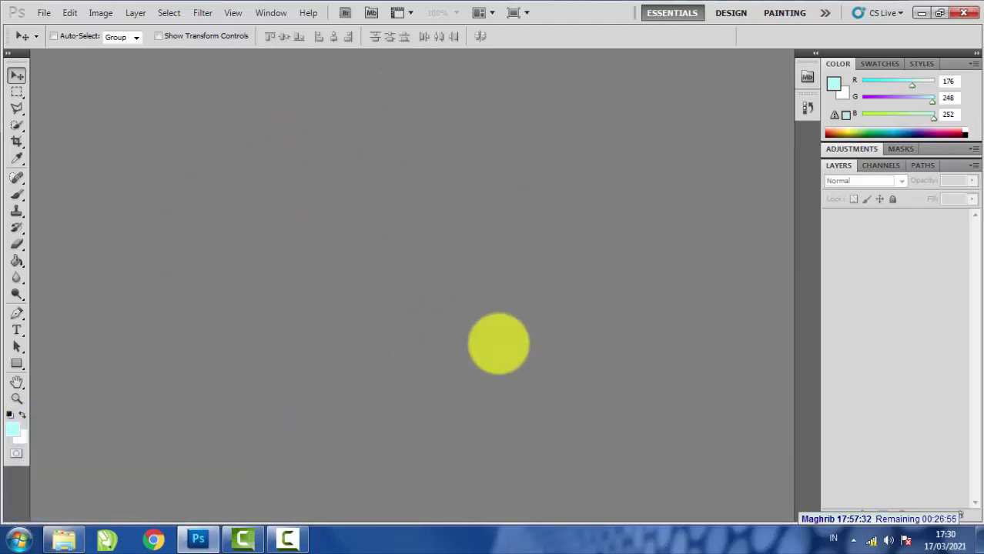
Check the source images on HAZET (D:), return to Photoshop and create a 1024 × 620 pixel document named bg with white background.
click(77, 533)
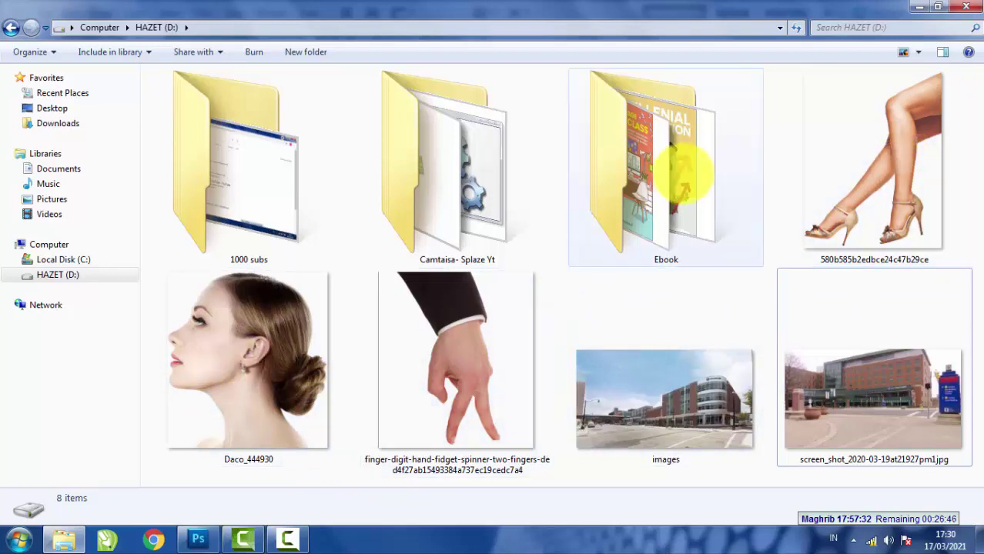
click(198, 540)
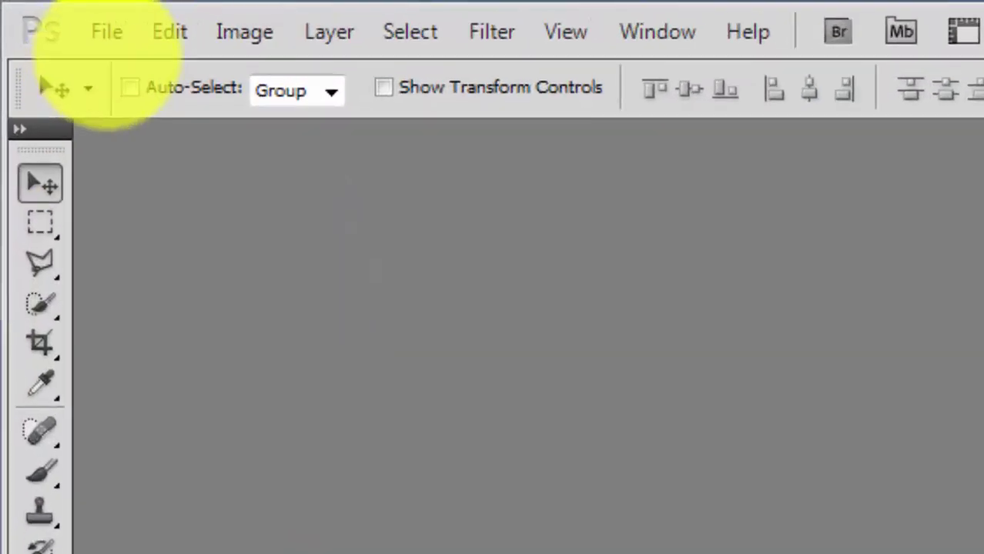
click(112, 31)
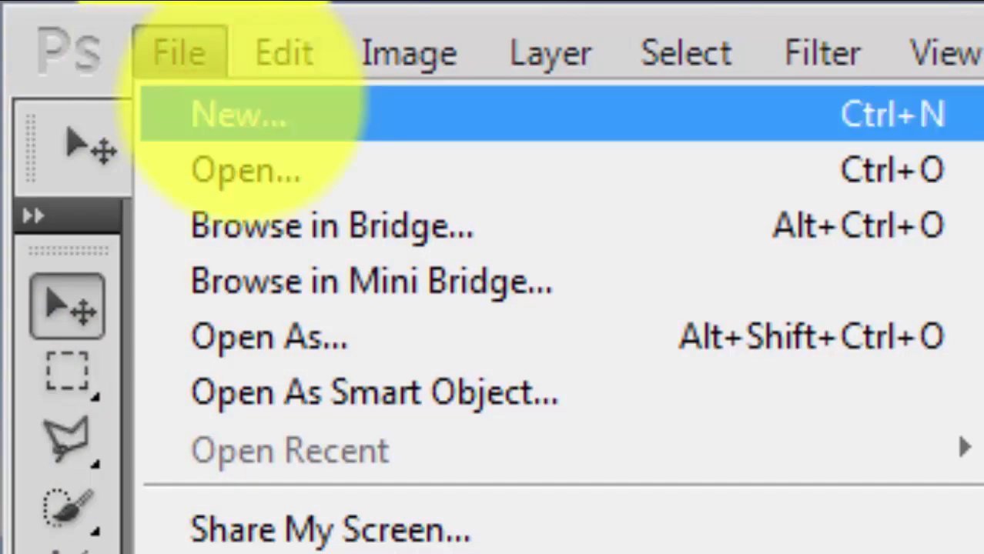
click(238, 98)
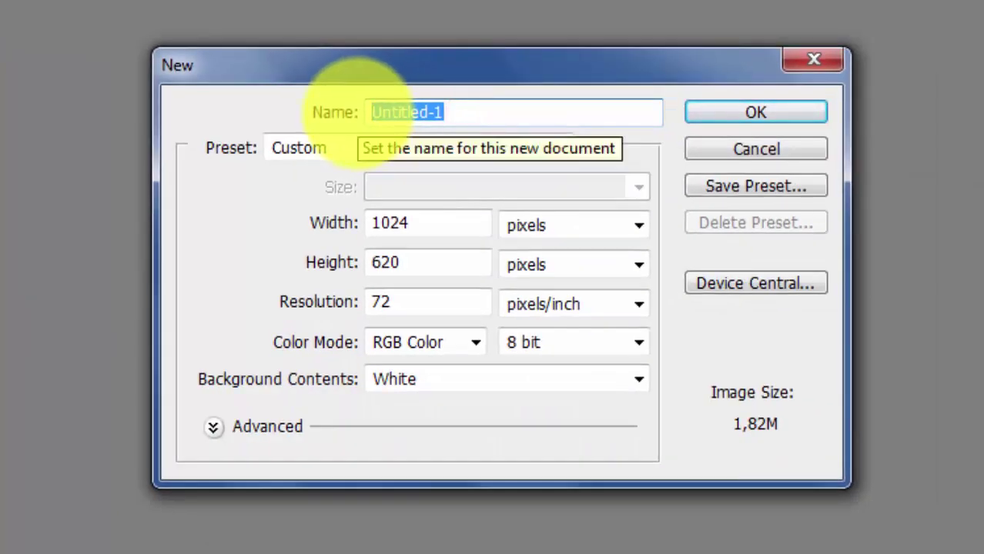
text(bg)
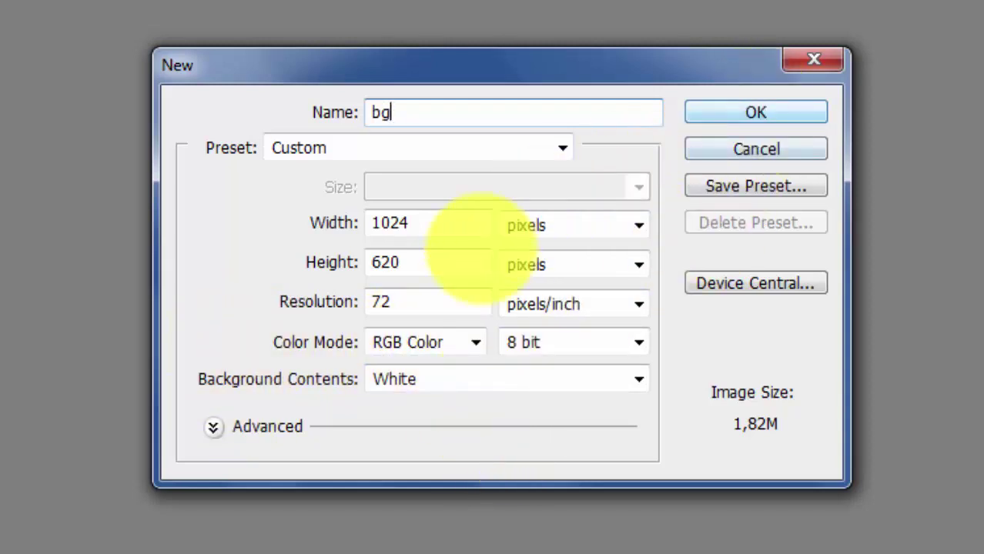
click(755, 112)
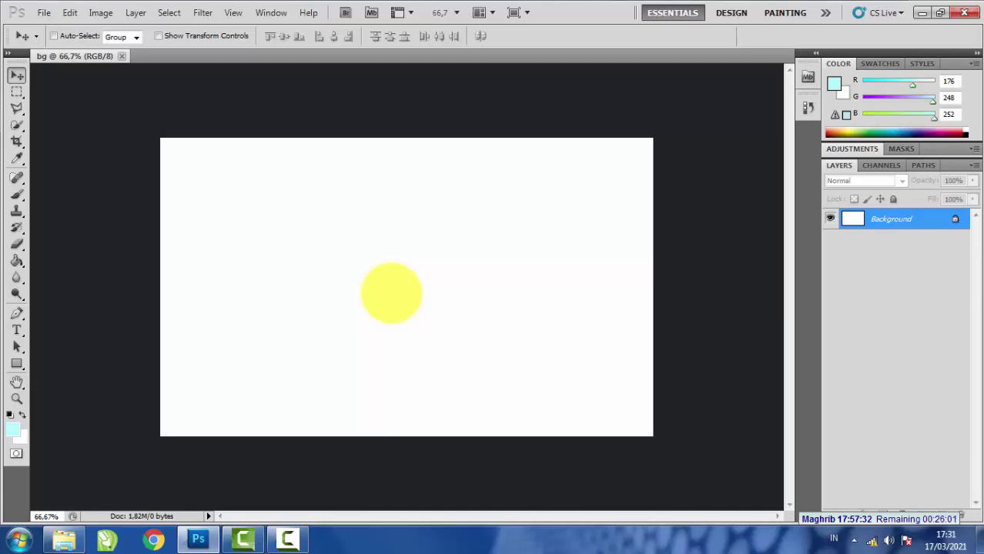
Add a new layer named bg 2 above the Background layer.
key(ctrl+shift+n)
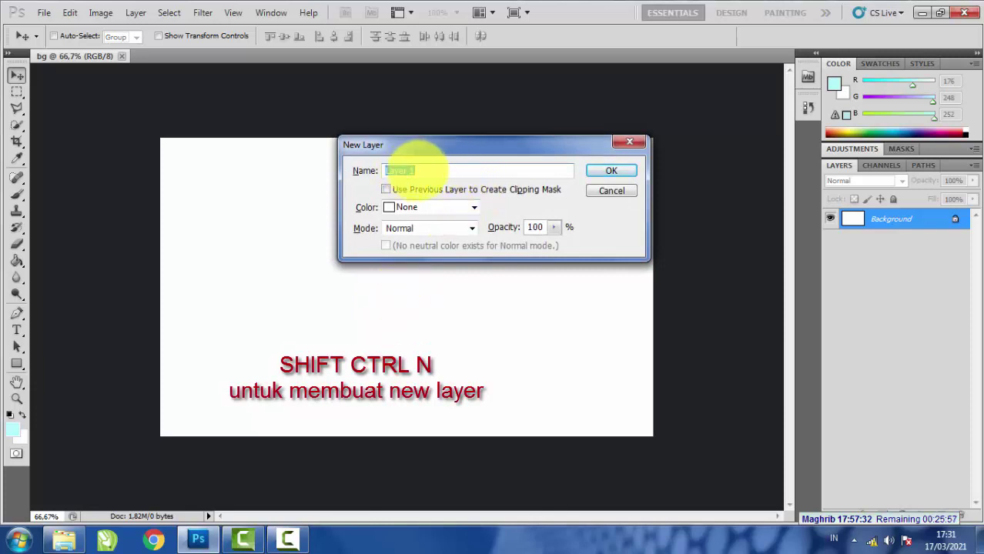
drag(419, 170, 389, 170)
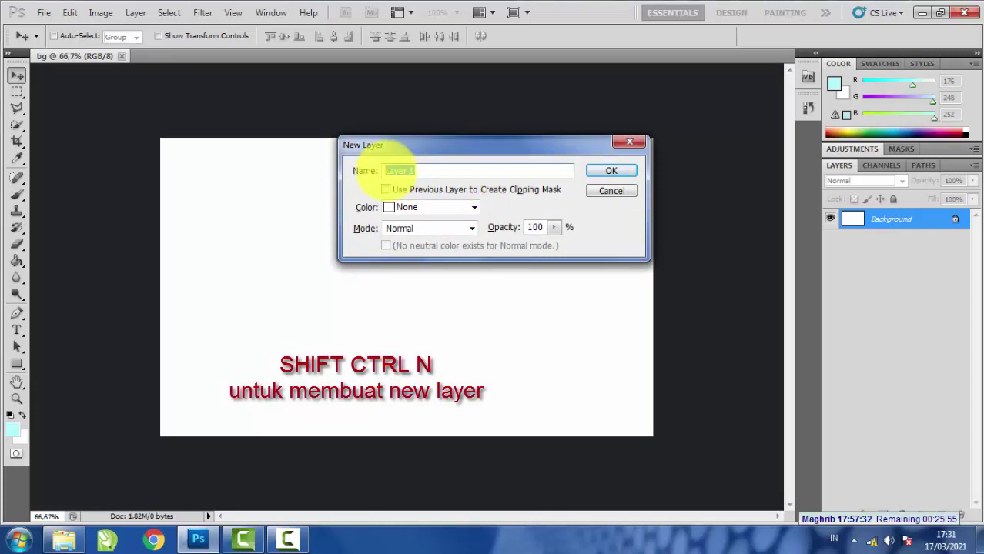
text(bg 2)
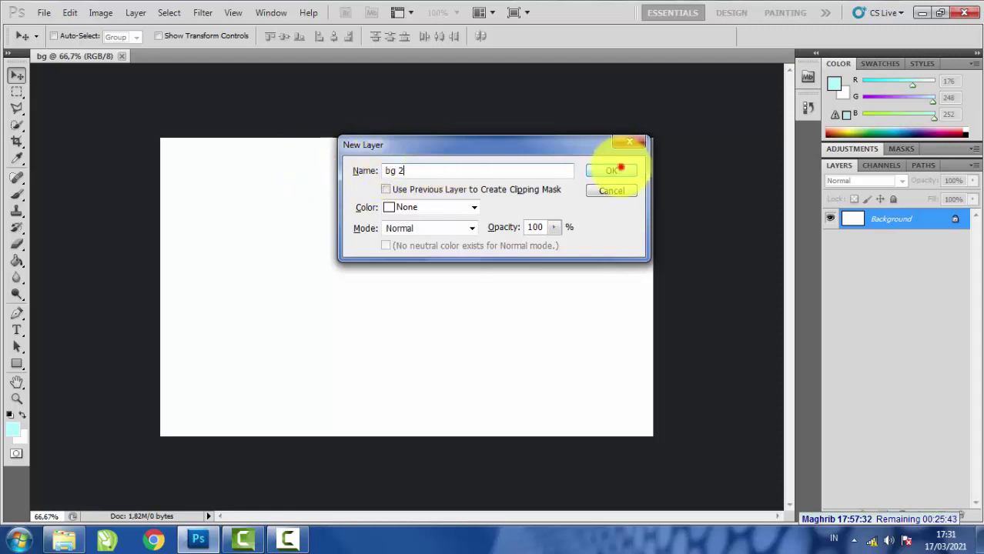
click(620, 168)
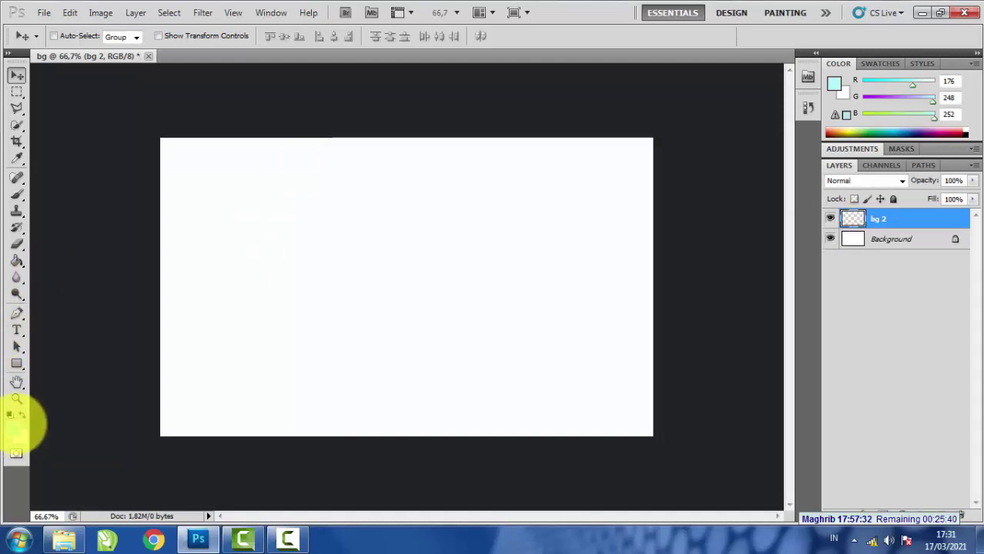
Fill the bg 2 layer with the light cyan foreground colour #b0f8fc using the Paint Bucket tool.
click(16, 417)
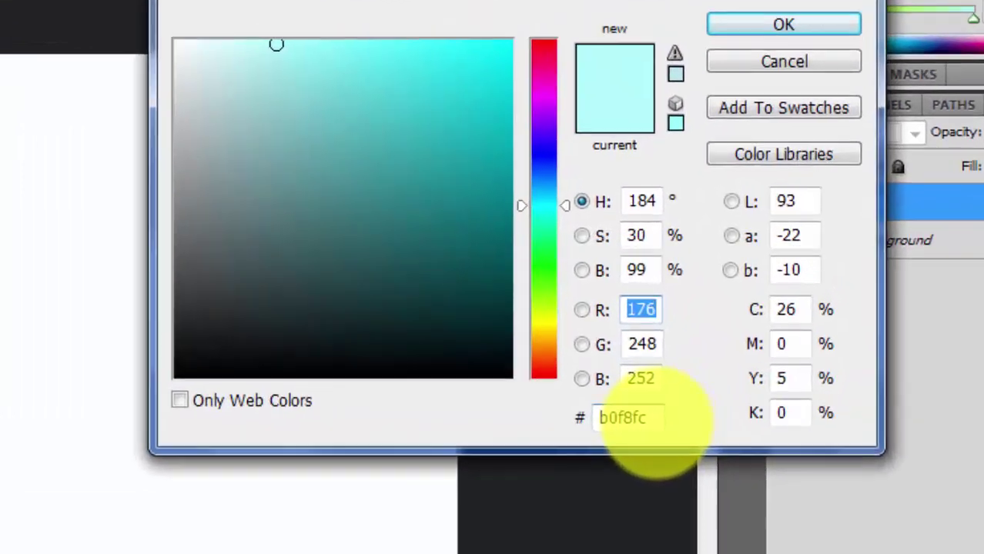
click(654, 419)
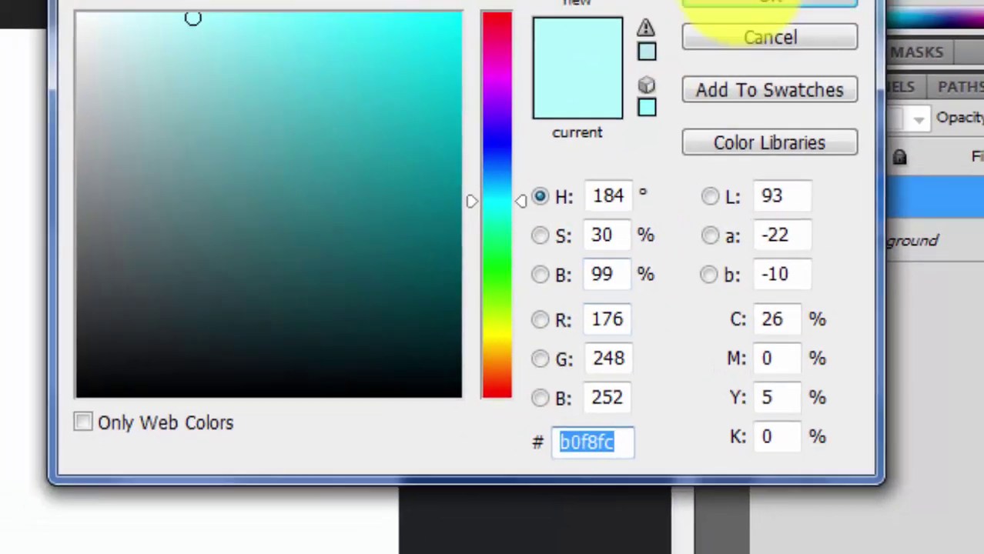
click(732, 0)
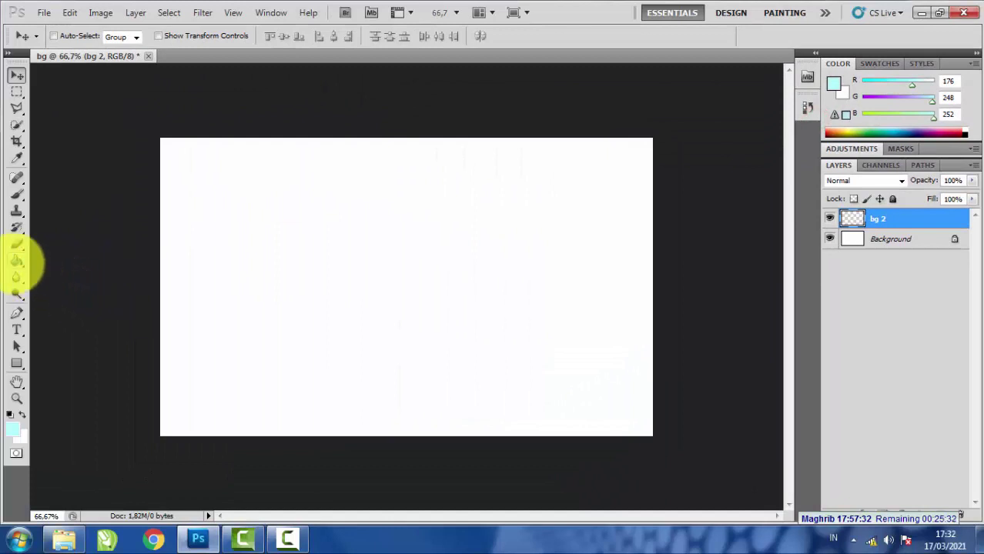
click(17, 261)
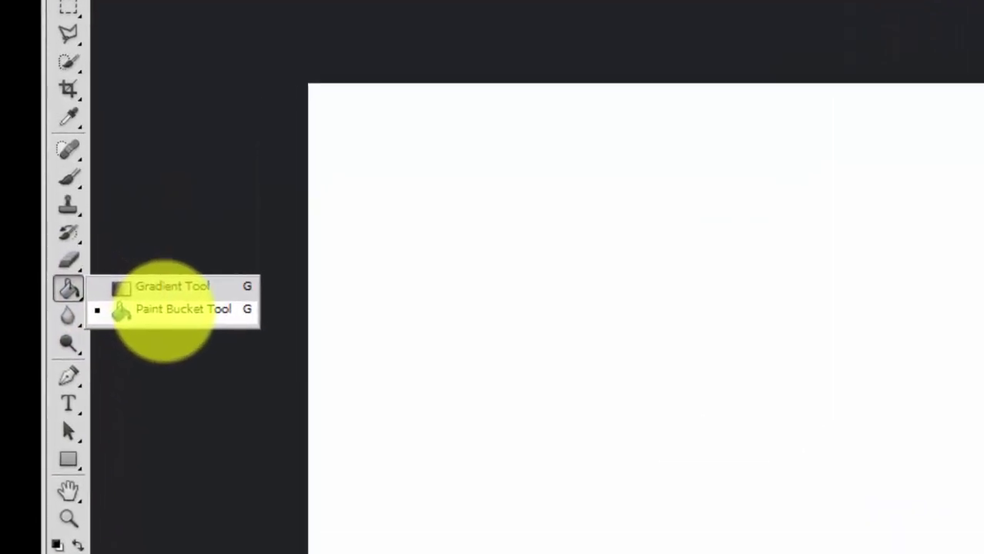
click(163, 310)
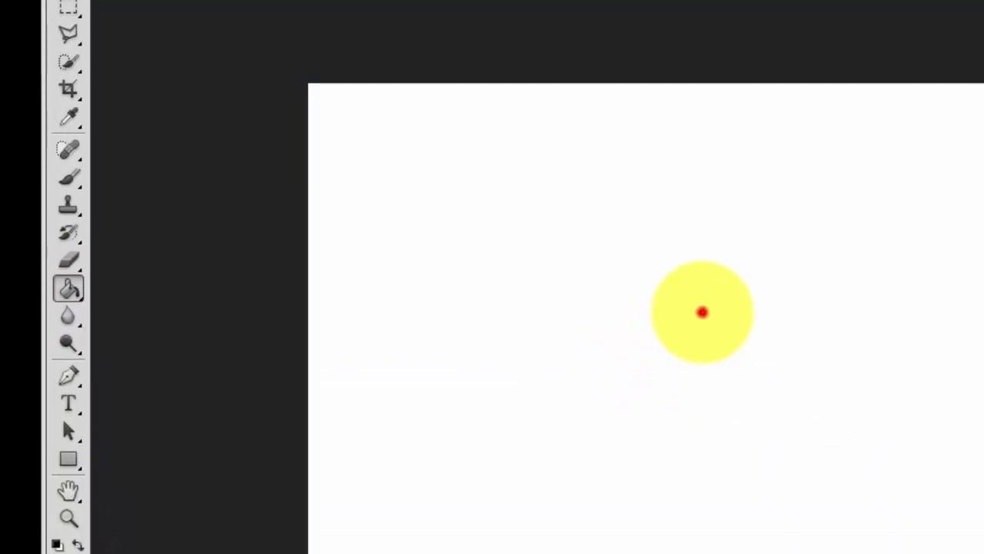
click(702, 312)
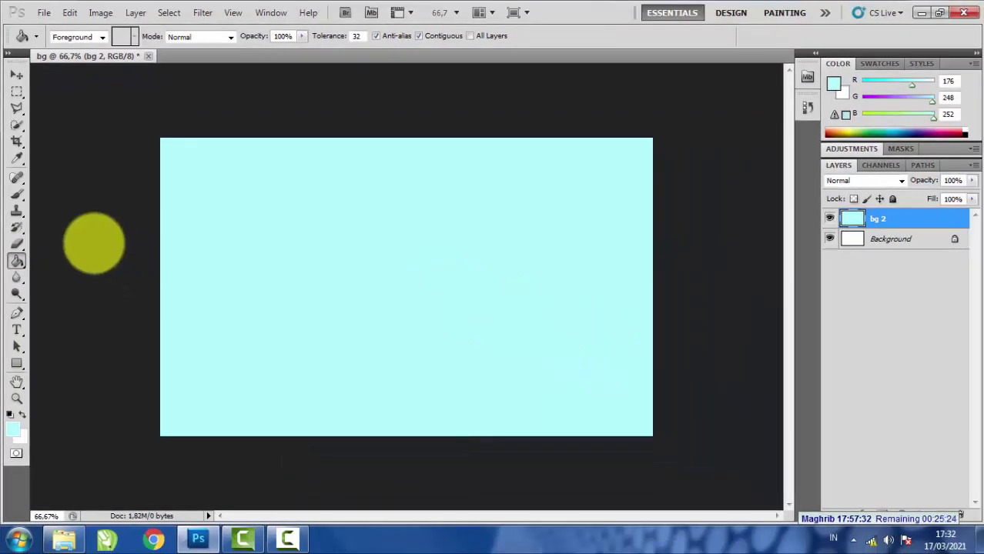
click(16, 74)
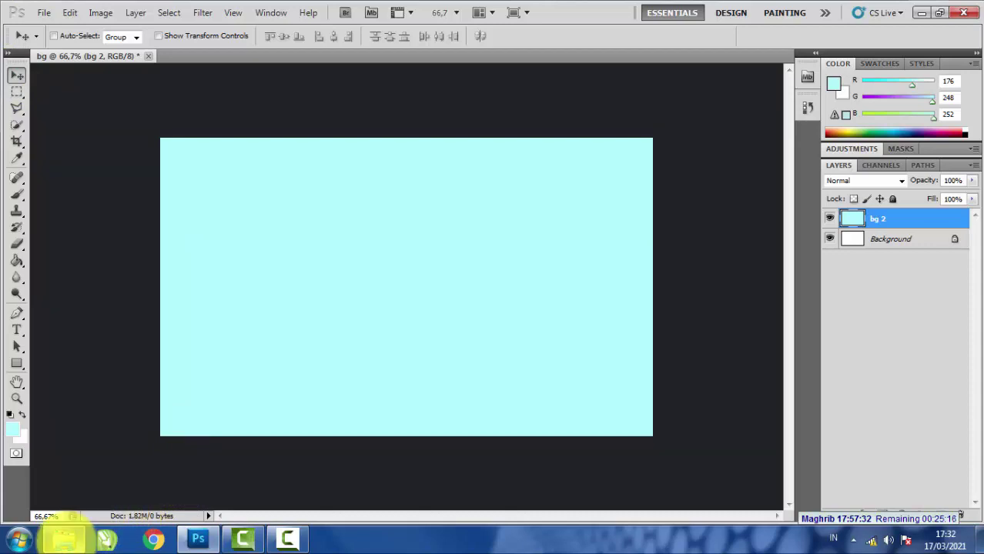
Place the finger-digit-hand image from the HAZET (D:) folder at the centre of the canvas and rasterize its layer.
click(65, 540)
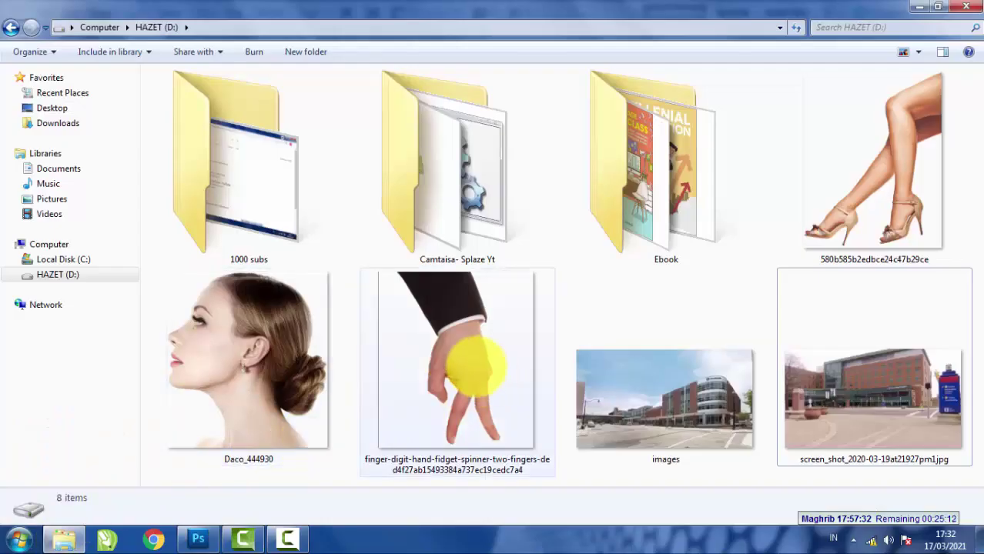
drag(472, 358, 323, 370)
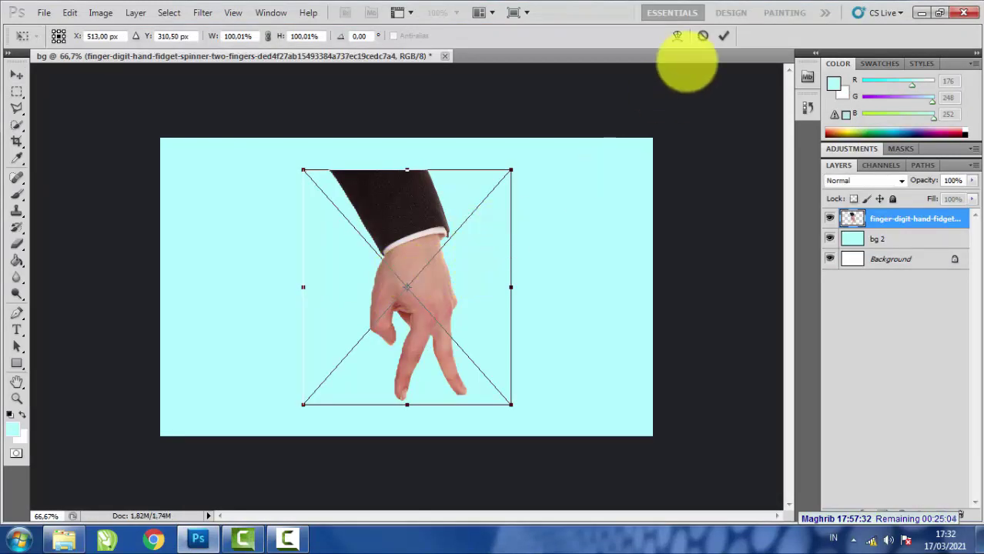
click(724, 35)
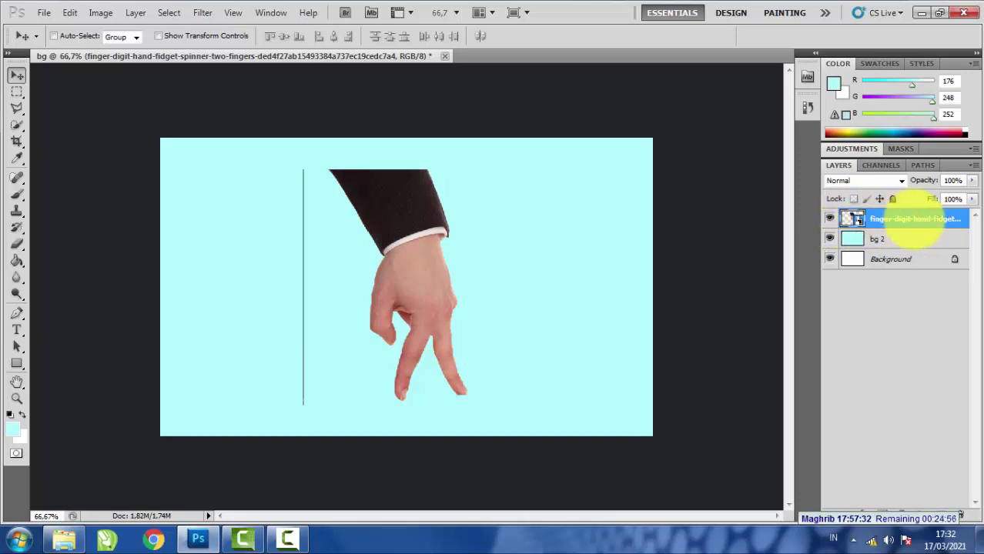
right_click(915, 220)
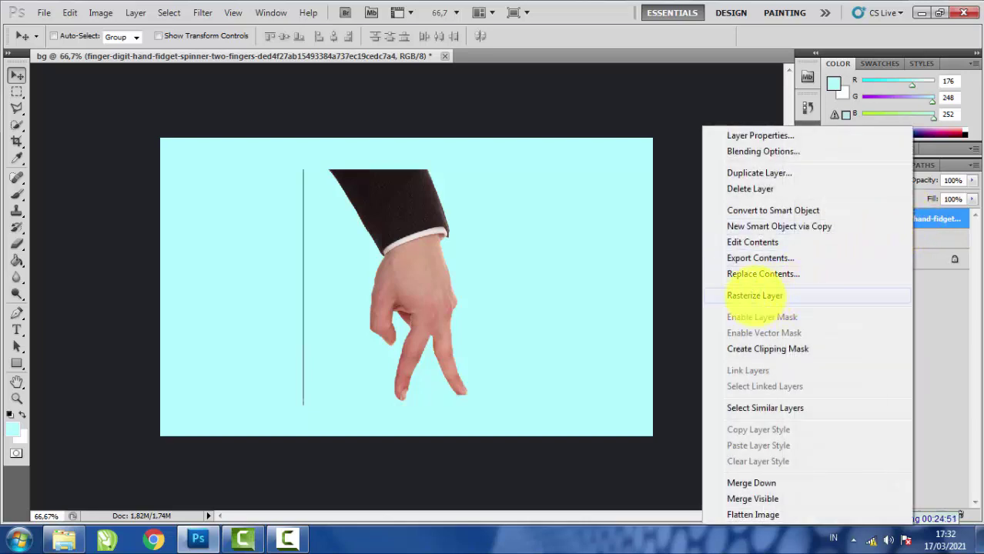
click(755, 296)
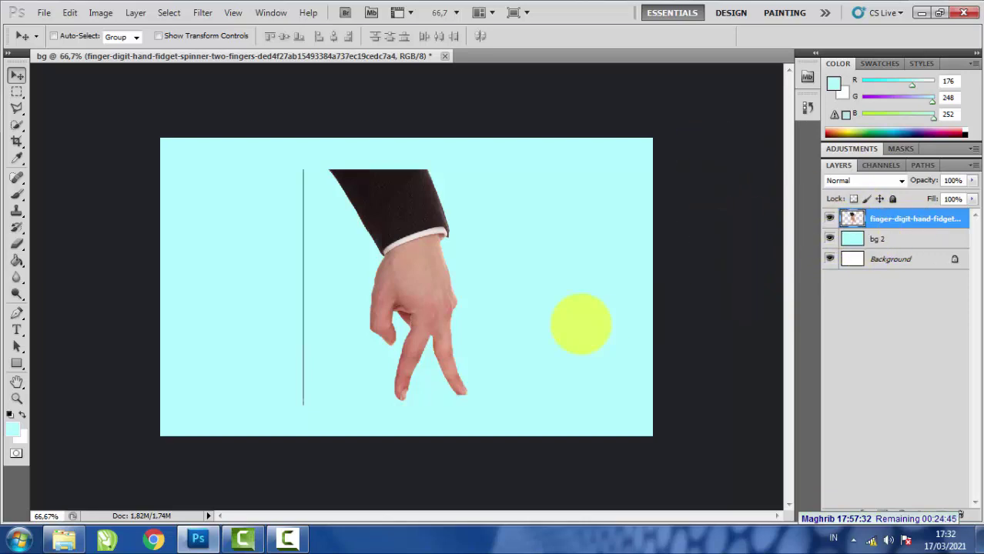
Select the hand below the shirt cuff with the Polygonal Lasso, cutting across the wrist and going around the fingers.
key(ctrl+plus)
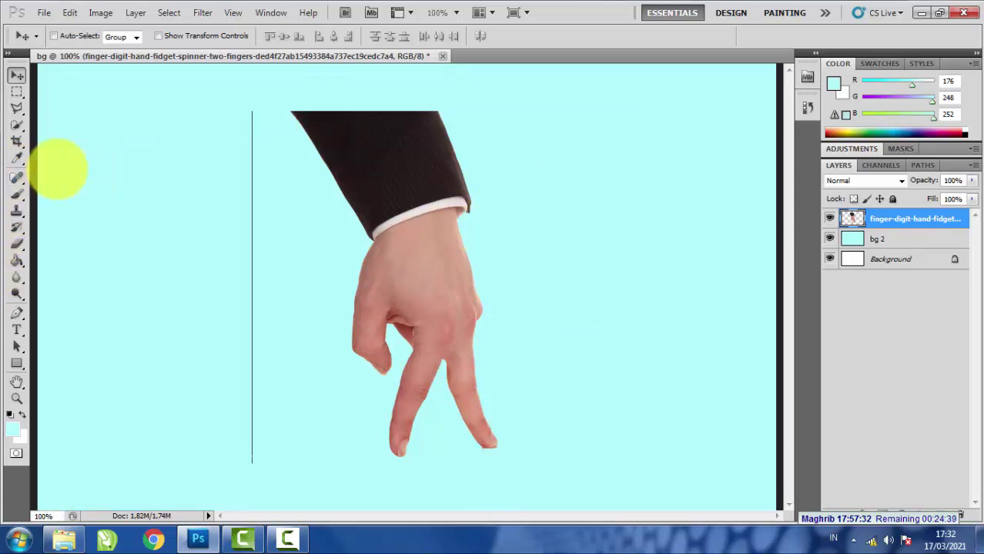
click(17, 108)
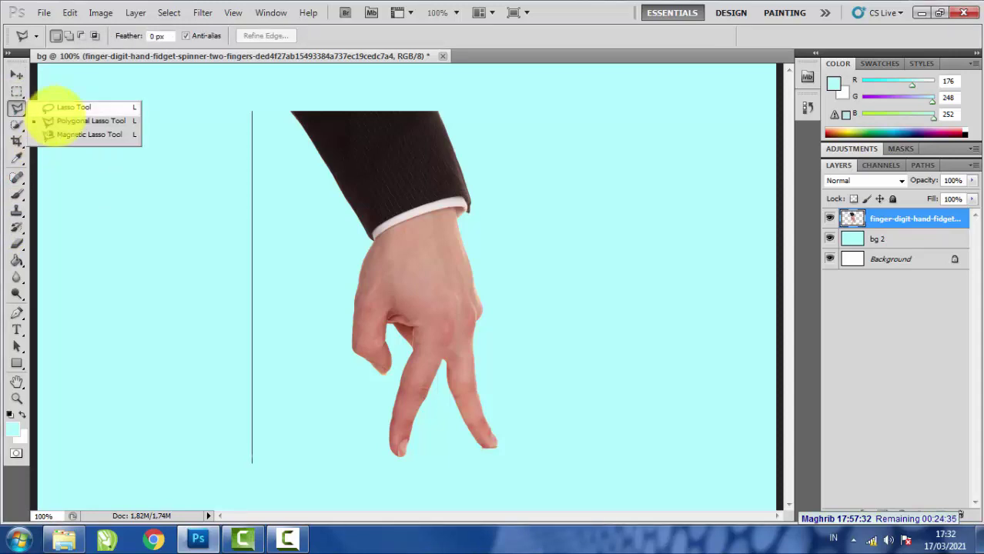
click(64, 121)
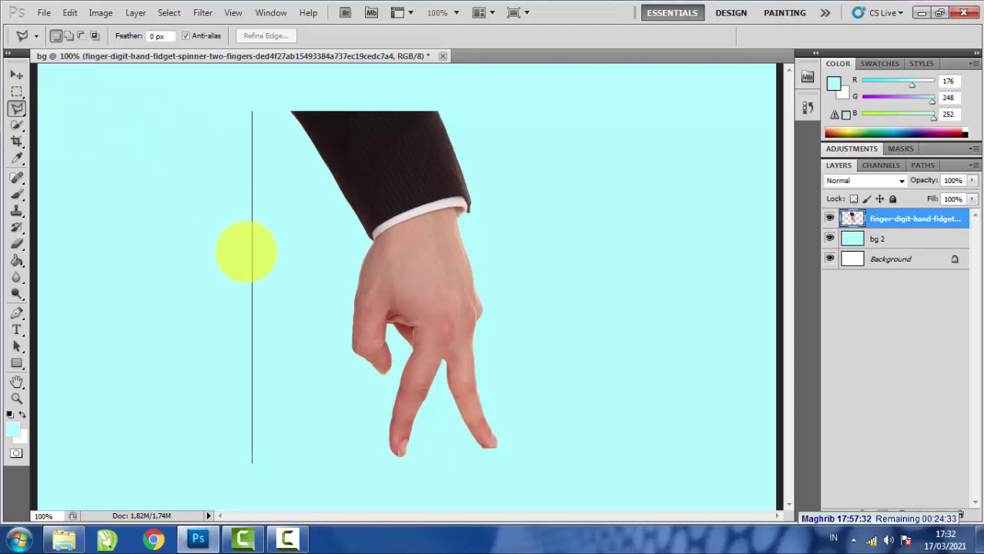
click(340, 248)
click(317, 335)
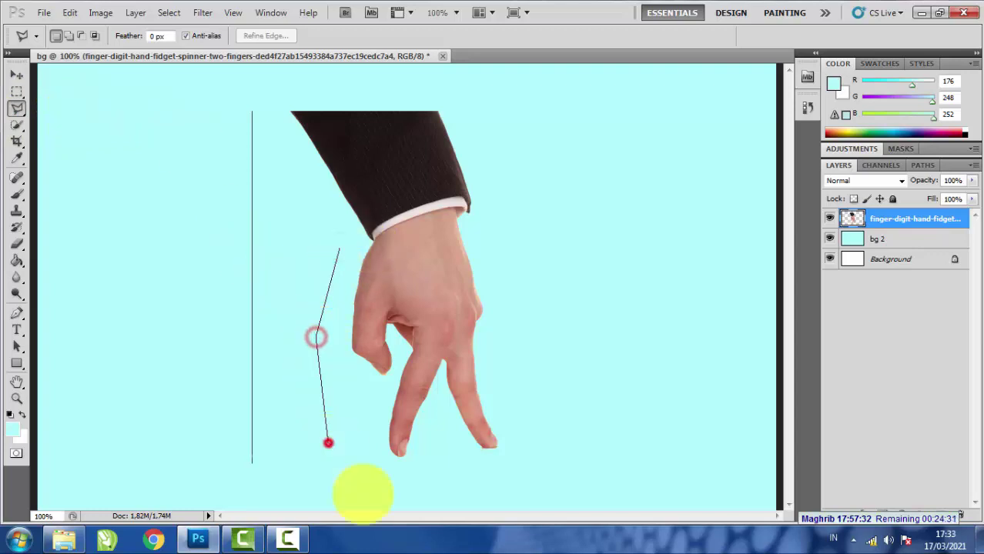
click(328, 441)
click(446, 477)
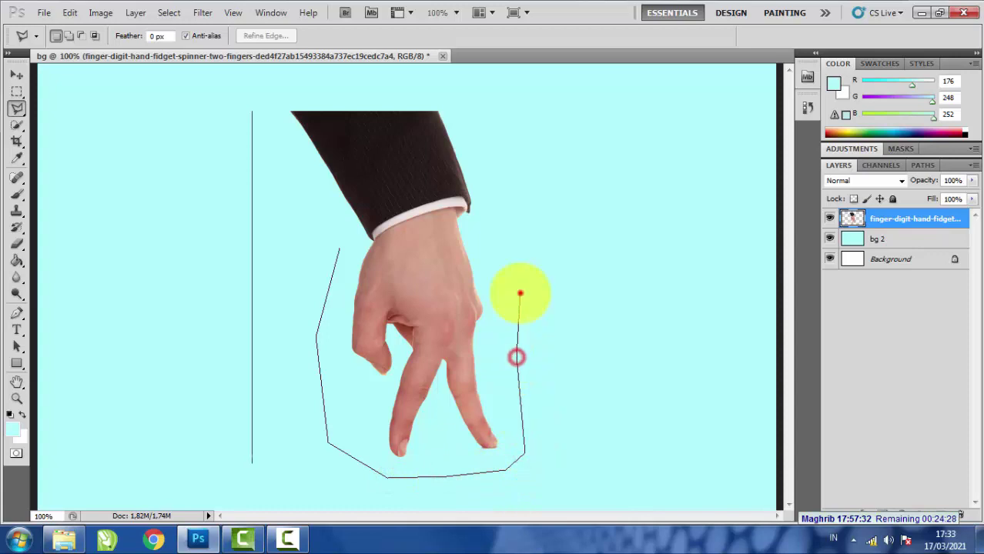
click(519, 291)
click(502, 234)
click(478, 221)
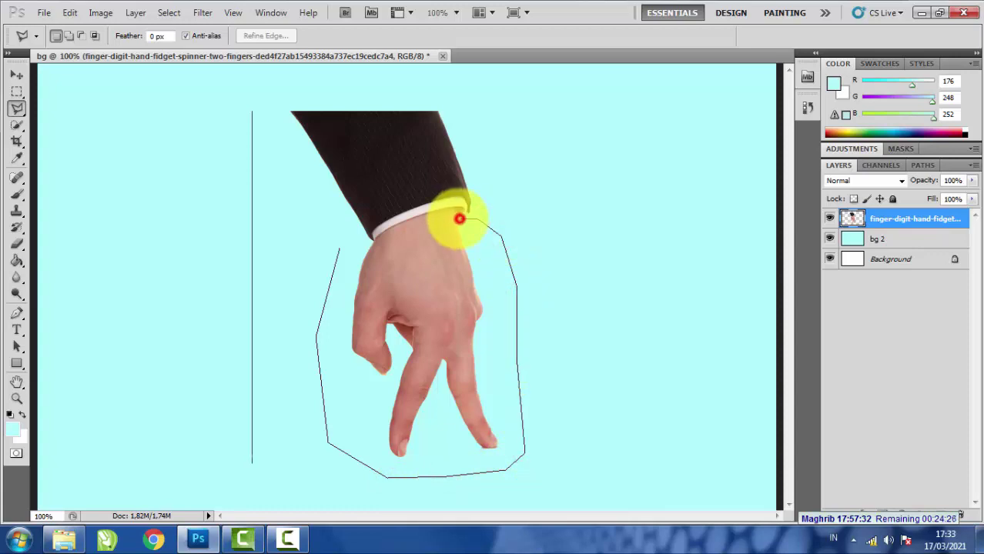
click(440, 218)
click(388, 232)
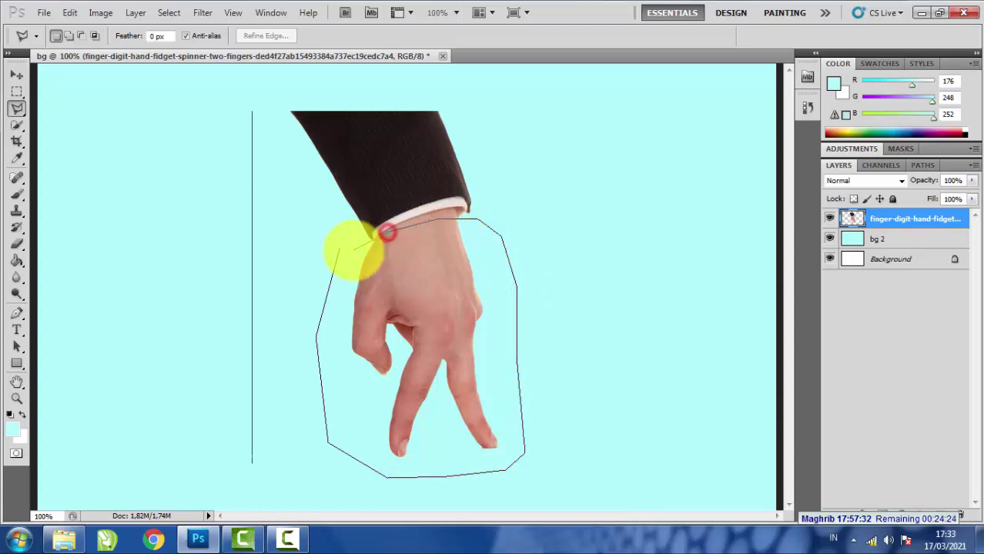
click(354, 255)
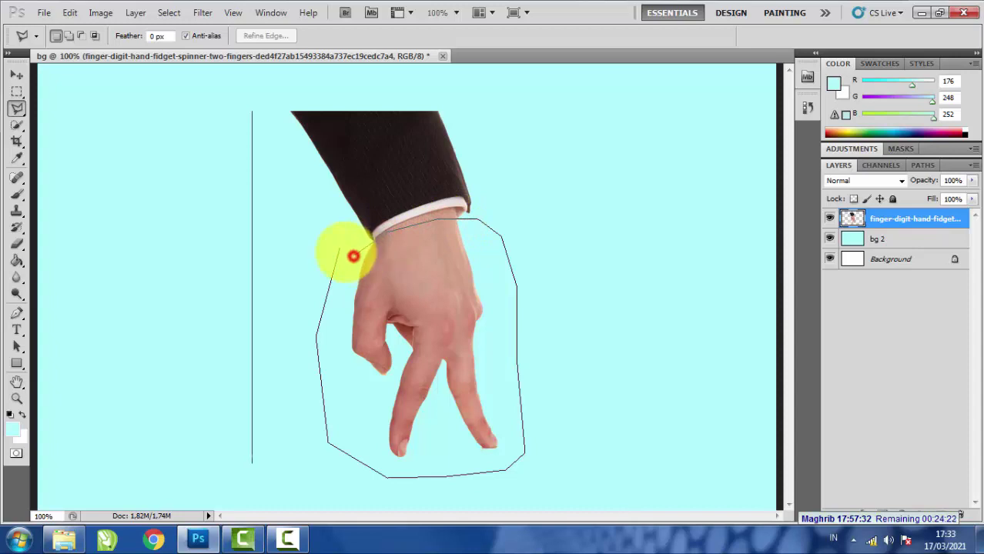
click(340, 250)
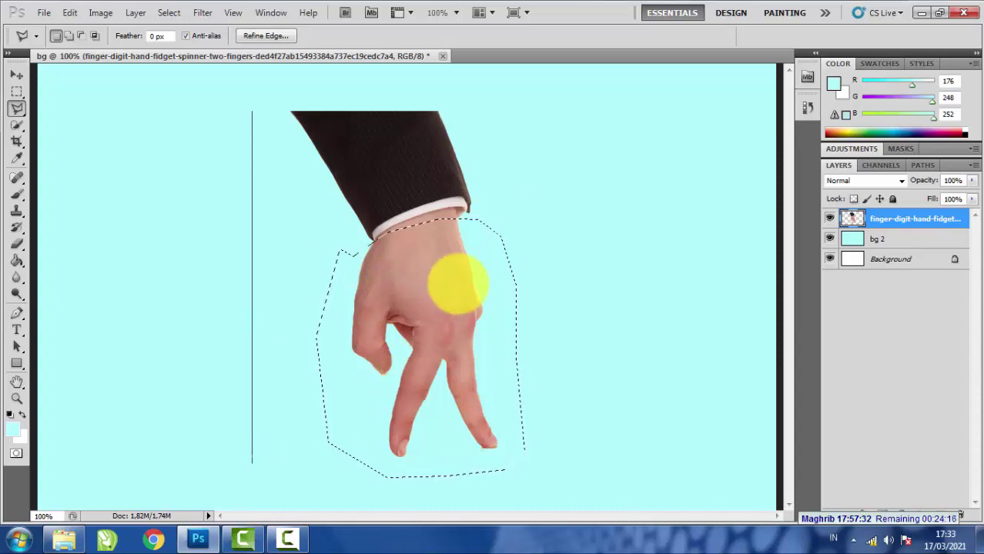
Copy the selected hand to a new layer and hide the original finger-digit-hand layer.
key(ctrl+j)
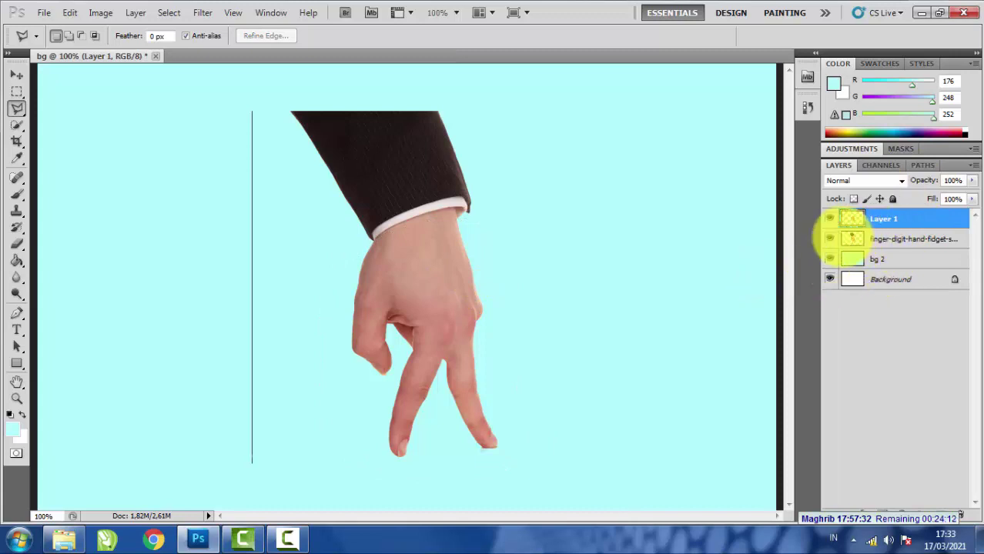
click(908, 238)
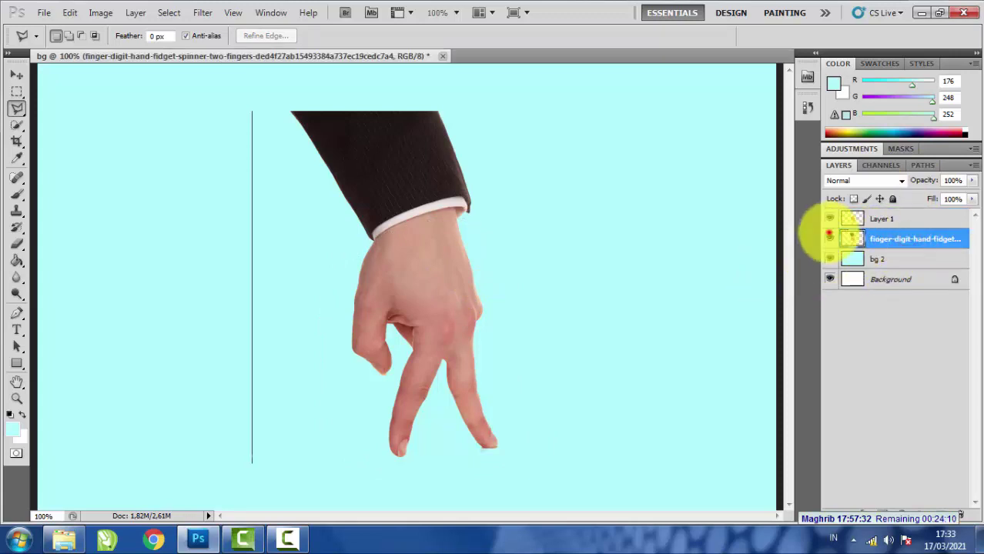
click(829, 238)
Rename the layer with the cut-out hand as jari.
click(882, 218)
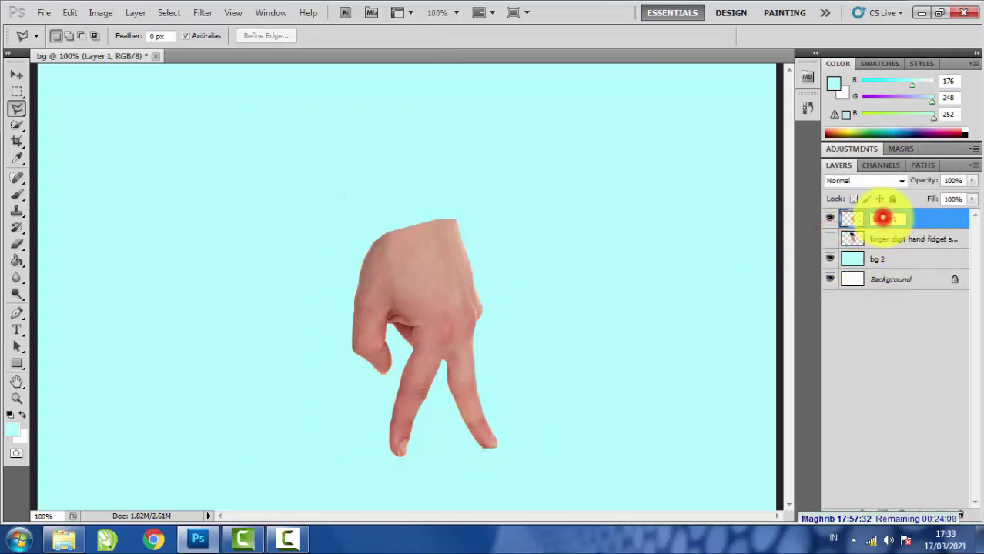
double_click(885, 218)
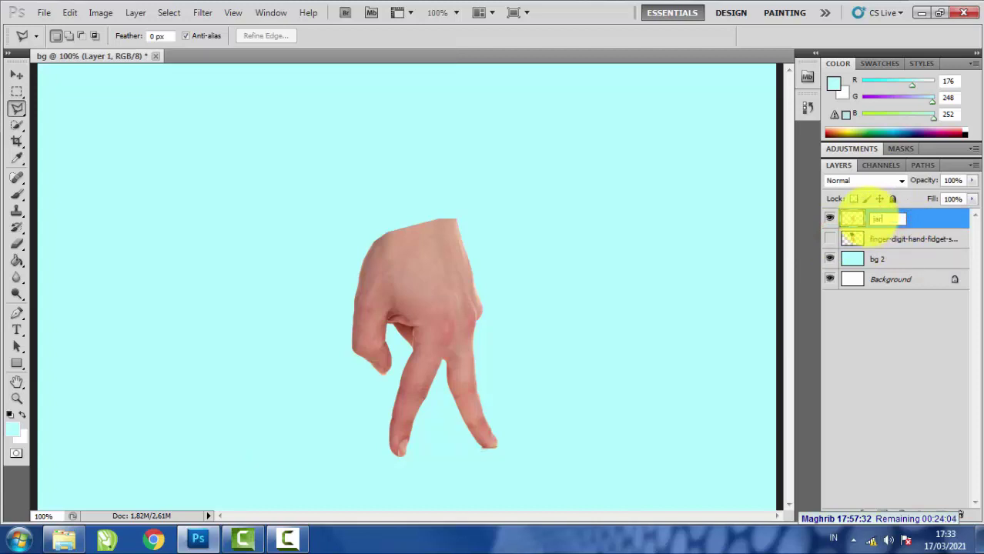
text(jari)
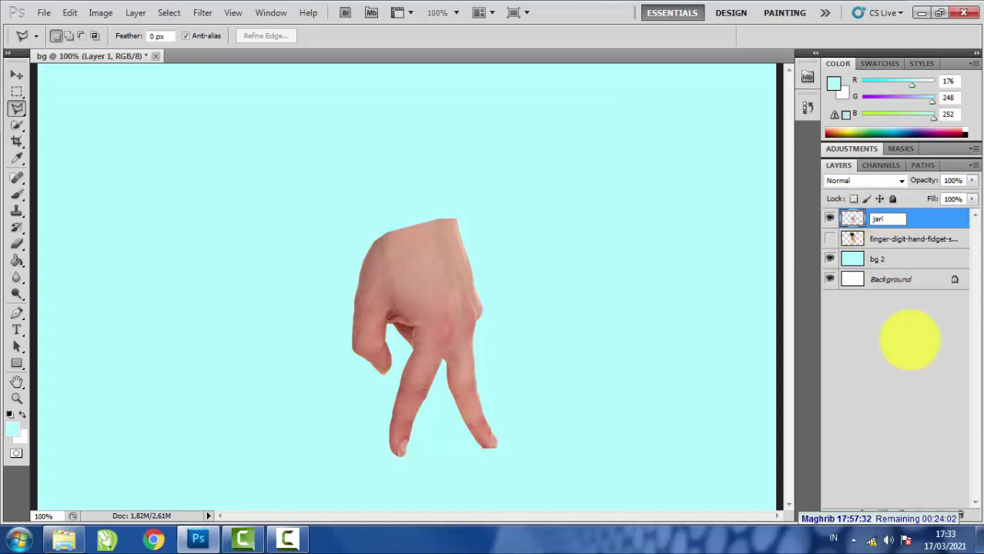
click(908, 346)
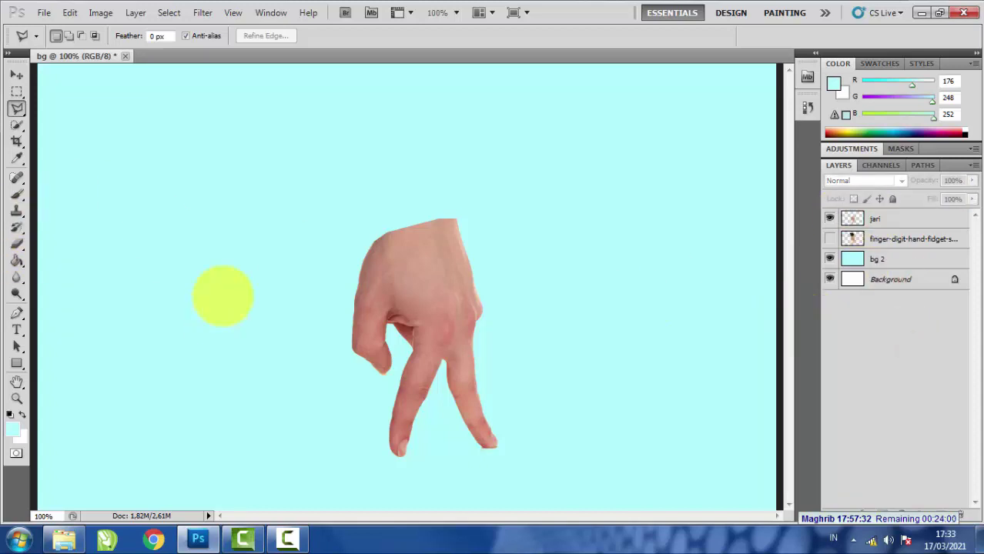
Move the hand on the jari layer slightly to the left of the canvas centre.
key(ctrl+minus)
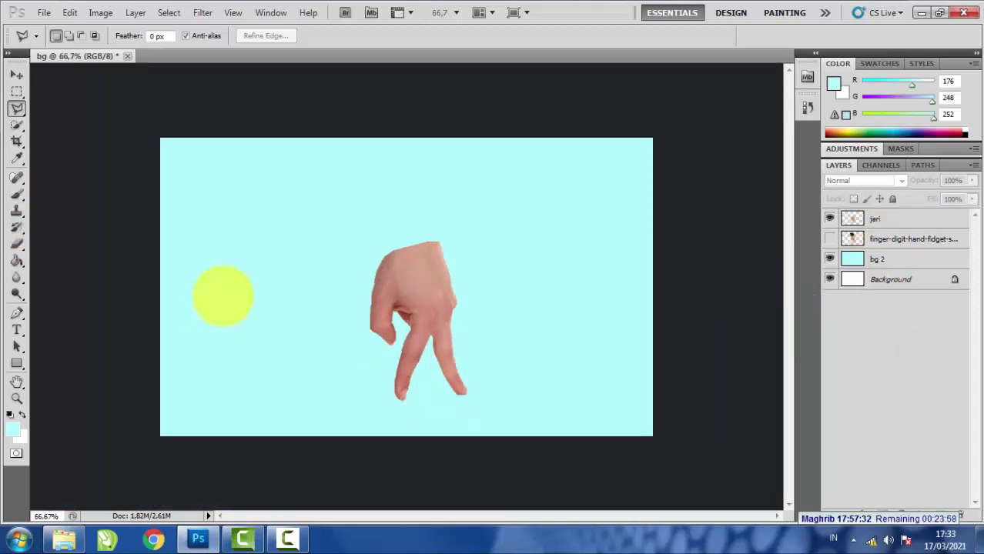
click(14, 76)
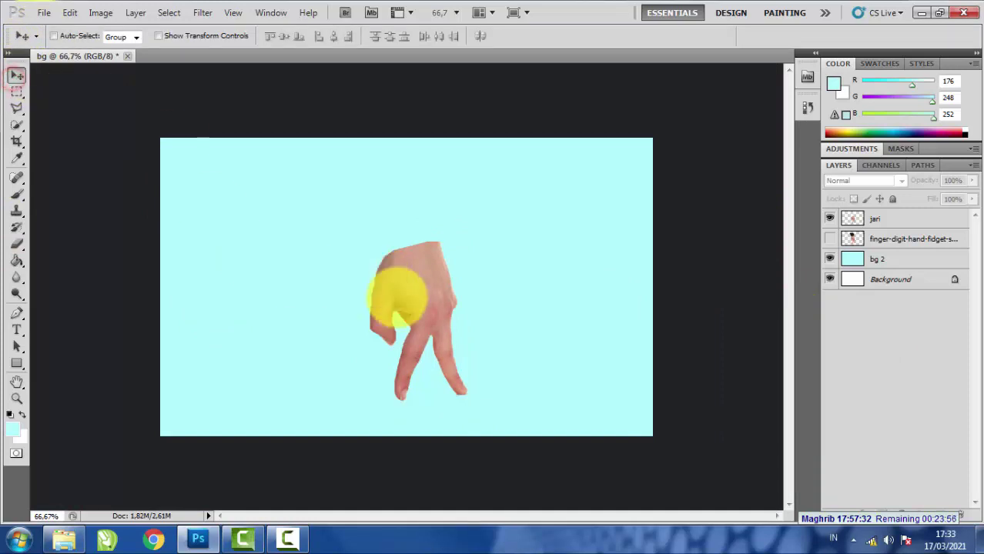
click(428, 322)
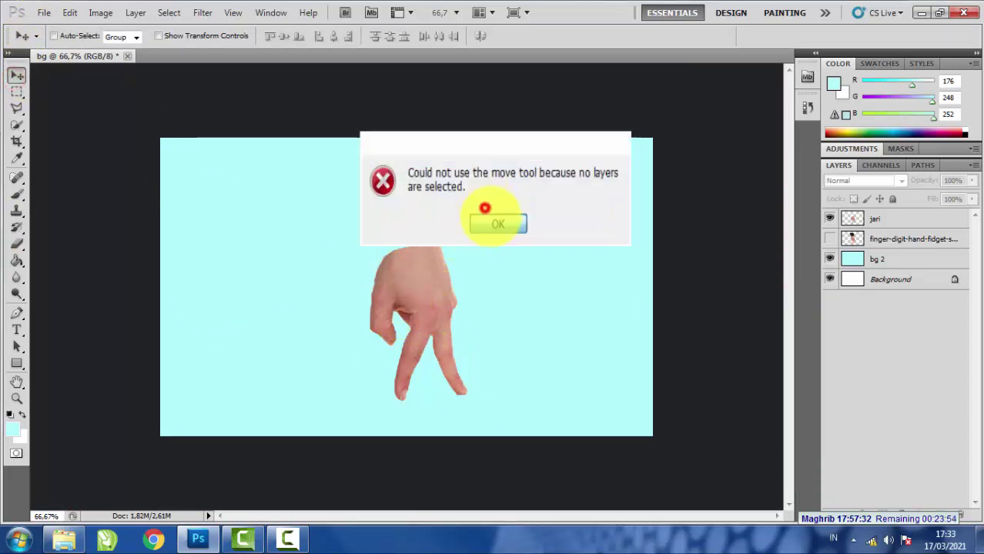
click(497, 223)
click(875, 218)
drag(434, 289, 360, 288)
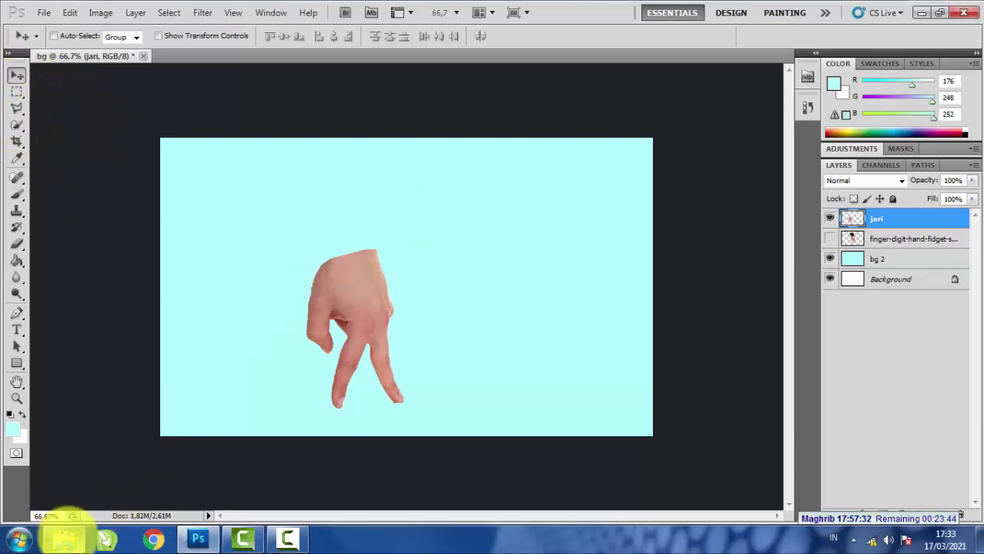
Place the Daco_444930 image from the HAZET (D:) folder flipped horizontally and rasterize its layer.
click(66, 539)
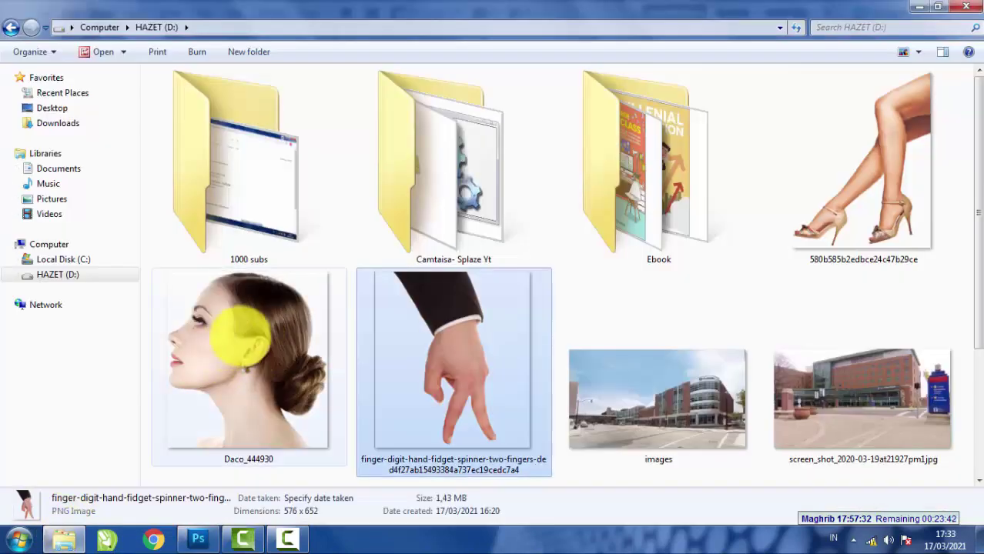
drag(241, 324, 426, 227)
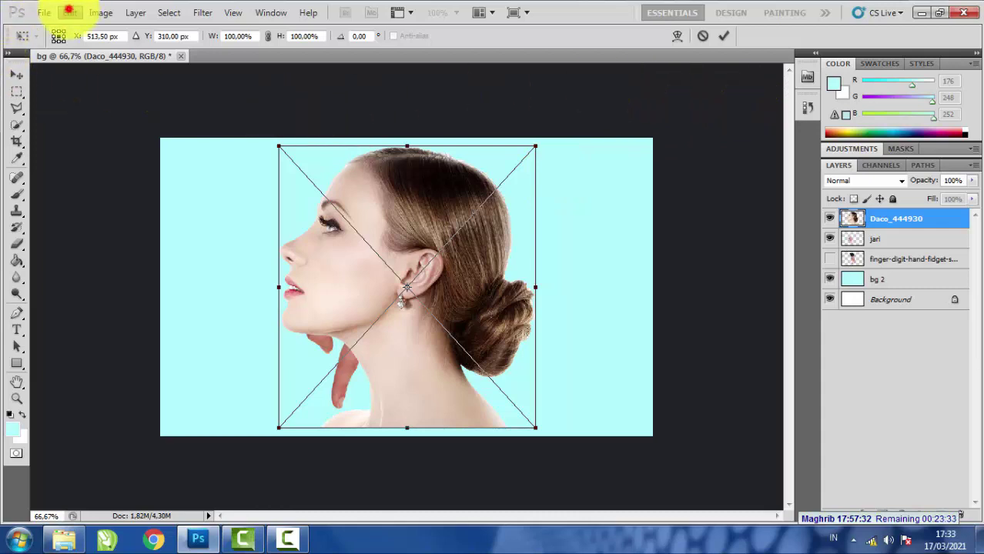
click(69, 11)
mouse_move(173, 292)
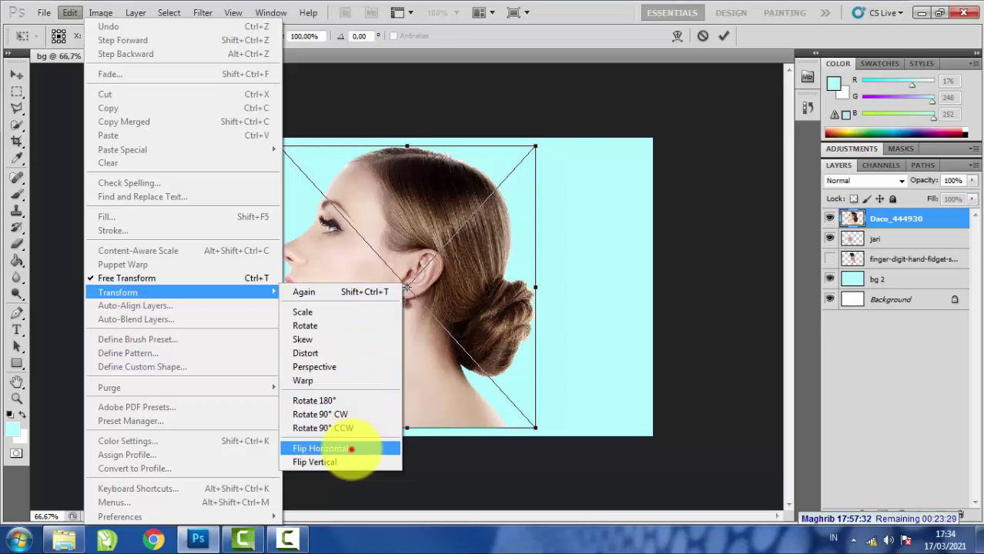
click(350, 449)
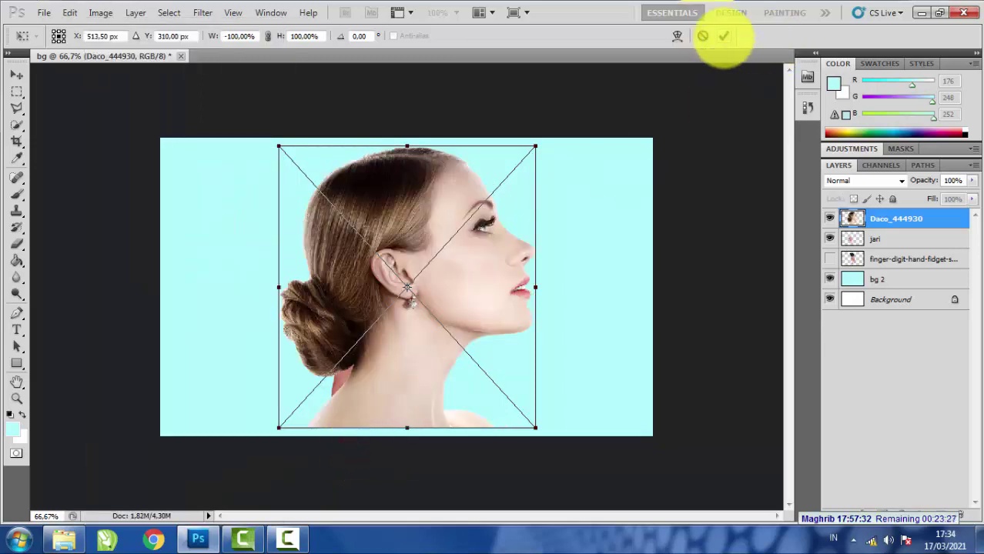
click(724, 36)
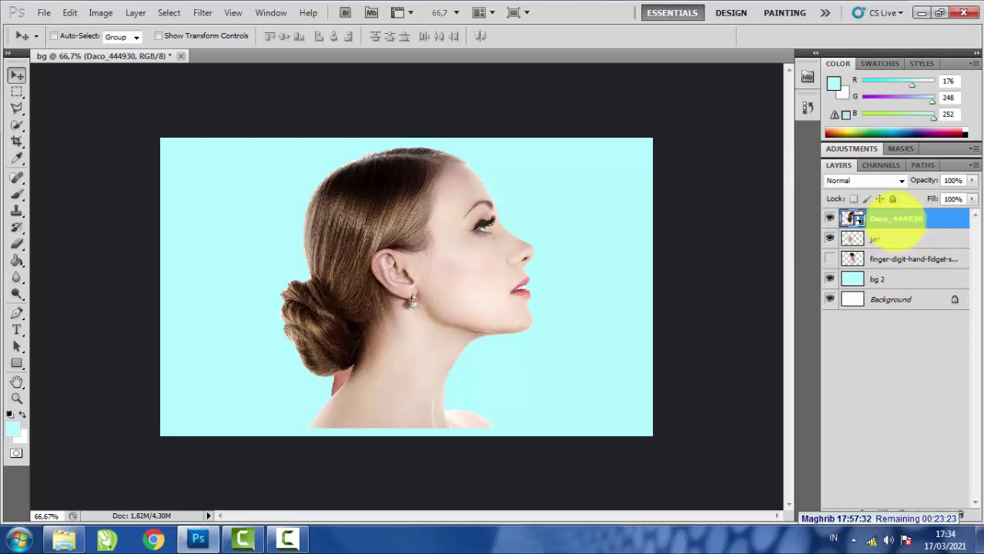
right_click(896, 219)
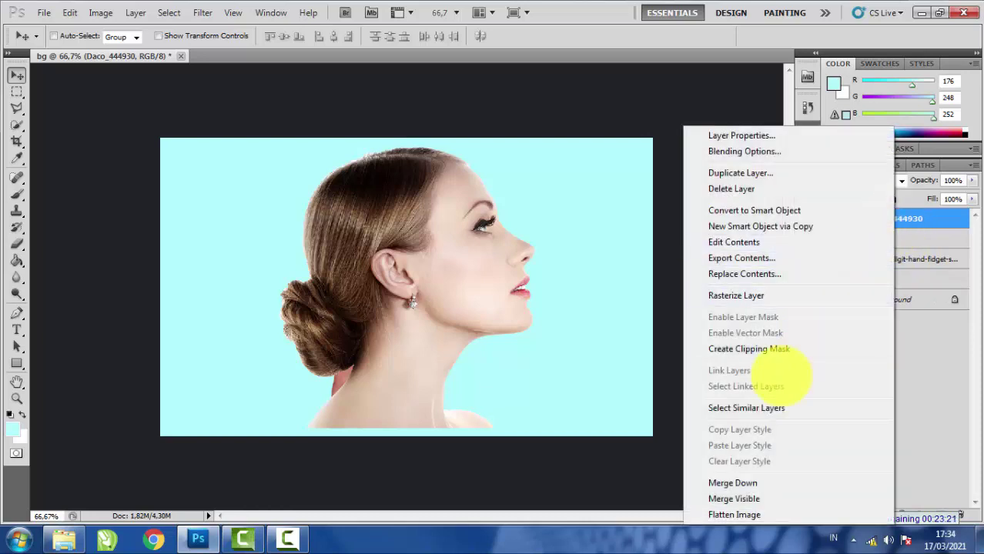
click(759, 295)
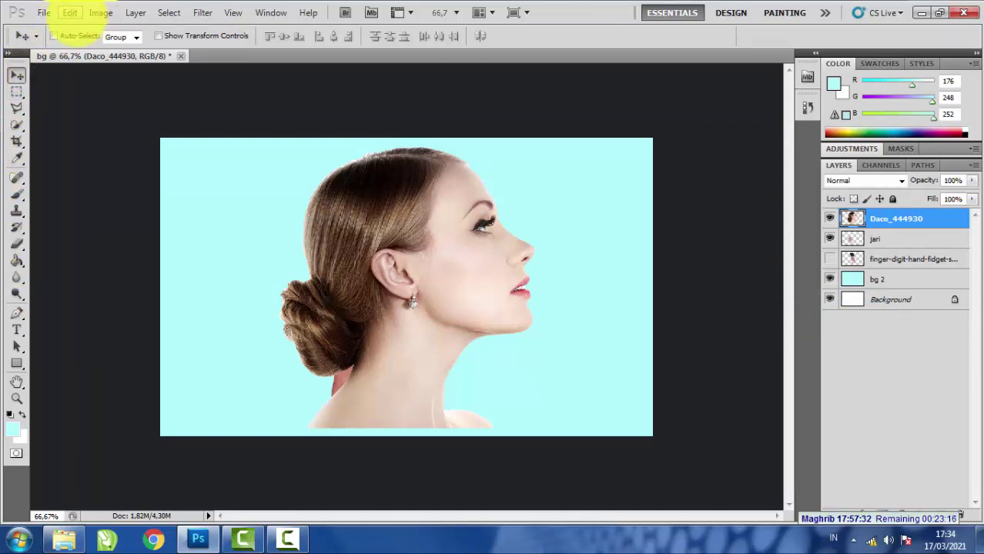
Scale the woman's head proportionally to 40.71% and position it so the neck overlaps the top of the hand.
click(69, 12)
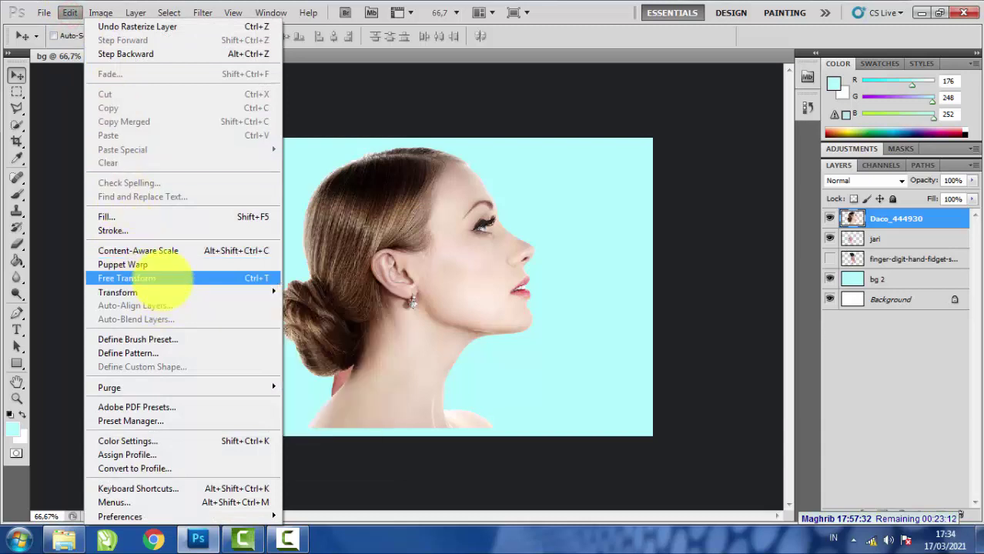
click(163, 278)
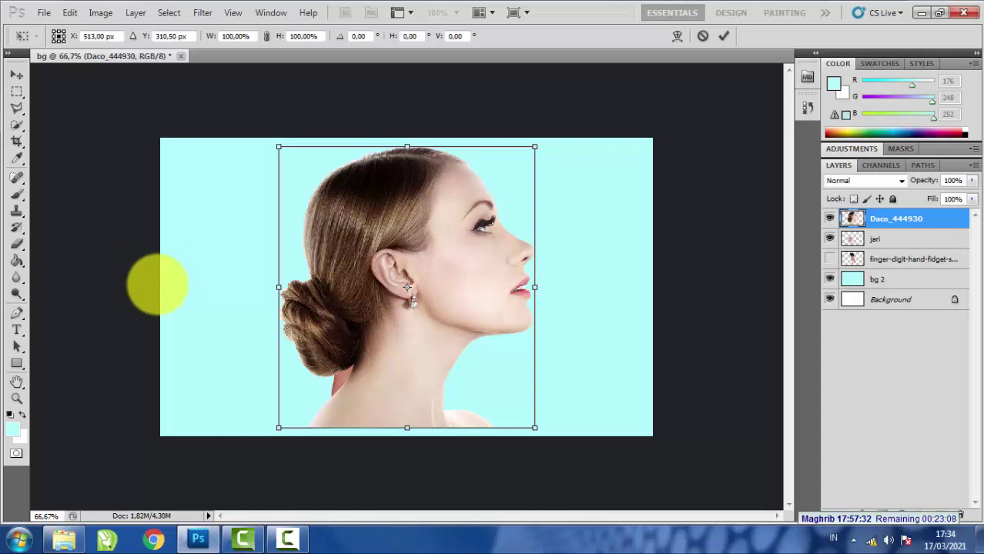
drag(278, 146, 337, 209)
drag(448, 323, 395, 259)
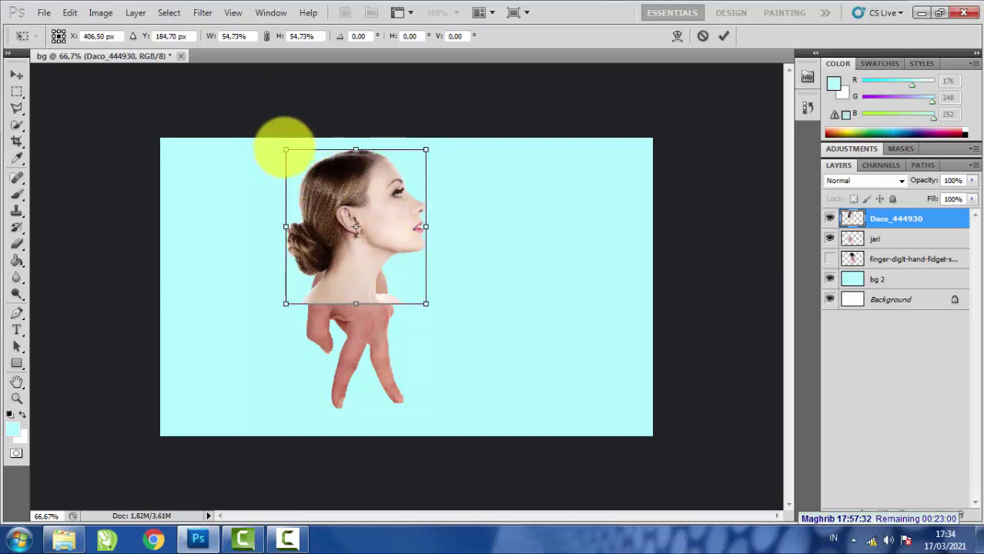
drag(285, 149, 303, 169)
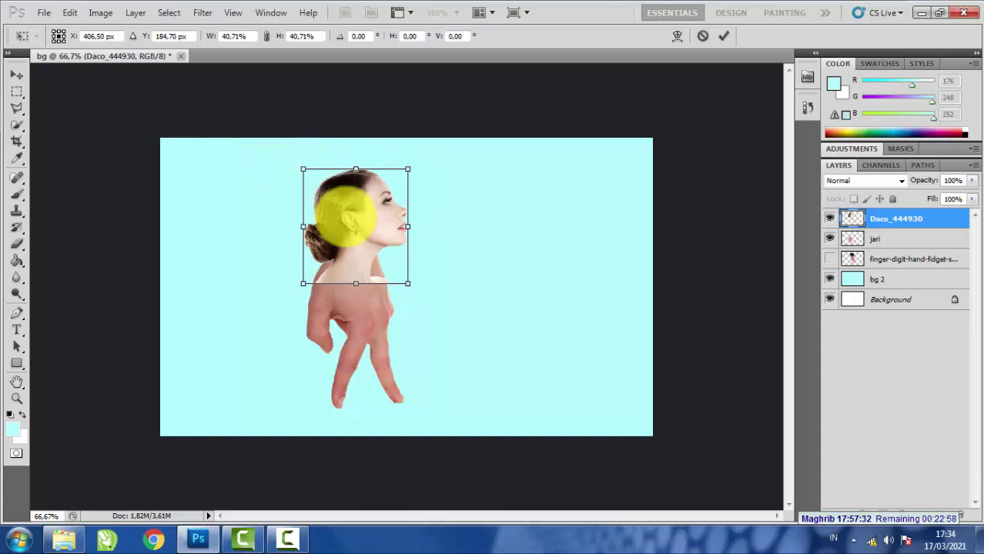
drag(371, 246, 355, 218)
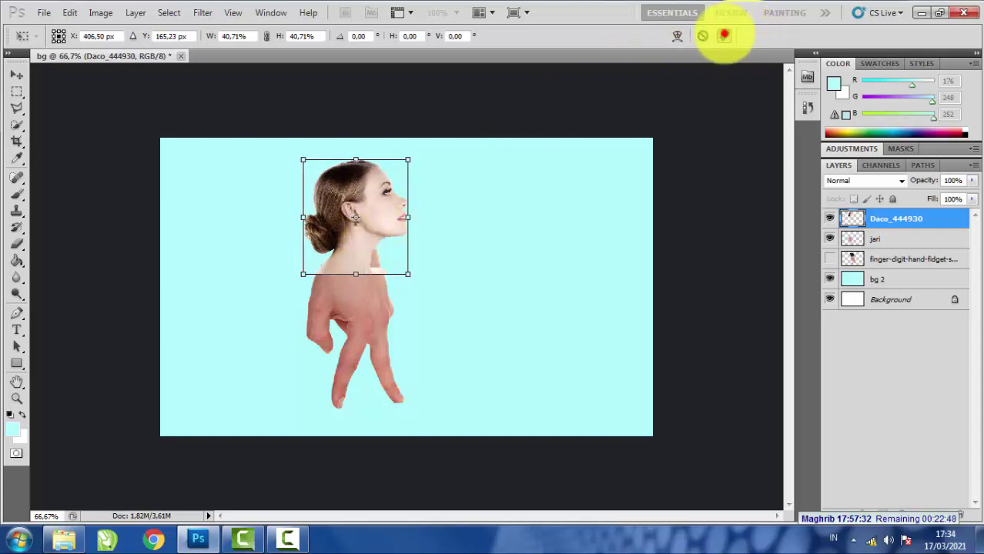
click(724, 35)
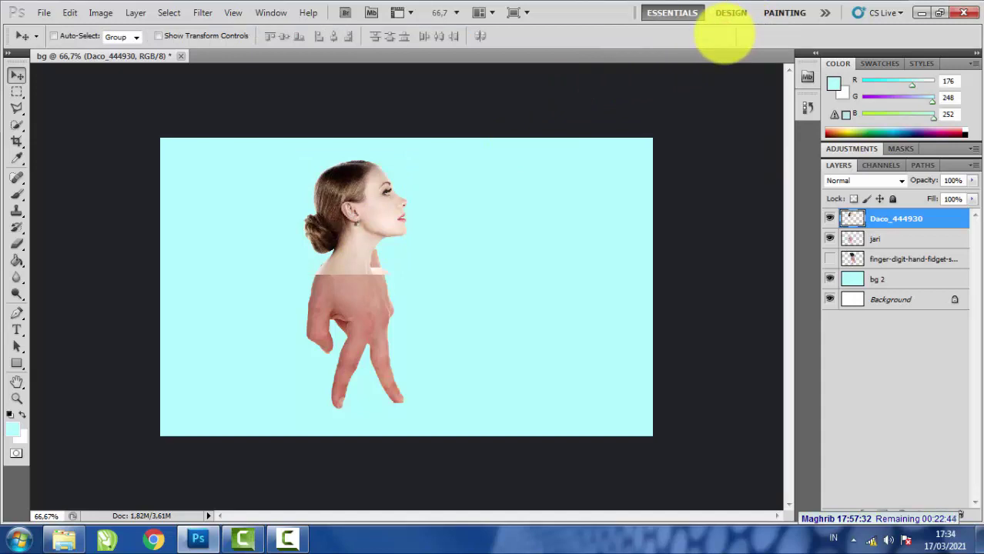
Rename the Daco_444930 layer with the woman's head as kepala.
key(ctrl+1)
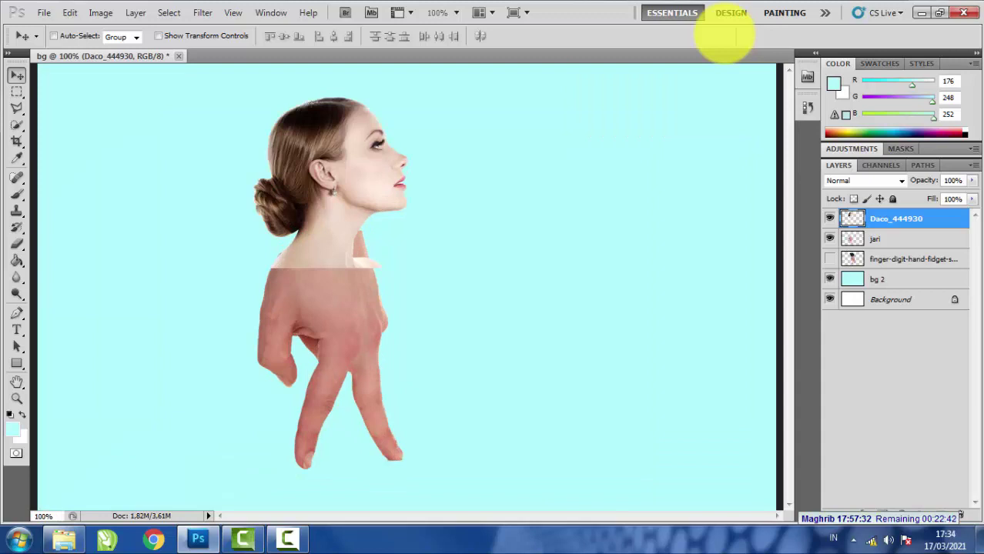
key(ctrl+plus)
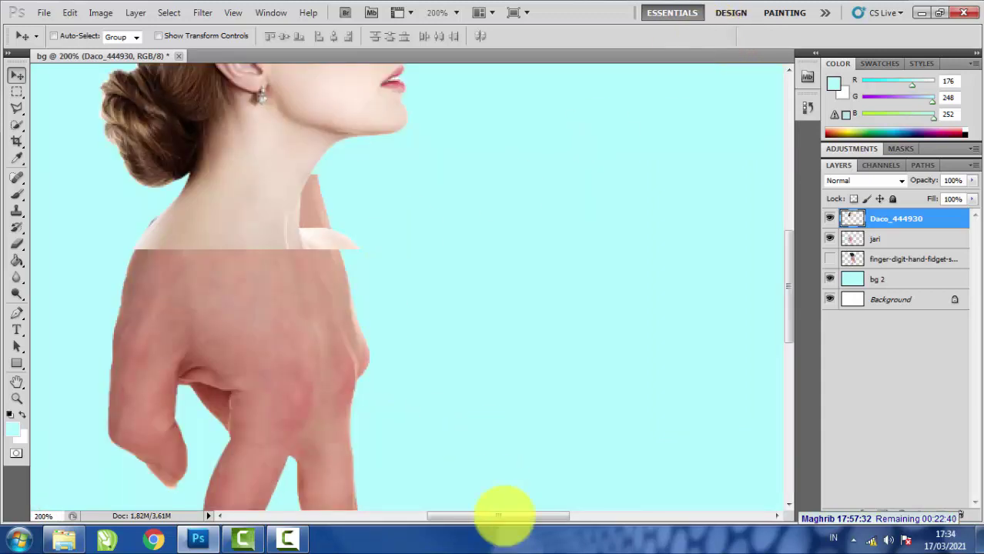
mouse_move(510, 515)
mouse_down()
mouse_move(490, 514)
mouse_move(503, 514)
mouse_up()
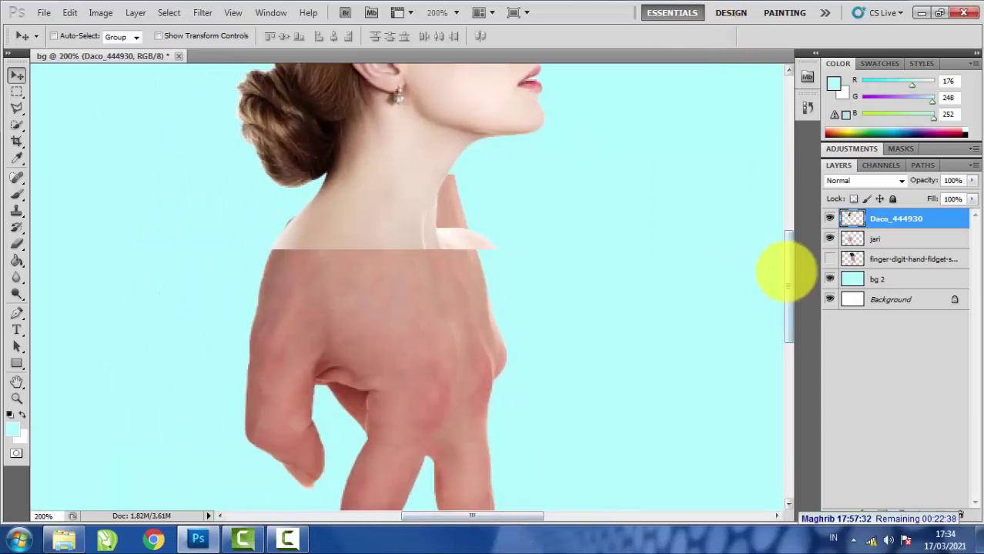
drag(787, 275, 785, 245)
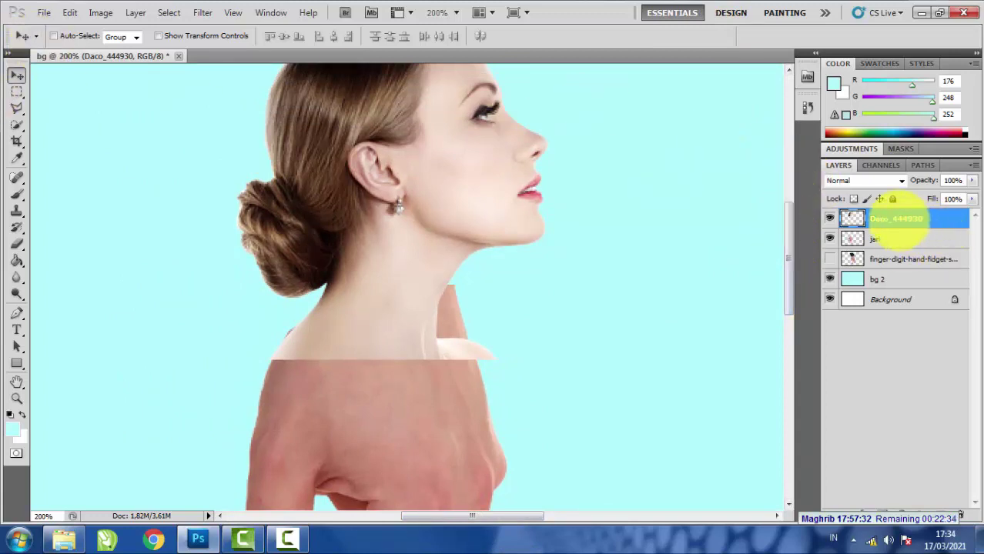
double_click(901, 220)
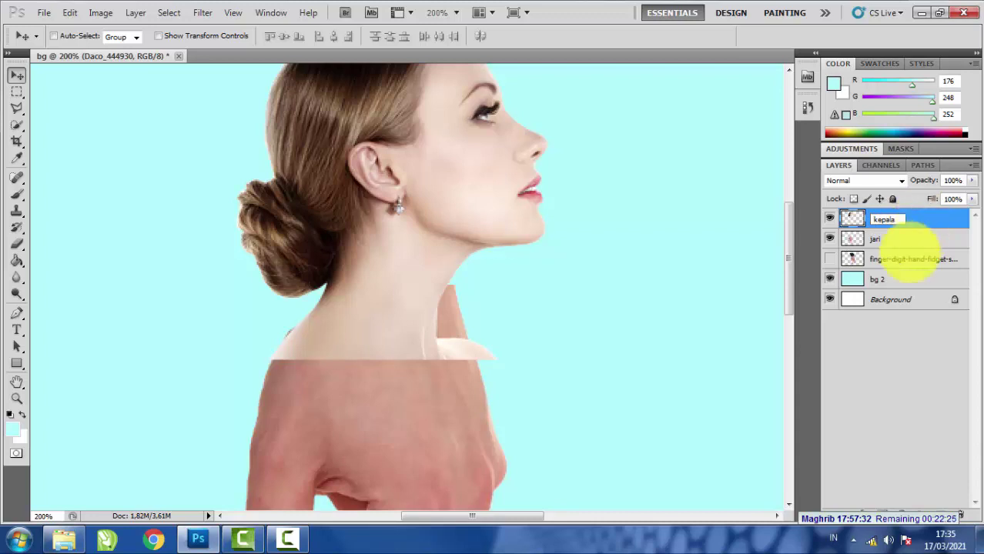
click(889, 337)
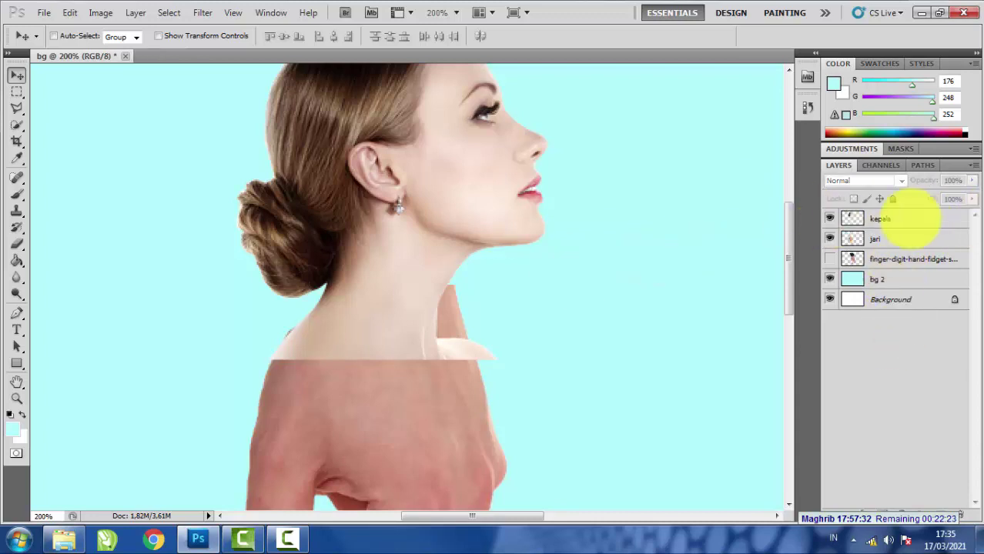
Nudge the head on the kepala layer slightly down until the base of the neck lines up with the hand's outer edges.
click(882, 218)
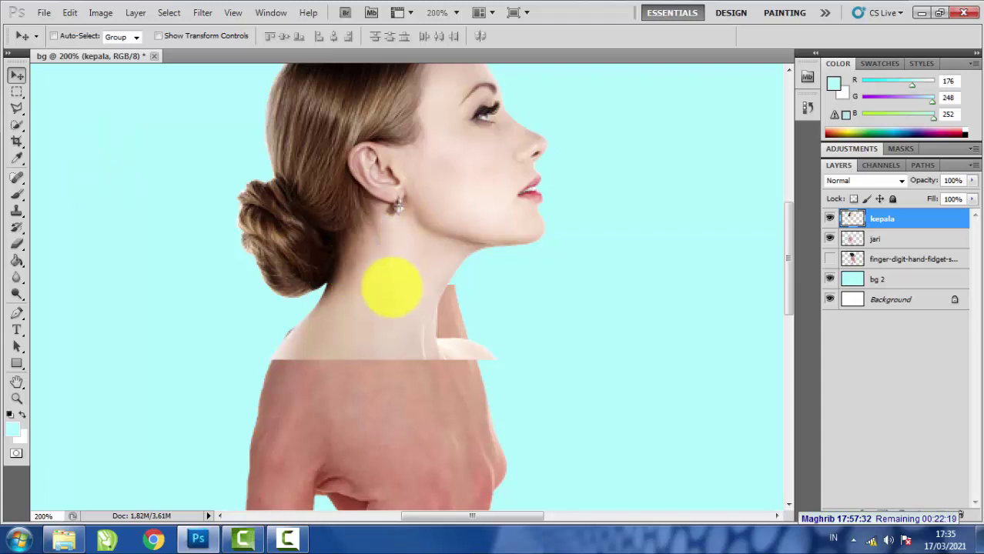
mouse_move(391, 287)
mouse_down()
mouse_move(473, 219)
mouse_move(407, 282)
mouse_up()
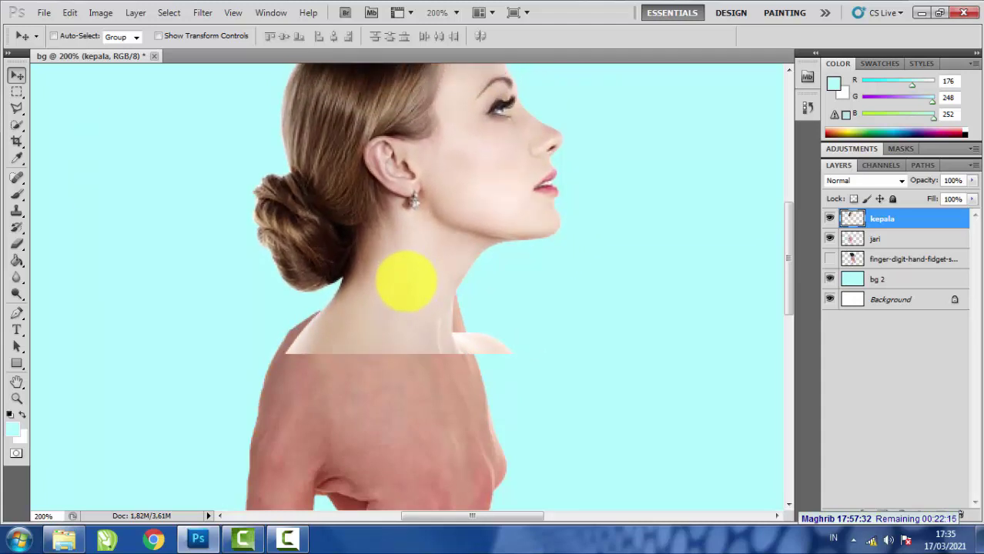
key(Left)
key(Left)
key(Left)
key(Left)
key(Left)
key(Left)
key(Left)
key(Left)
key(Left)
key(Left)
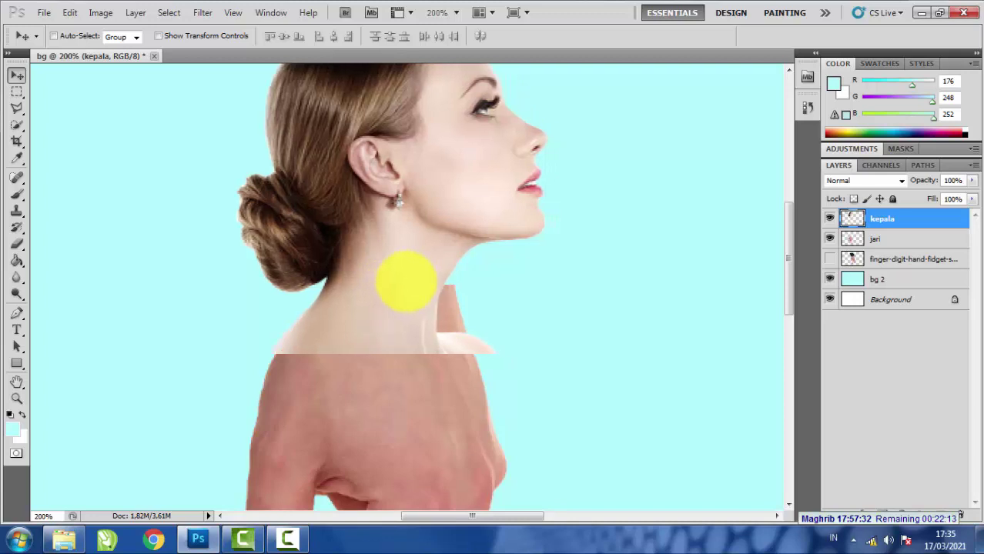
key(Left)
key(Left)
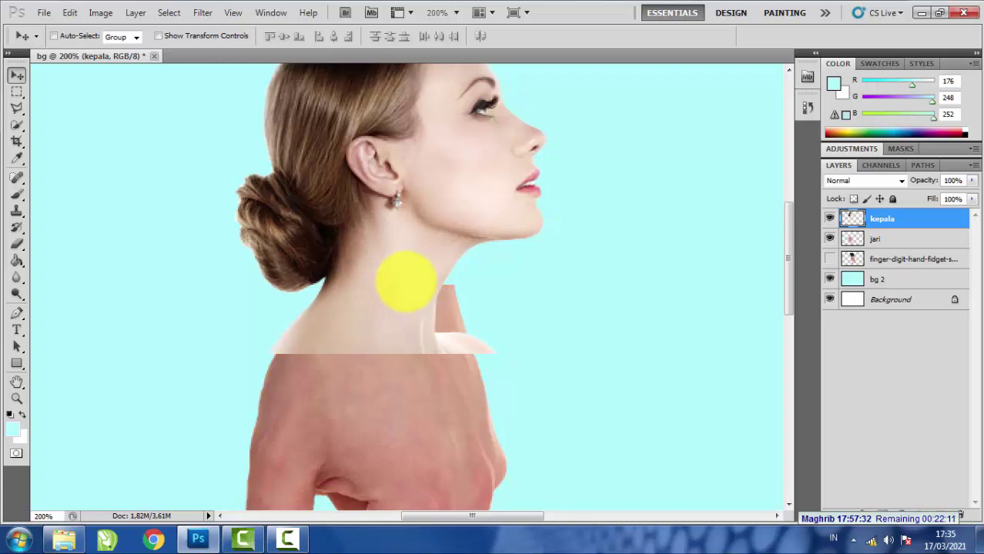
key(Down)
key(Down)
key(Down)
key(Down)
key(Down)
key(Down)
key(Down)
key(Down)
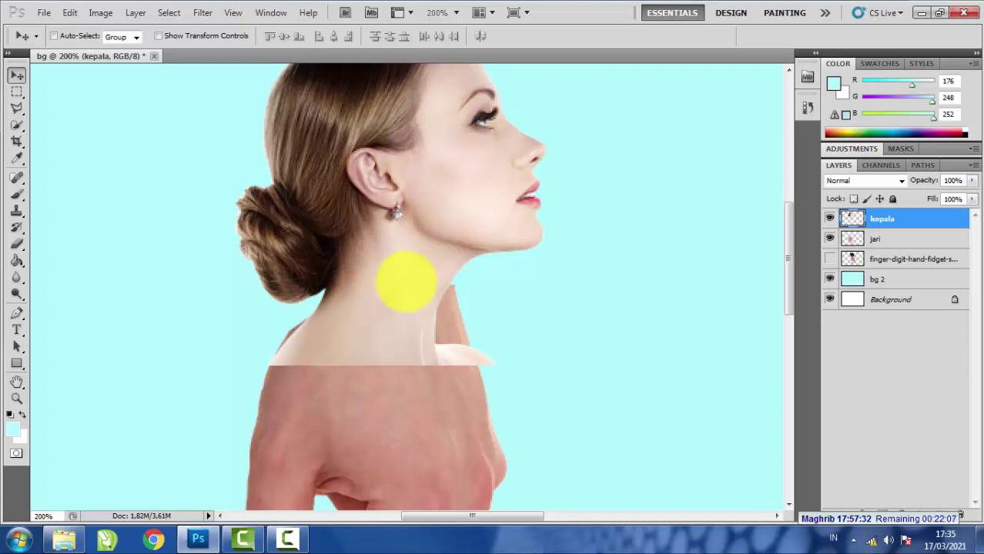
key(Down)
key(Down)
key(Down)
key(Down)
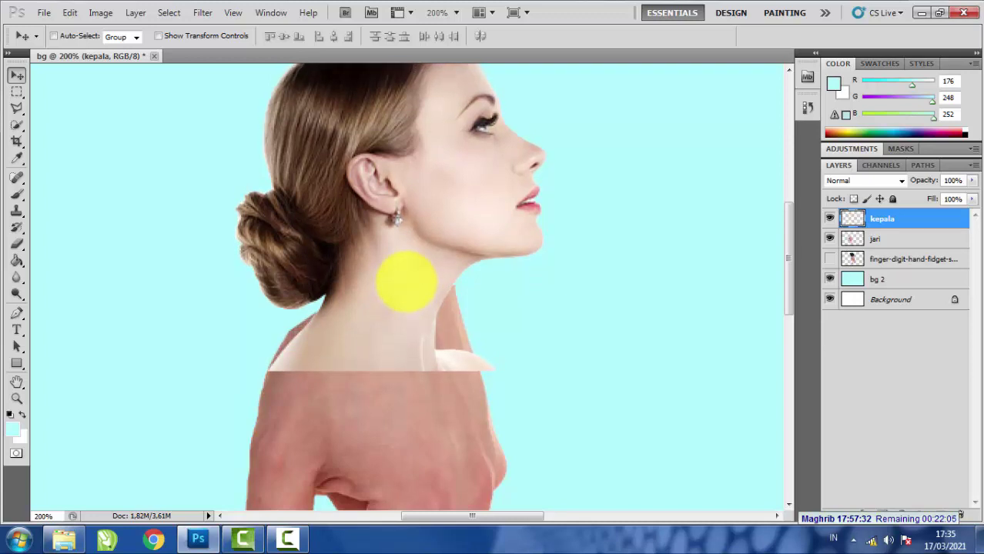
key(Up)
key(Up)
key(Up)
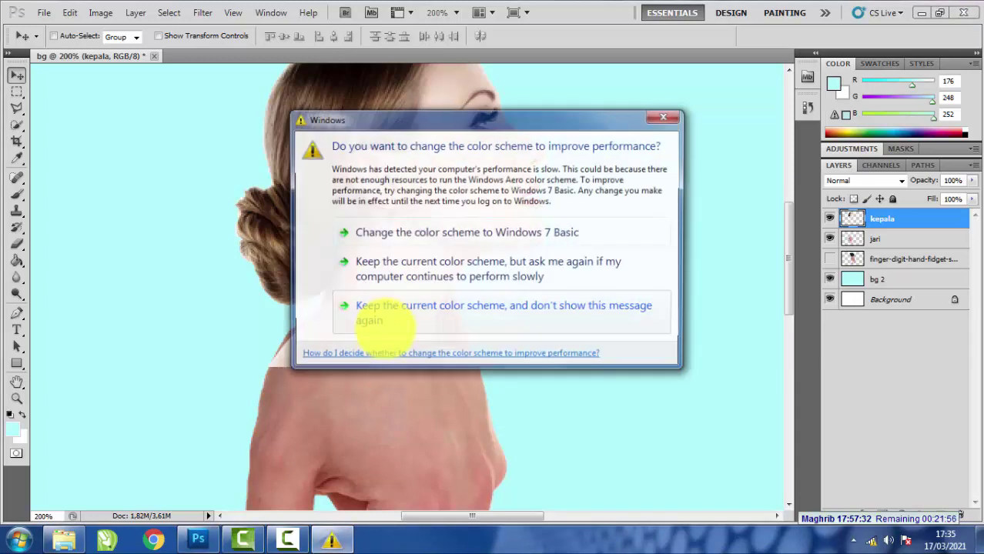
click(669, 115)
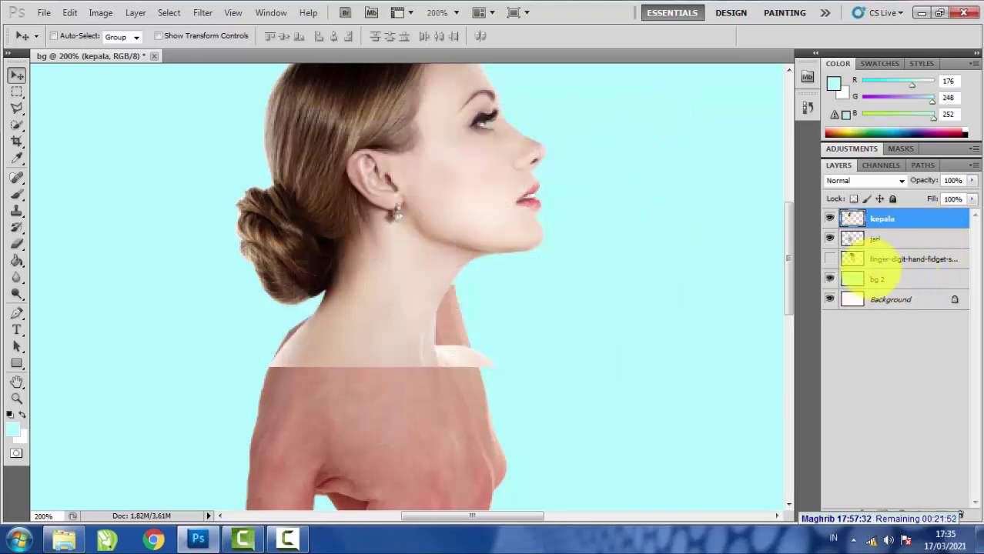
On the jari layer, draw a closed Pen tool path along the nape and back shoulder, enclosing the hand sliver that sticks out behind the neck.
click(879, 238)
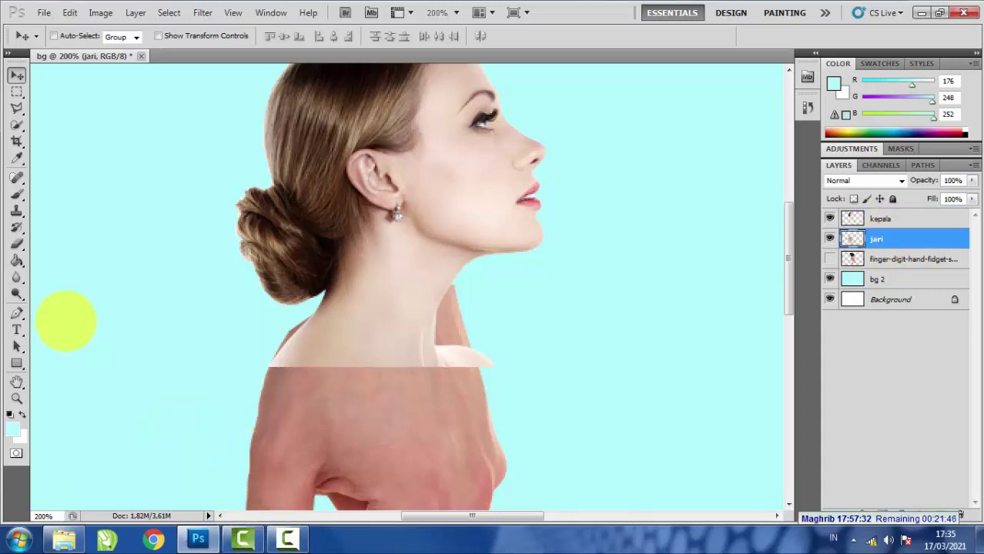
click(16, 314)
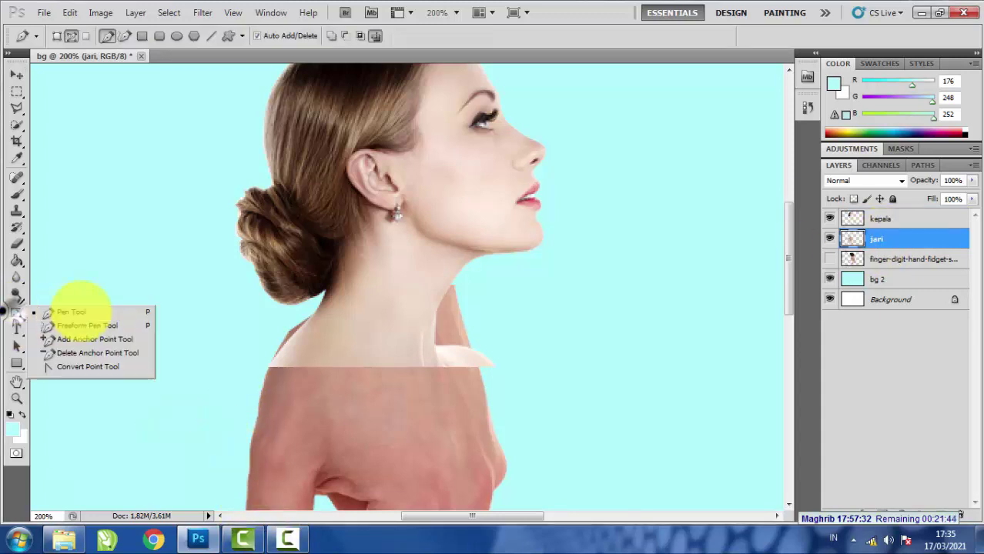
click(92, 311)
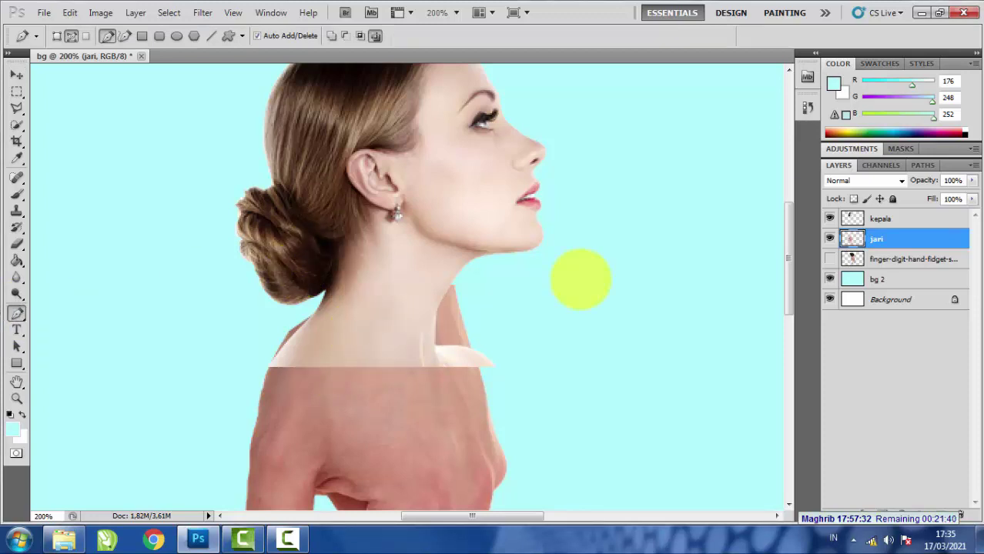
drag(787, 247, 787, 264)
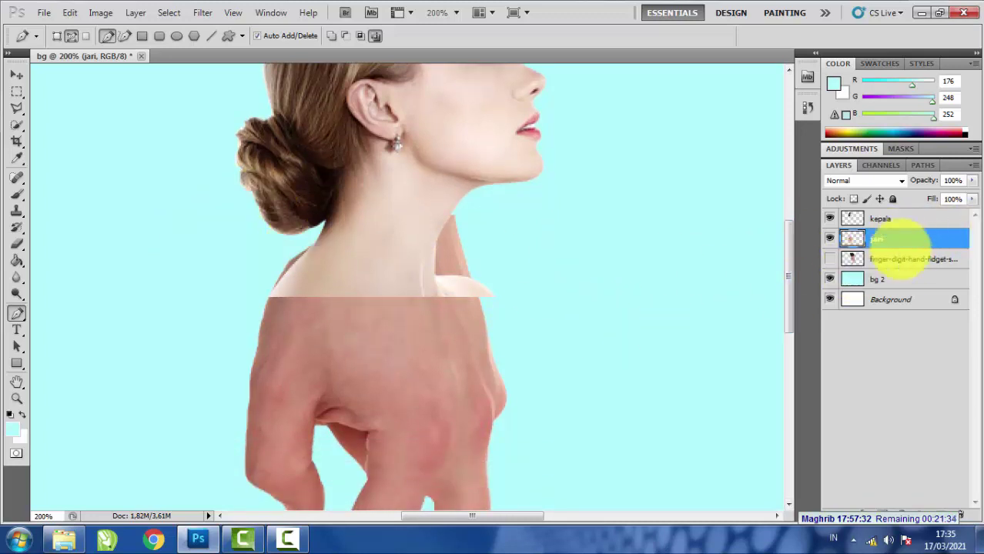
click(326, 175)
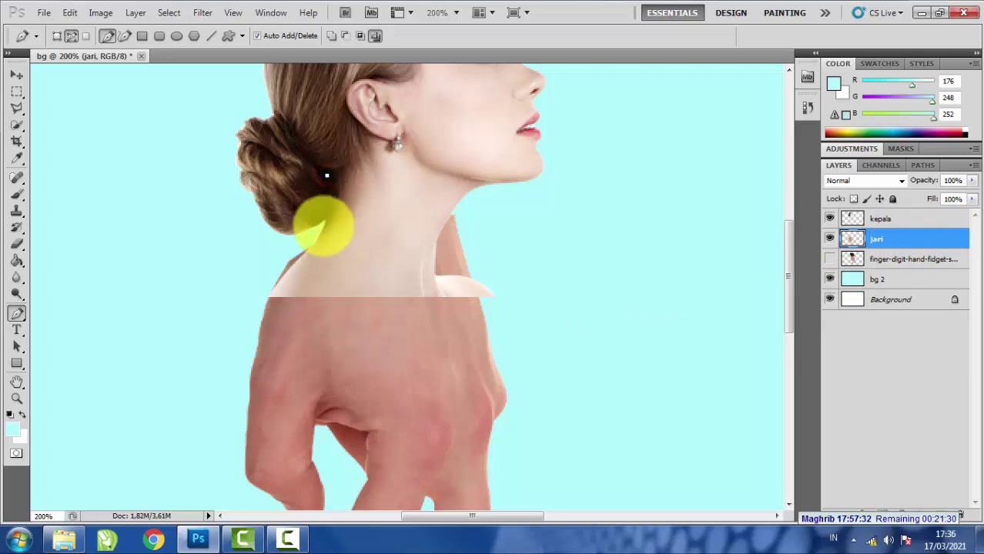
drag(324, 226, 309, 250)
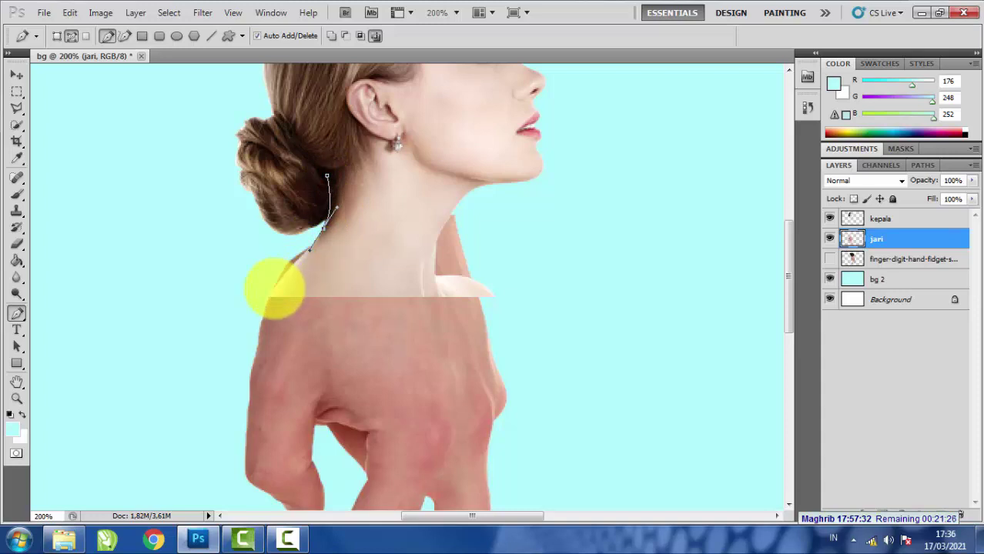
drag(274, 289, 265, 305)
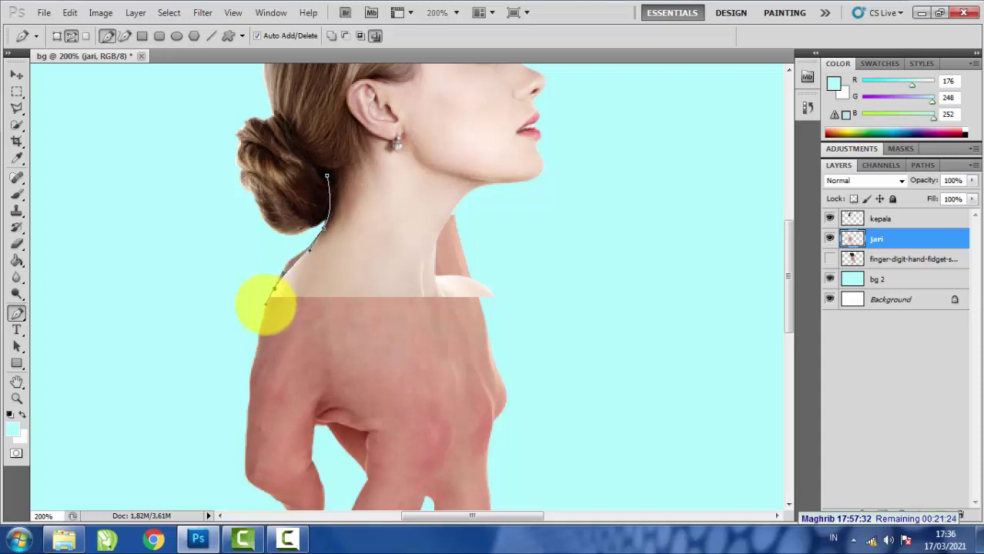
drag(248, 361, 221, 364)
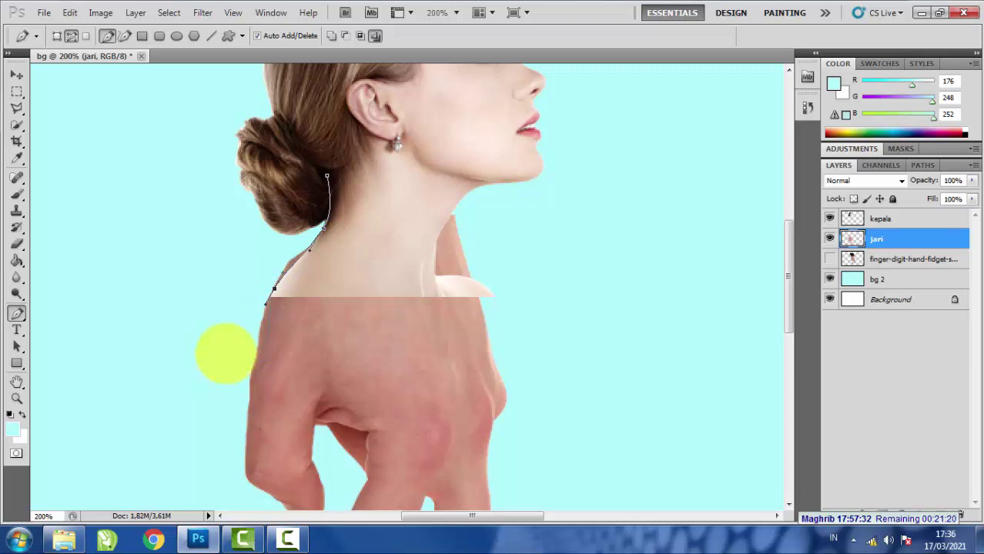
click(249, 330)
click(195, 293)
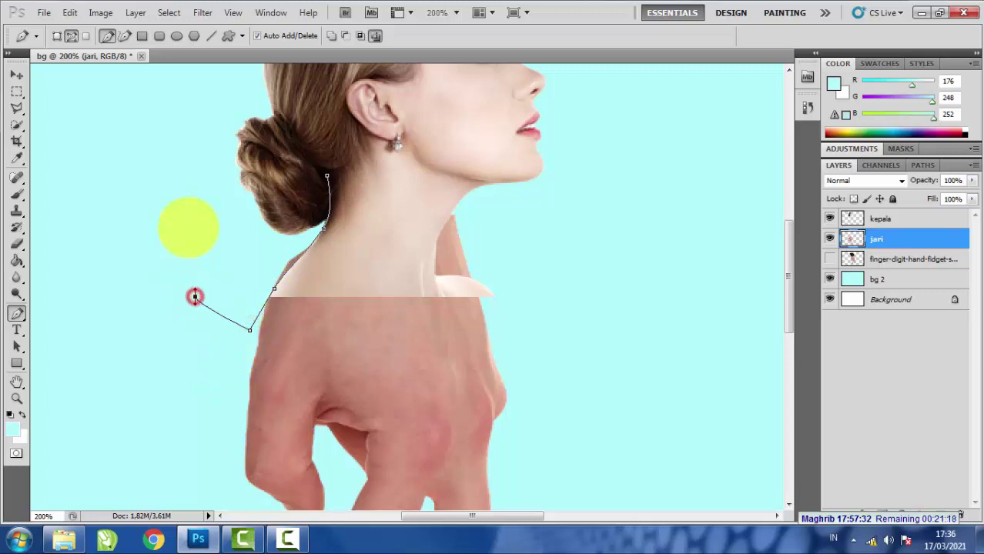
drag(190, 215, 224, 173)
drag(325, 173, 256, 193)
Convert the path to a new anti-aliased selection with feather radius 0, delete the hand sliver behind the neck and deselect.
right_click(256, 193)
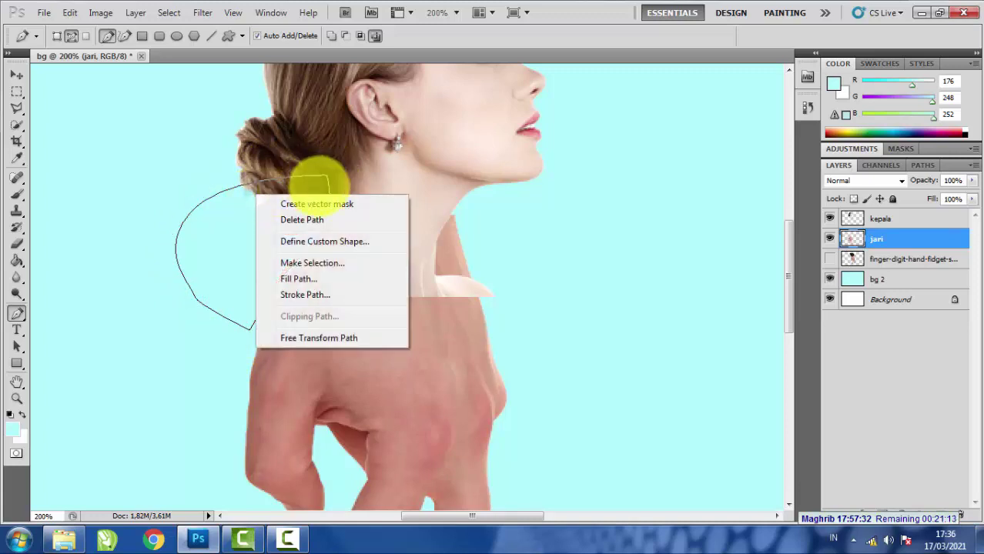
click(322, 263)
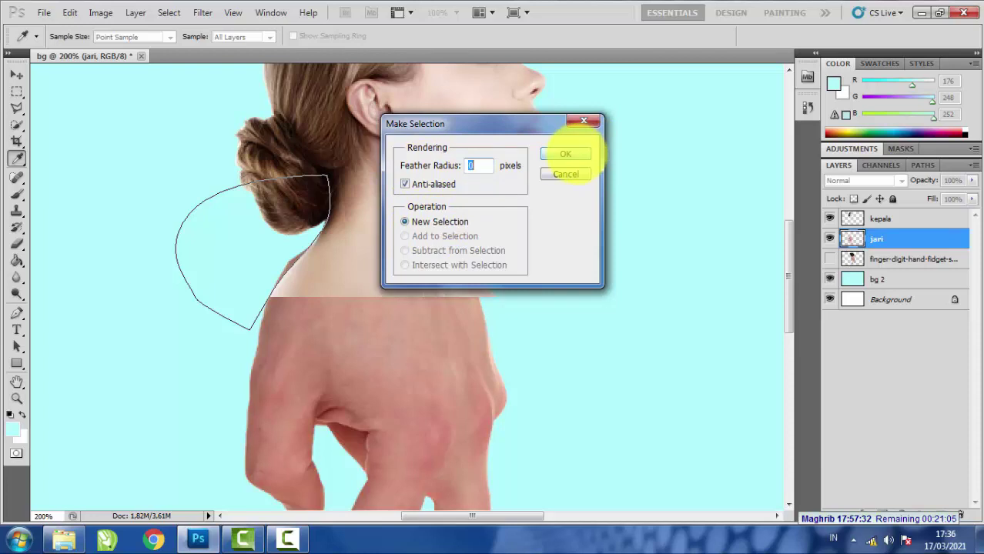
click(576, 154)
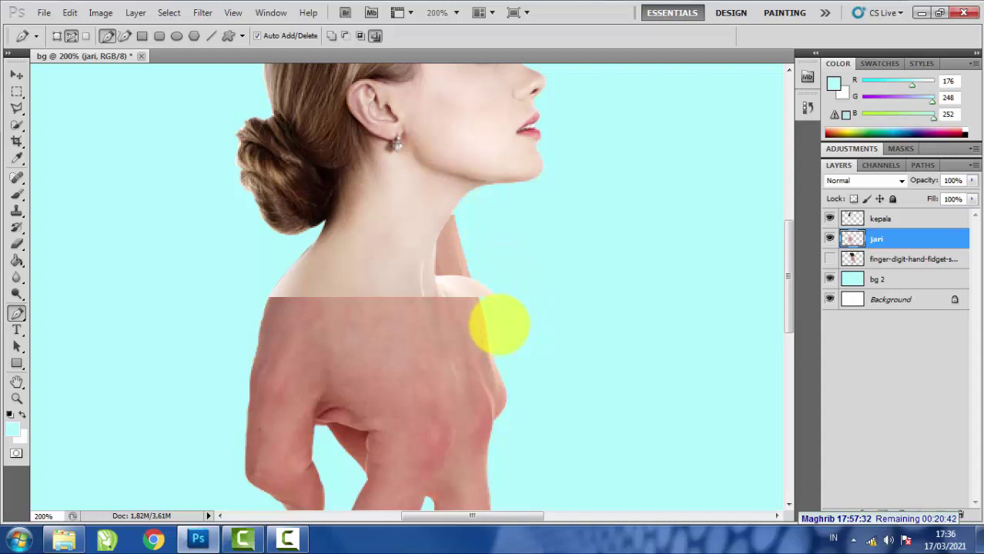
Draw a closed Pen tool path along the throat and front shoulder, enclosing the hand part that shows in front of the neck.
click(505, 331)
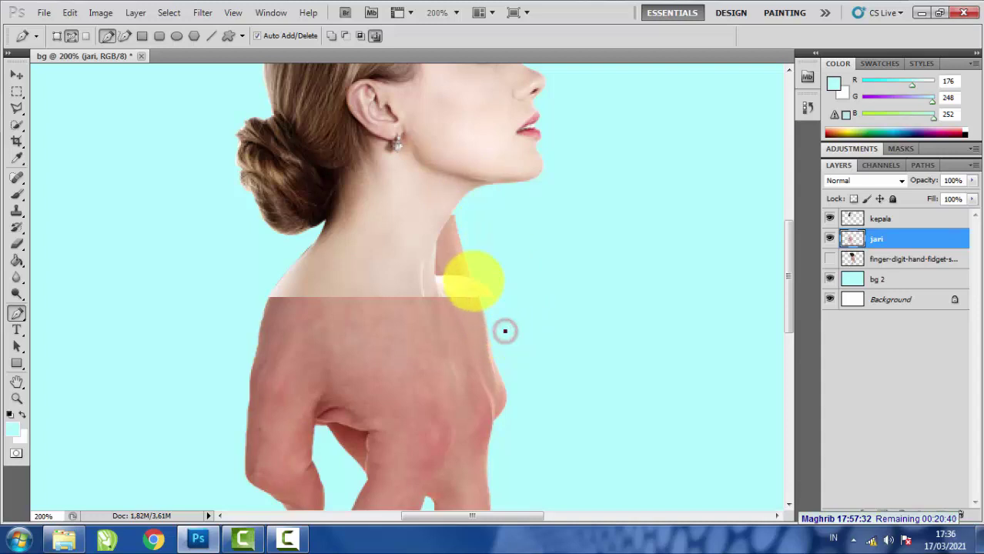
drag(469, 277, 459, 274)
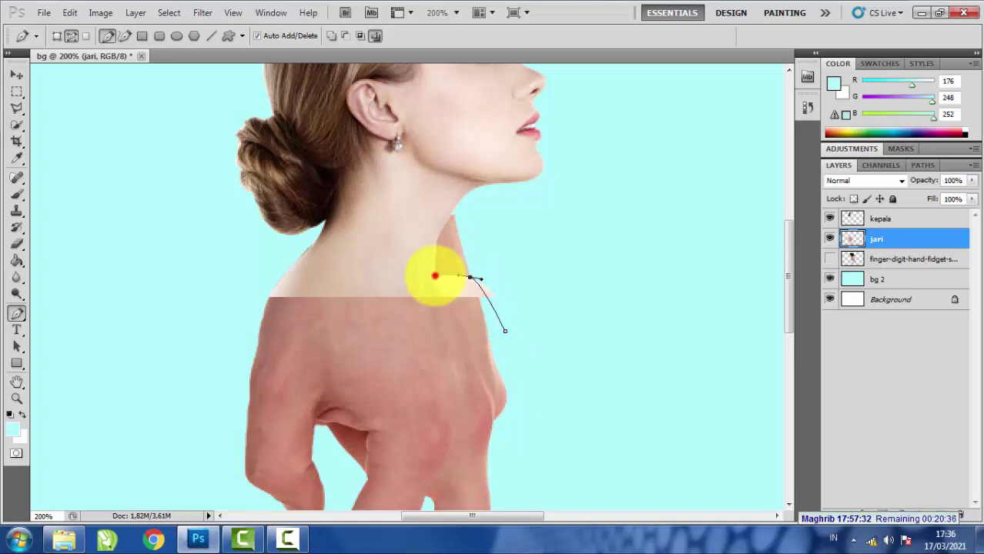
click(435, 275)
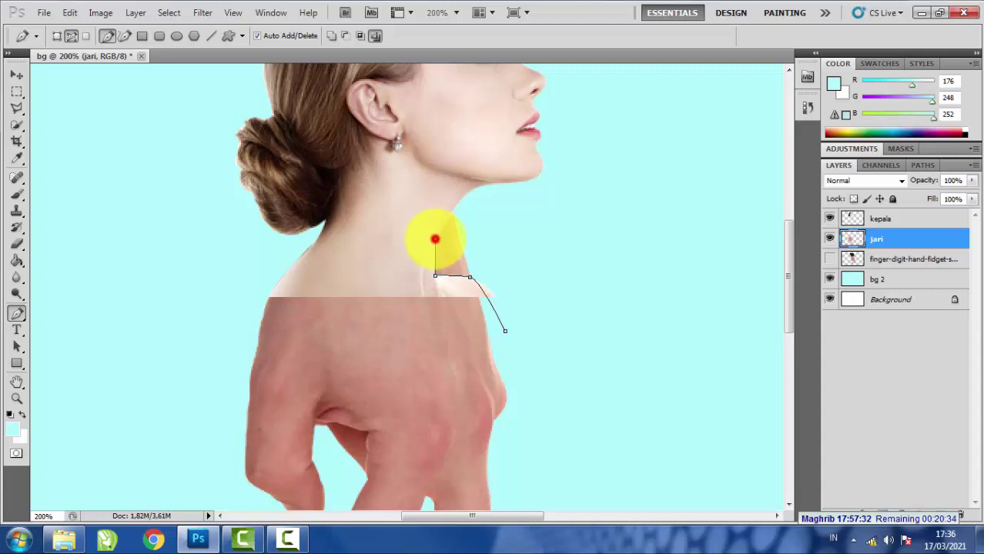
click(435, 239)
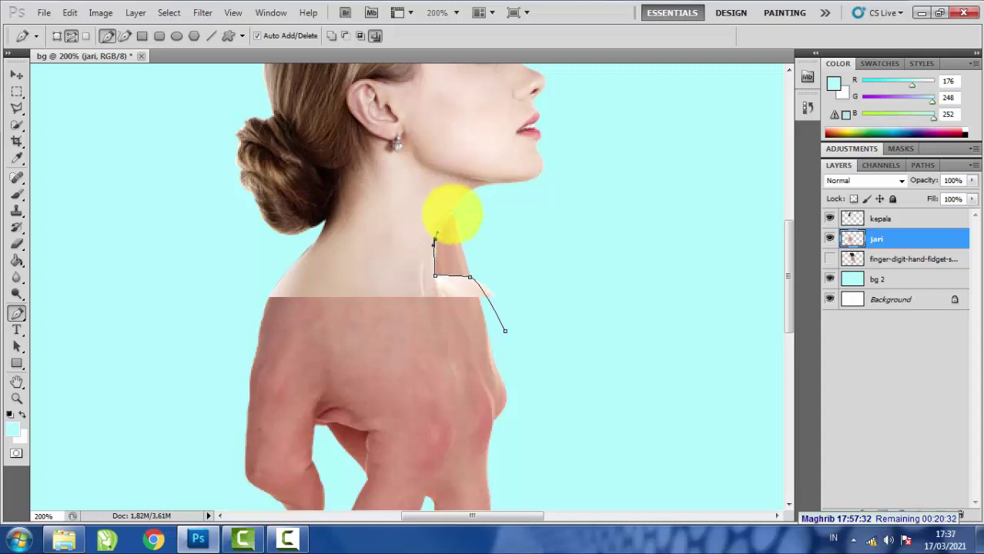
click(458, 201)
drag(479, 206, 499, 219)
drag(530, 312, 531, 323)
click(505, 331)
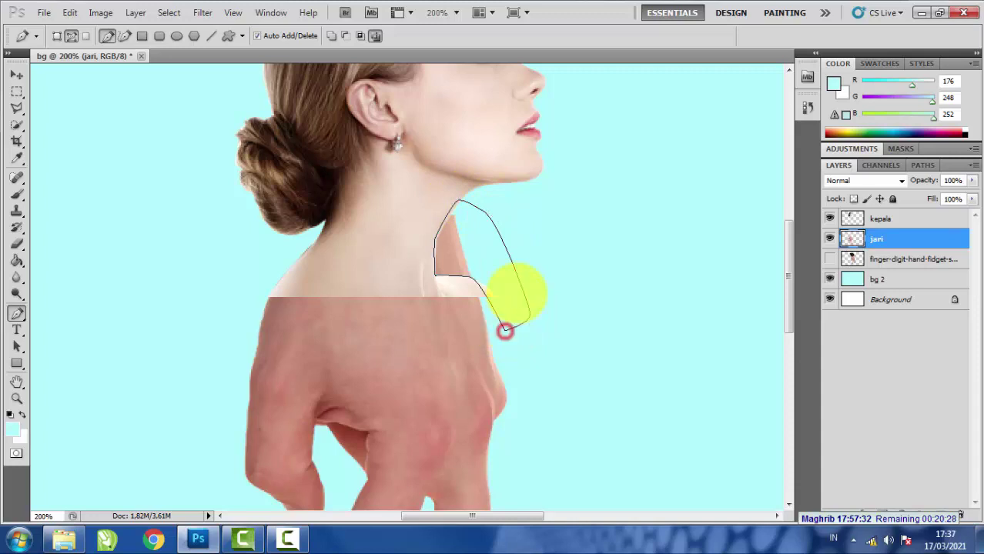
Turn the throat-side path into a selection with feather radius 0, delete the enclosed part of the hand from the jari layer and deselect.
right_click(516, 294)
click(603, 366)
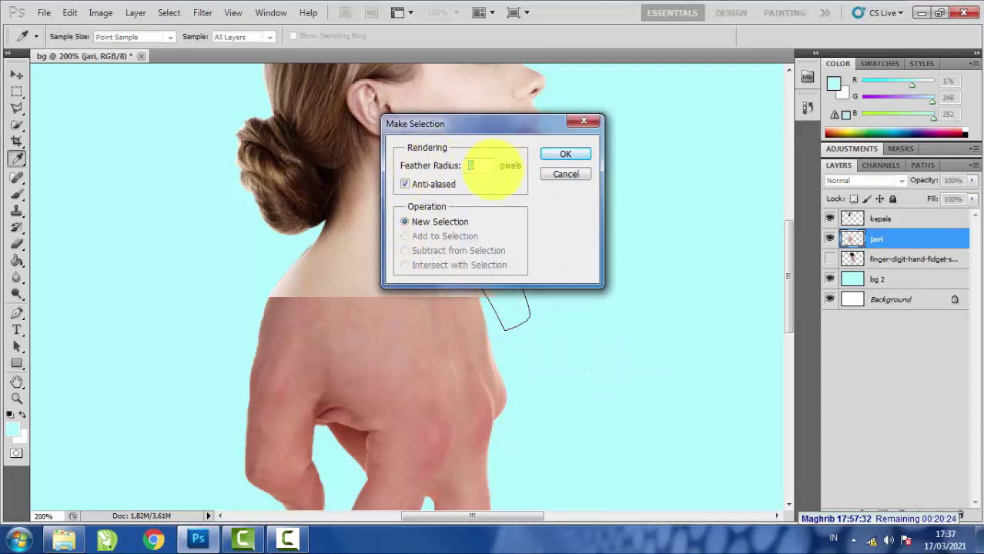
click(565, 154)
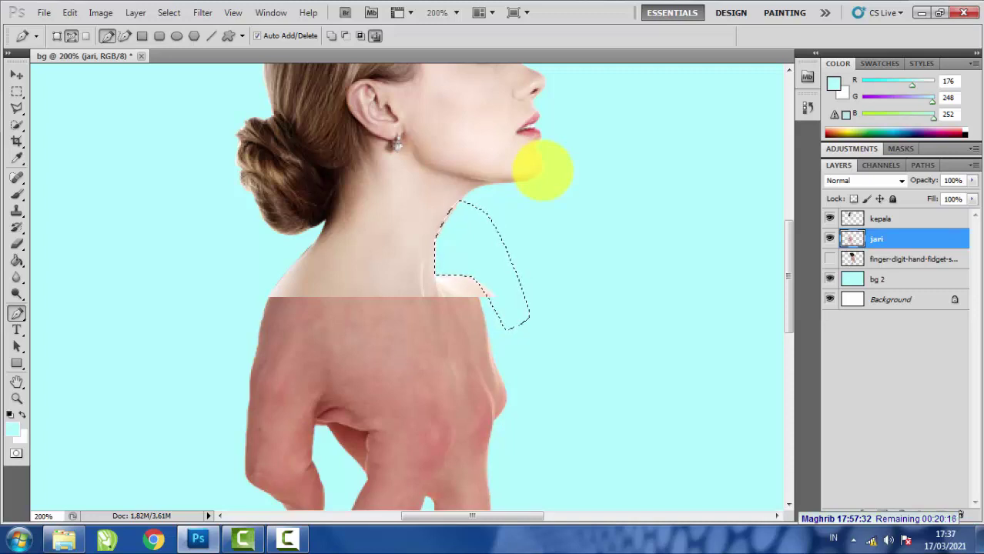
key(ctrl+d)
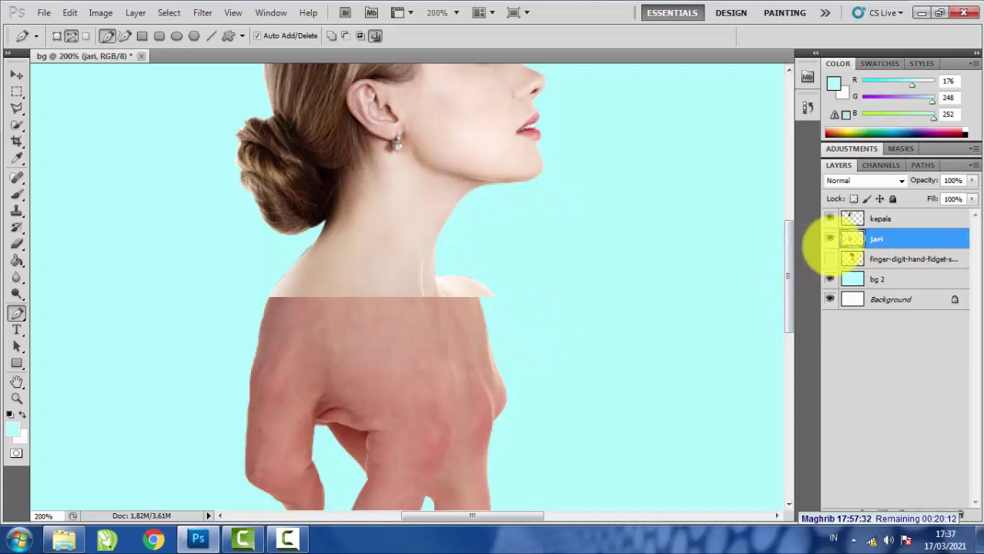
Select the kepala layer and lower its fill to 58% so the hand shows through the neck.
click(887, 219)
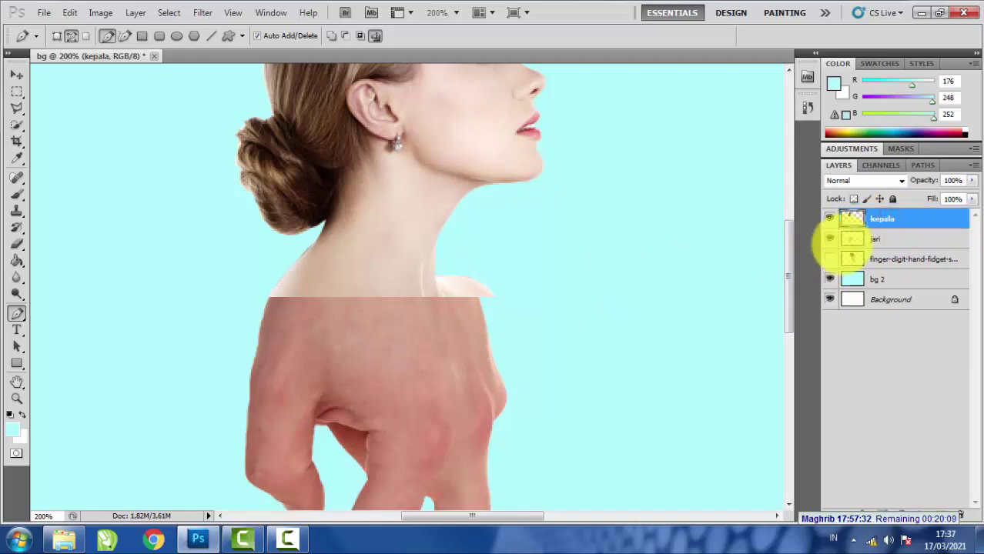
click(972, 199)
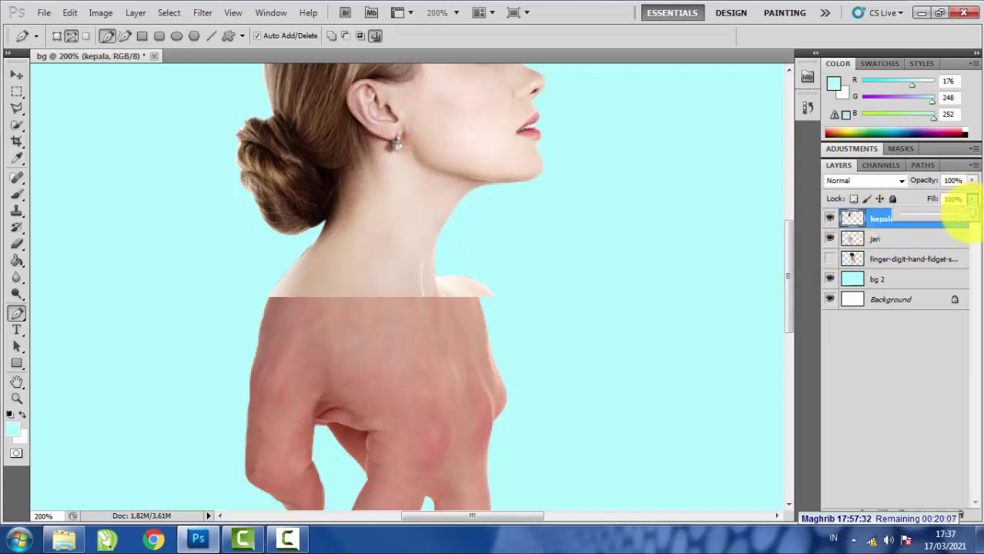
drag(971, 216, 941, 218)
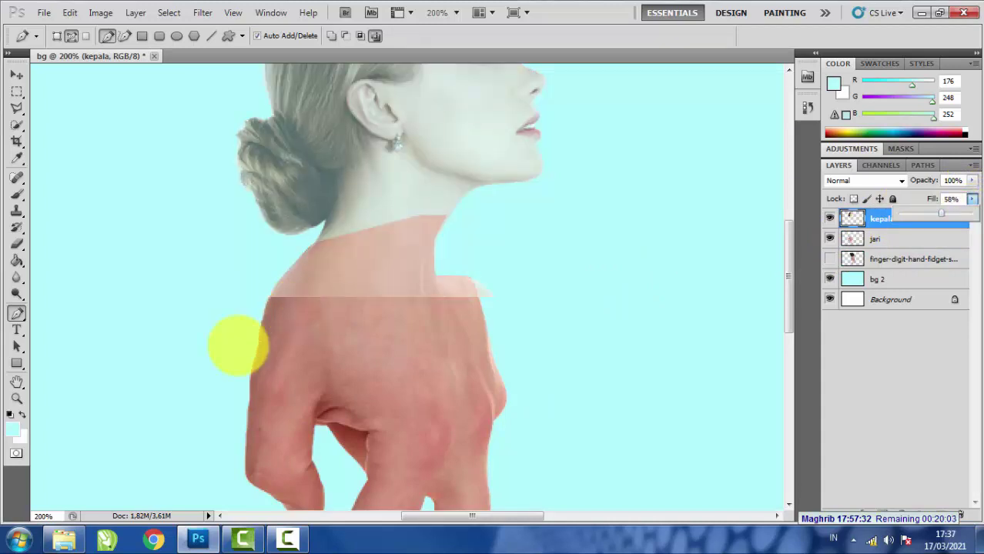
Draw a closed Pen tool path along the hand's front shoulder edge, enclosing the part of the woman's shoulder that sticks out beyond it.
click(17, 313)
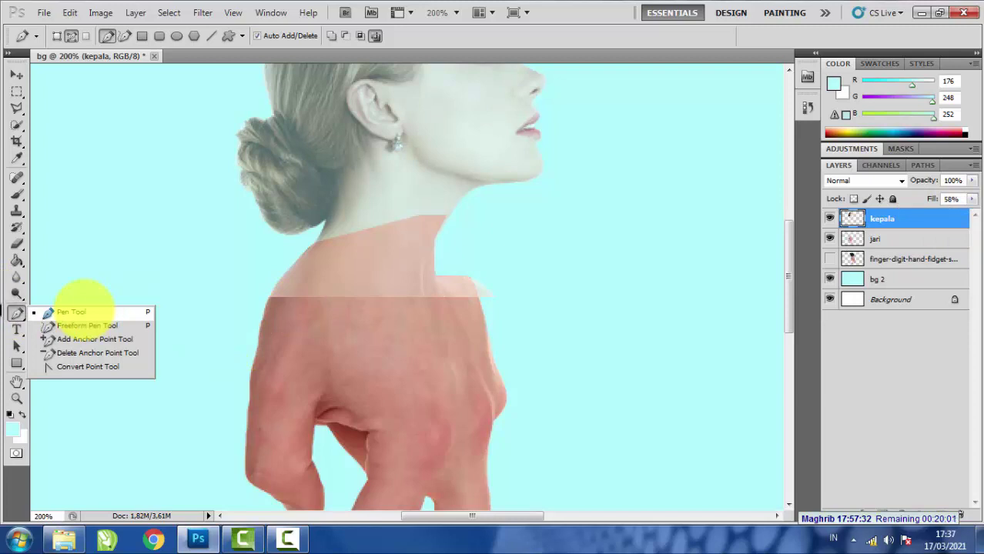
click(73, 312)
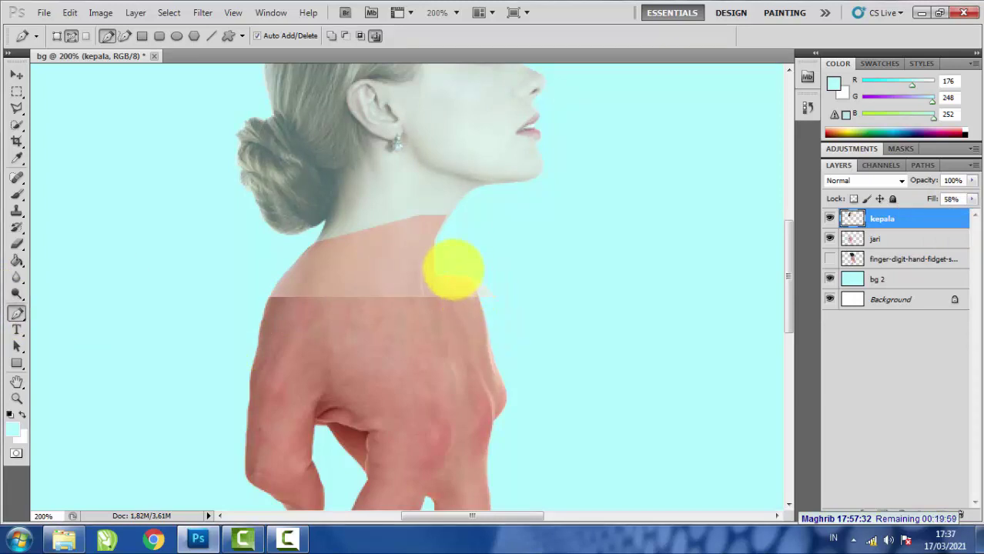
click(449, 272)
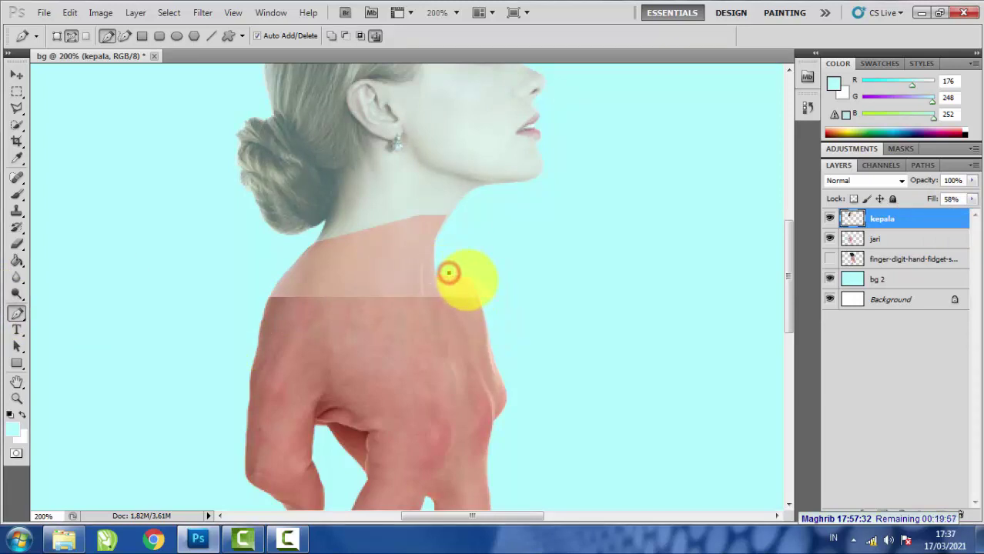
drag(473, 288, 475, 311)
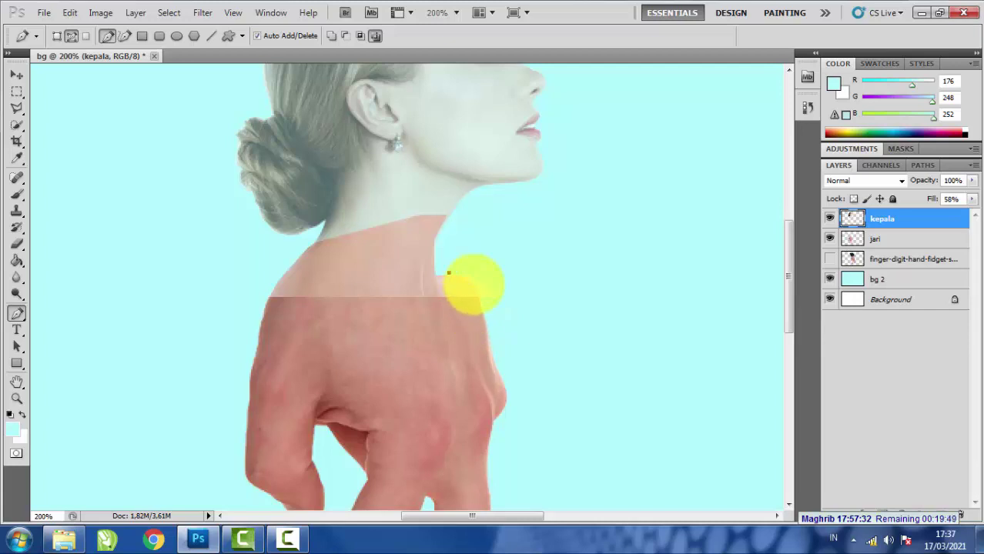
drag(476, 290, 484, 308)
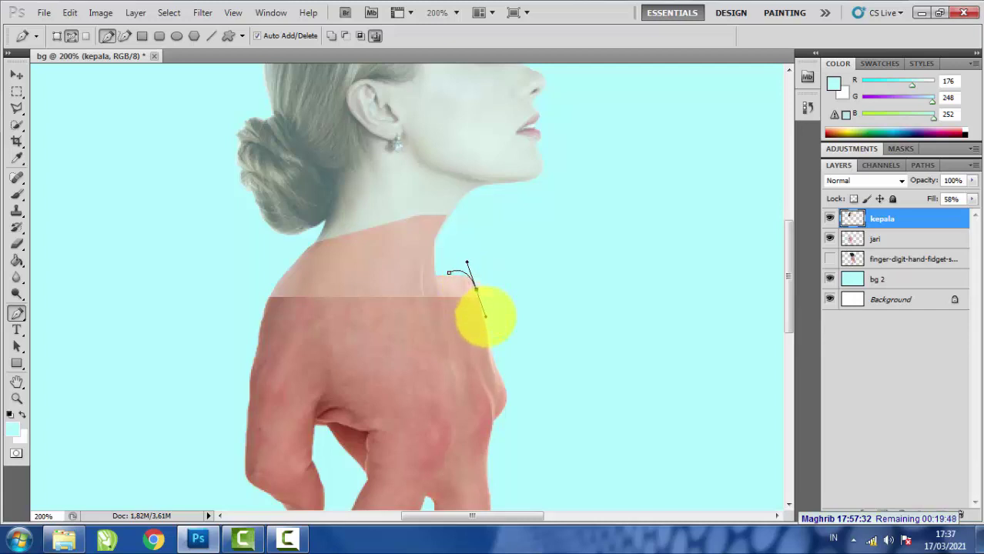
click(517, 344)
click(535, 301)
click(523, 254)
click(496, 247)
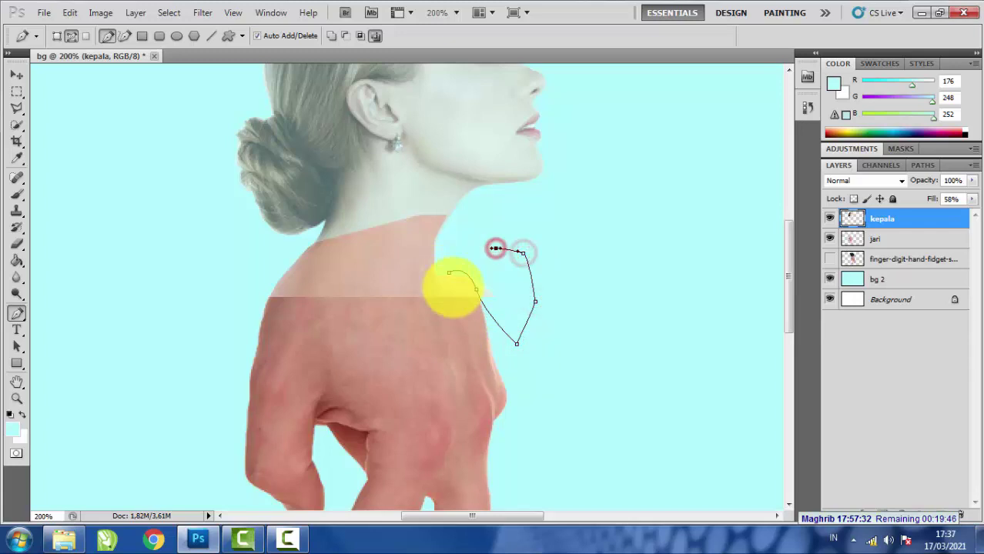
click(449, 274)
Convert the path to a new anti-aliased selection with feather radius 0, delete the protruding shoulder from the kepala layer and deselect.
right_click(487, 245)
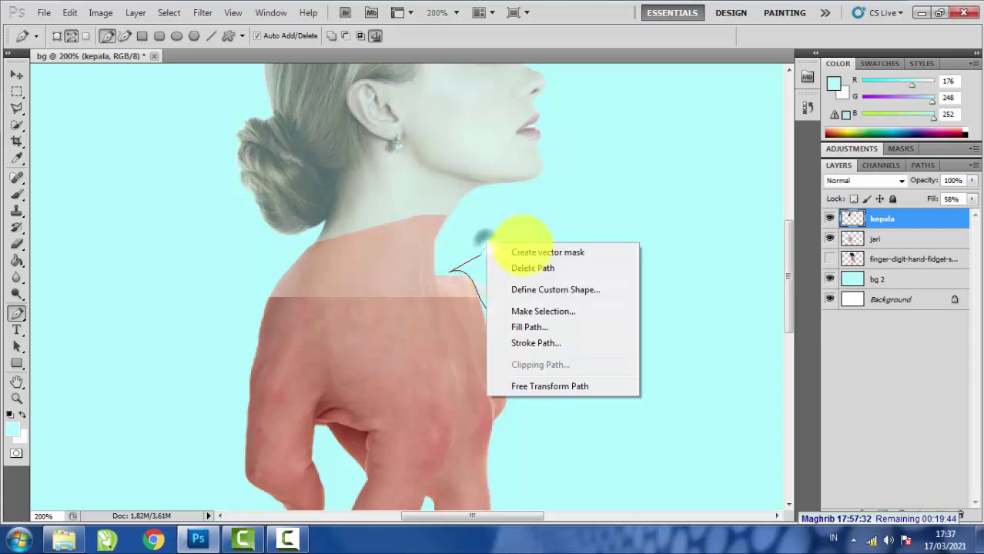
click(553, 311)
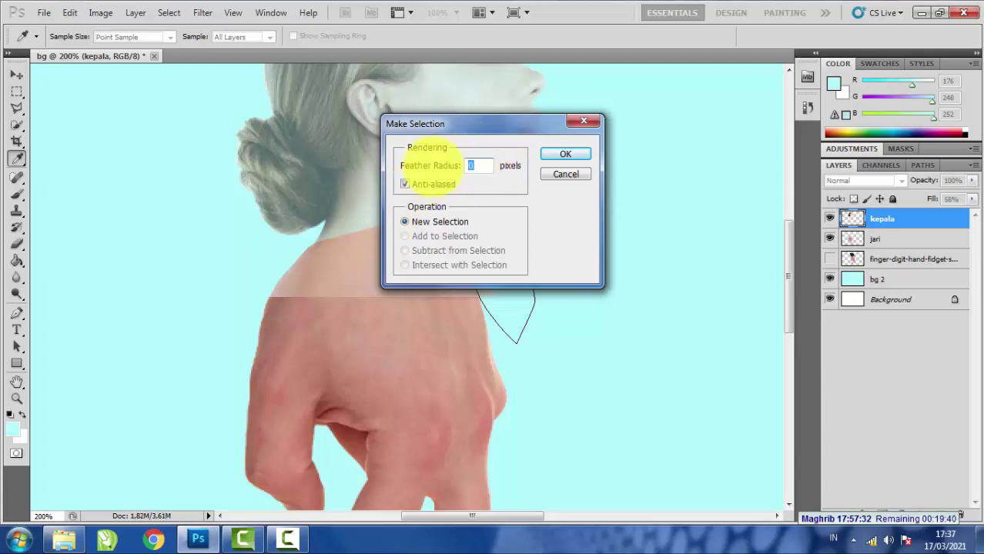
click(561, 152)
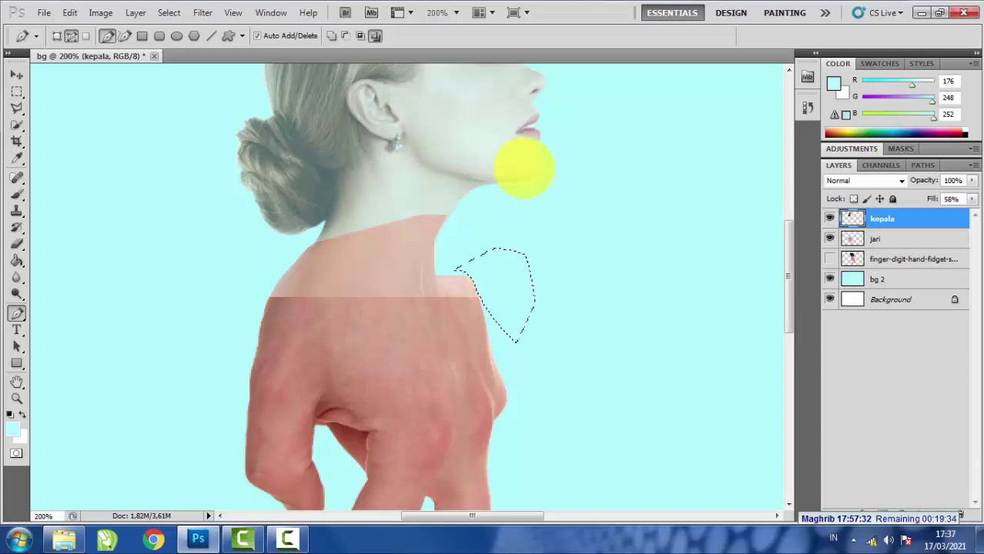
key(ctrl+d)
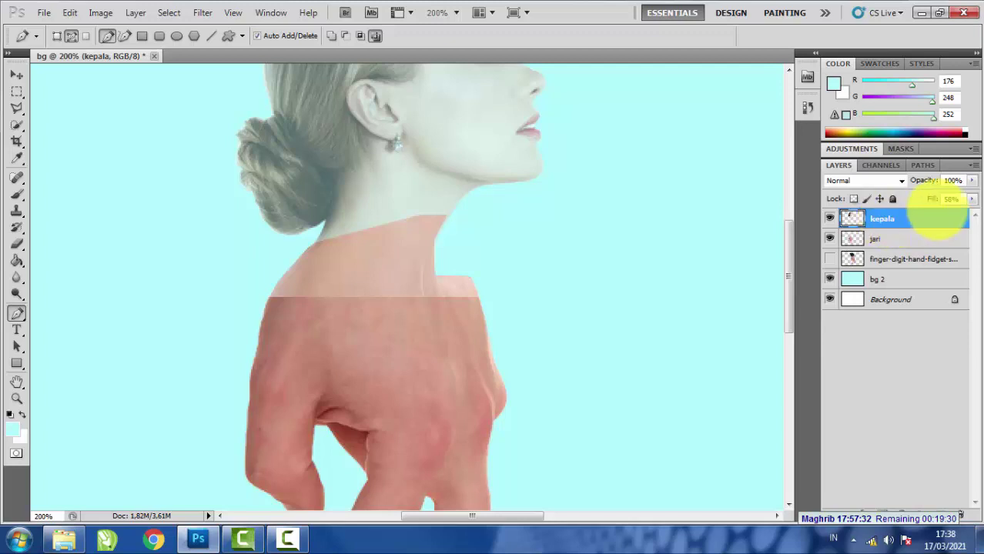
Restore the kepala layer's fill to 100%.
click(972, 199)
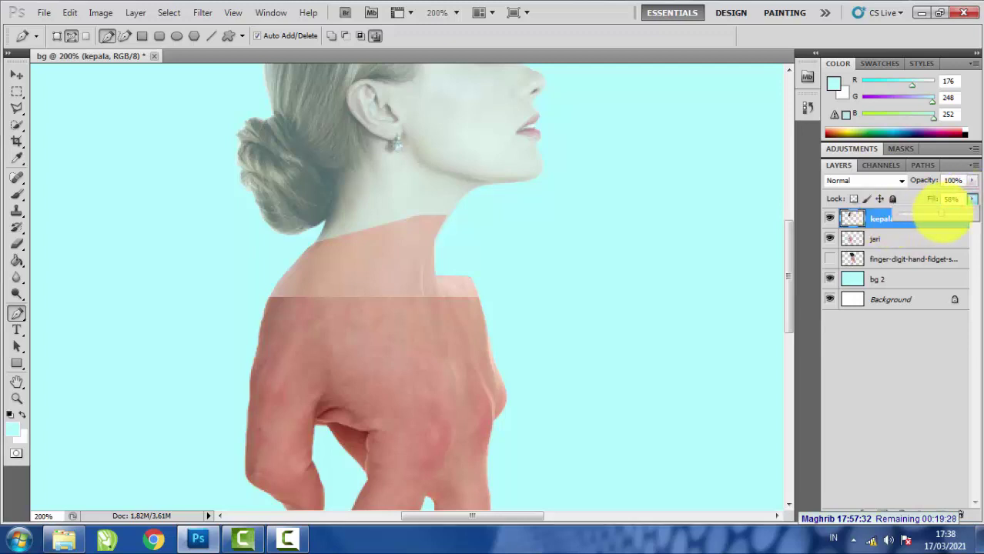
drag(943, 212, 975, 214)
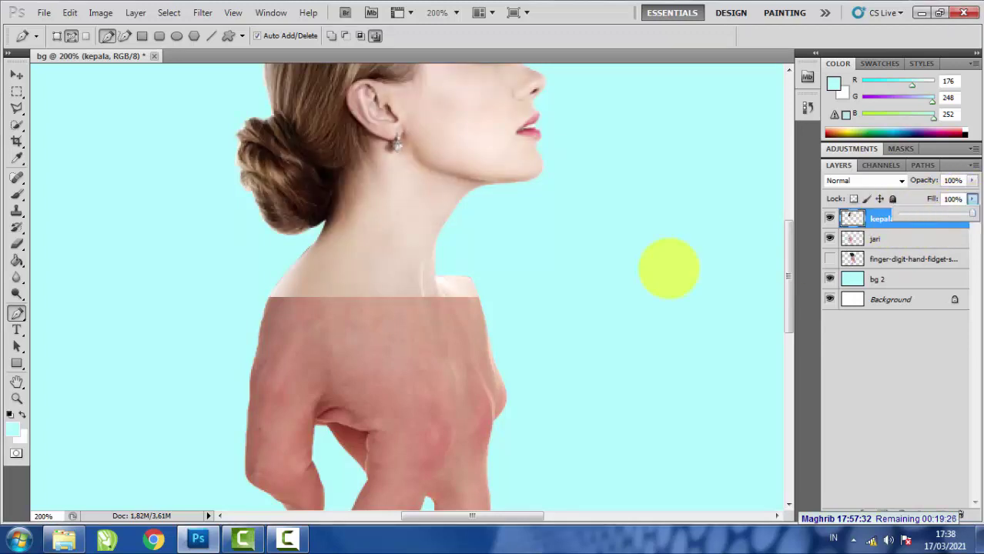
click(698, 293)
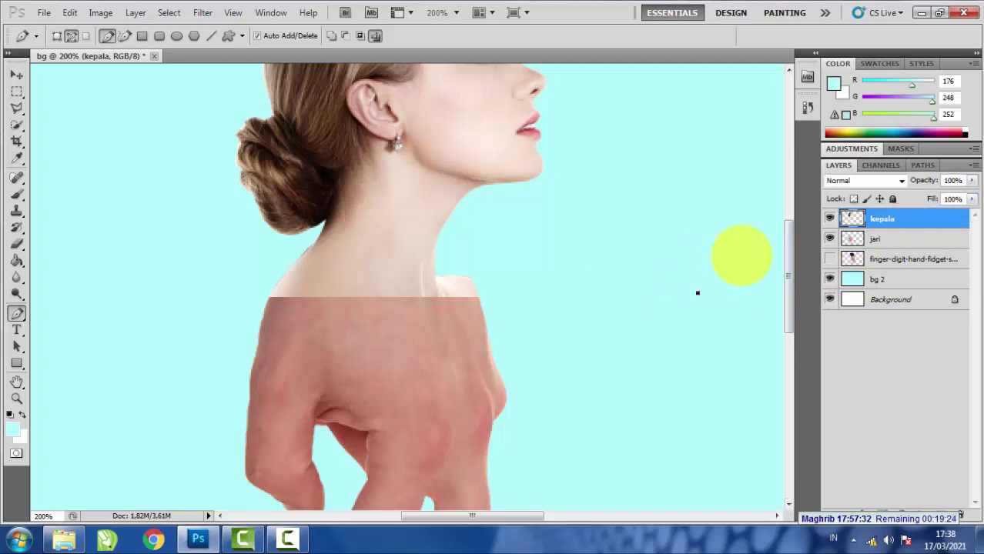
Apply Brightness/Contrast to the jari layer with brightness 39 and contrast -50.
key(ctrl+minus)
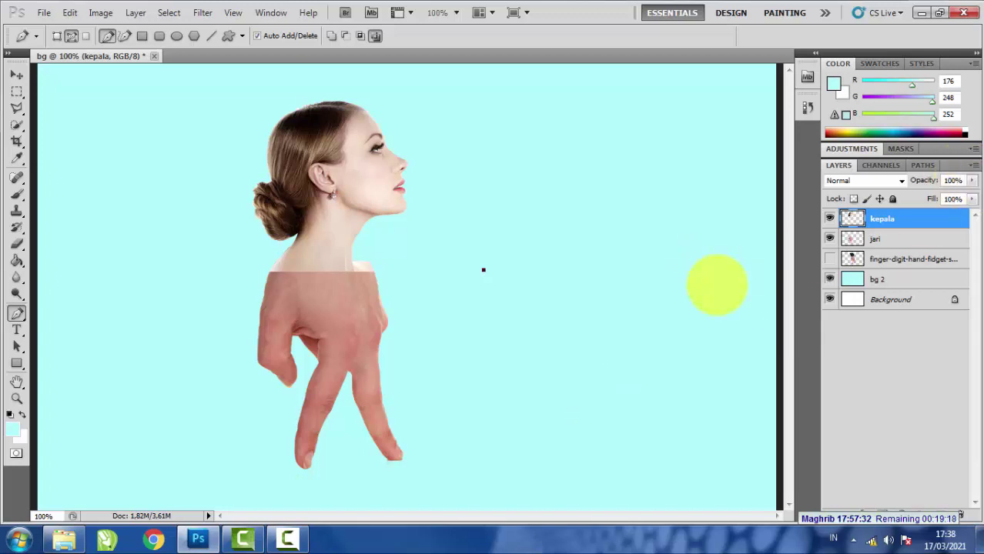
click(878, 240)
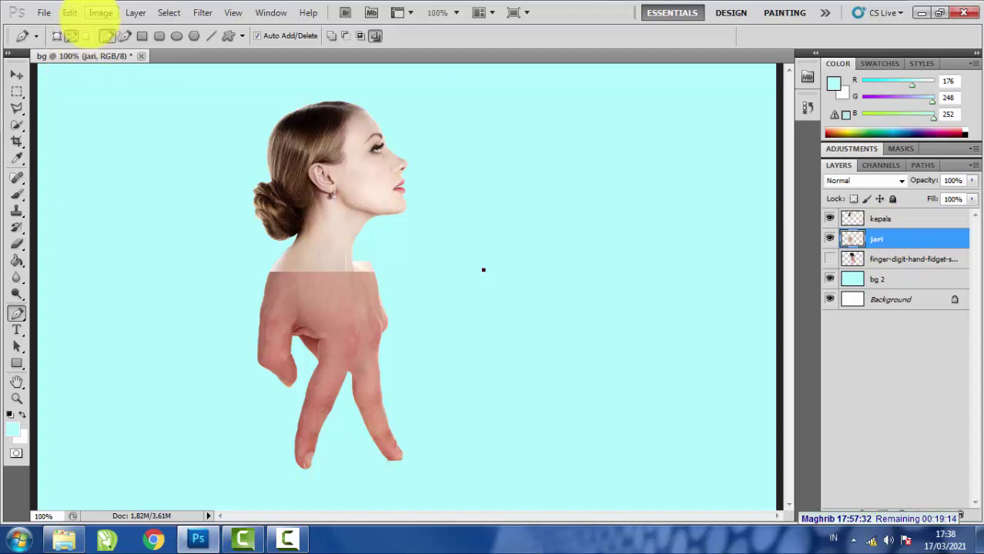
click(101, 12)
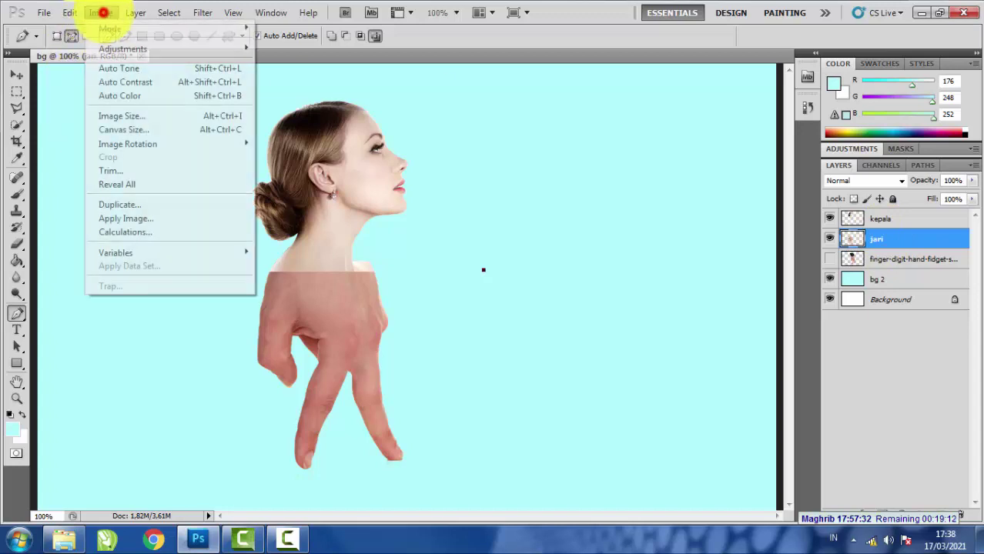
mouse_move(143, 48)
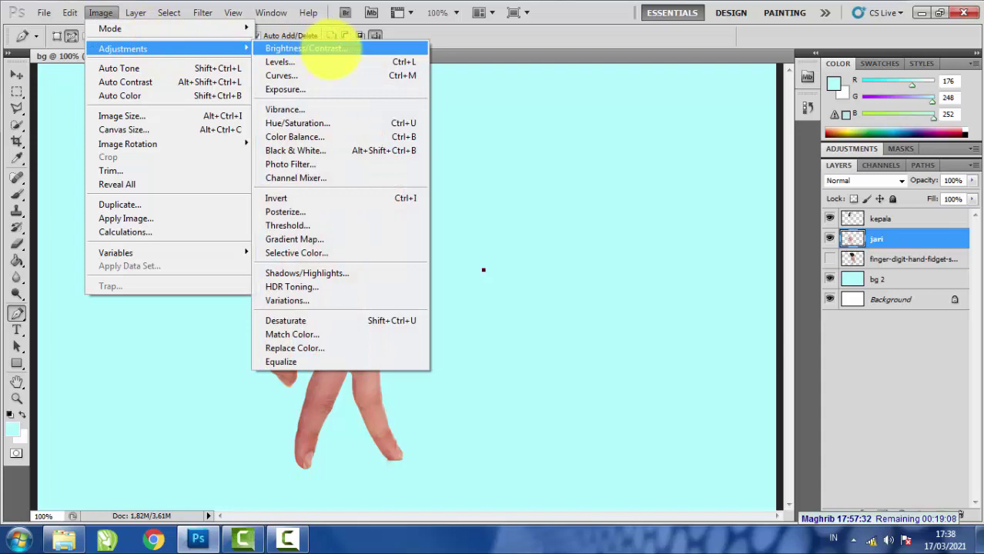
click(330, 47)
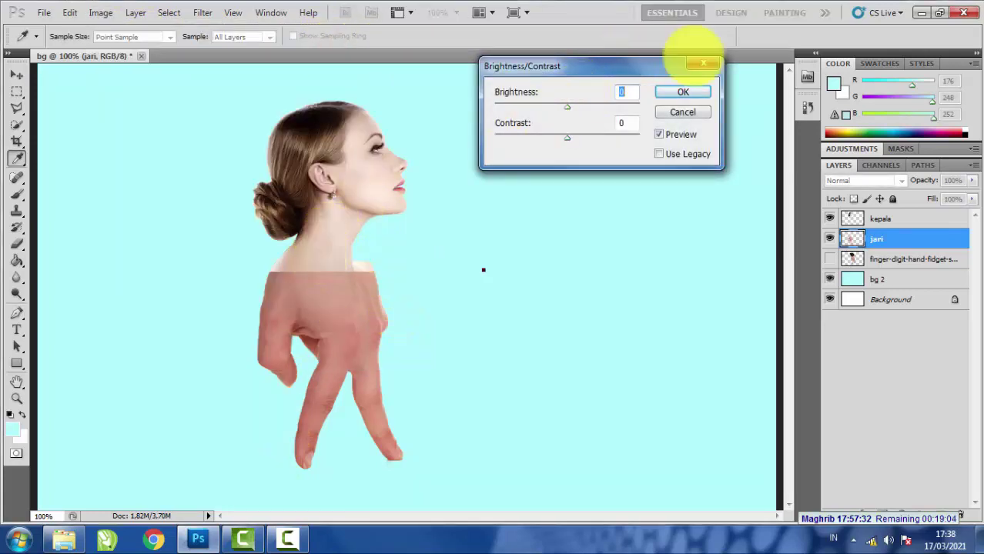
drag(569, 106, 480, 141)
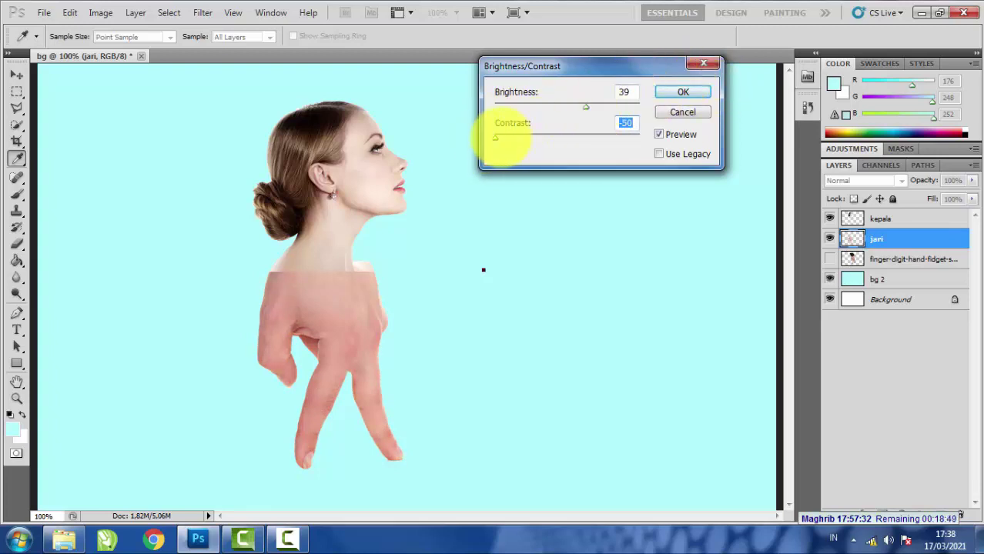
drag(496, 137, 510, 137)
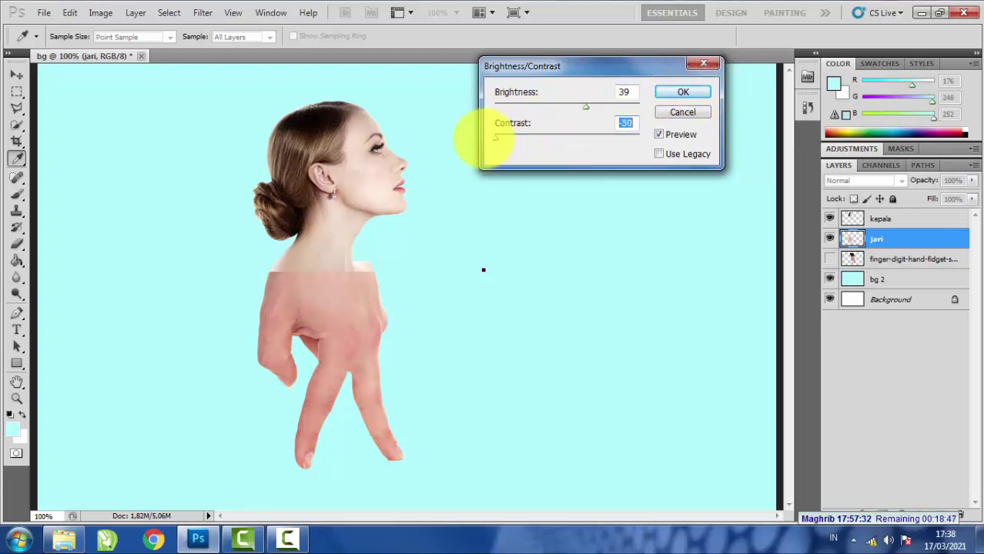
click(678, 91)
key(p)
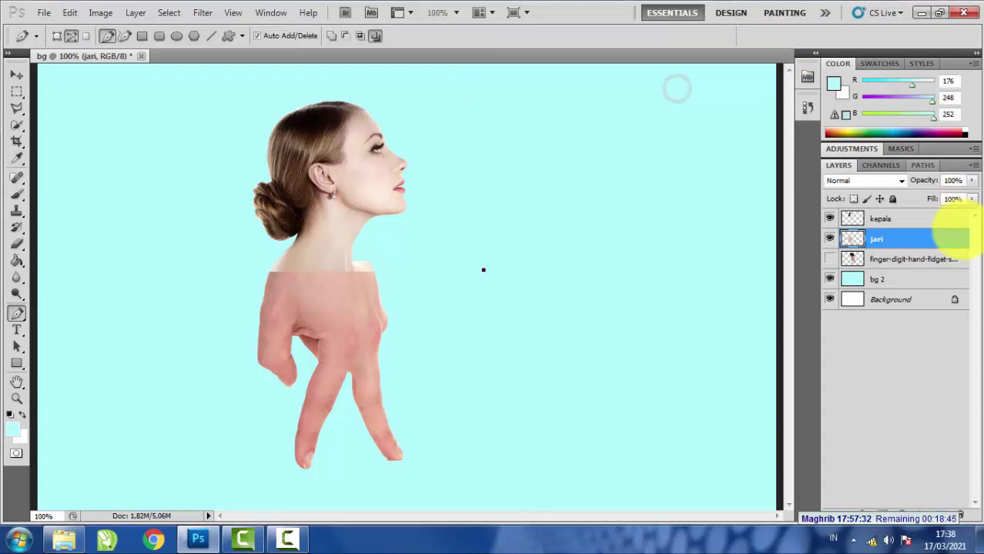
Apply Brightness/Contrast to the kepala layer with brightness -4 and contrast -31.
click(903, 219)
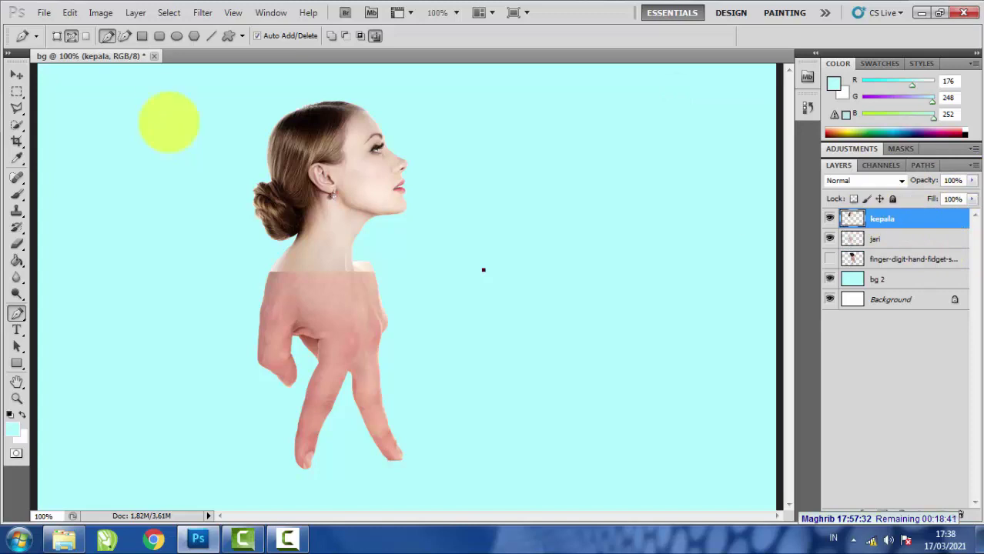
click(100, 12)
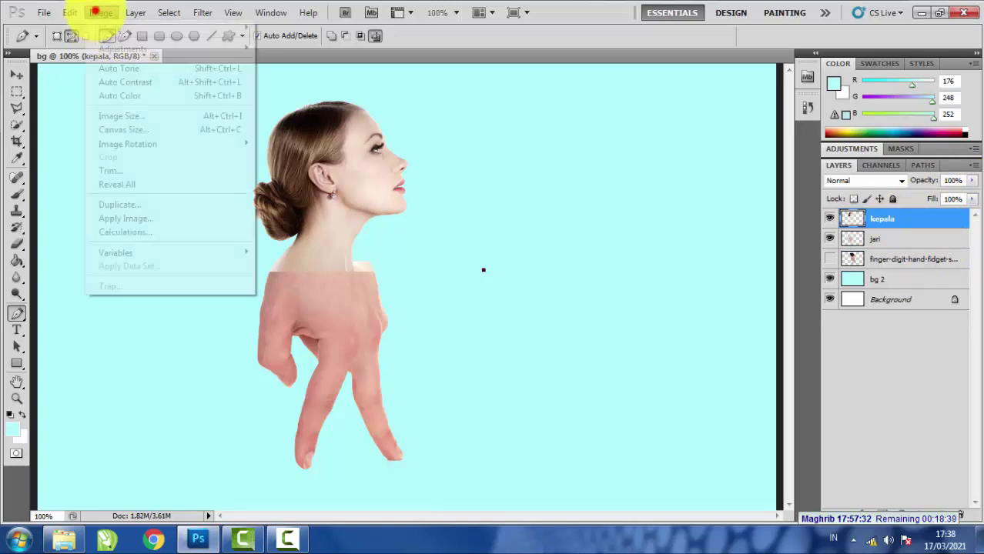
click(147, 48)
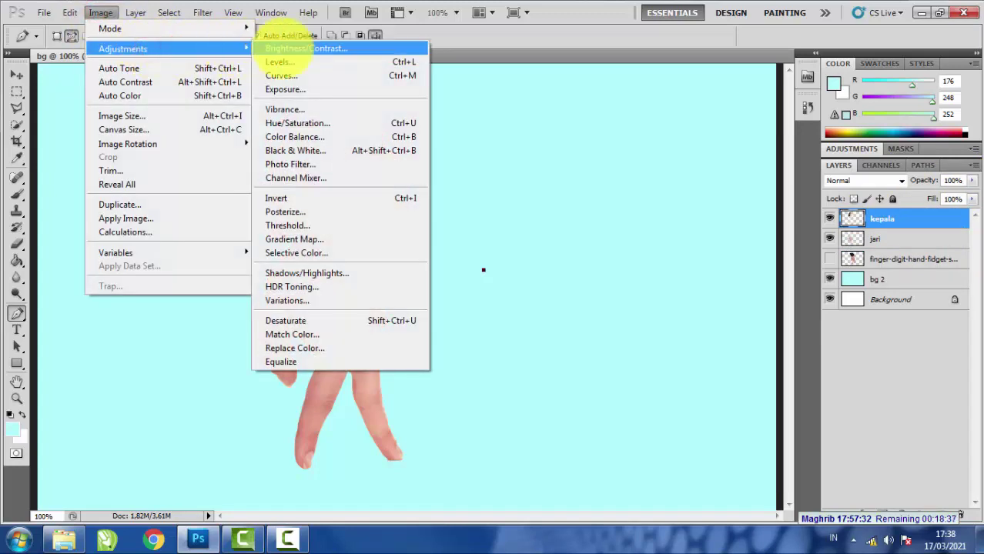
click(304, 48)
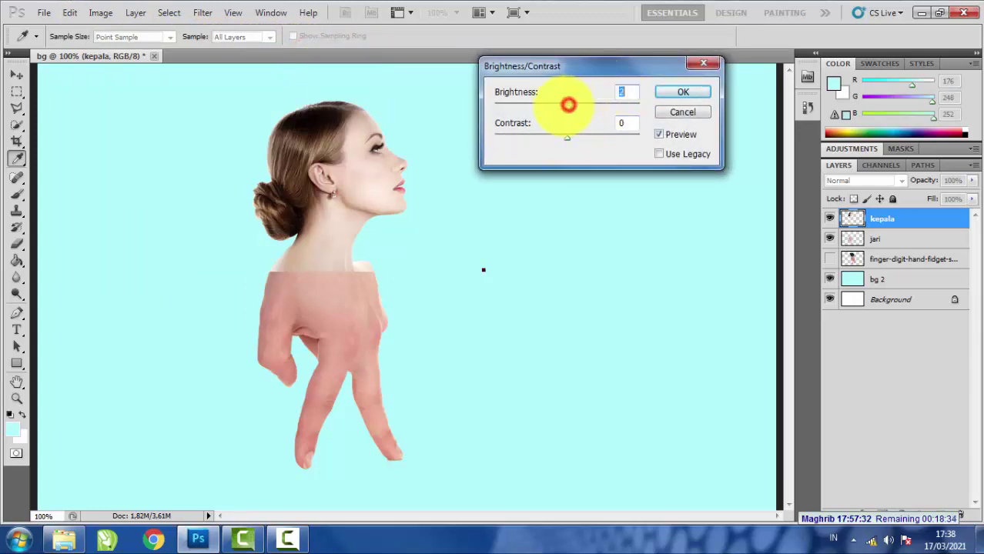
mouse_move(568, 105)
mouse_down()
mouse_move(549, 102)
mouse_move(590, 107)
mouse_move(565, 112)
mouse_up()
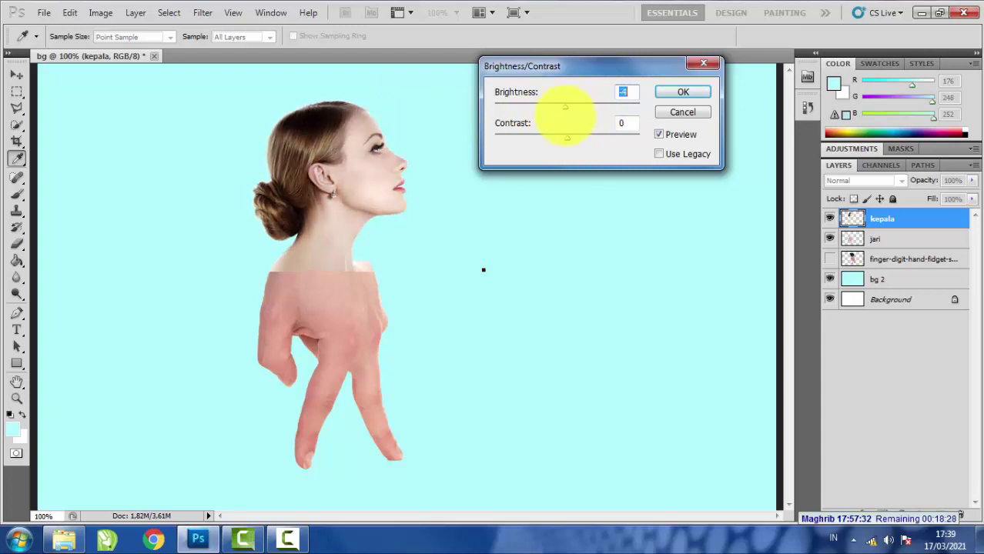
drag(567, 137, 522, 151)
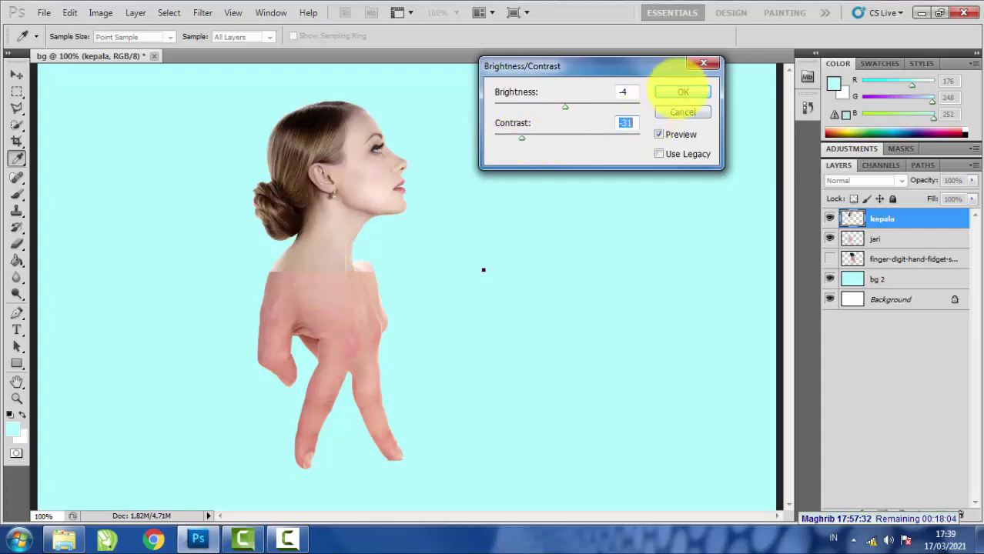
click(683, 92)
key(p)
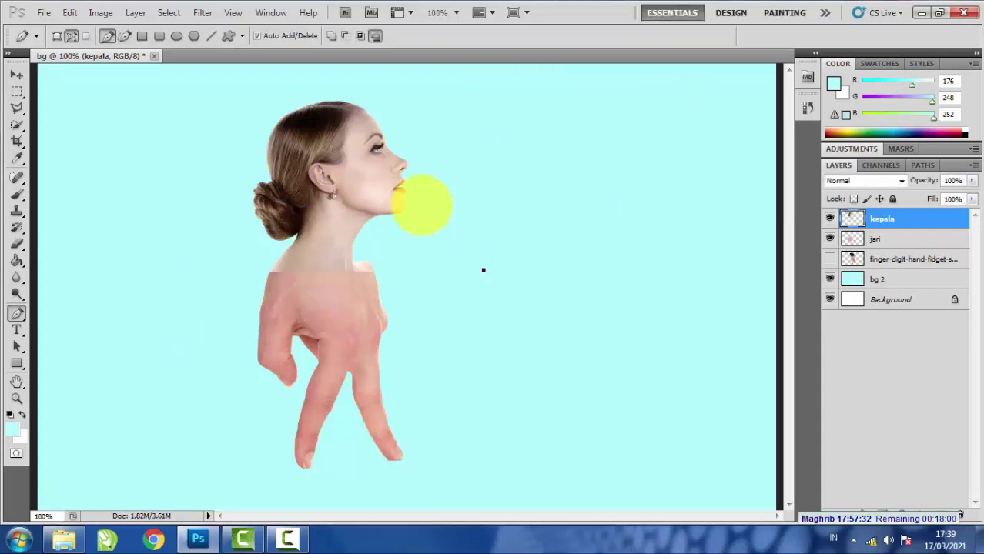
Apply Levels to the kepala layer with a midtone input of 0,72 and a white input of 240.
click(17, 74)
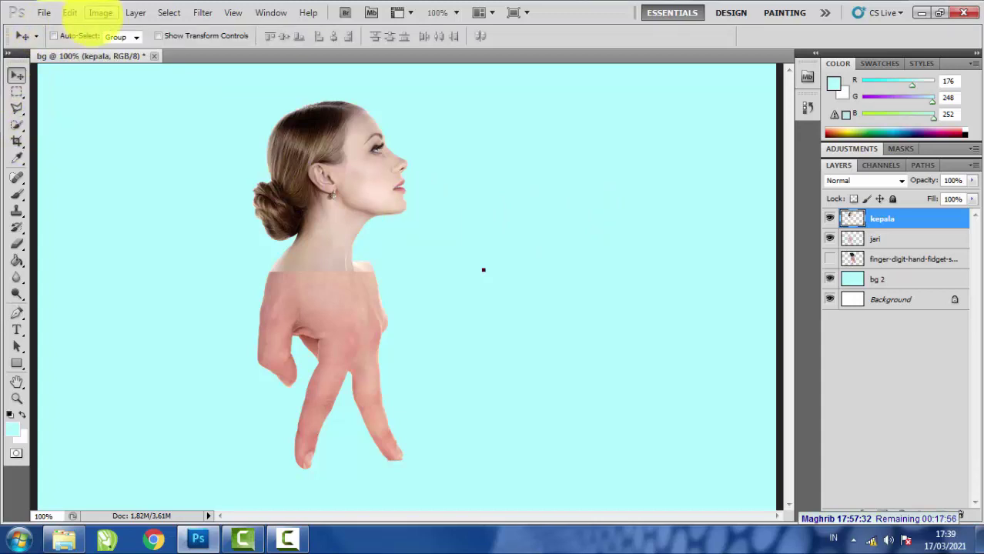
click(100, 12)
mouse_move(123, 48)
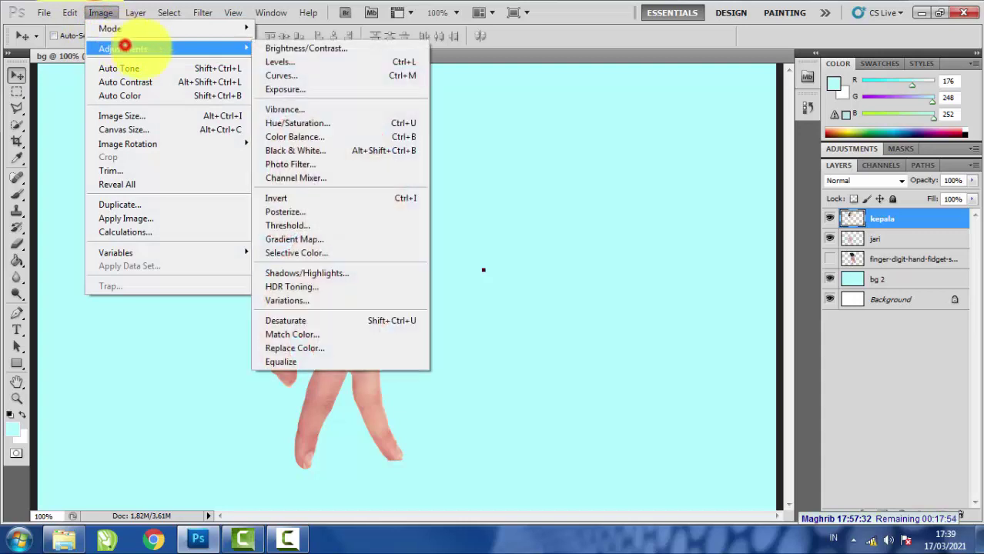
click(318, 63)
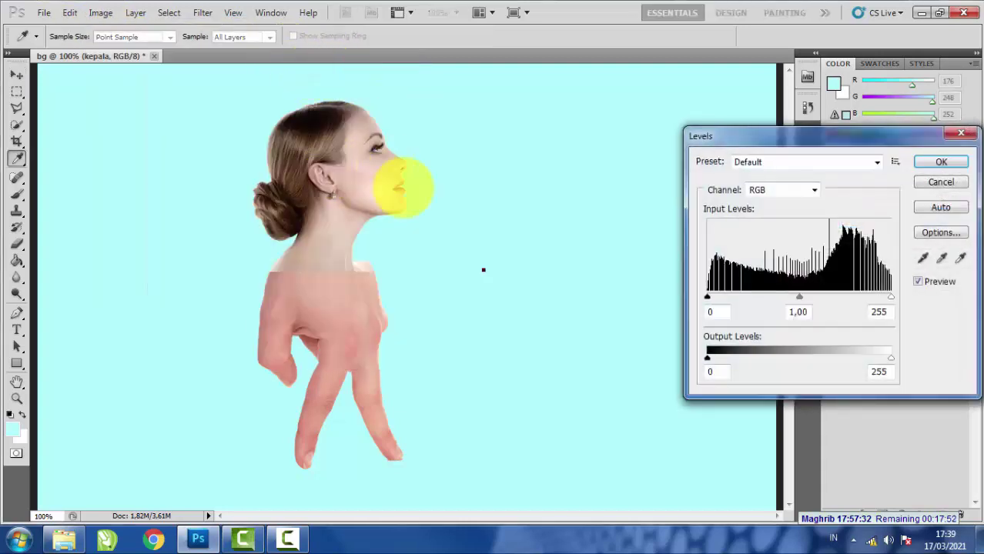
mouse_move(799, 297)
mouse_down()
mouse_move(768, 294)
mouse_move(819, 297)
mouse_up()
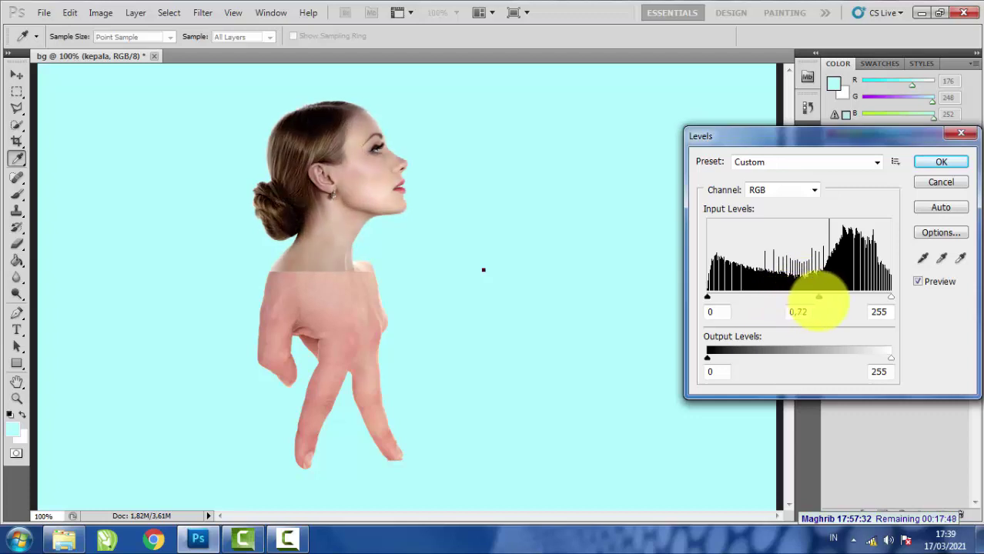
mouse_move(890, 298)
mouse_down()
mouse_move(868, 286)
mouse_move(876, 299)
mouse_up()
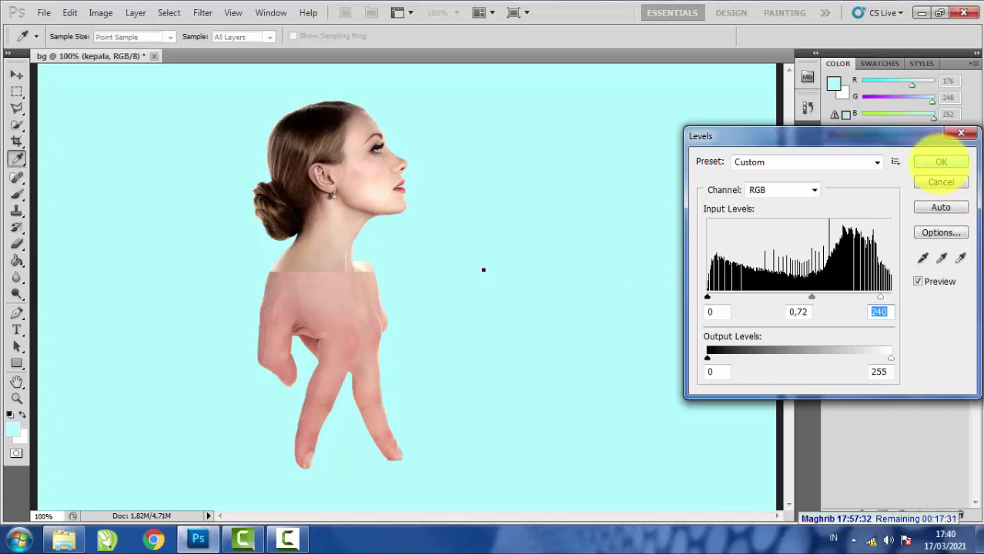
click(941, 162)
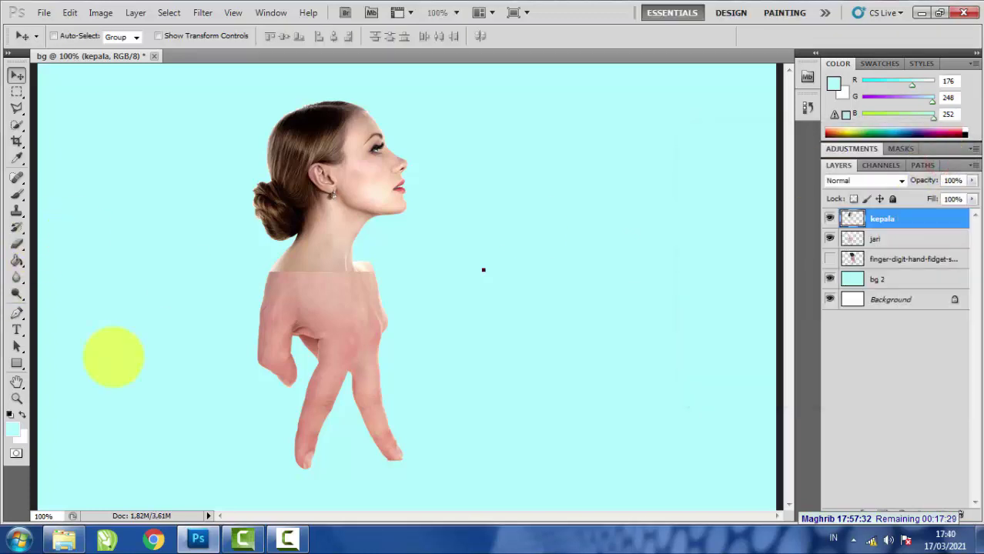
Erase the hard lower edge of the kepala layer along the neck-to-hand seam with a 30 px Eraser at 0% hardness.
key(ctrl+plus)
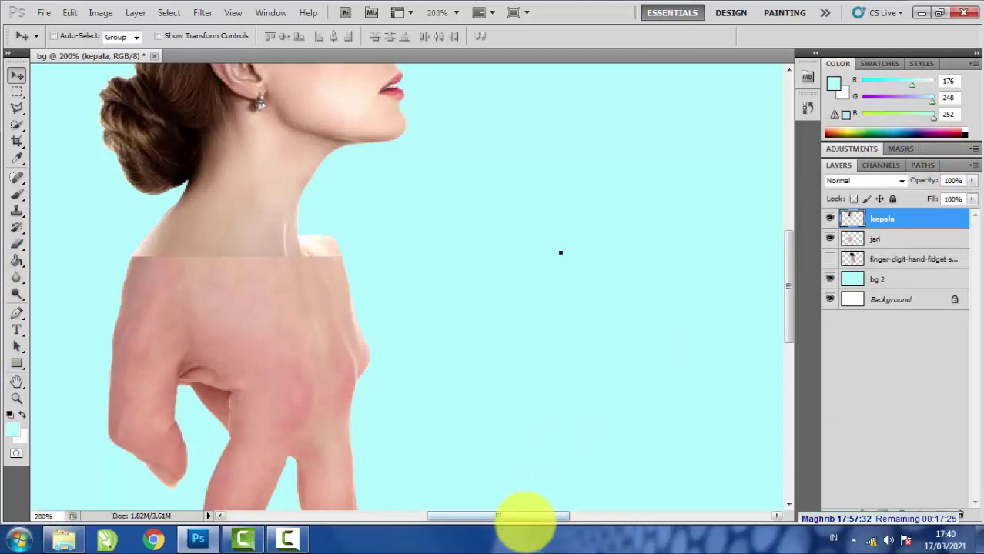
drag(524, 519, 481, 518)
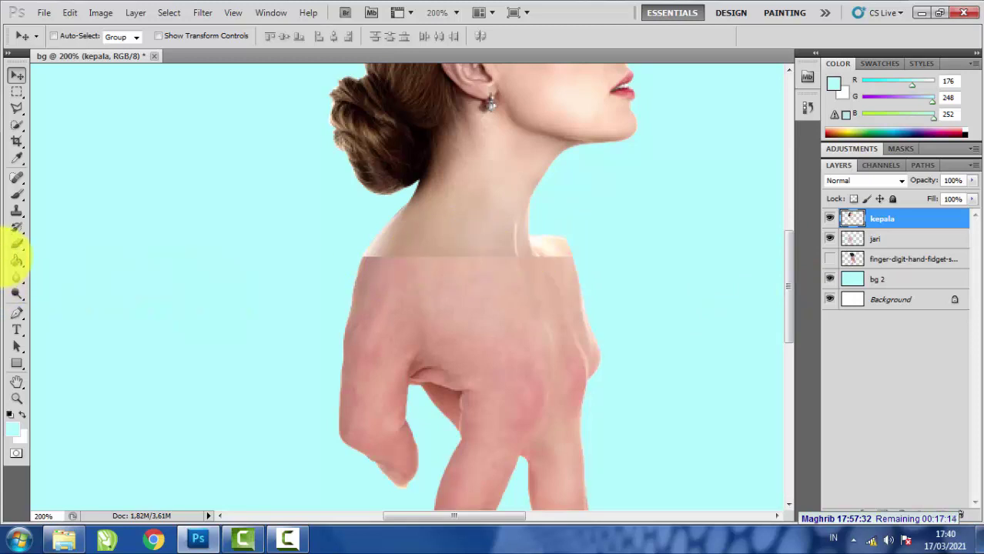
click(17, 245)
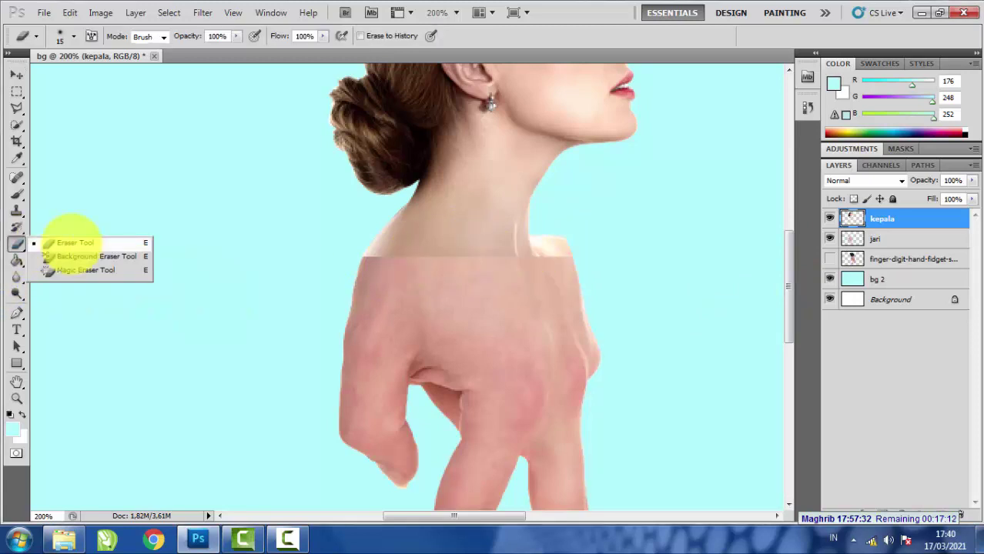
click(71, 243)
click(74, 35)
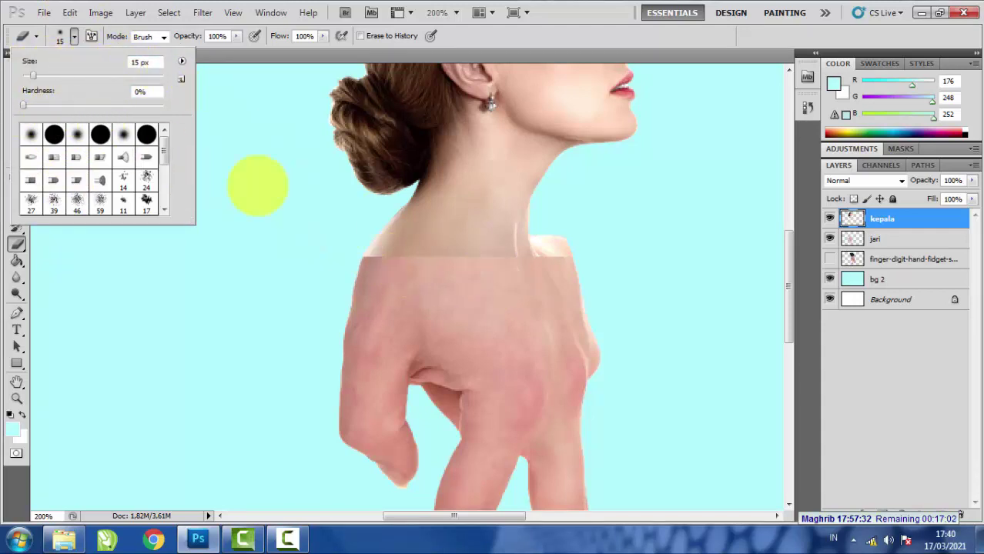
drag(34, 75, 37, 75)
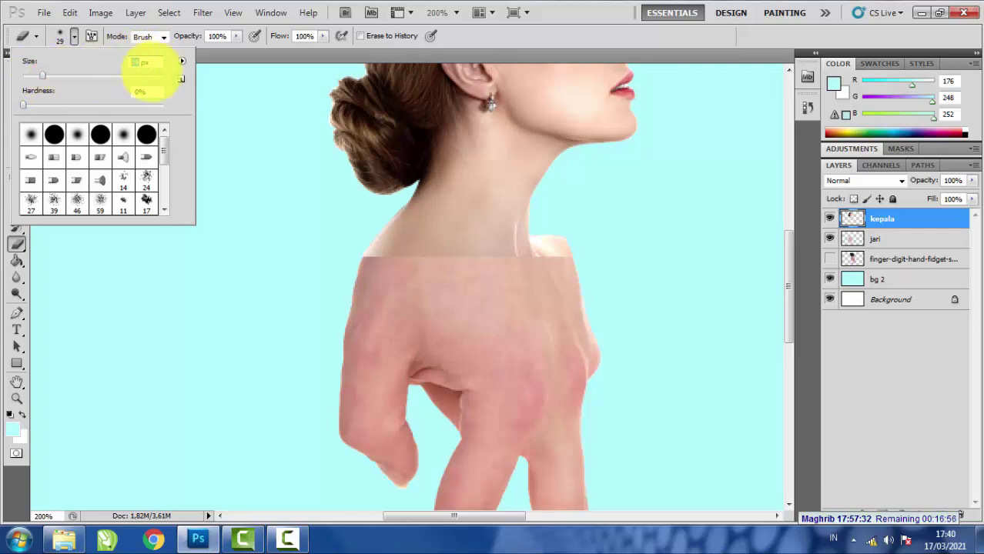
text(15)
click(499, 340)
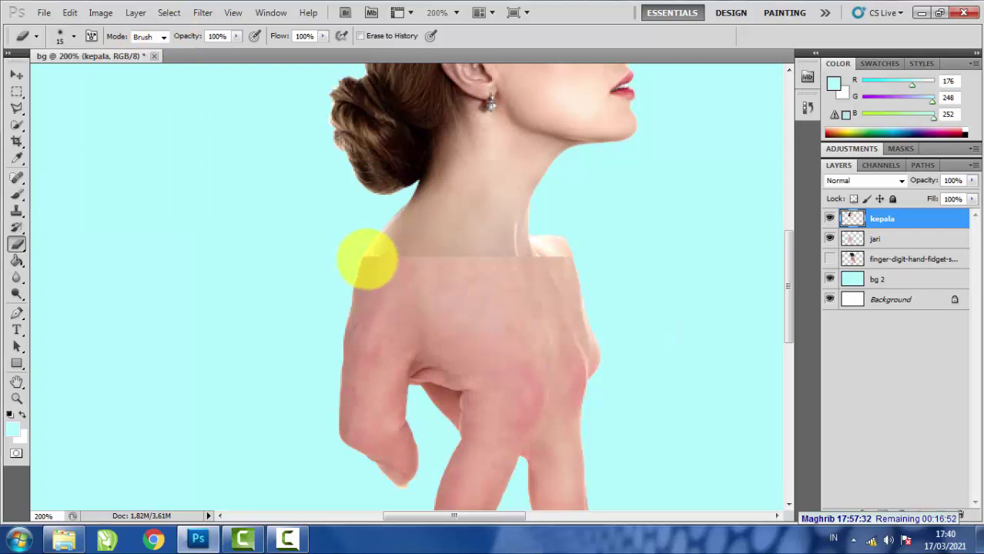
click(358, 260)
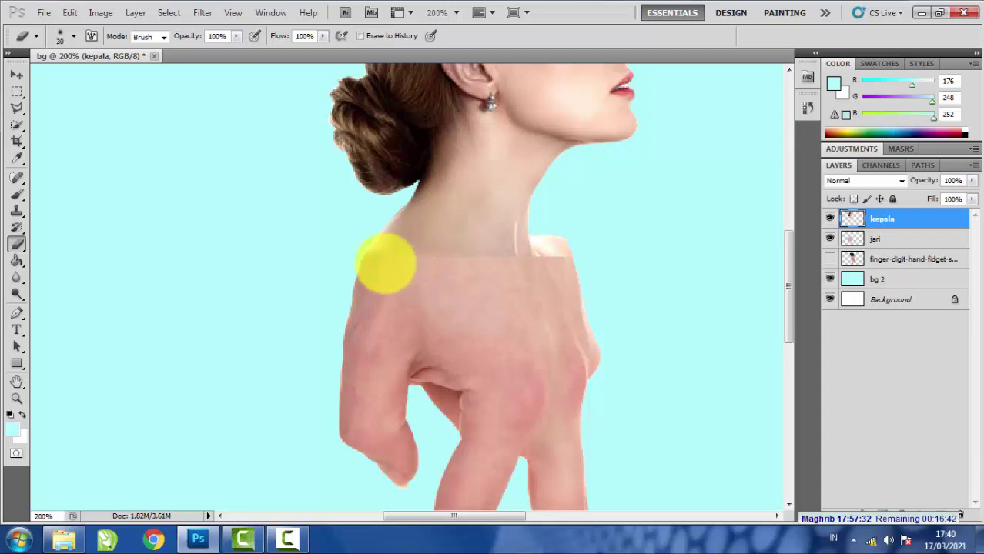
drag(583, 273, 554, 274)
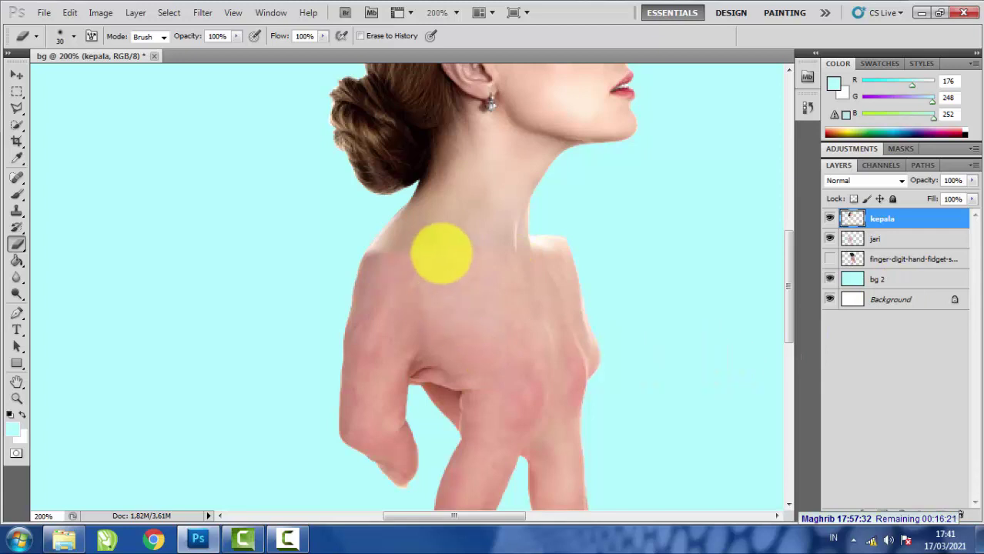
click(445, 263)
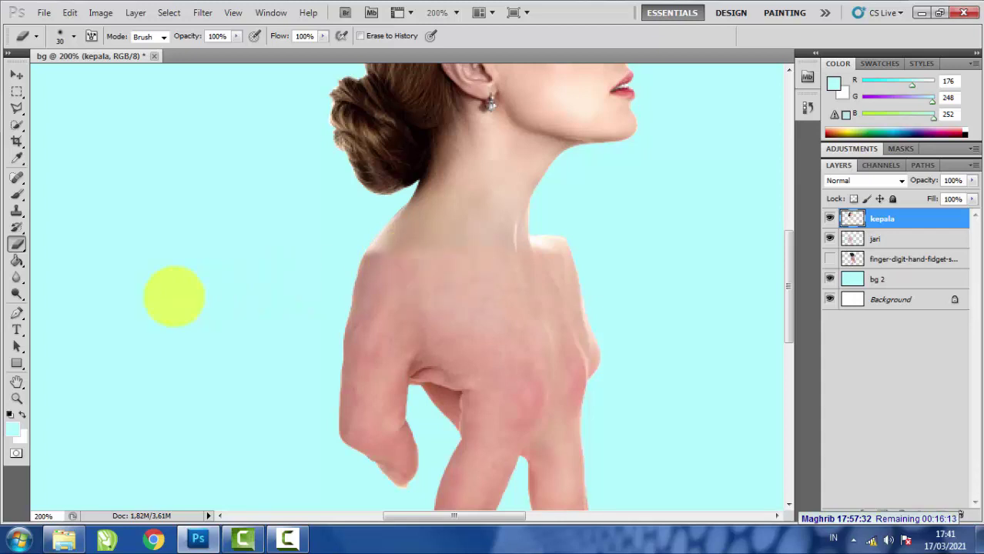
Smudge the kepala layer's lower edge into the hand across both shoulders and the back, using a 30 px brush at 50% strength.
click(17, 277)
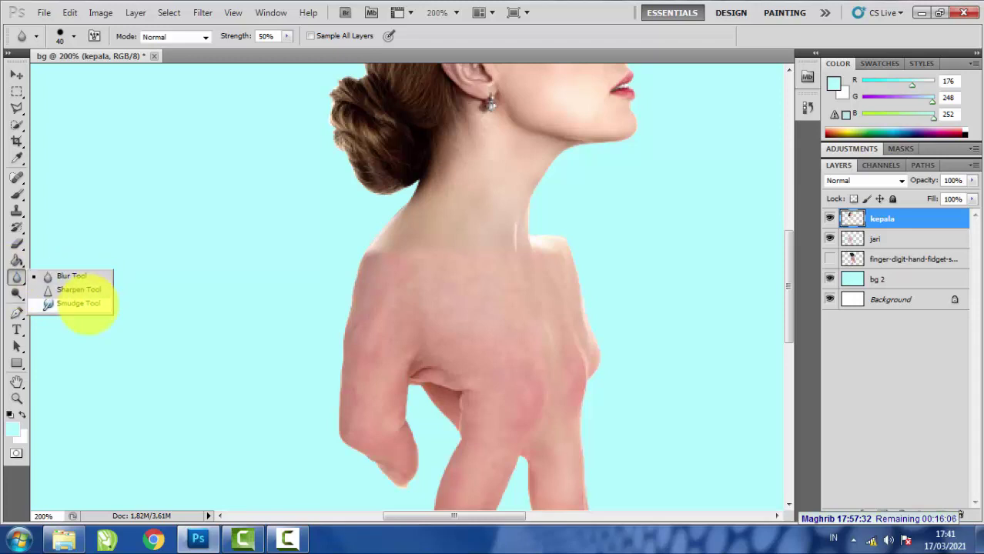
click(77, 304)
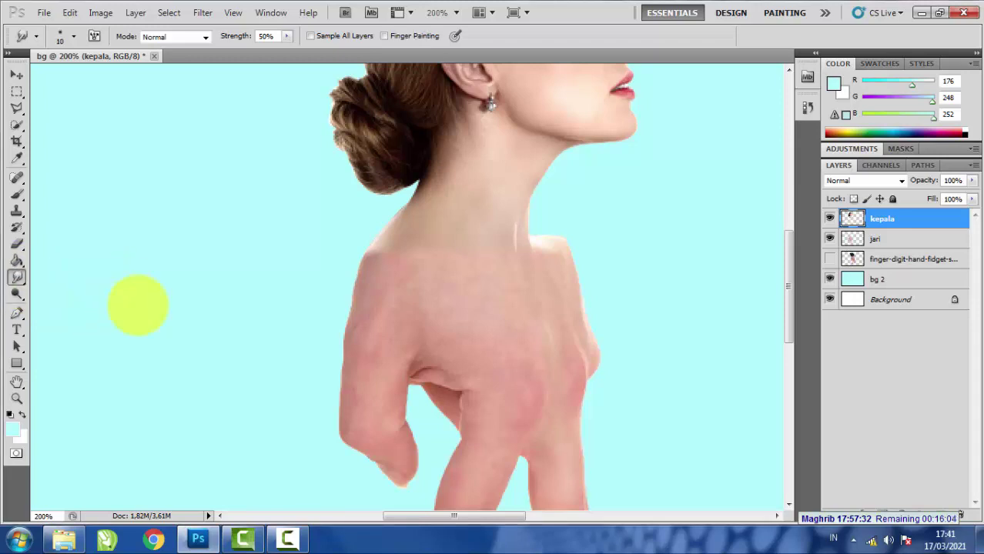
click(61, 36)
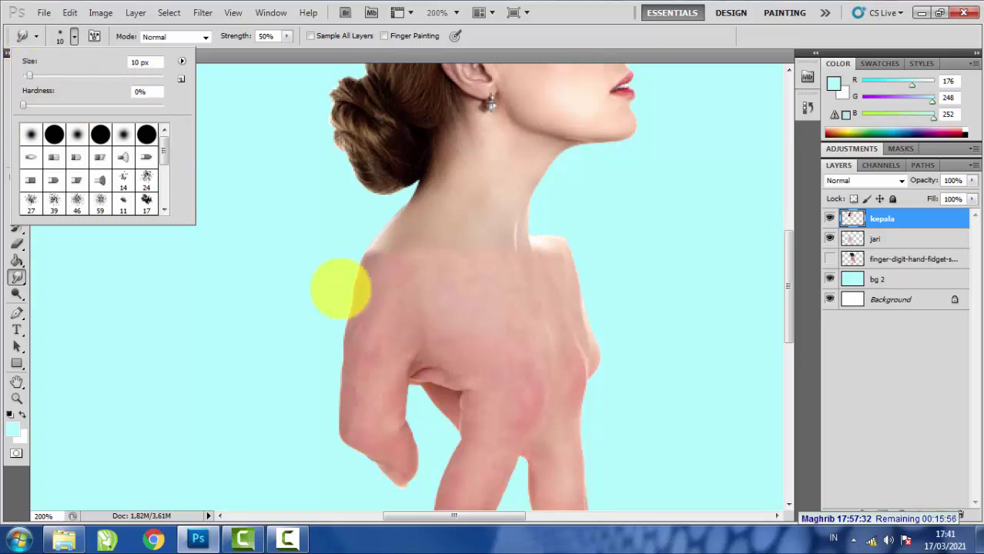
click(392, 286)
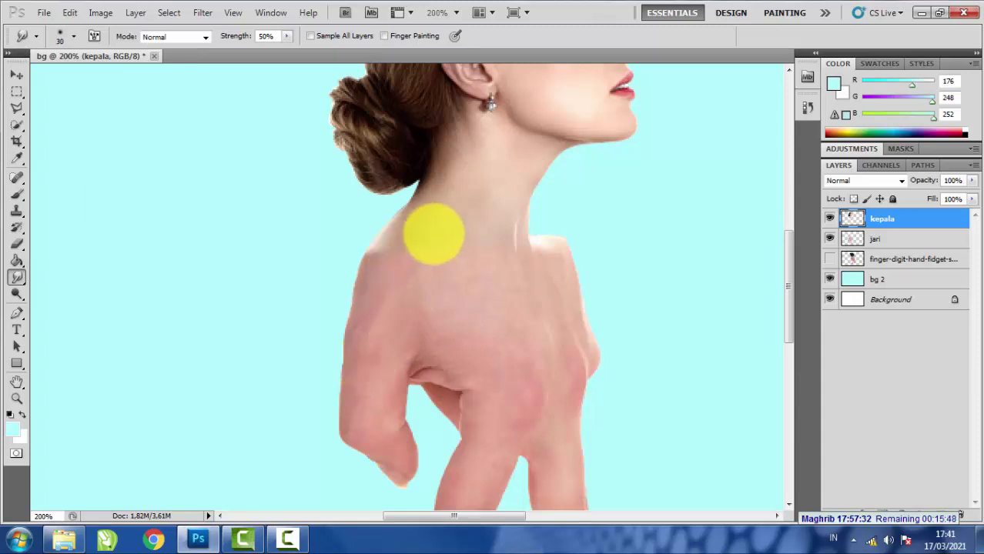
click(428, 231)
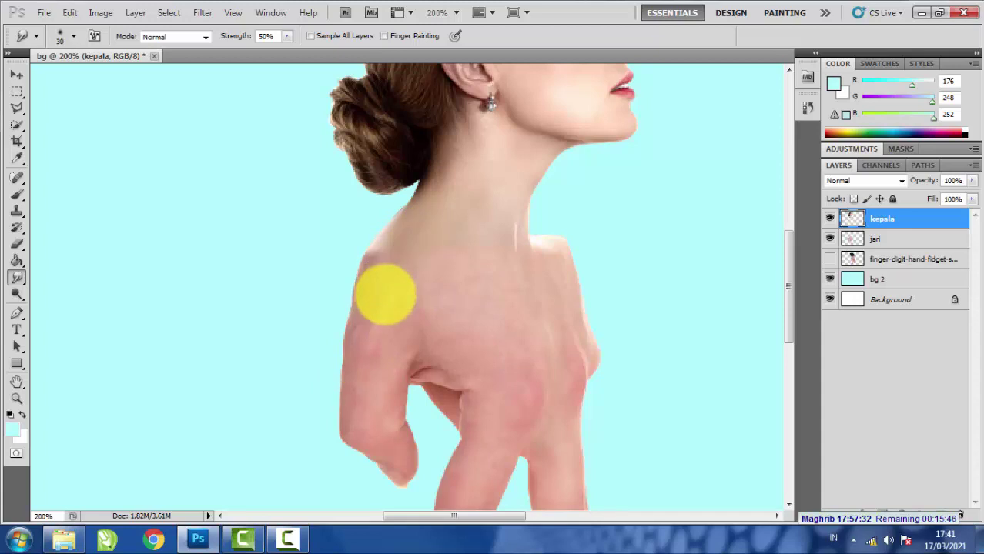
click(398, 248)
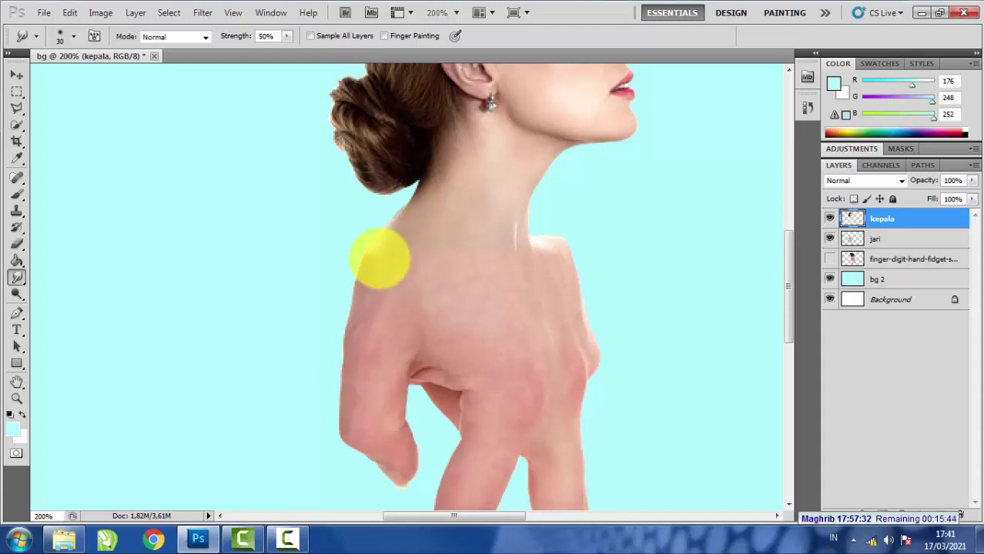
click(380, 258)
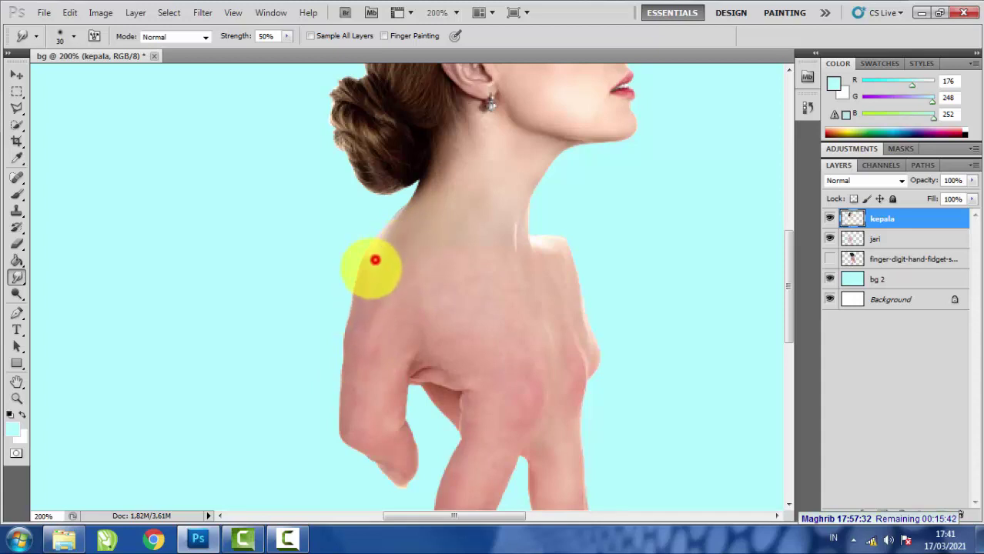
drag(375, 260, 362, 302)
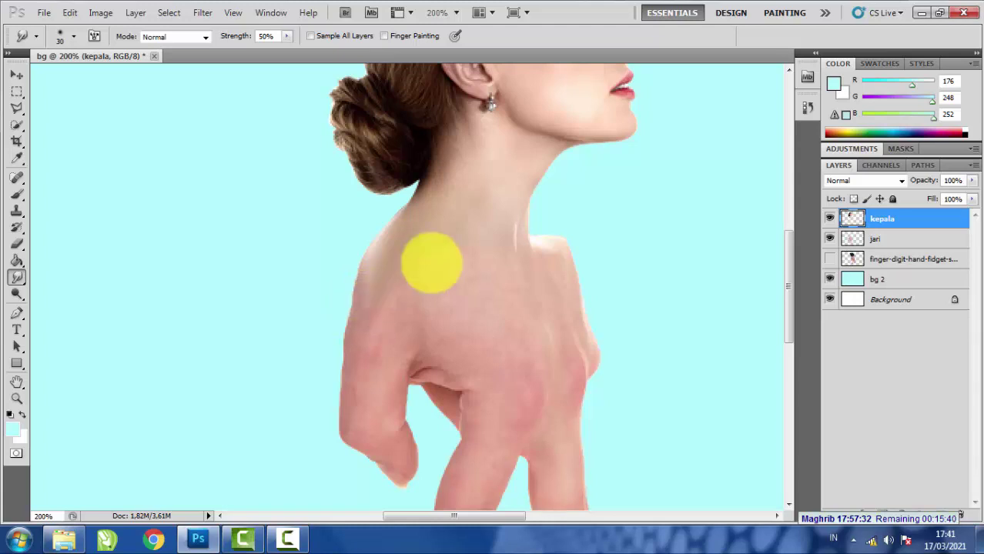
click(440, 250)
click(446, 247)
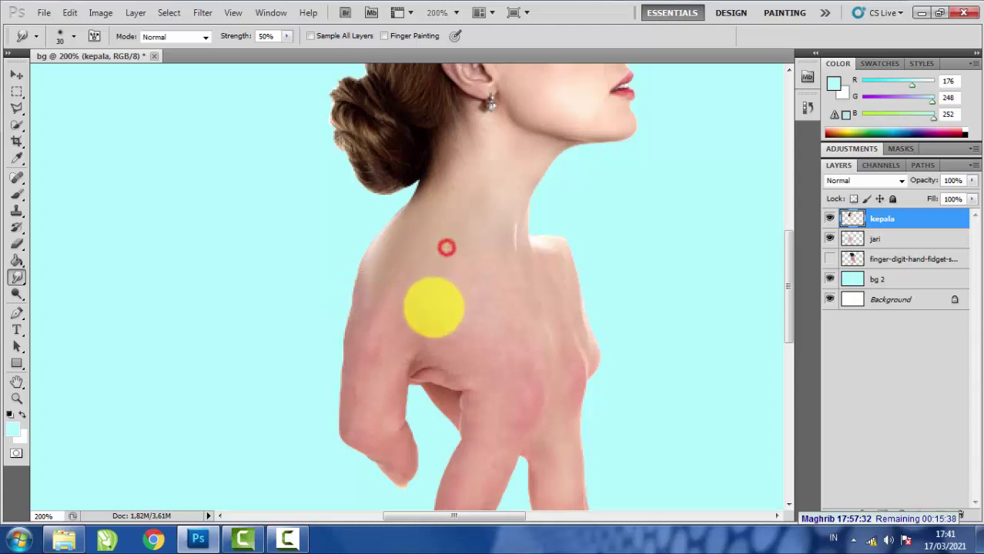
click(469, 234)
click(479, 234)
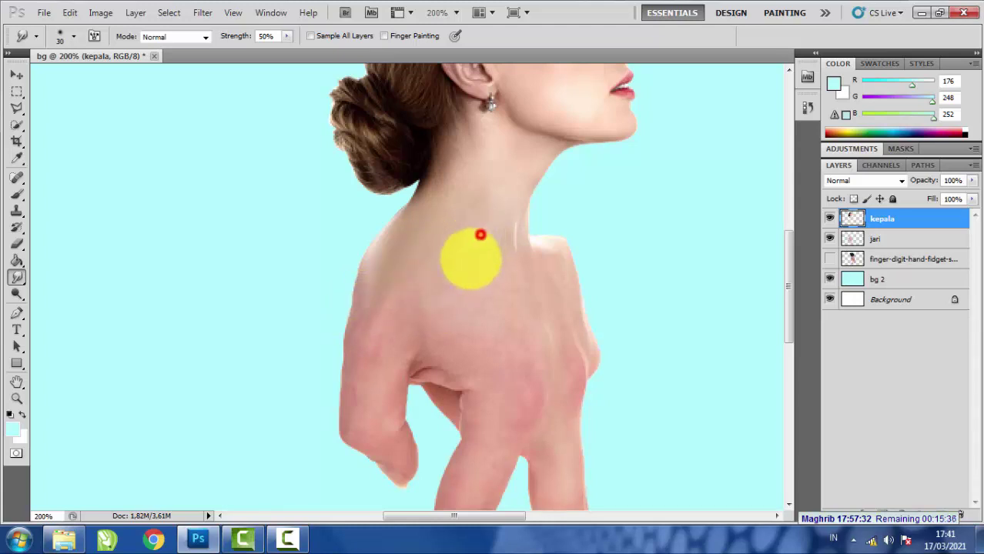
click(497, 242)
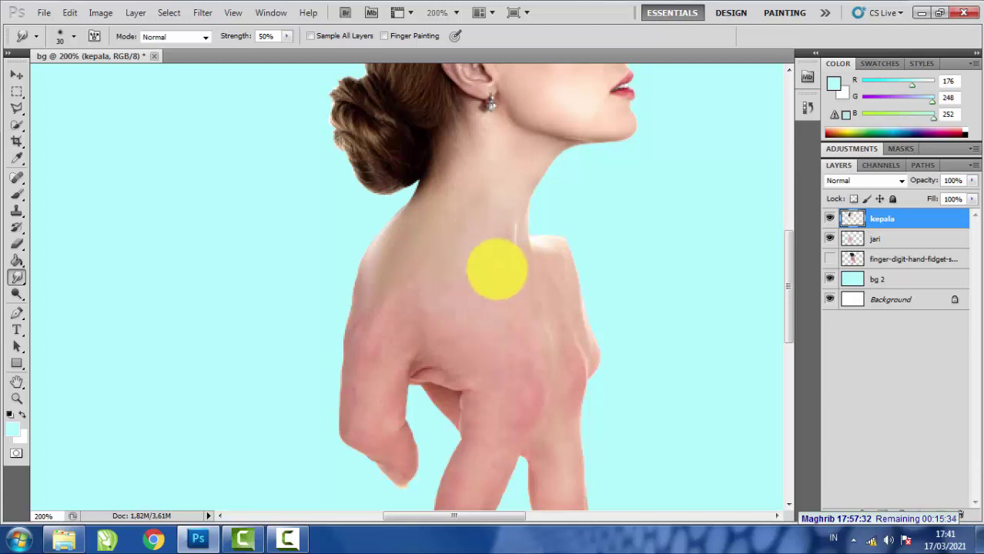
click(502, 247)
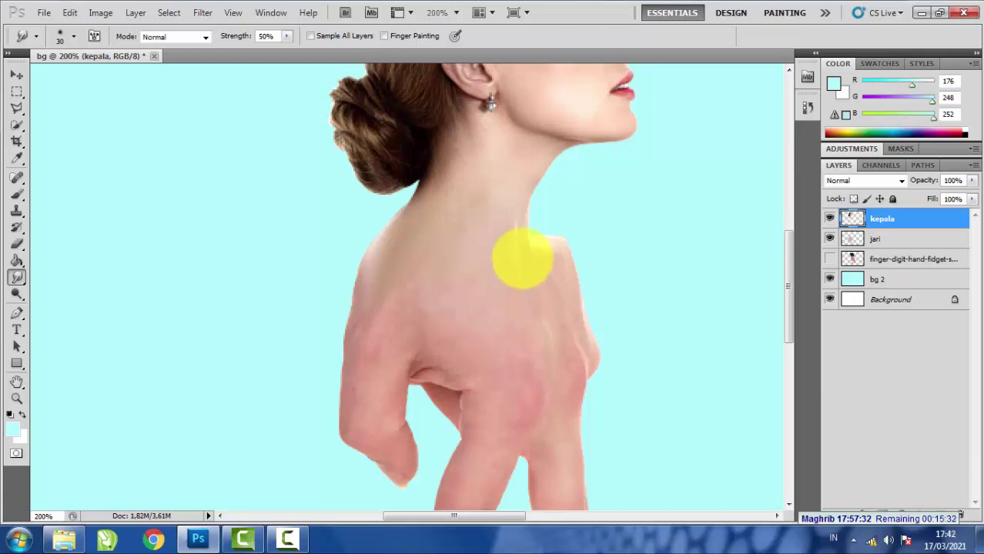
drag(523, 265, 535, 298)
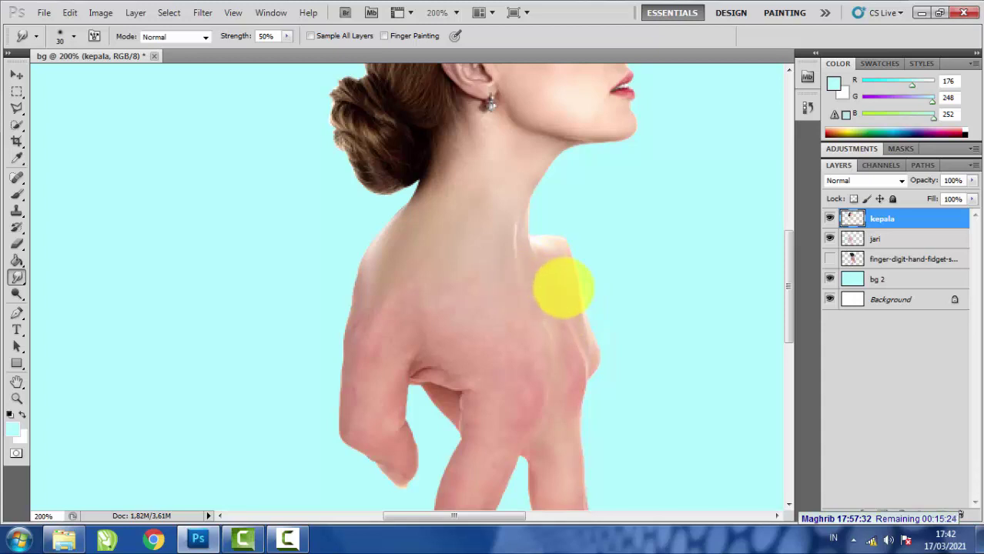
click(564, 287)
drag(552, 268, 562, 304)
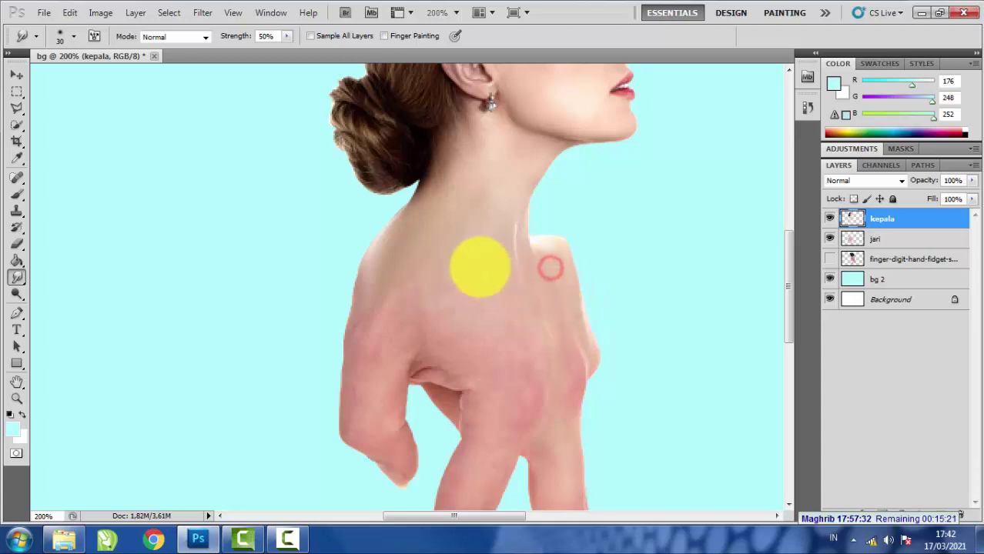
mouse_move(479, 266)
mouse_down()
mouse_move(474, 297)
mouse_move(456, 274)
mouse_move(457, 307)
mouse_move(424, 263)
mouse_move(423, 295)
mouse_up()
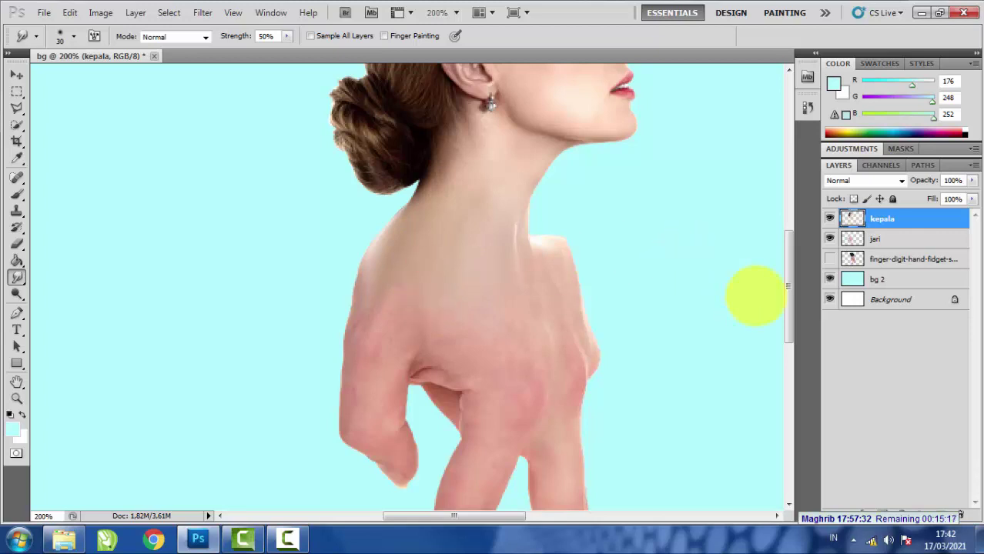
drag(788, 259, 788, 228)
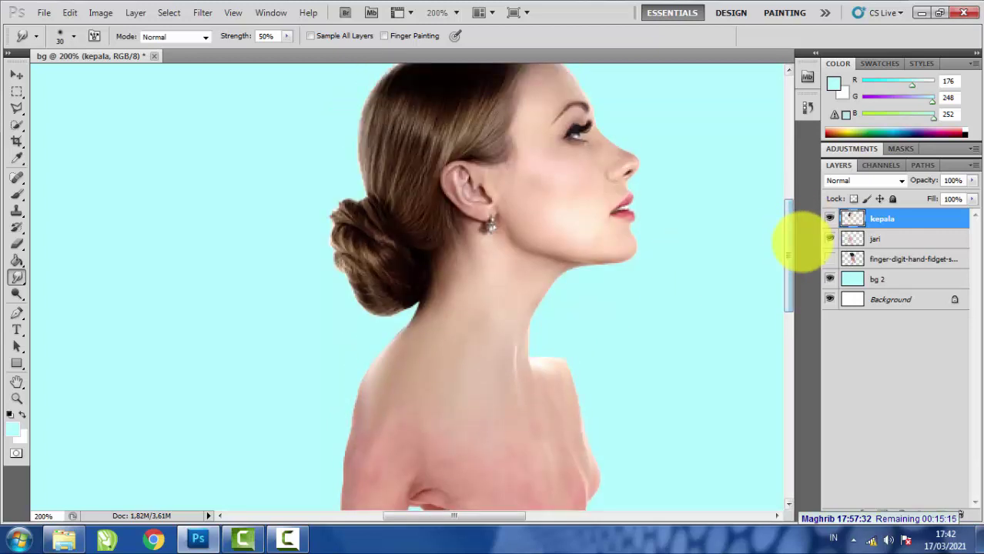
key(ctrl+minus)
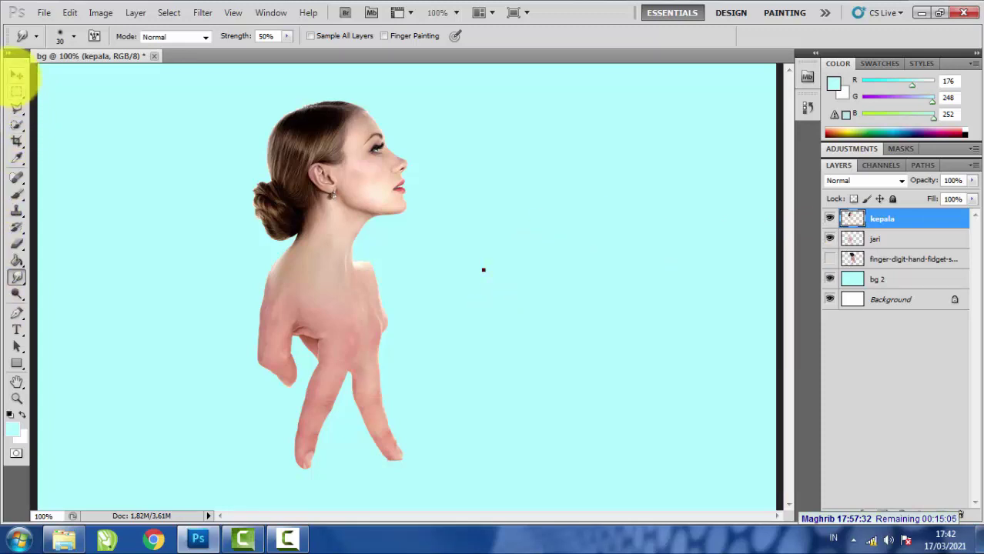
Place the high-heeled legs image 580b585b2edbce24c47b29ce from the HAZET (D:) drive into the bg document at its default placement size.
click(14, 74)
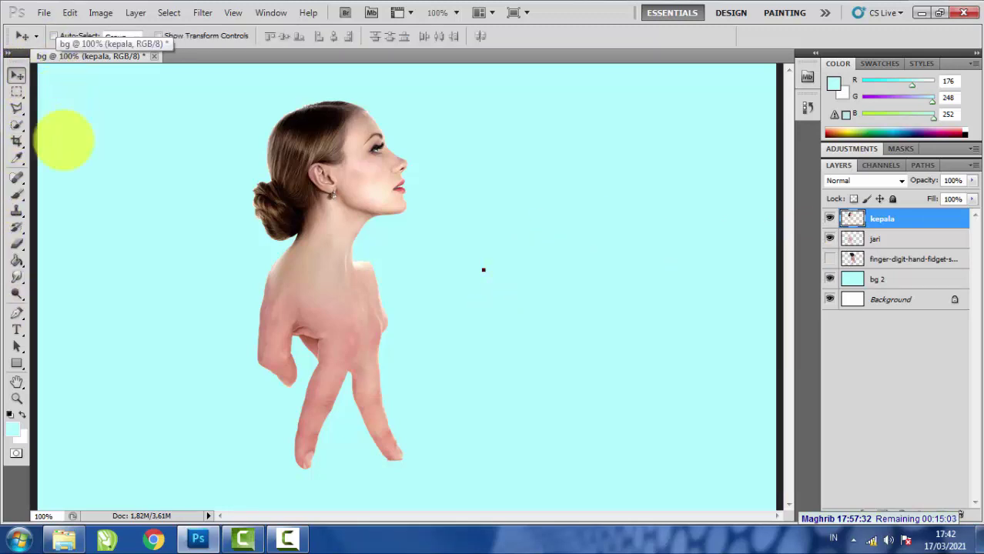
click(64, 539)
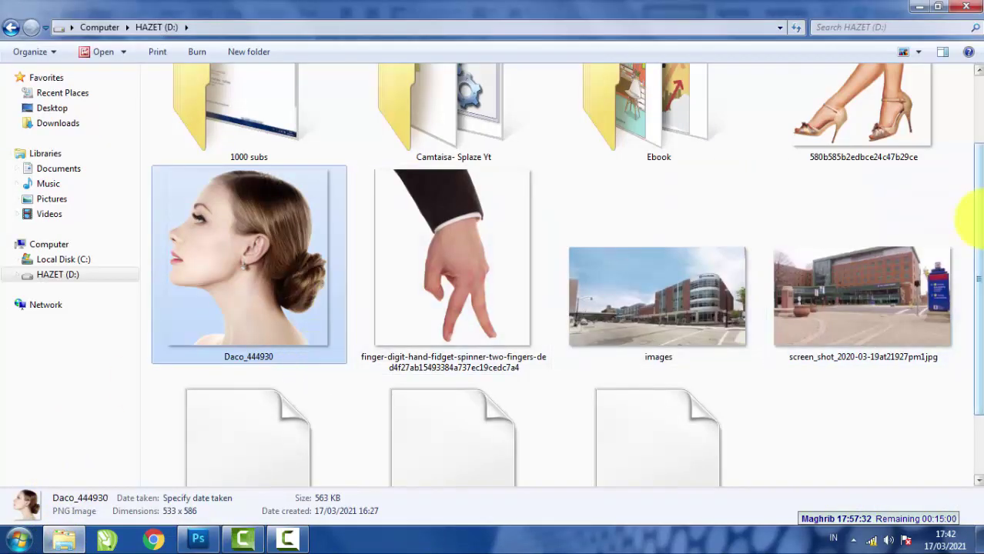
drag(971, 214, 976, 166)
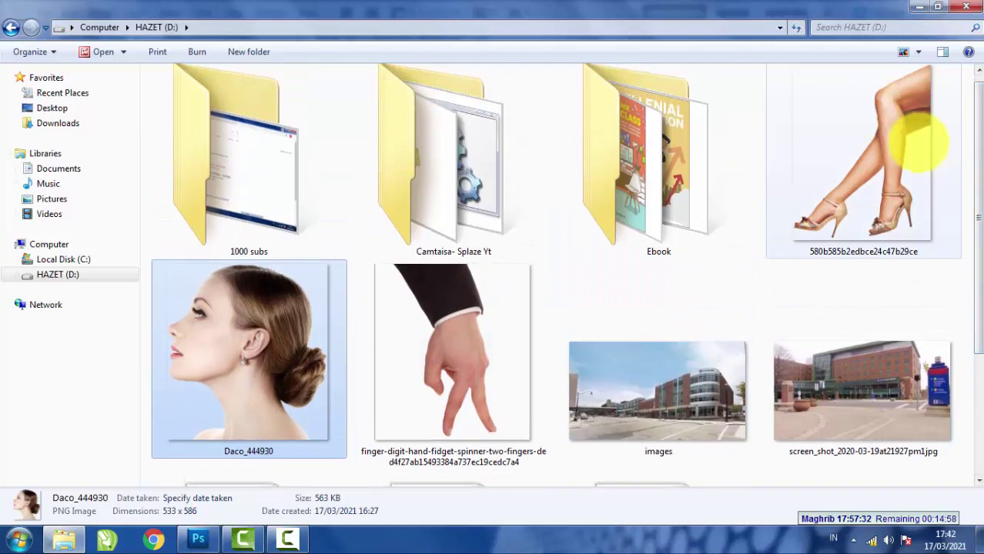
drag(892, 116, 378, 246)
drag(483, 269, 484, 269)
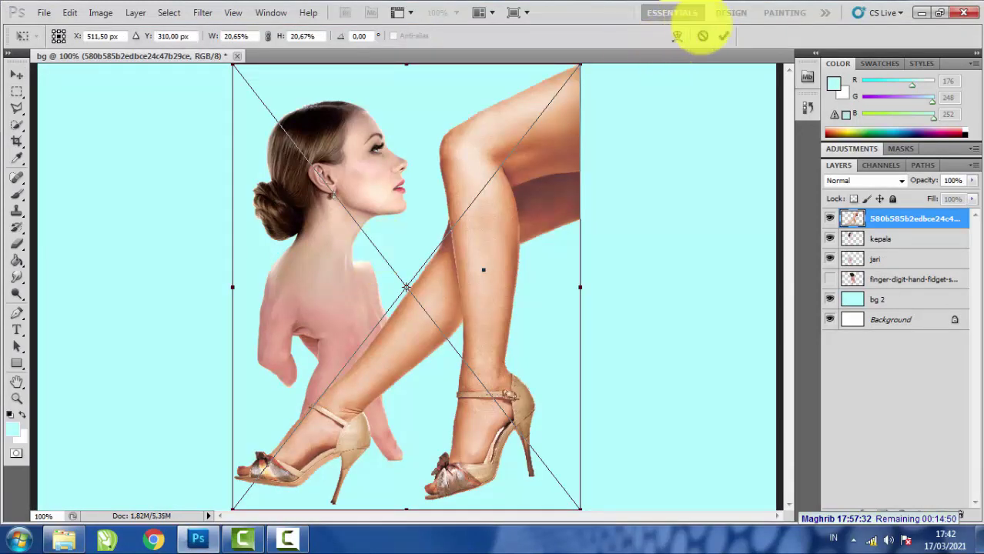
click(724, 35)
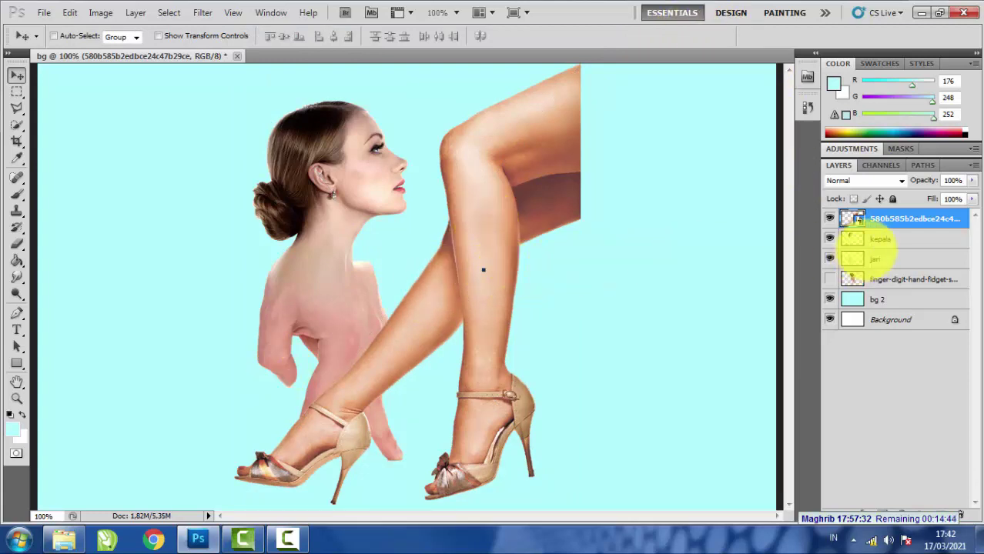
Rasterize the placed legs layer and rename it kaki.
right_click(909, 221)
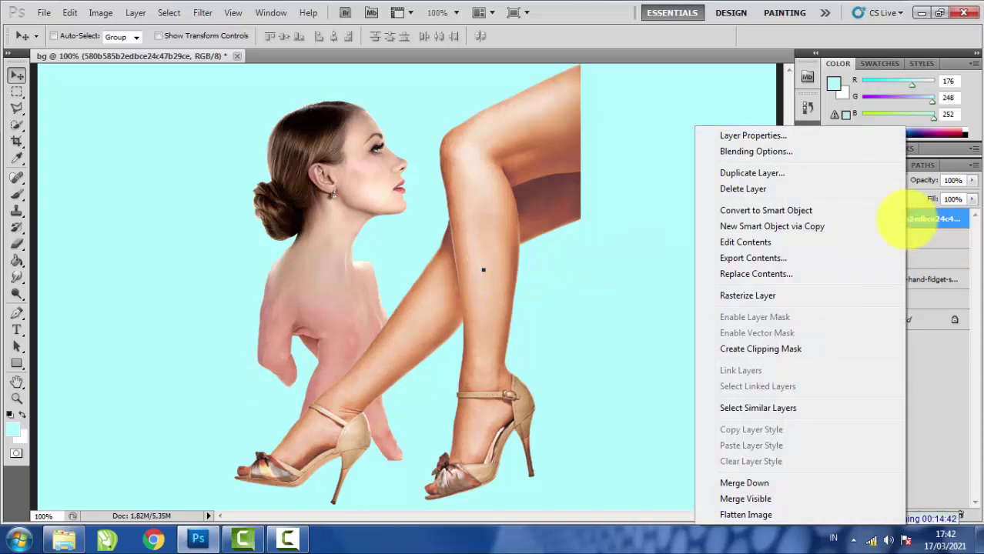
click(765, 294)
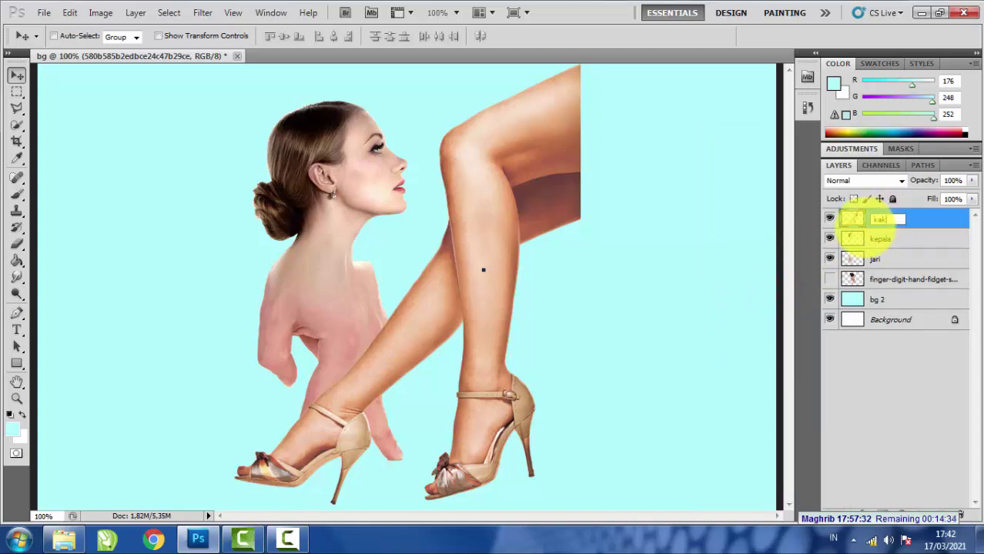
key(Return)
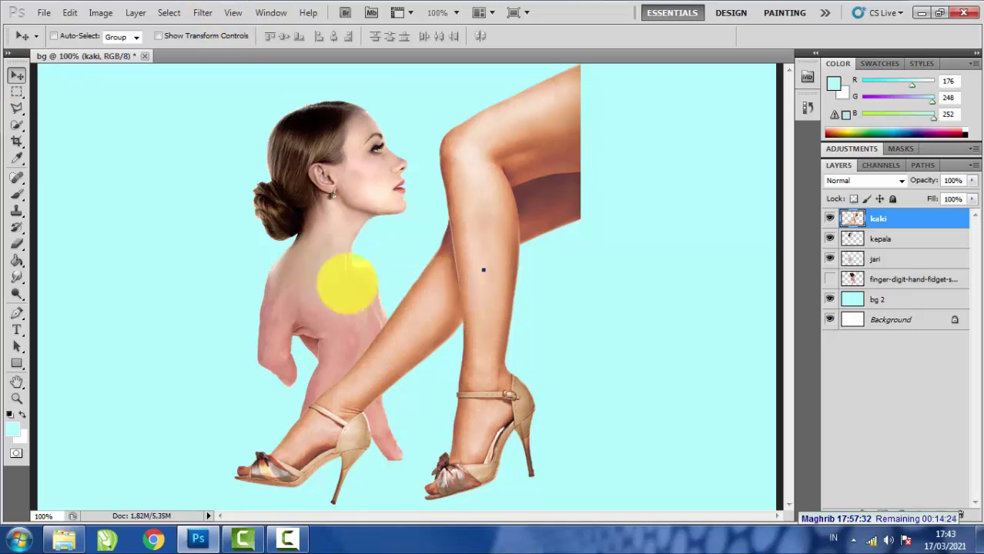
Flip the kaki layer horizontally so the shoes point the same way as the woman's face.
click(17, 311)
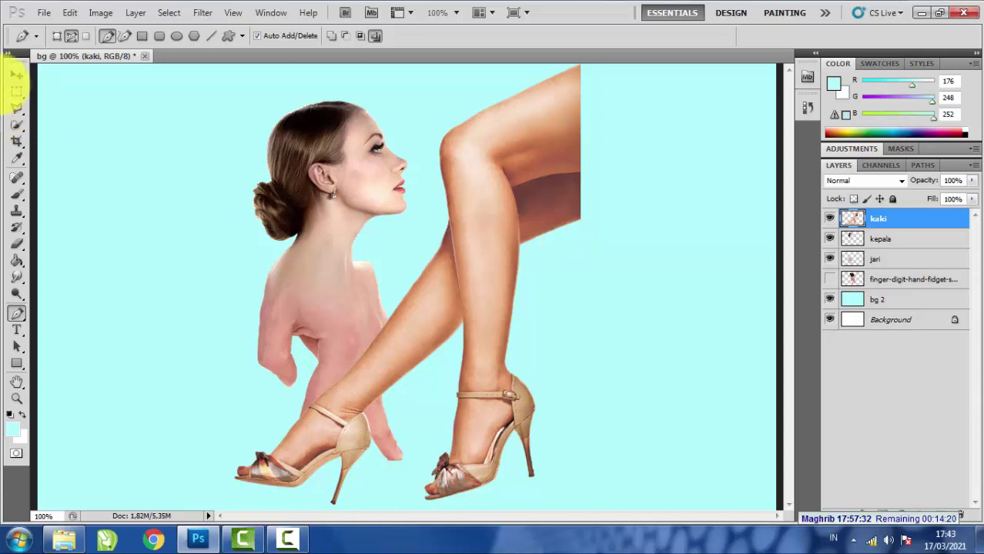
click(17, 75)
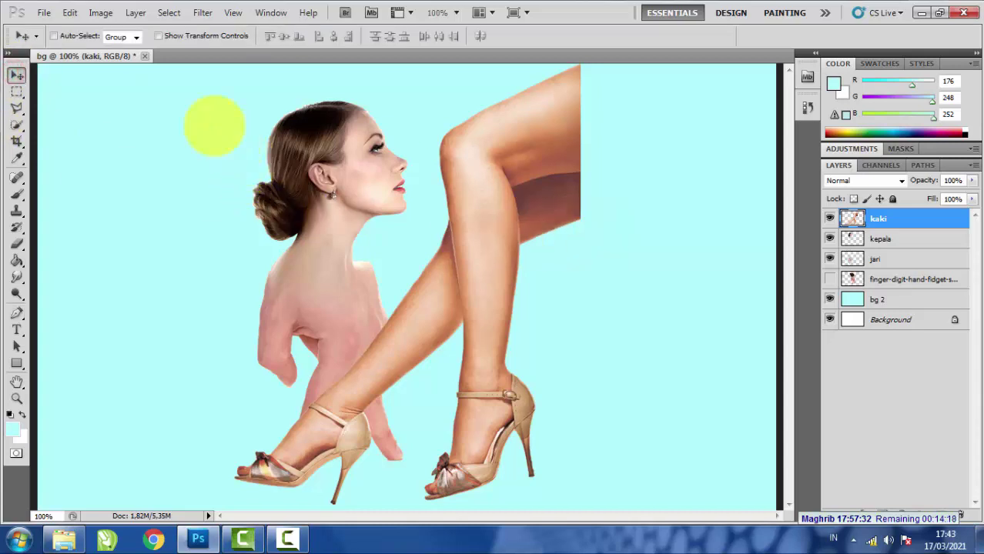
click(891, 218)
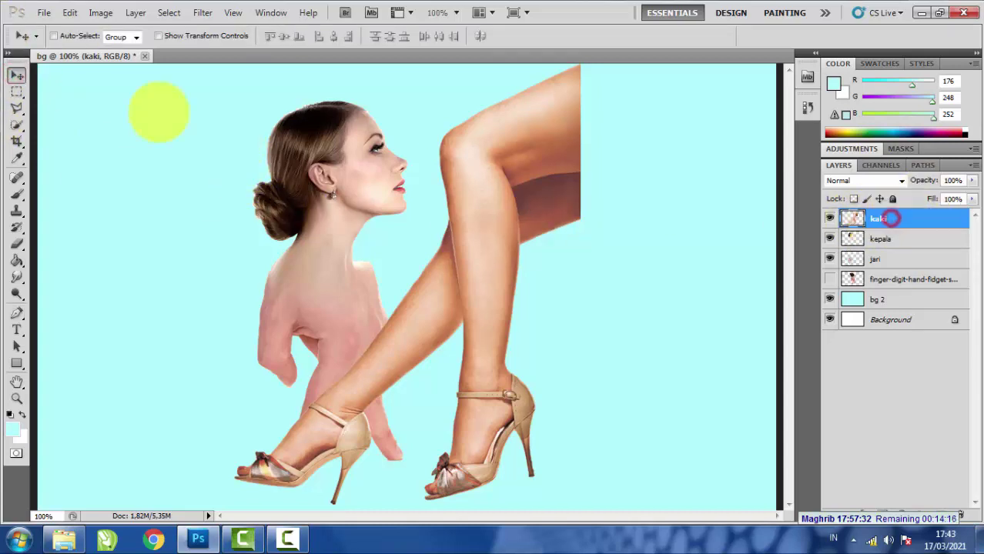
click(69, 13)
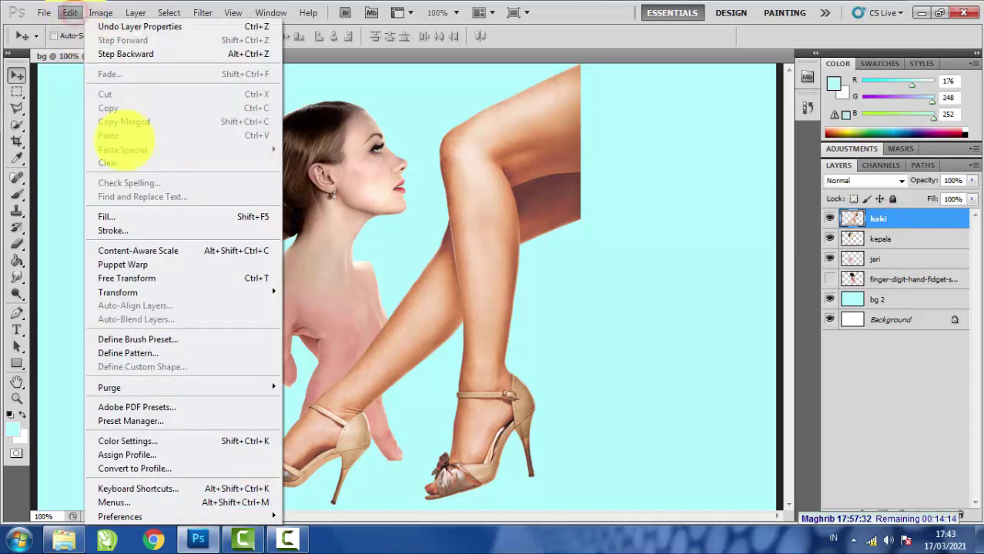
mouse_move(235, 294)
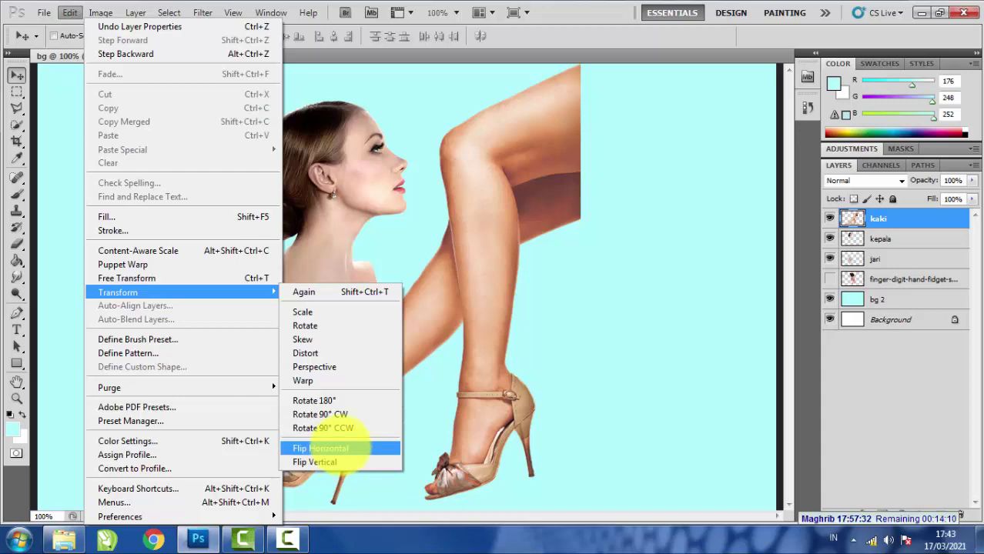
click(331, 448)
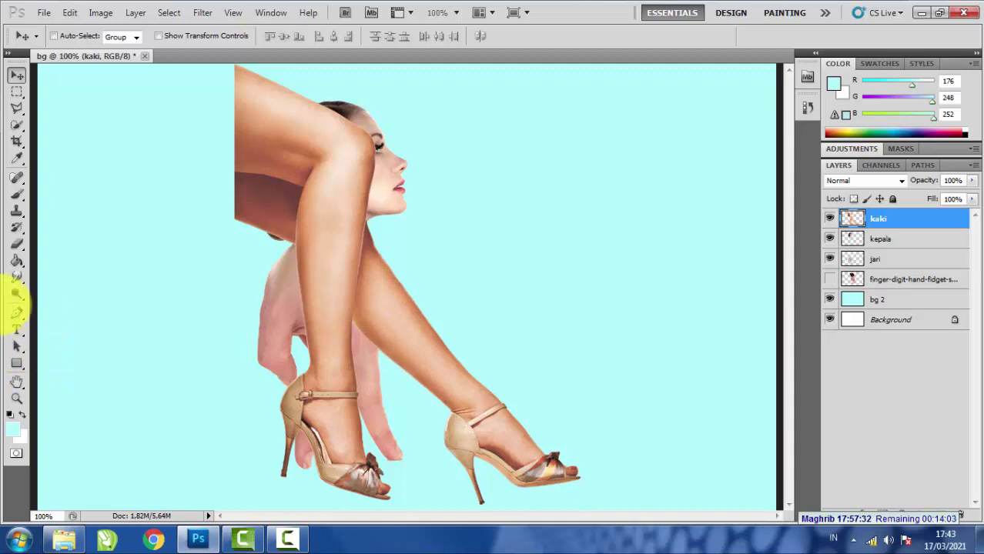
Outline the rear foot and ankle with a closed Pen path and turn it into a new anti-aliased selection with 0 px feather.
click(17, 312)
click(59, 308)
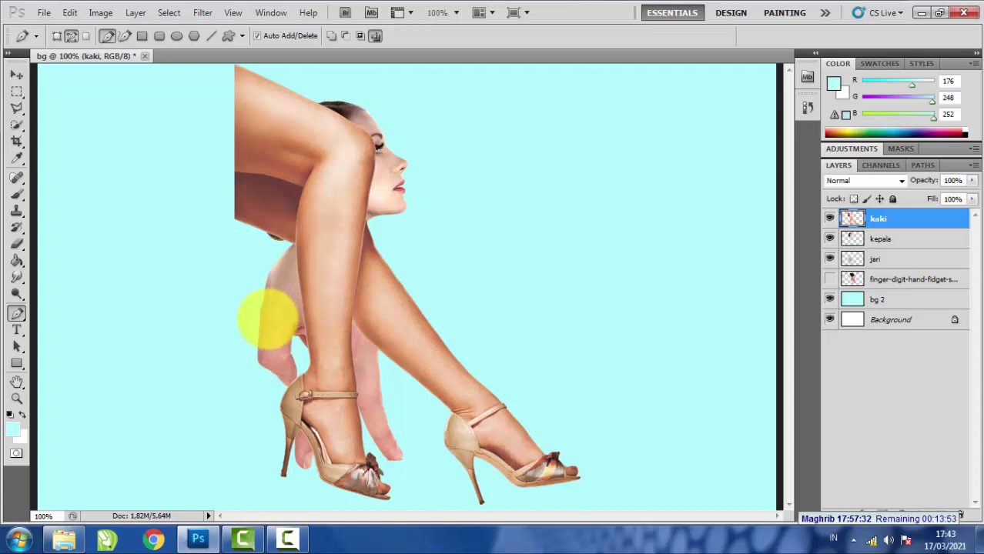
click(267, 319)
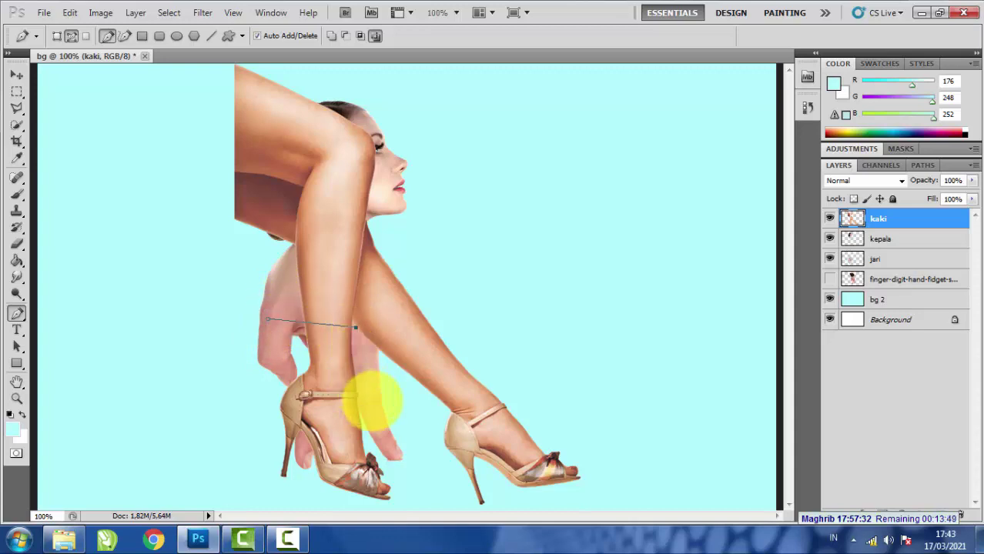
click(389, 449)
click(414, 485)
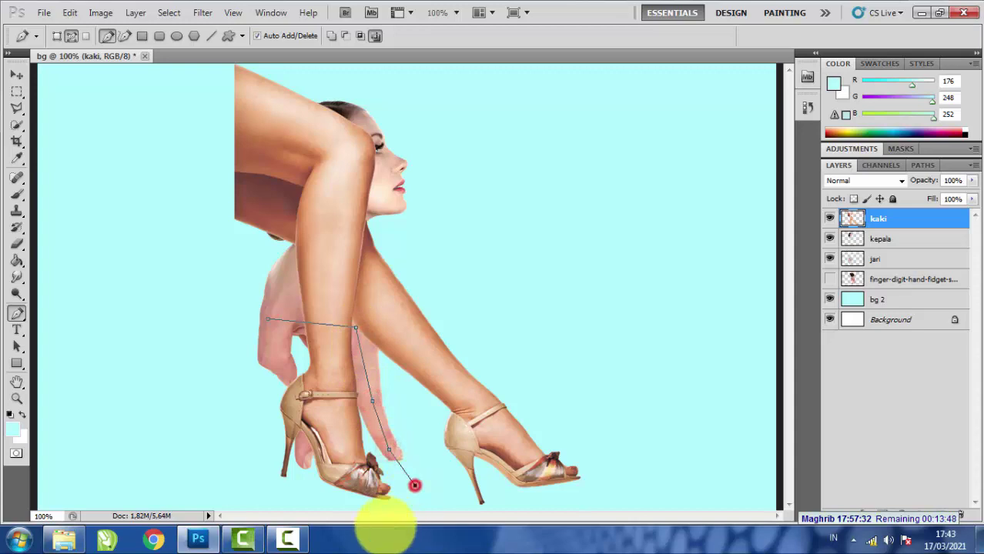
drag(332, 501, 232, 480)
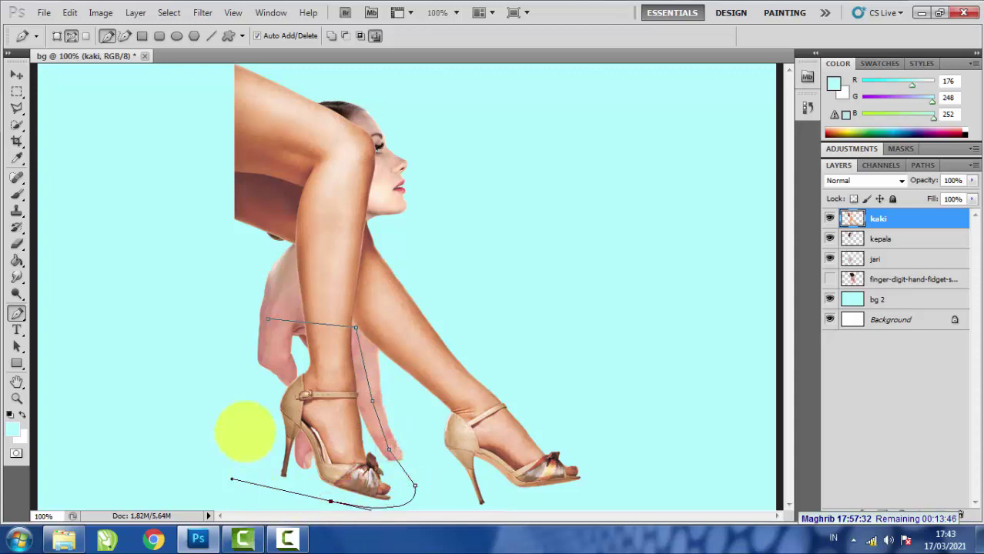
drag(245, 428, 242, 340)
click(266, 319)
right_click(266, 316)
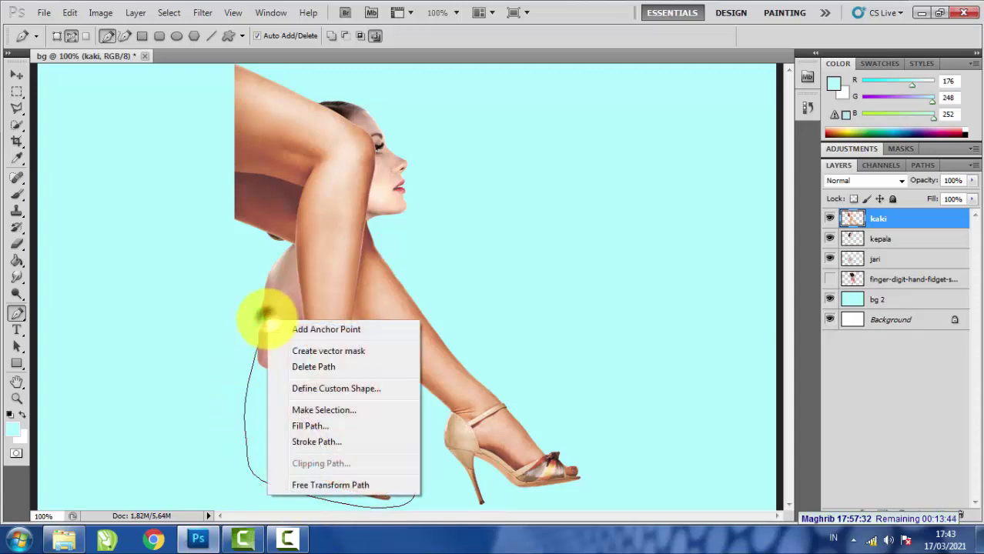
click(341, 409)
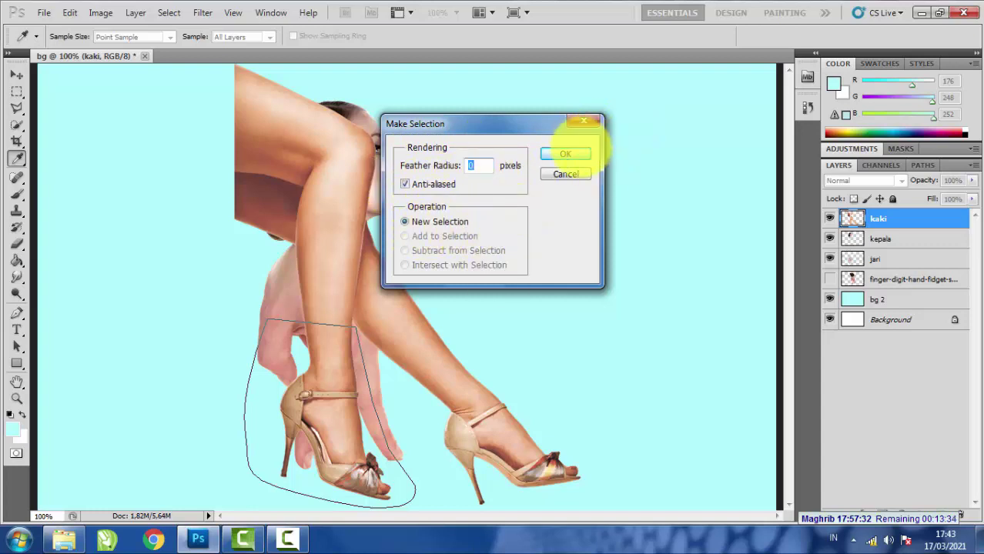
click(578, 152)
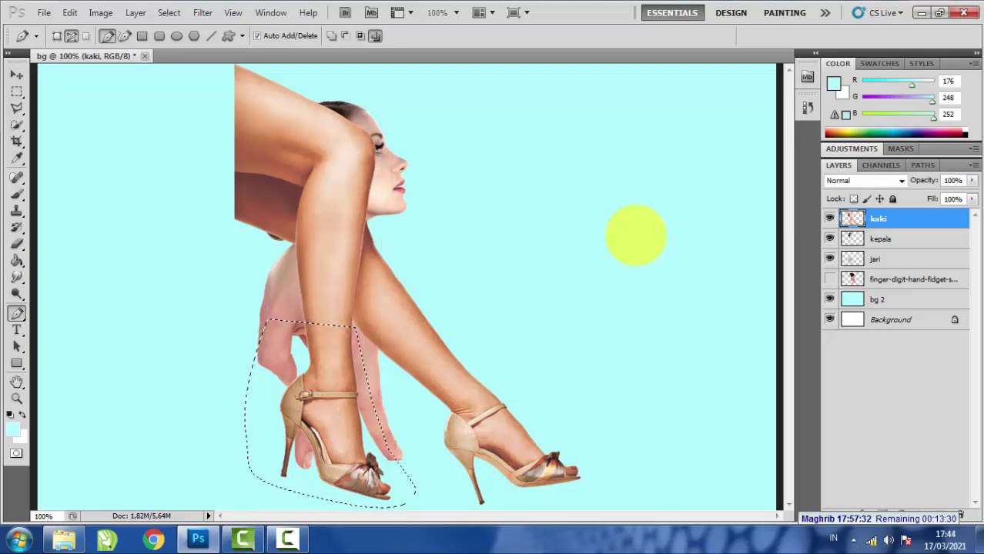
Copy the selected rear foot to a new layer named kaki kanan.
key(ctrl+j)
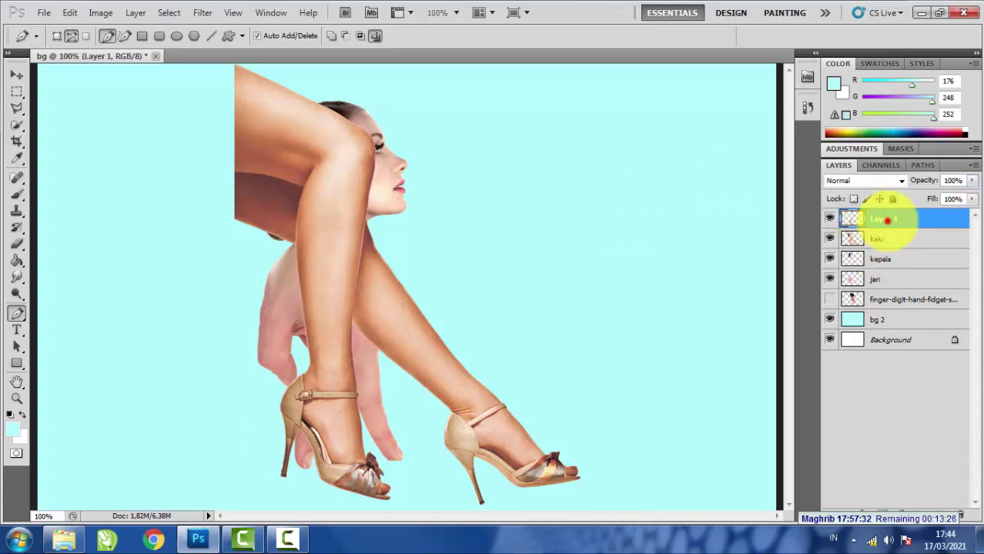
double_click(887, 220)
text(kaki kanan)
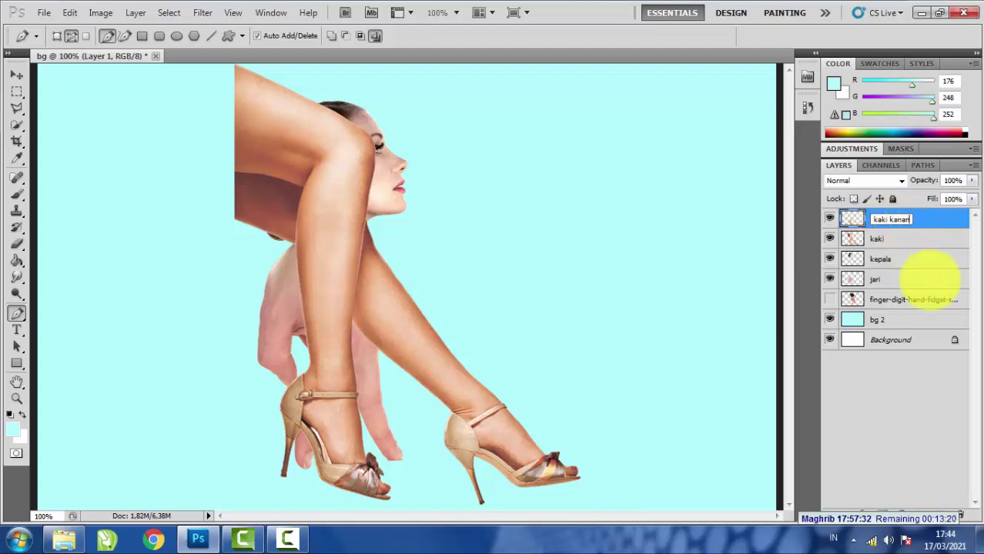
Select the front foot and ankle on the kaki layer with the Polygonal Lasso, cutting across the lower shin.
click(920, 238)
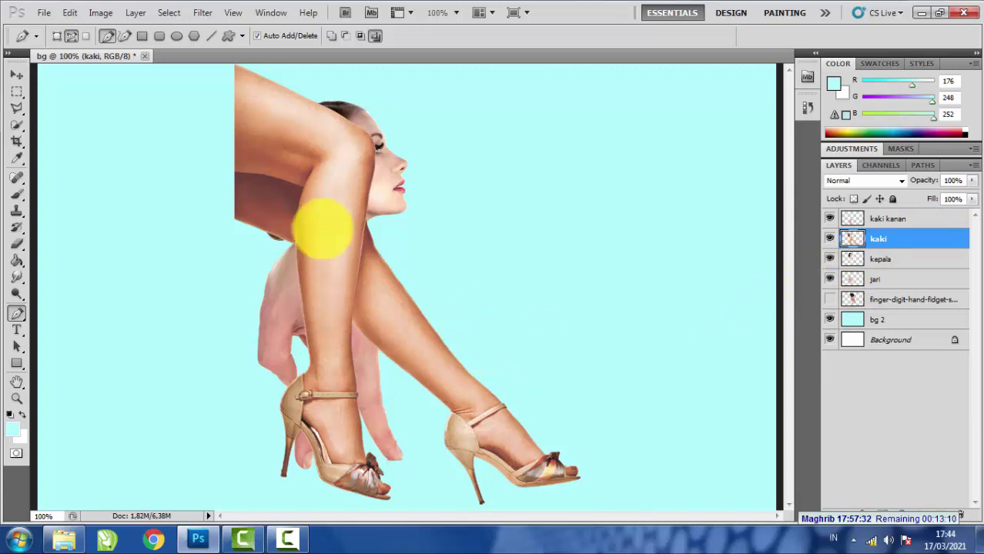
click(17, 107)
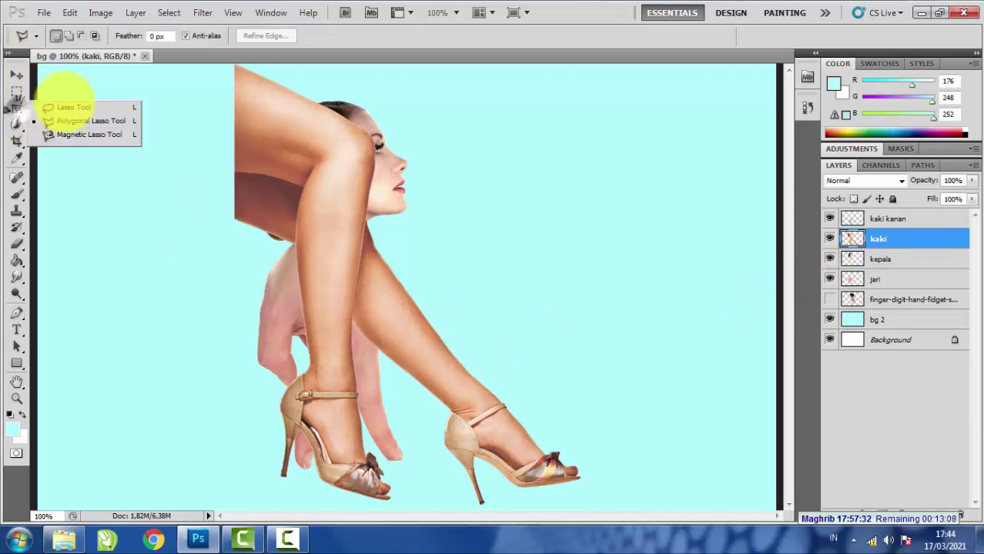
click(85, 121)
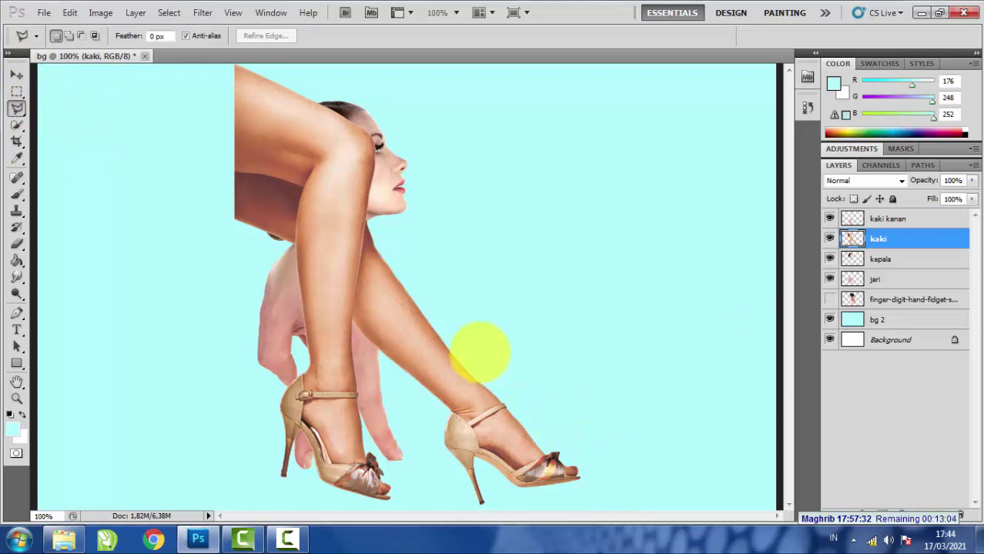
click(483, 346)
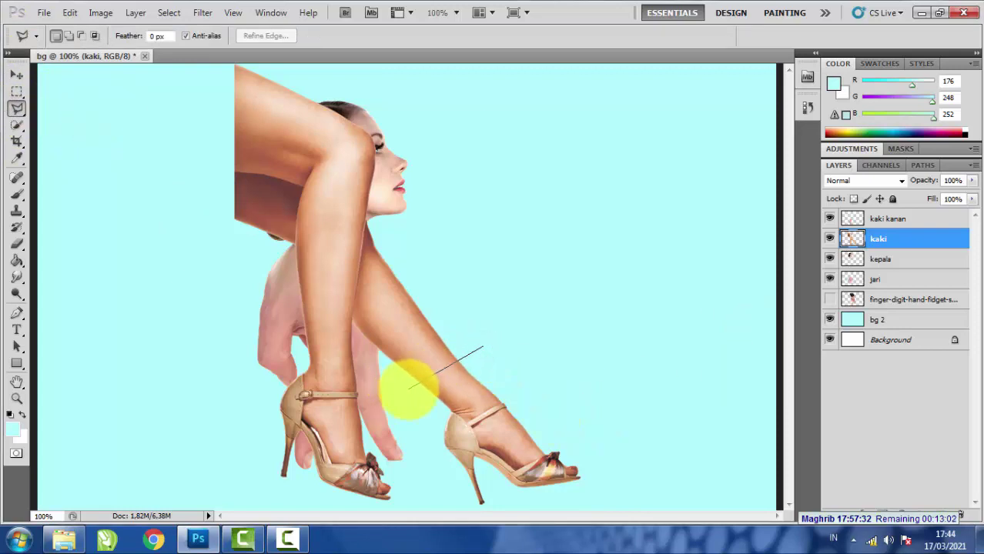
click(408, 391)
click(439, 489)
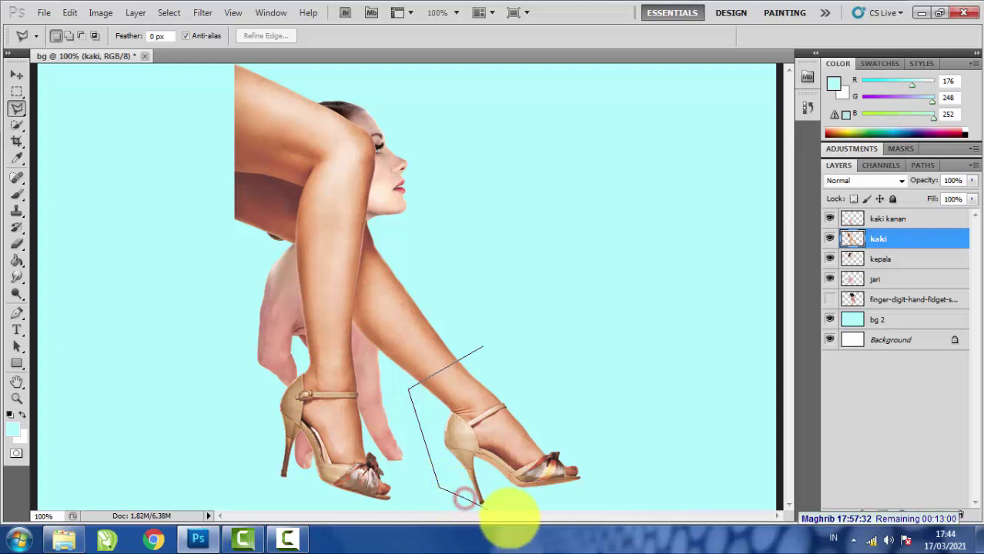
click(468, 515)
click(520, 500)
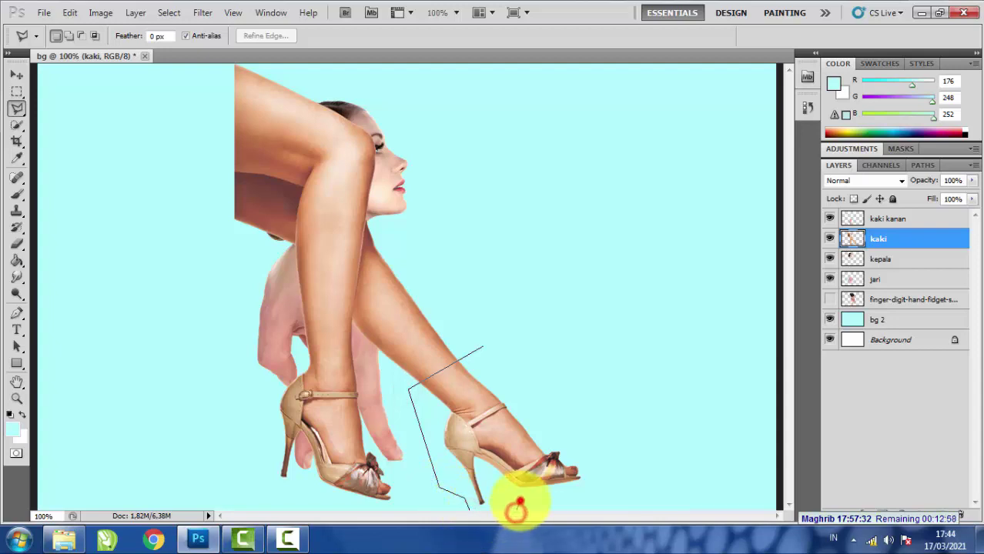
click(603, 497)
click(634, 422)
click(518, 362)
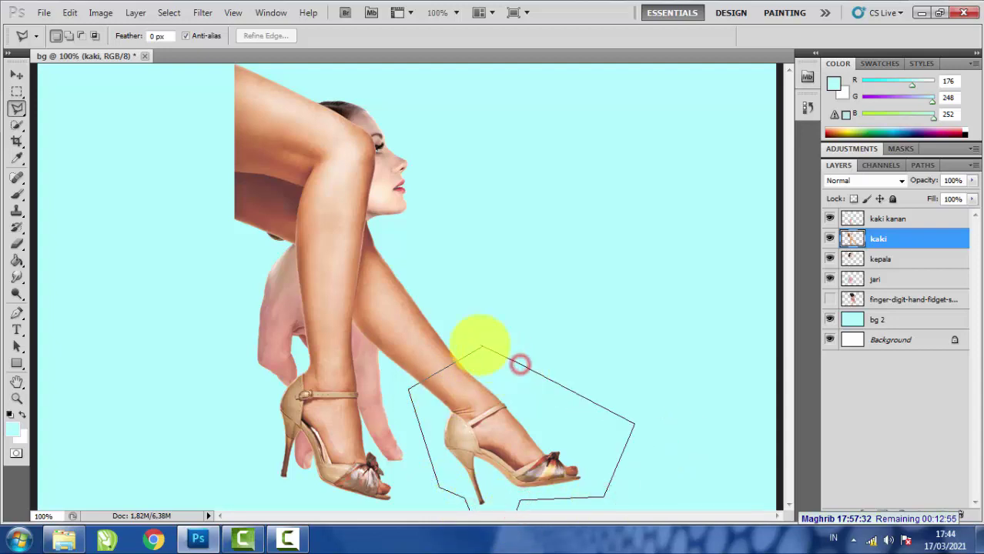
click(482, 348)
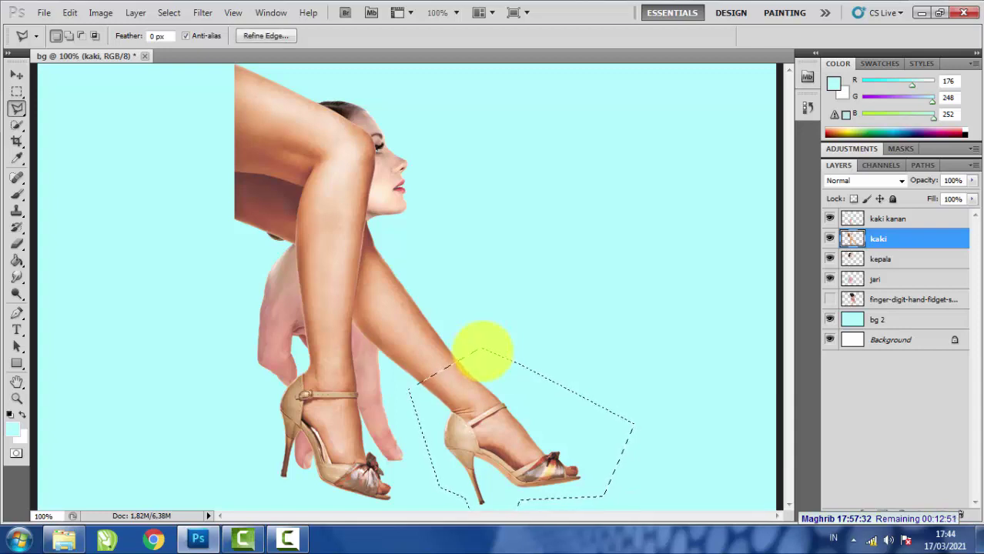
Copy the selected front foot to a new layer named kaki kiri.
key(ctrl+j)
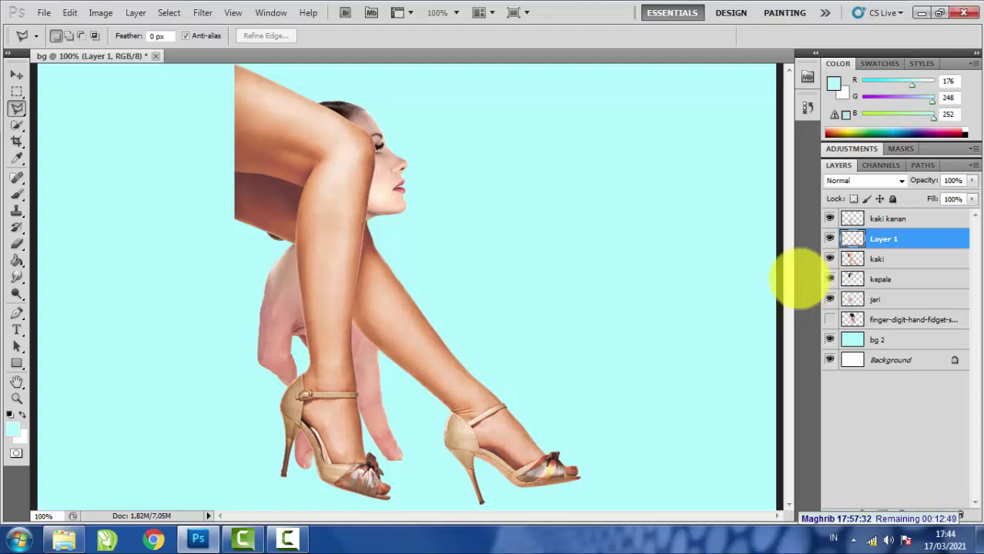
double_click(889, 237)
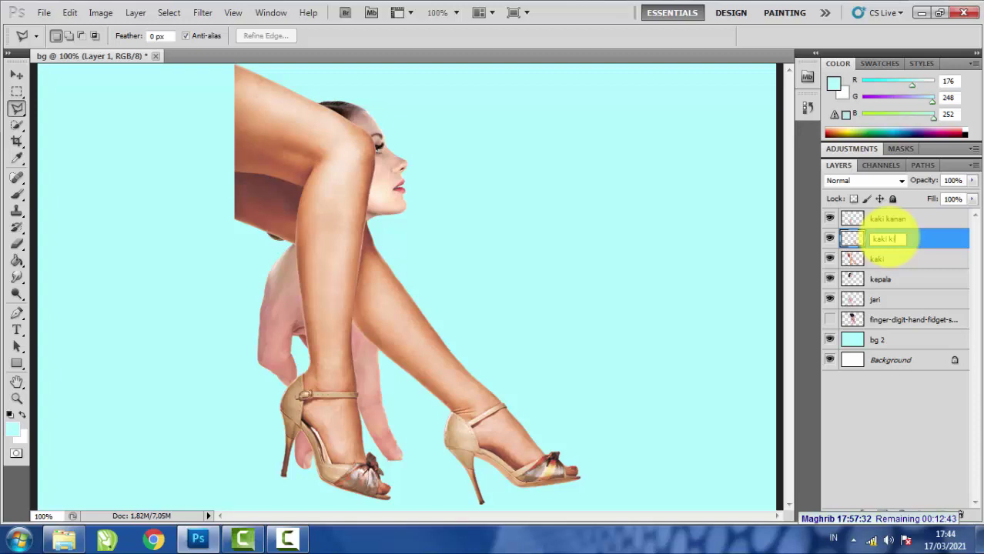
text(kaki kiri)
key(Return)
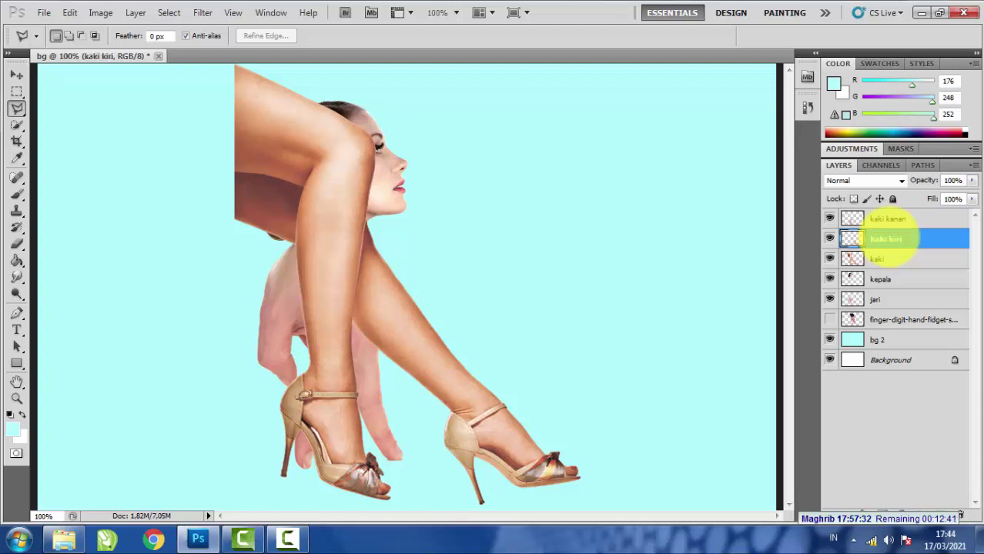
Hide the kaki layer and move the kaki kanan foot beside the hand, dismissing the Windows color scheme prompt.
click(893, 256)
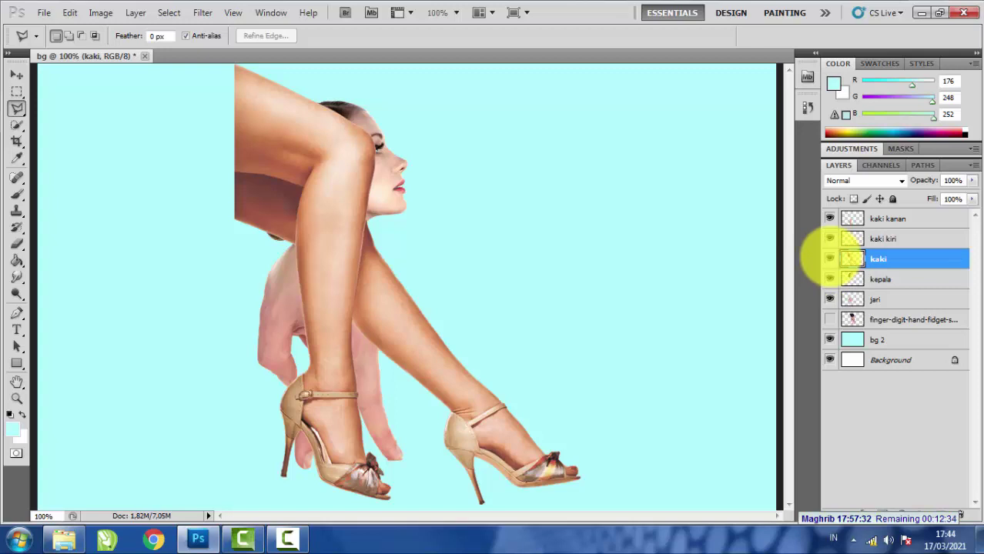
click(830, 258)
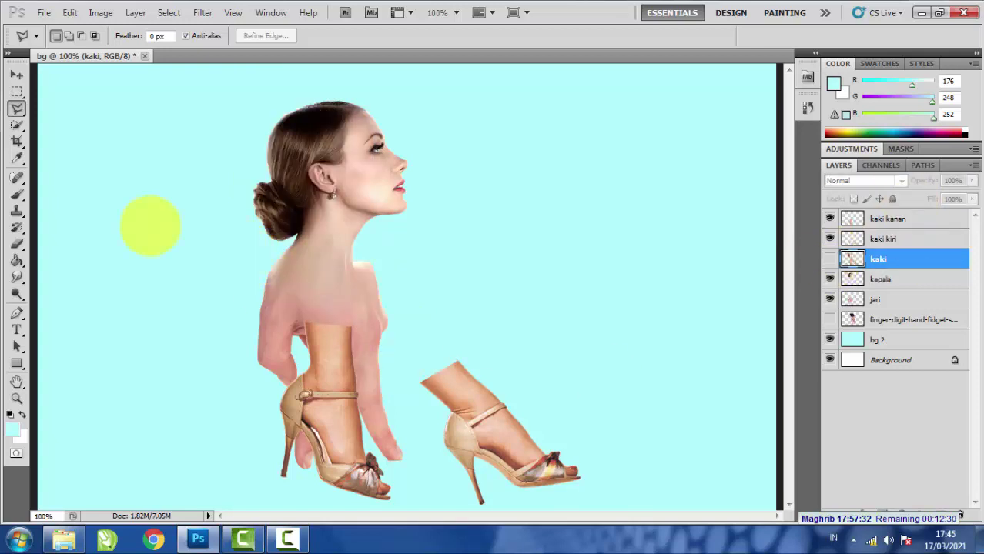
click(16, 74)
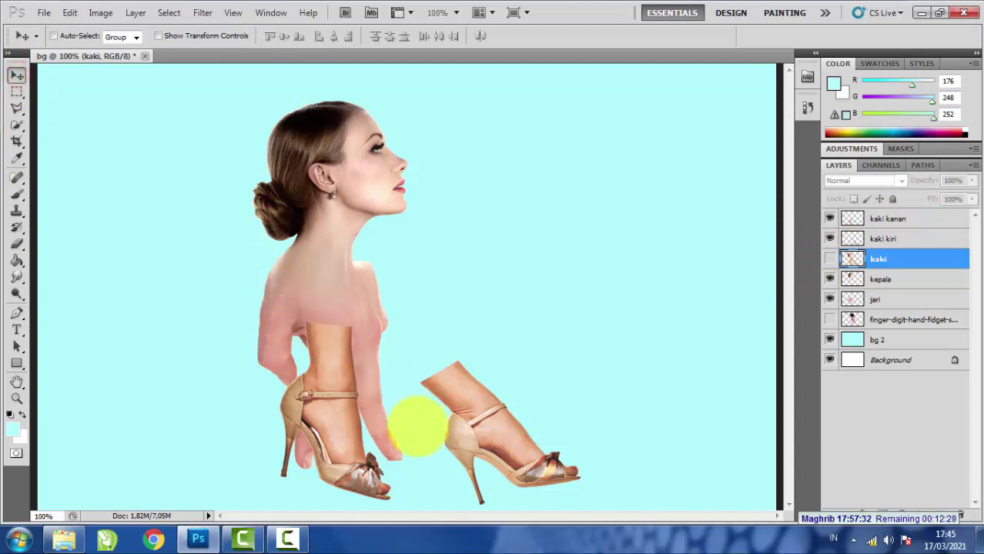
click(916, 218)
drag(347, 403, 173, 285)
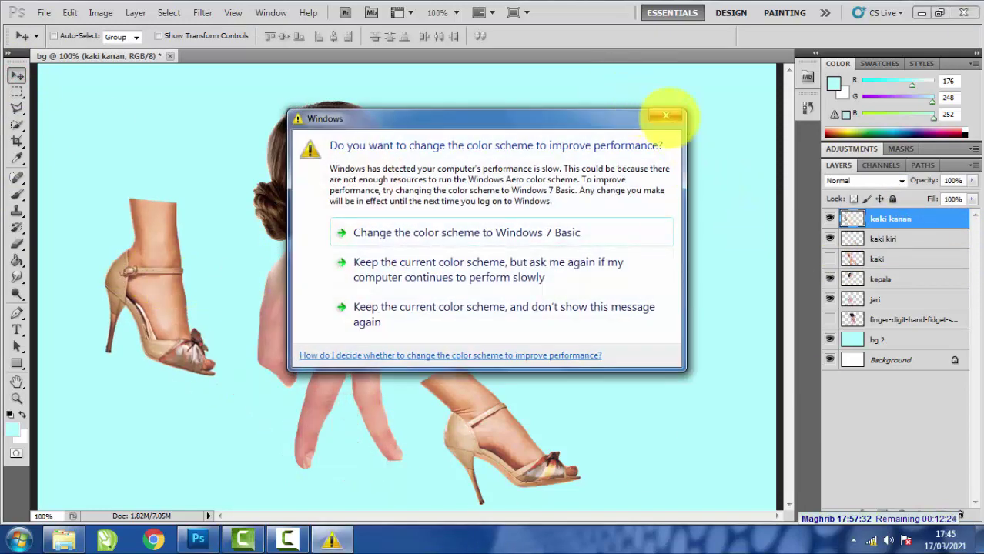
click(669, 118)
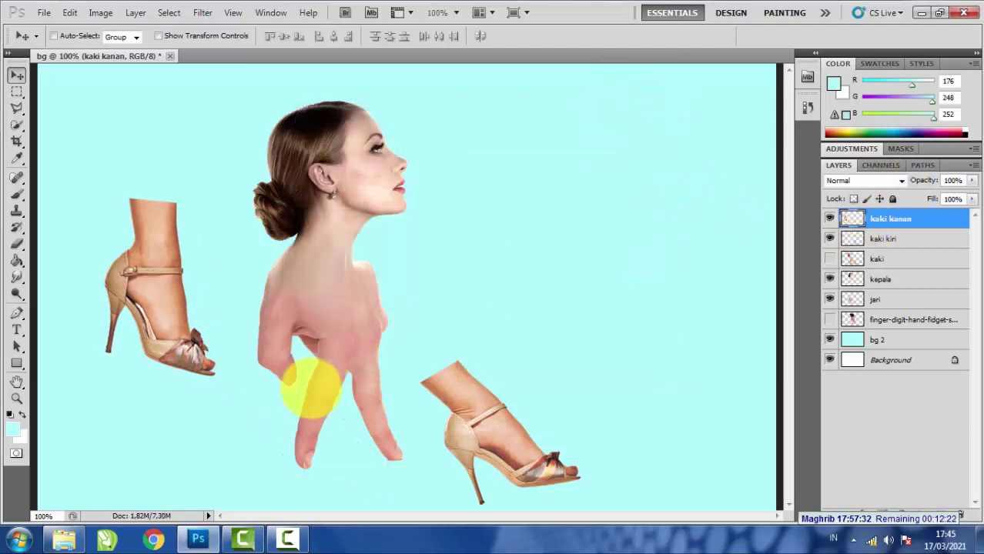
drag(154, 264, 247, 322)
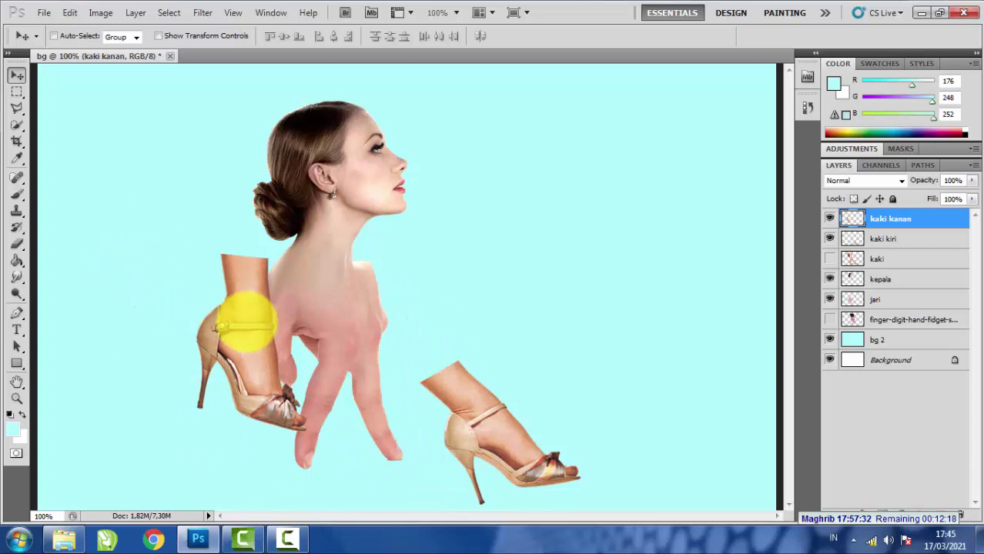
Free-transform the kaki kanan foot proportionally to about 50.71% and place it over the tip of the rear walking finger.
key(ctrl+t)
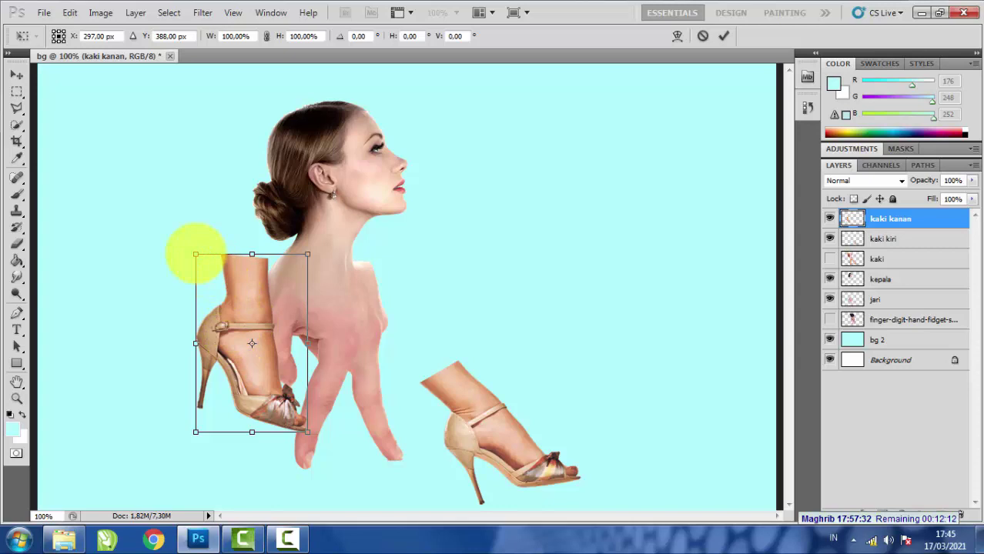
click(195, 254)
drag(196, 254, 301, 436)
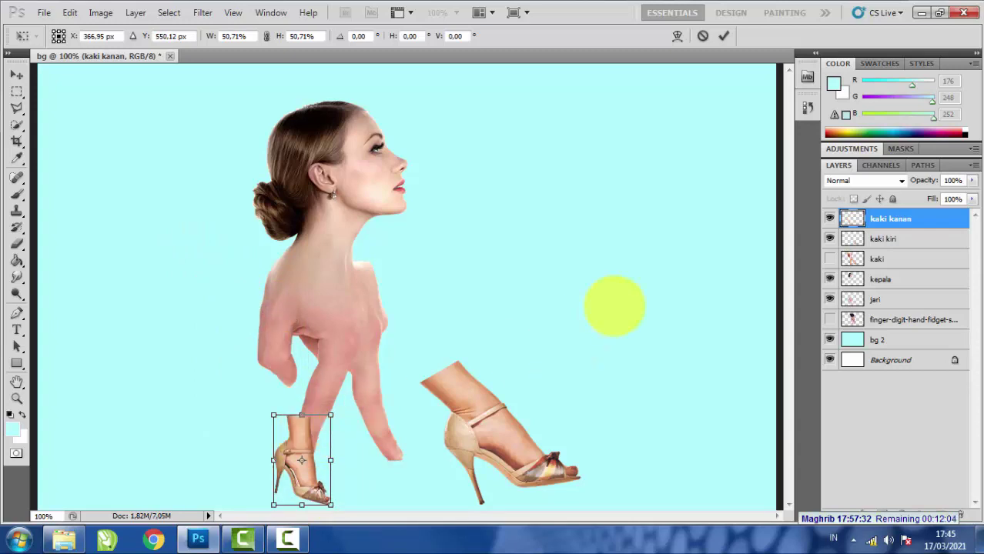
Rotate the kaki kanan foot 18.68°, scale it to 49.45%, align its ankle with the rear finger, and apply the transform.
key(ctrl+plus)
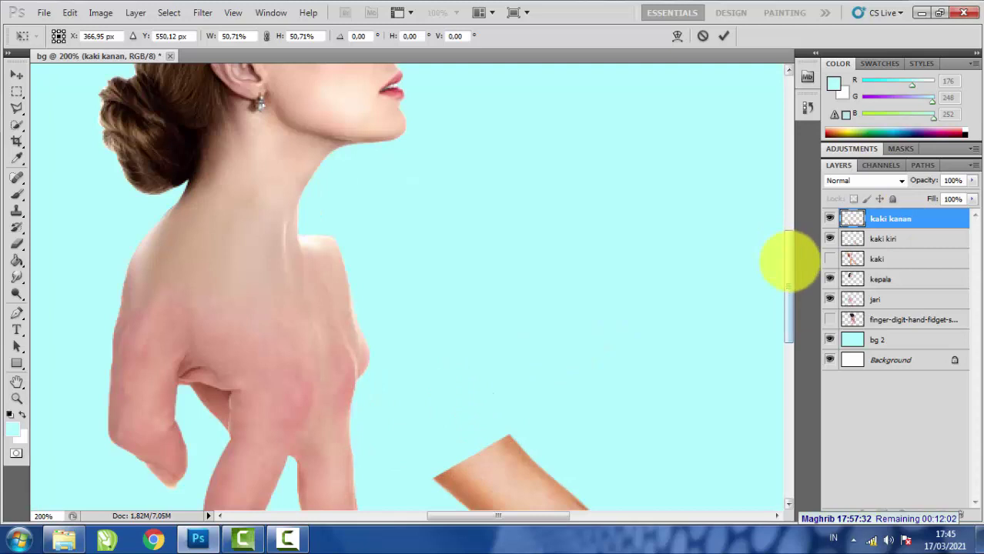
drag(785, 254, 795, 329)
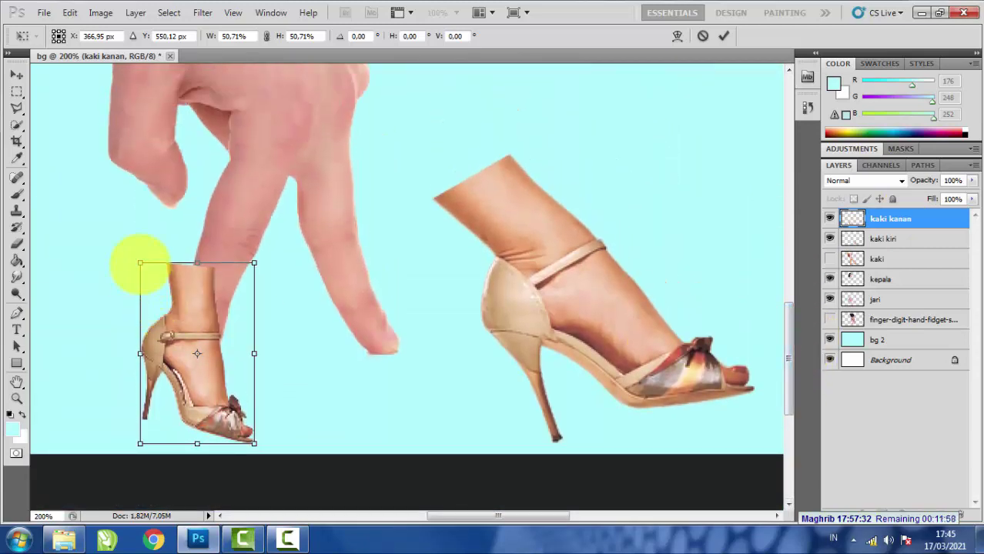
drag(140, 264, 146, 272)
drag(257, 255, 273, 282)
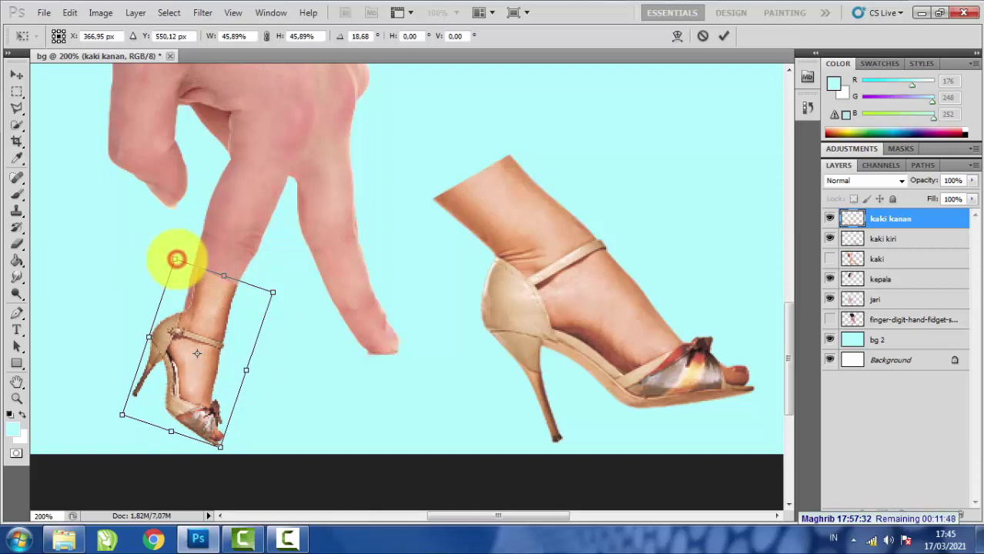
drag(177, 260, 174, 251)
mouse_move(215, 315)
mouse_down()
mouse_move(151, 303)
mouse_move(193, 303)
mouse_move(193, 336)
mouse_move(213, 298)
mouse_up()
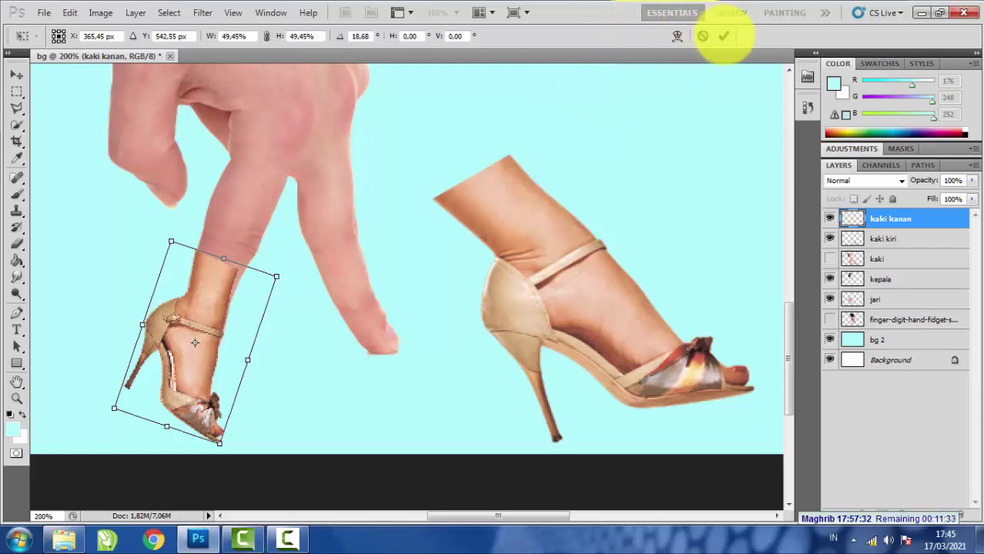
click(724, 36)
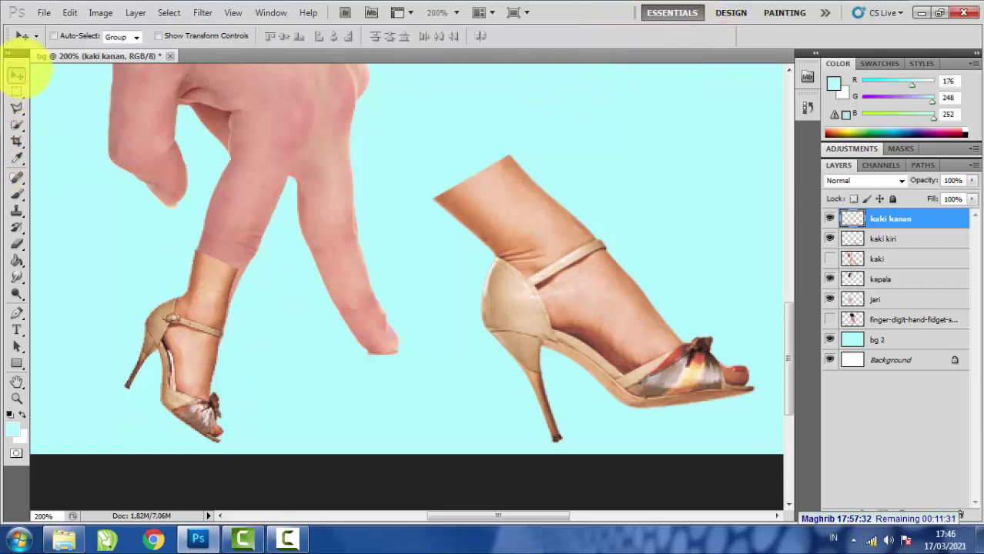
key(Right)
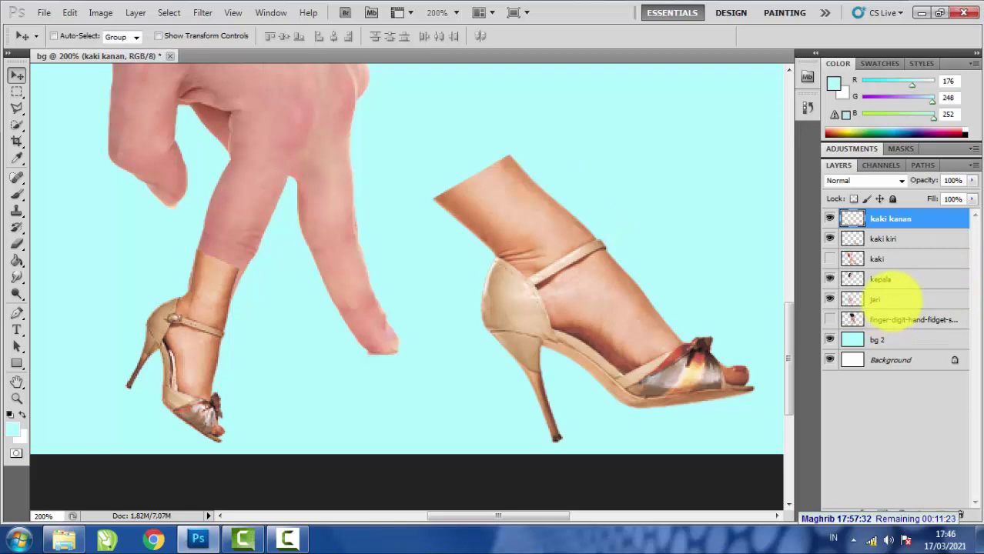
Select the lower part of the rear finger on the jari layer with the Polygonal Lasso, looping around the shoe.
click(892, 297)
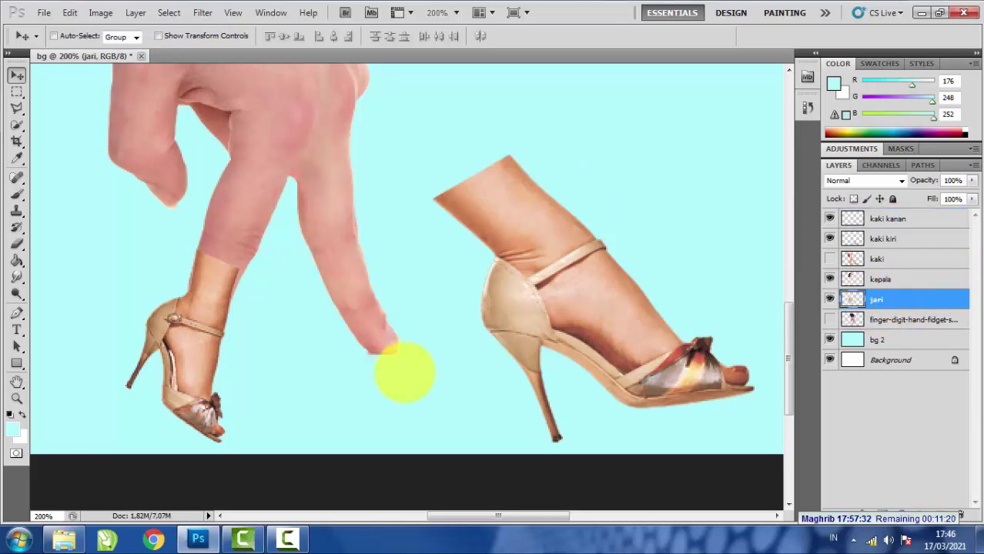
click(18, 109)
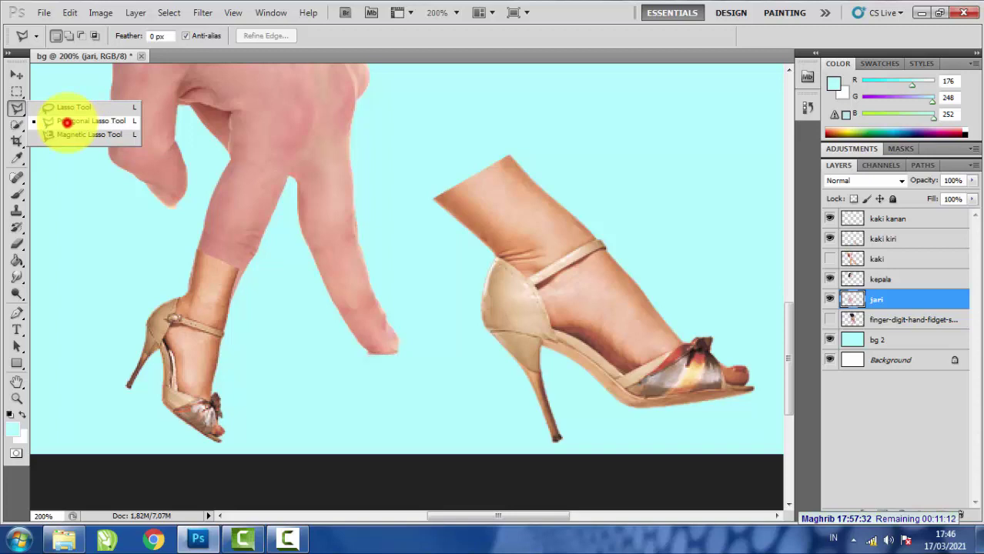
click(67, 122)
click(198, 188)
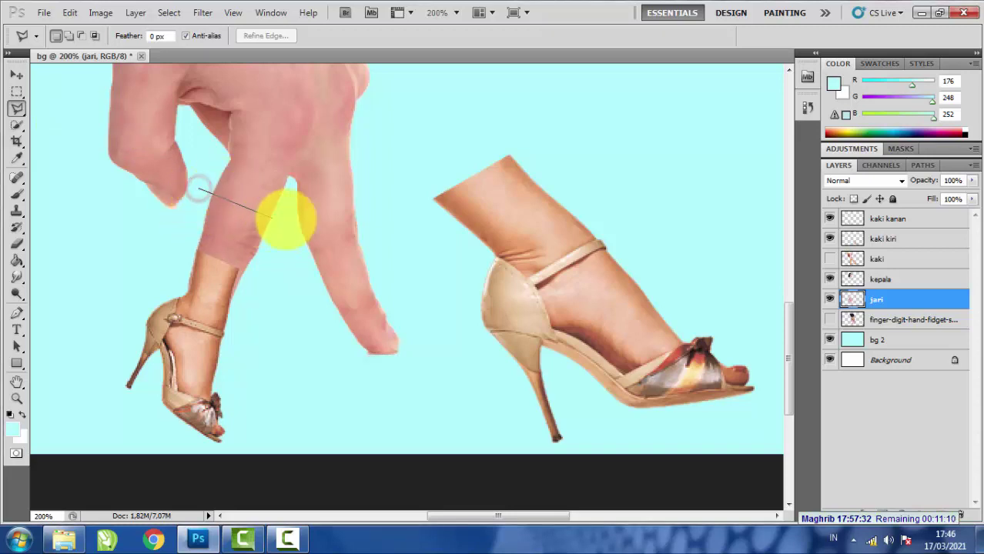
click(291, 218)
click(233, 440)
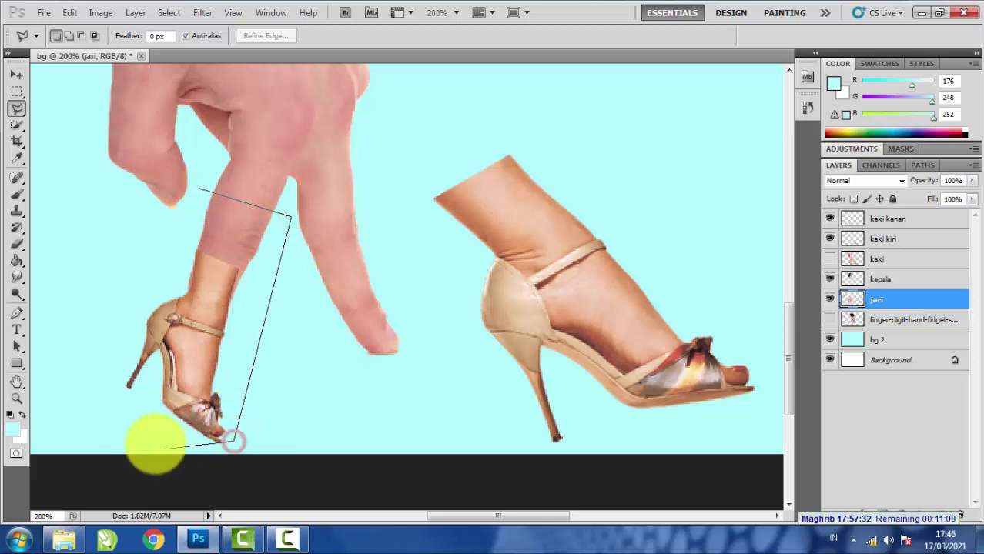
click(154, 442)
click(109, 408)
click(108, 327)
click(154, 262)
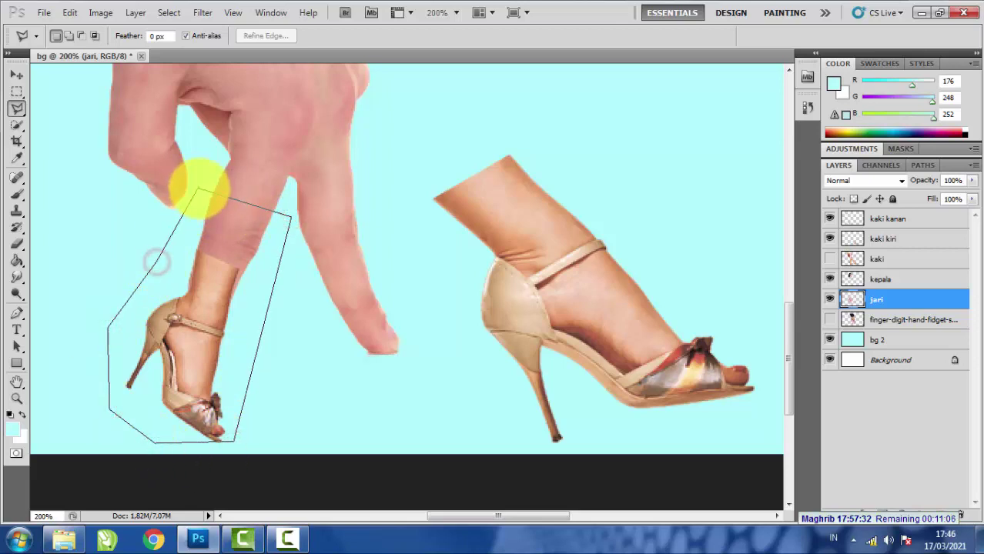
click(199, 189)
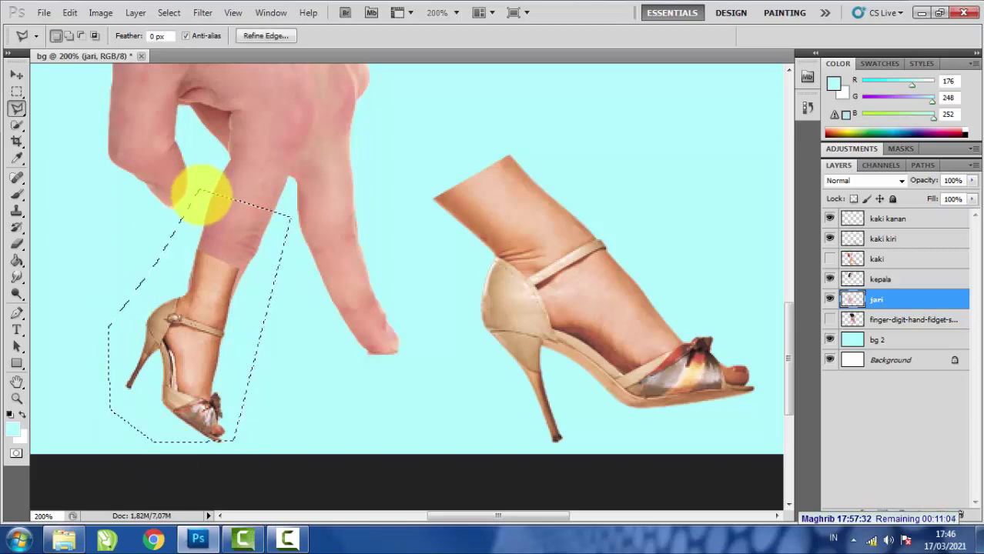
Copy the selected finger part to a new layer named betis kanan and place it above the kaki kanan layer.
key(ctrl+j)
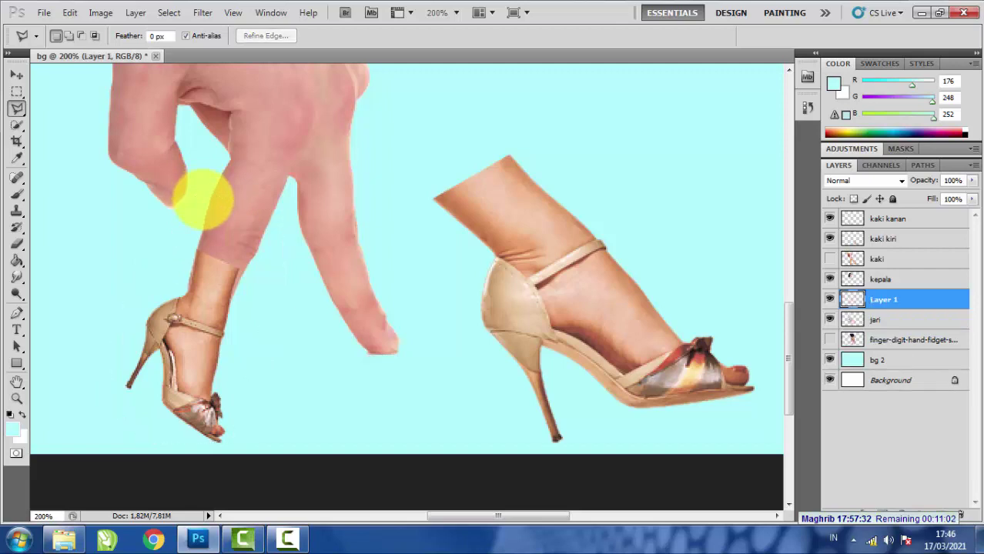
click(16, 74)
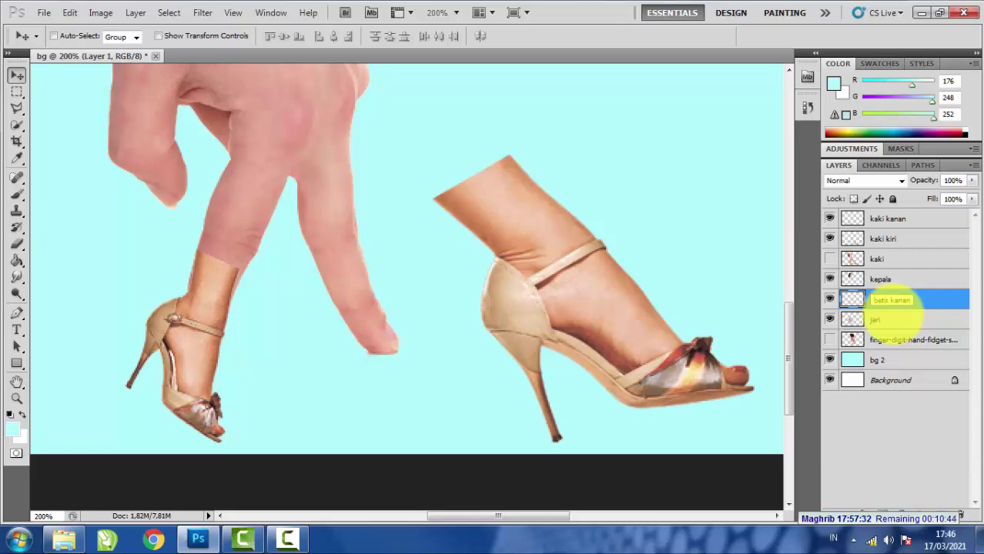
click(881, 319)
click(898, 299)
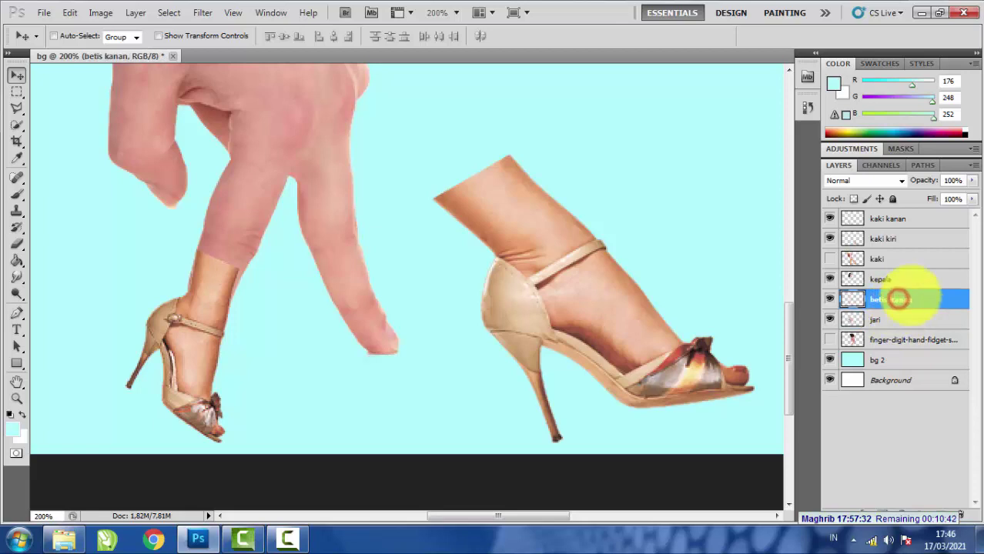
drag(885, 299, 891, 219)
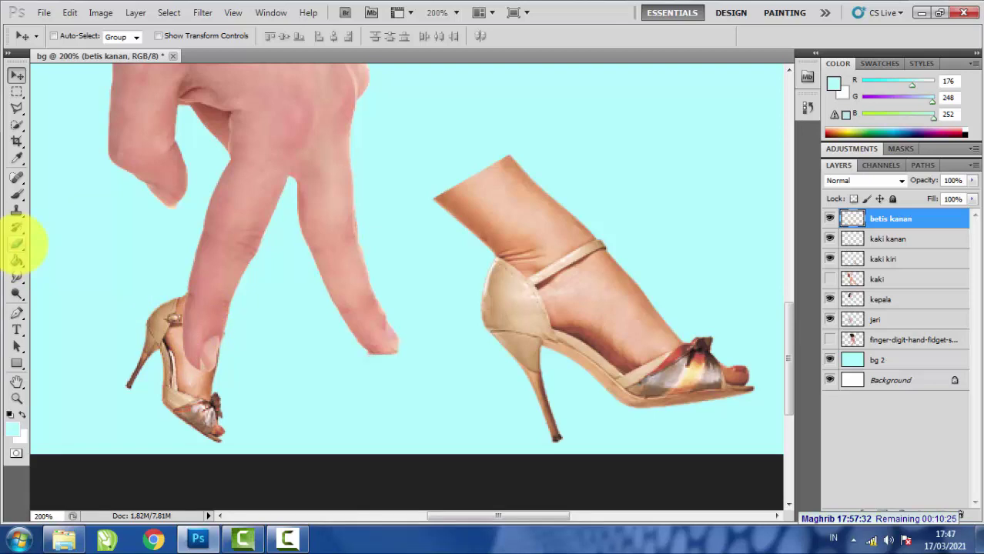
Erase the fingertip on betis kanan down to the ankle strap with a 30 px, 0% hardness eraser, blending it into the foot.
click(17, 244)
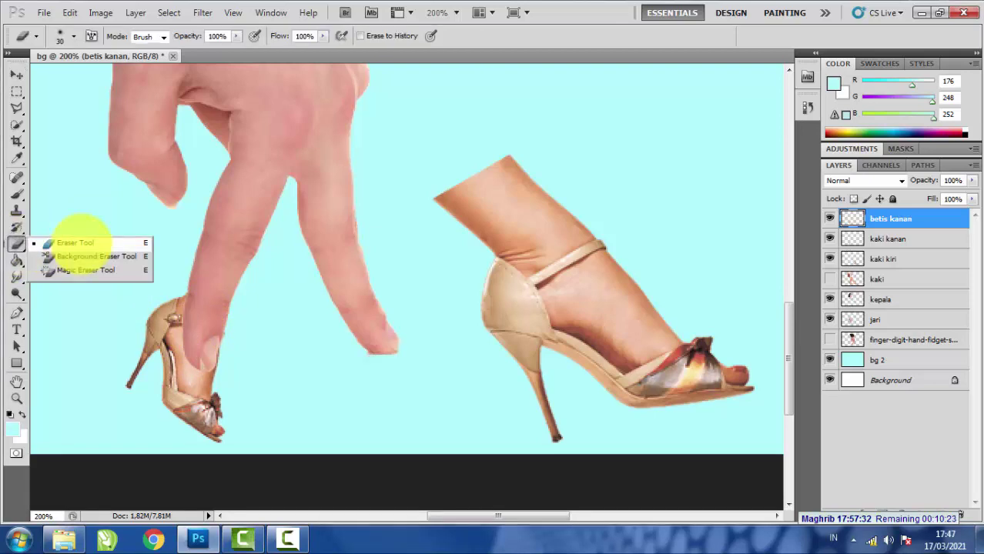
click(77, 242)
click(74, 36)
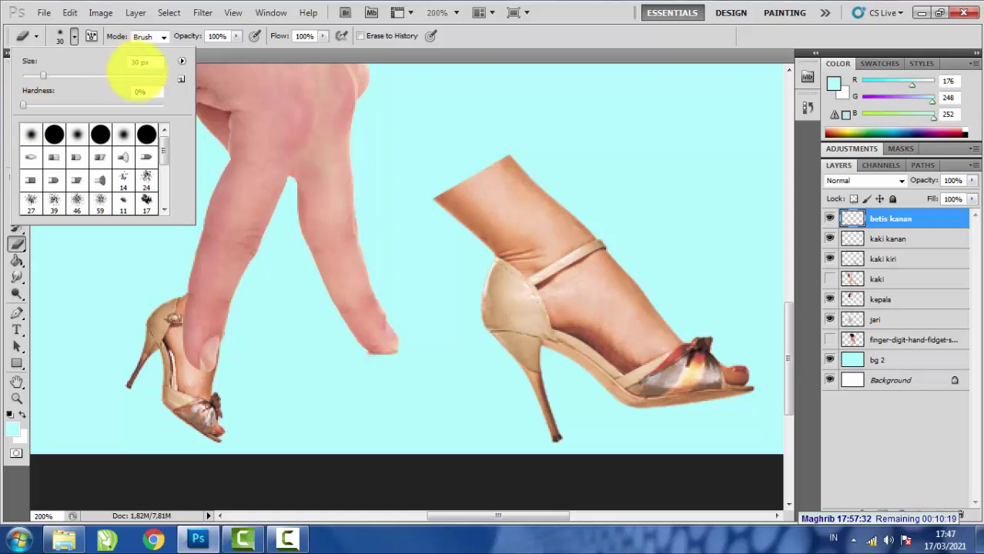
click(187, 368)
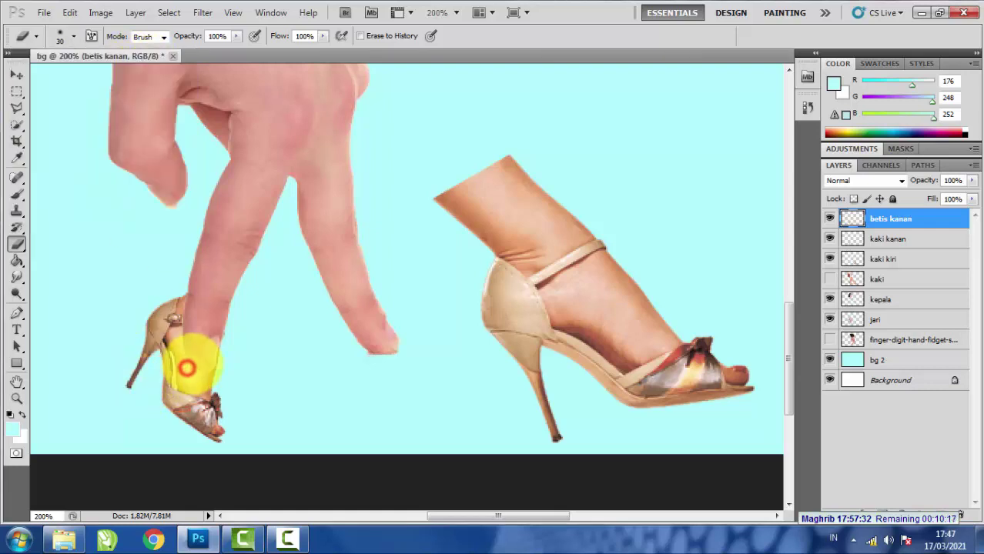
mouse_move(187, 368)
mouse_down()
mouse_move(209, 346)
mouse_move(181, 332)
mouse_up()
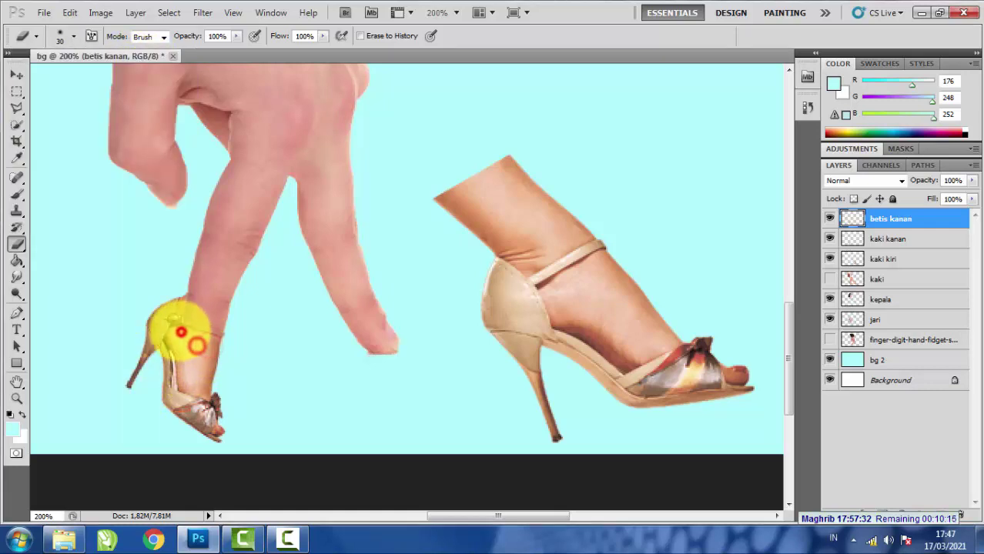
click(202, 342)
click(211, 344)
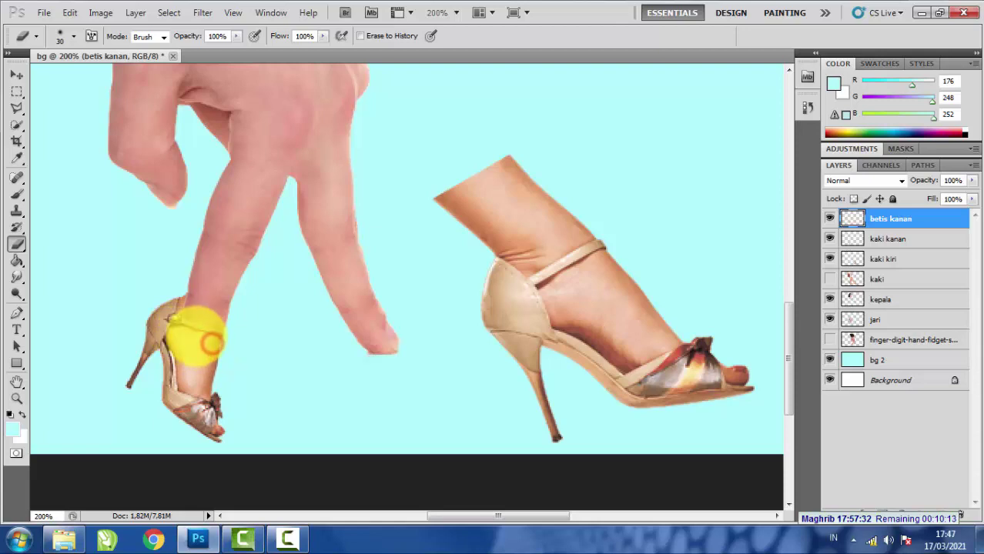
click(204, 341)
click(209, 330)
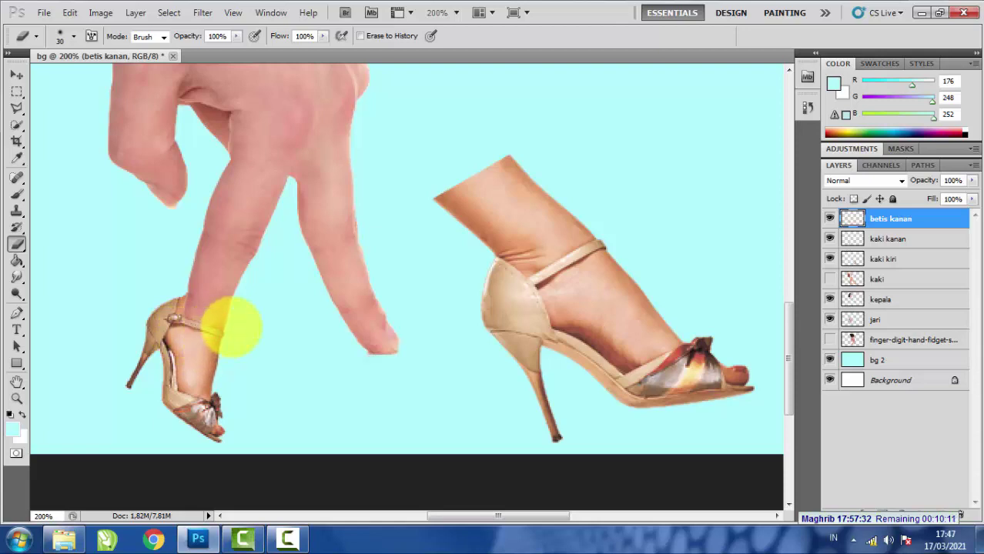
click(237, 328)
click(217, 330)
click(195, 329)
click(176, 324)
click(173, 317)
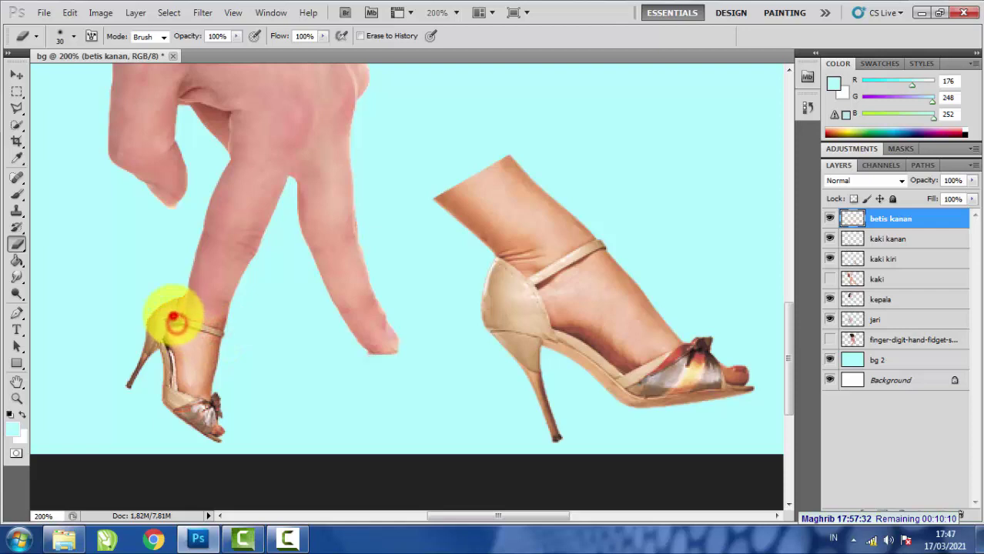
click(173, 311)
click(172, 304)
click(172, 300)
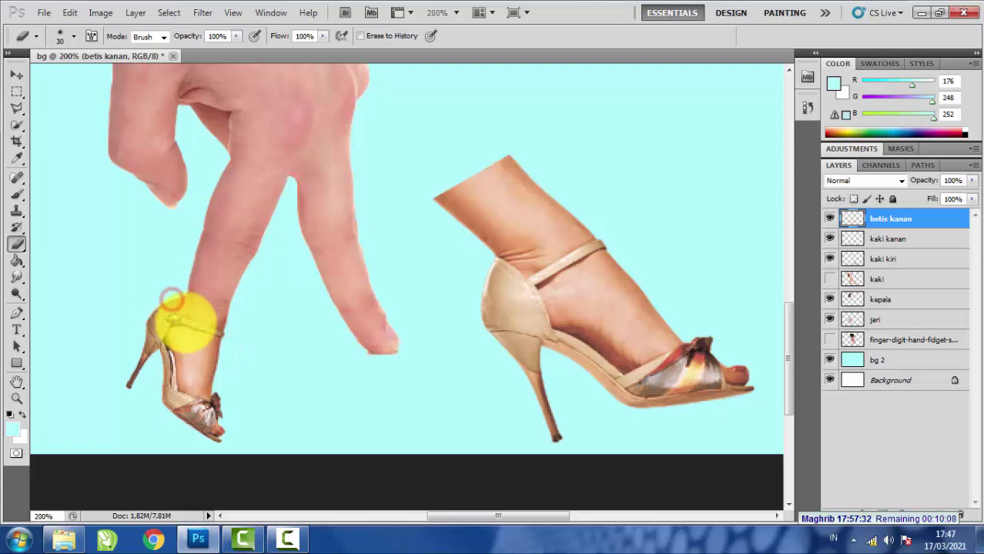
click(185, 323)
click(211, 328)
click(226, 325)
click(233, 322)
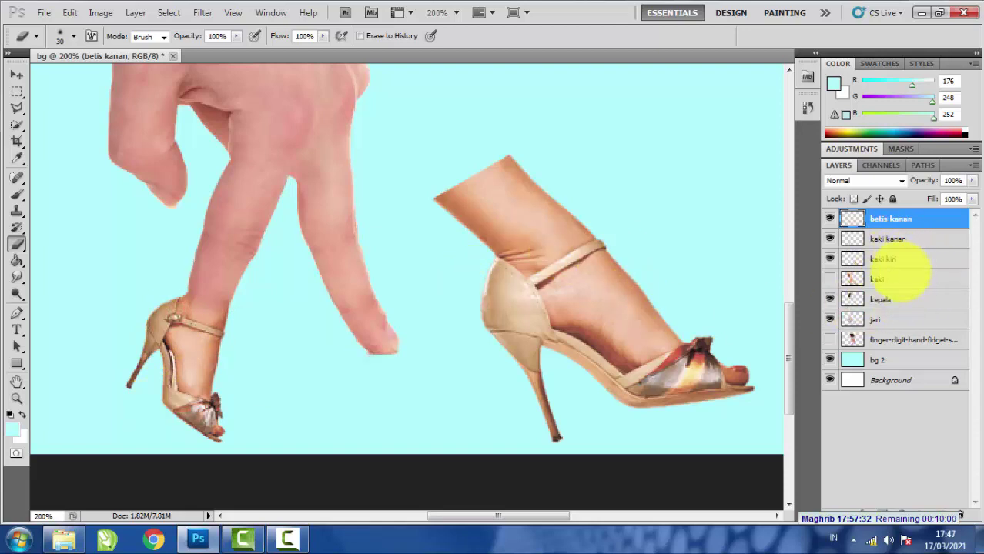
Lower the contrast of the kaki kanan layer to -48 with Brightness/Contrast, leaving brightness at 0.
click(892, 239)
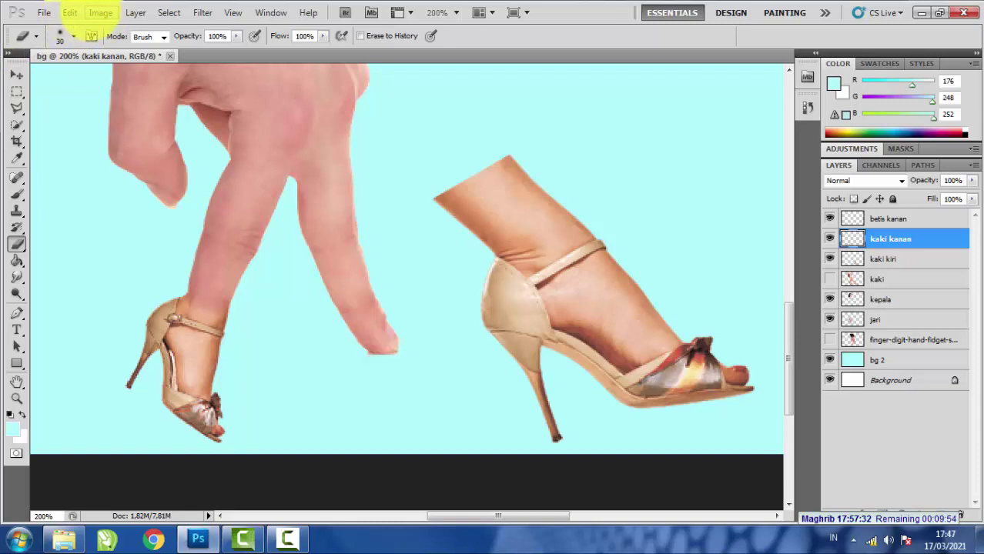
click(100, 13)
click(143, 45)
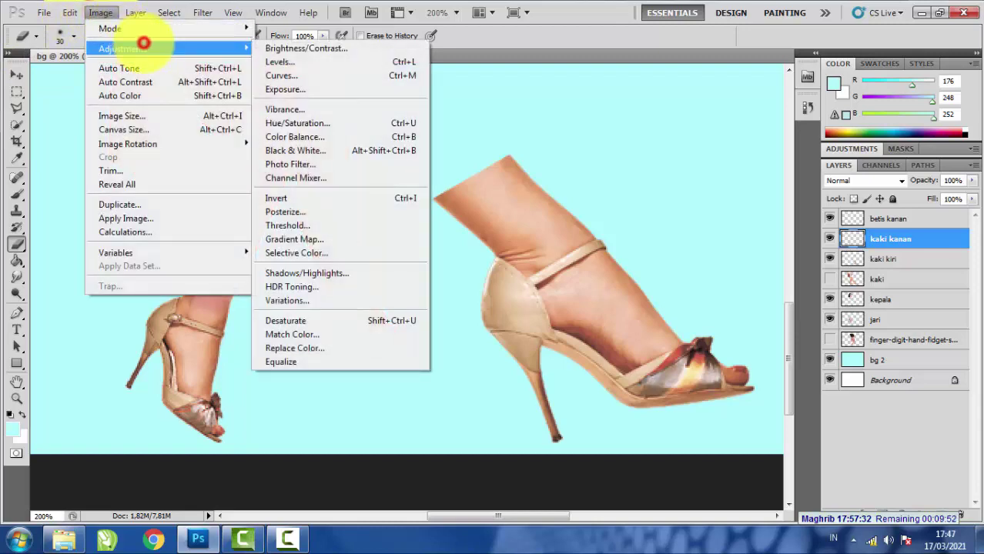
click(301, 48)
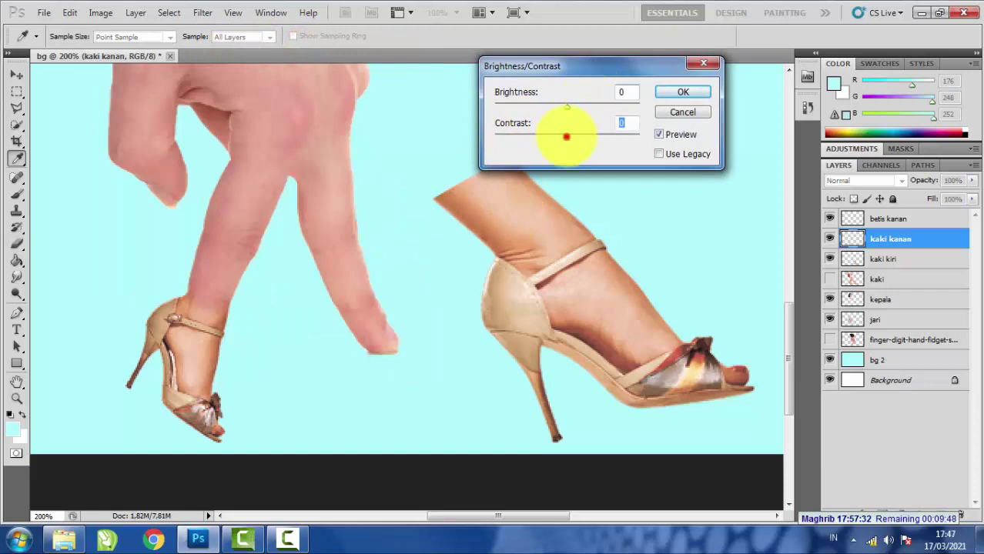
drag(566, 136, 499, 137)
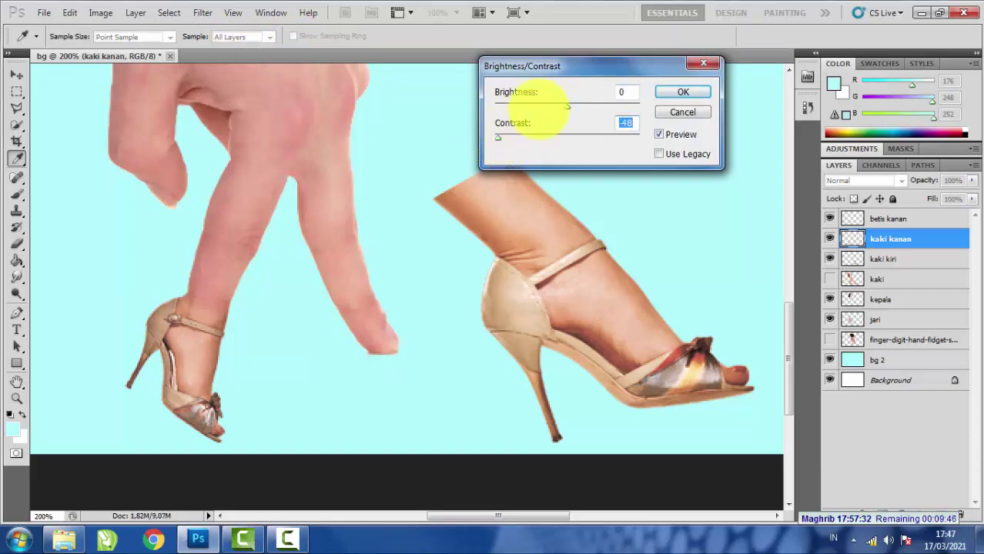
drag(566, 106, 568, 106)
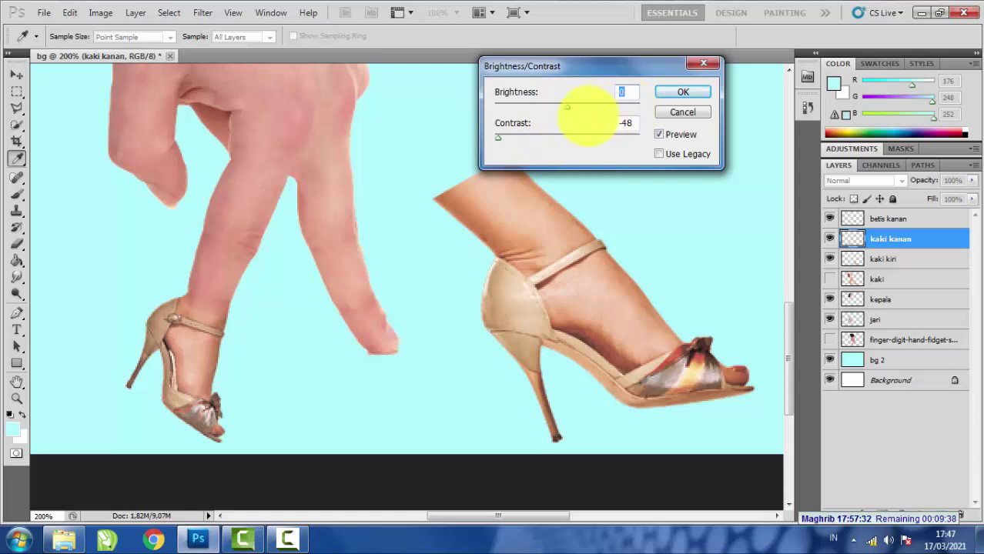
click(681, 90)
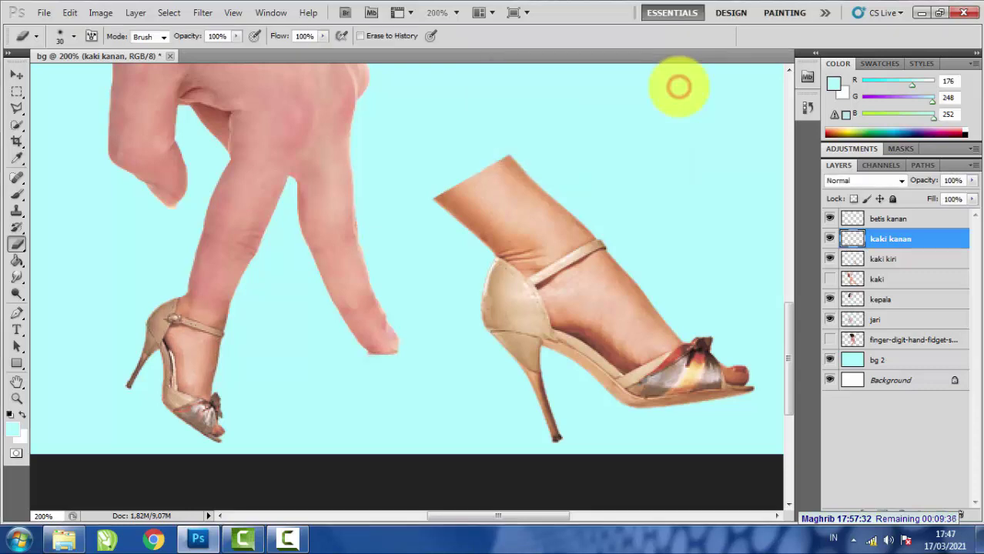
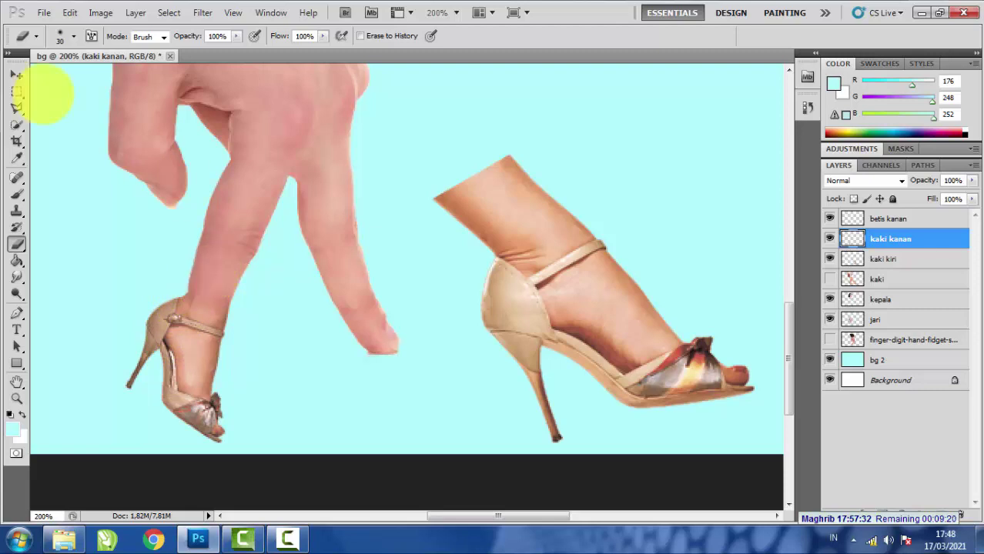
Shift the kaki kanan foot toward the finger's pink skin tone with Hue/Saturation: hue -11, saturation -8, lightness -2.
click(99, 12)
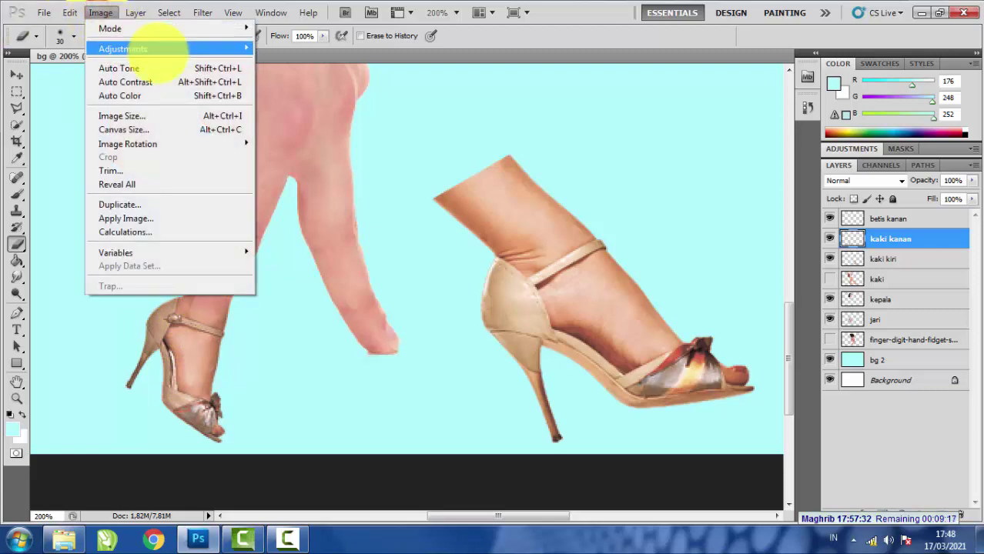
click(159, 48)
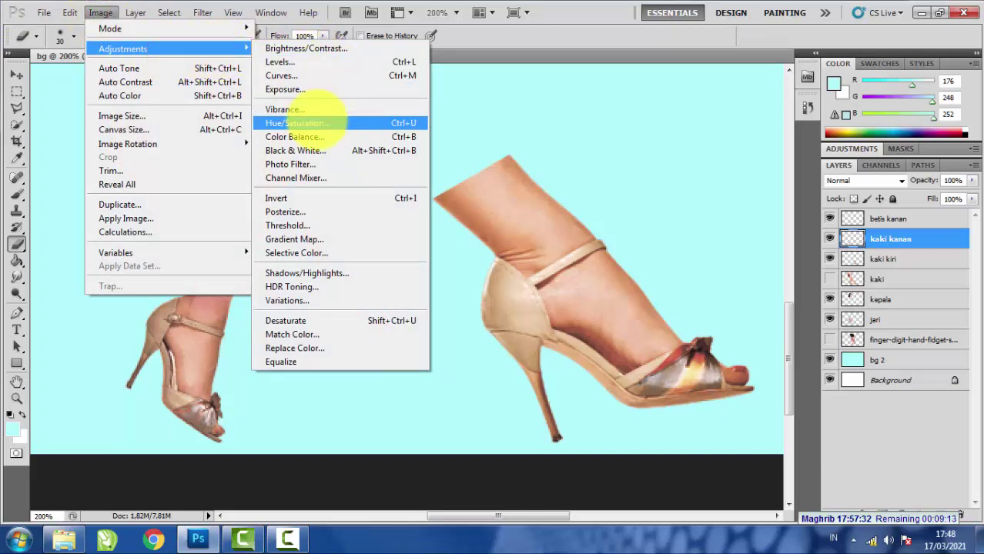
click(346, 122)
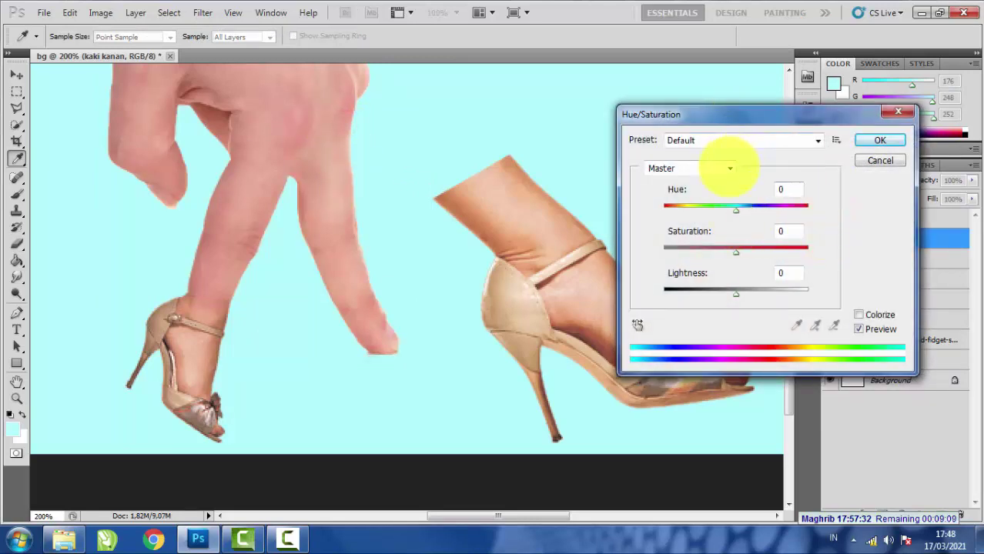
drag(737, 210, 732, 210)
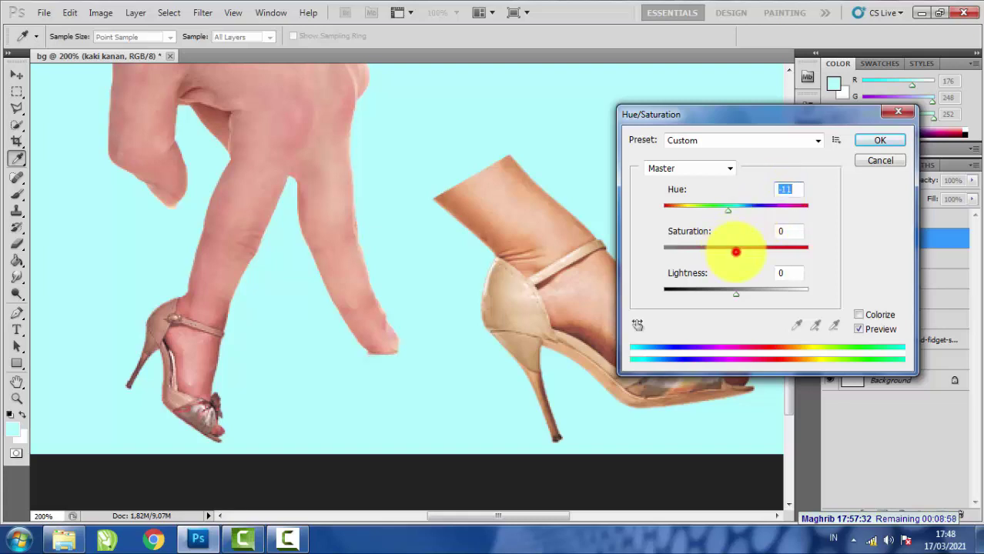
mouse_move(735, 252)
mouse_down()
mouse_move(758, 252)
mouse_move(739, 254)
mouse_up()
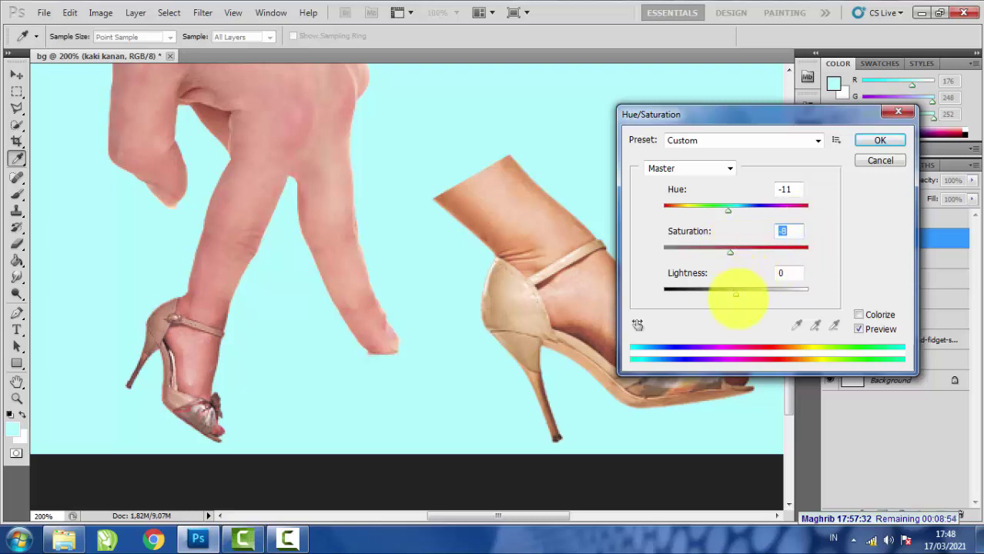
mouse_move(736, 294)
mouse_down()
mouse_move(754, 293)
mouse_move(730, 292)
mouse_up()
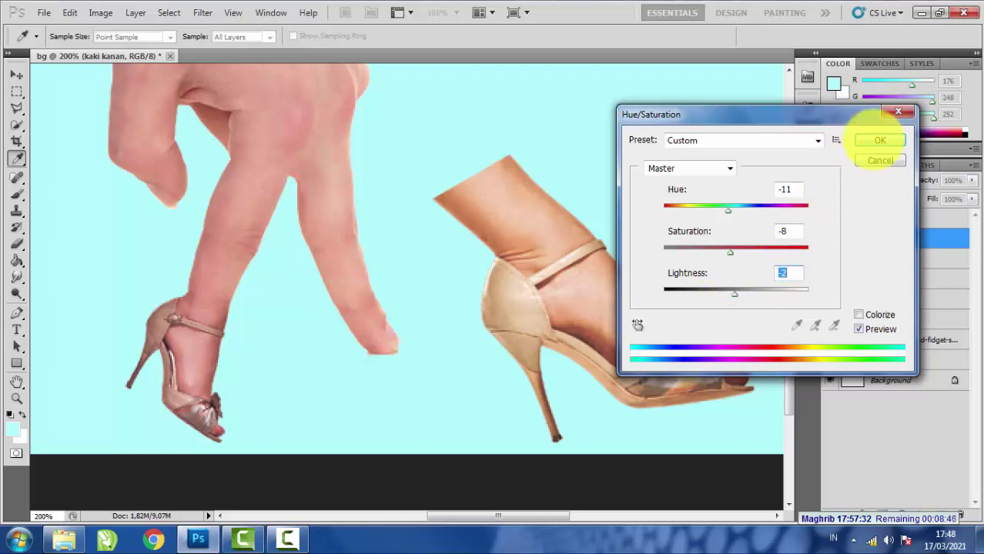
click(875, 140)
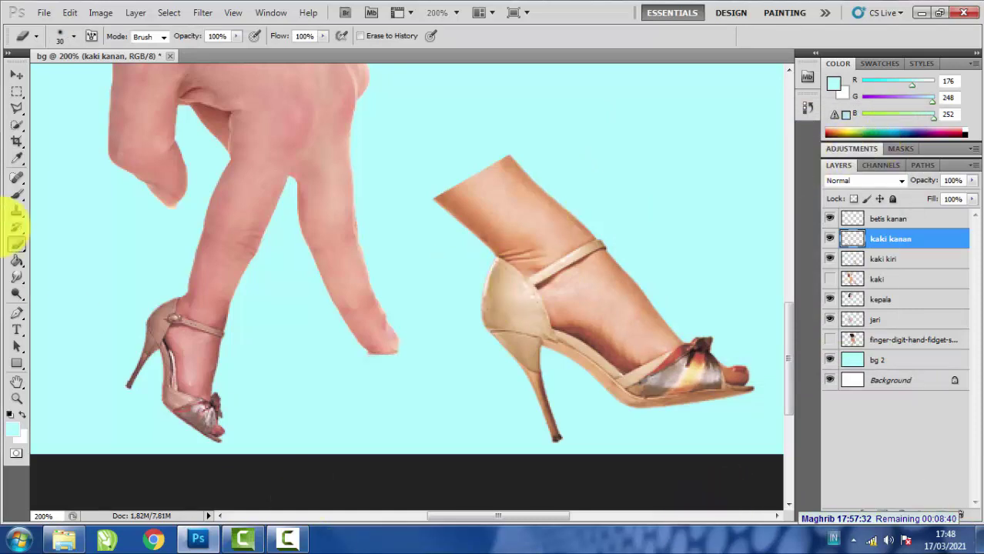
Scale the kaki kiri foot to 50.38%, rotate it 14.54°, align its ankle over the front fingertip, and apply the transform.
click(16, 74)
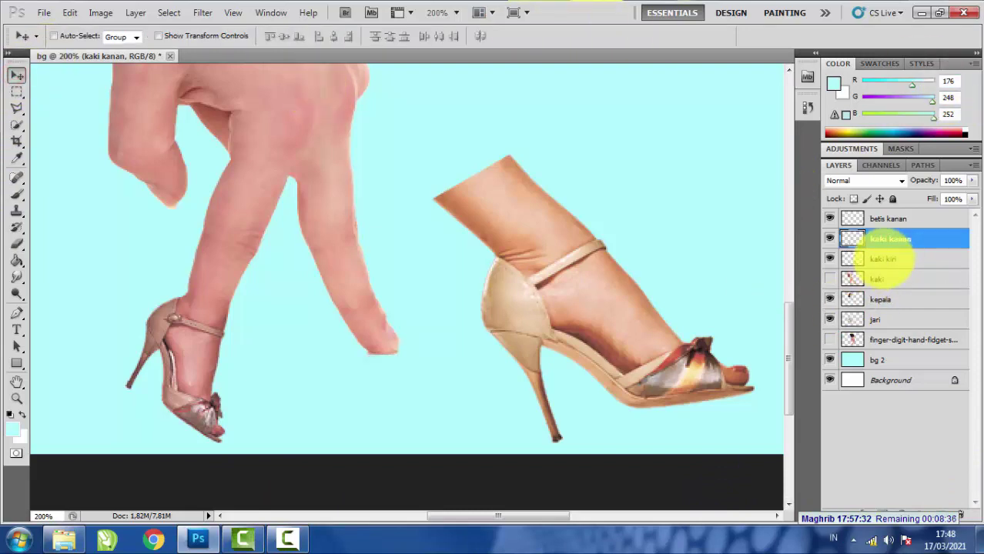
click(883, 259)
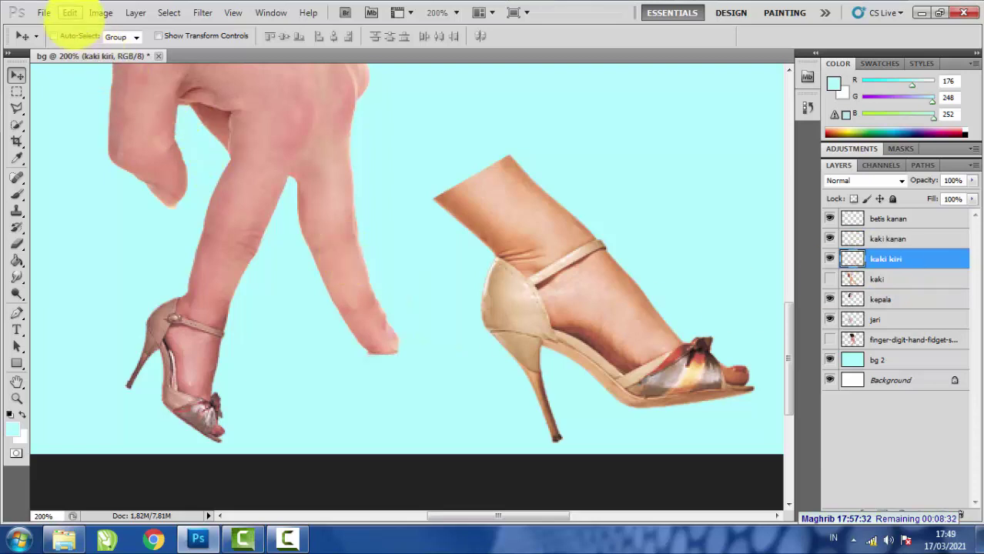
key(ctrl+t)
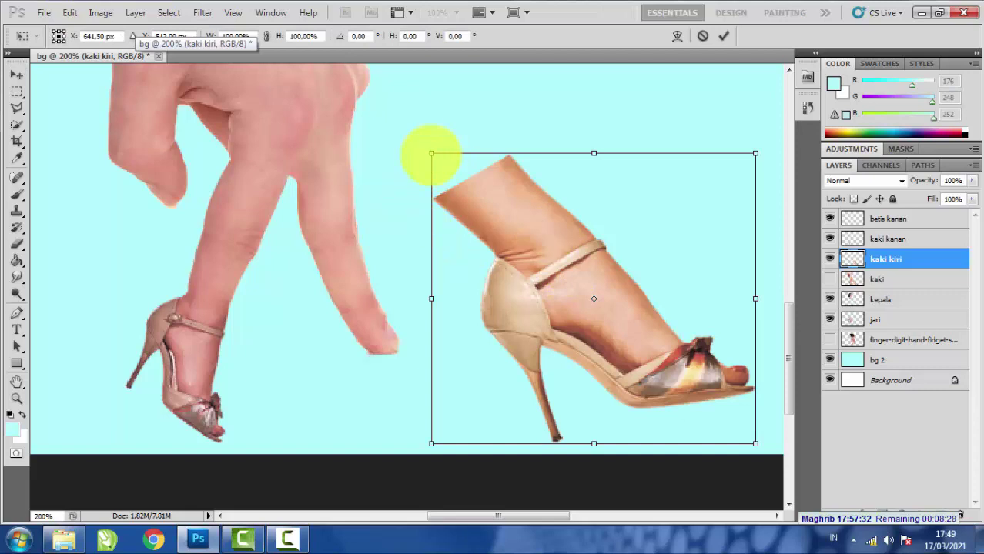
drag(430, 155, 530, 243)
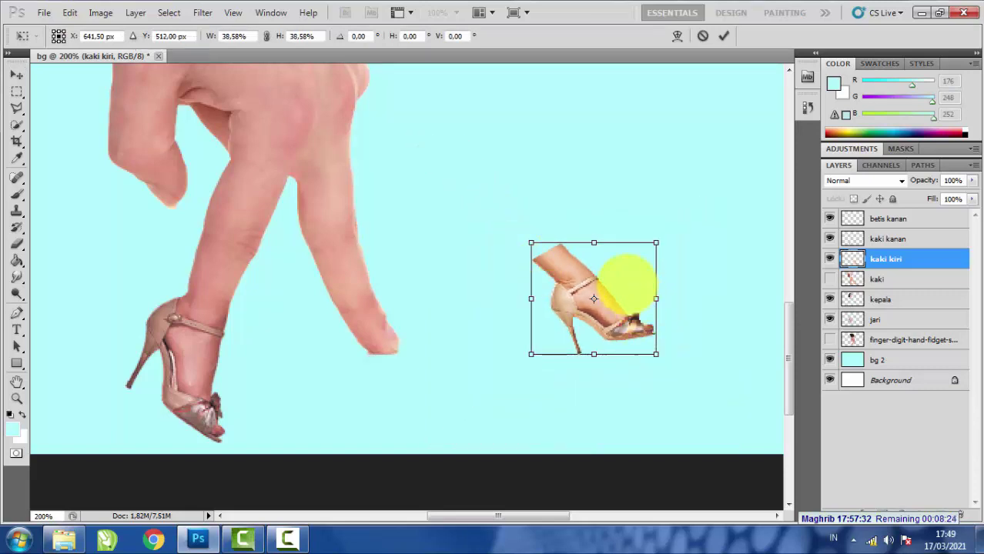
drag(625, 288, 427, 336)
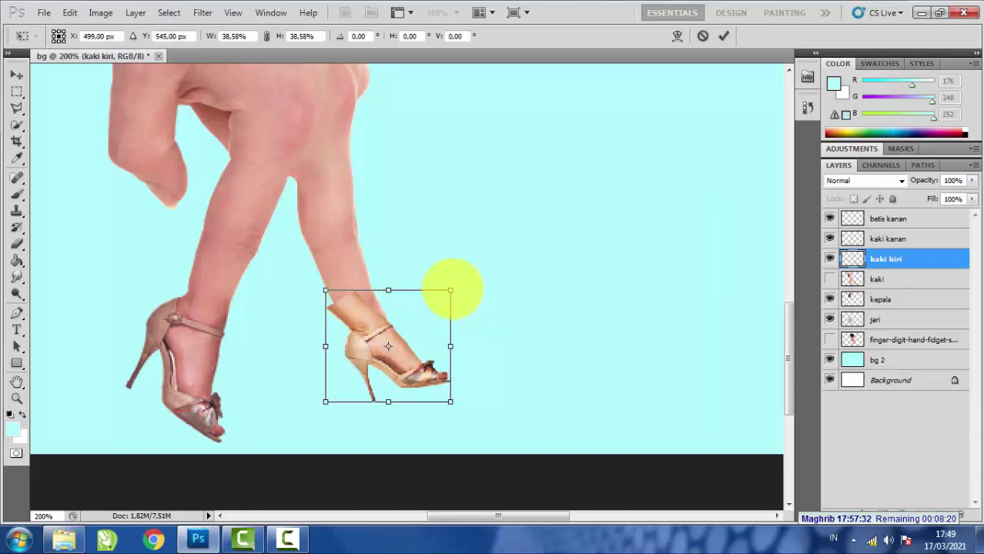
drag(450, 290, 459, 283)
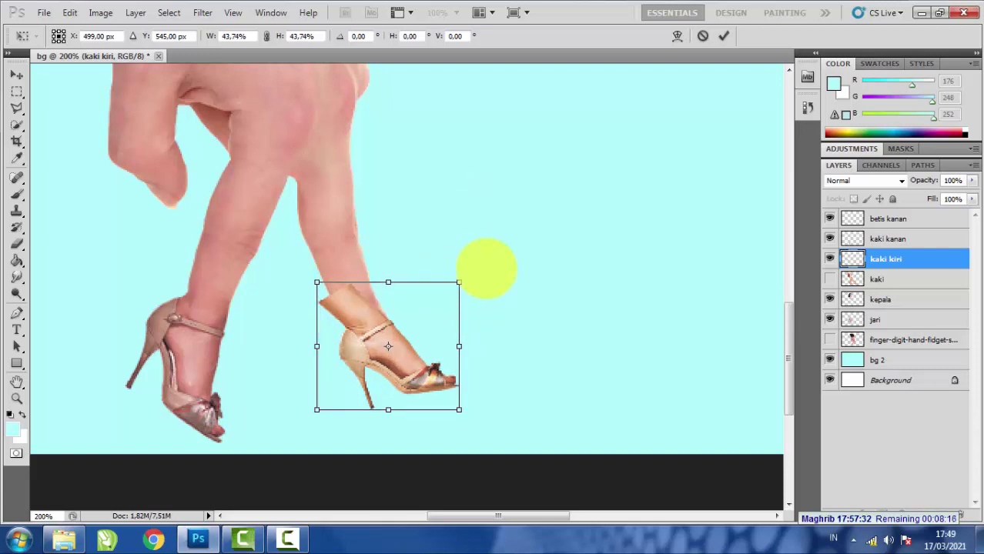
drag(486, 267, 498, 289)
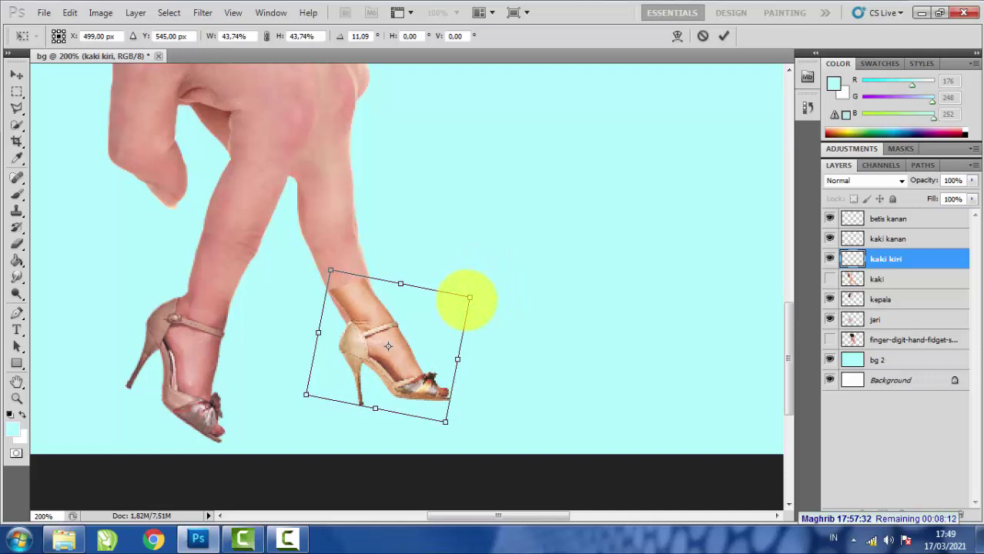
drag(467, 300, 481, 290)
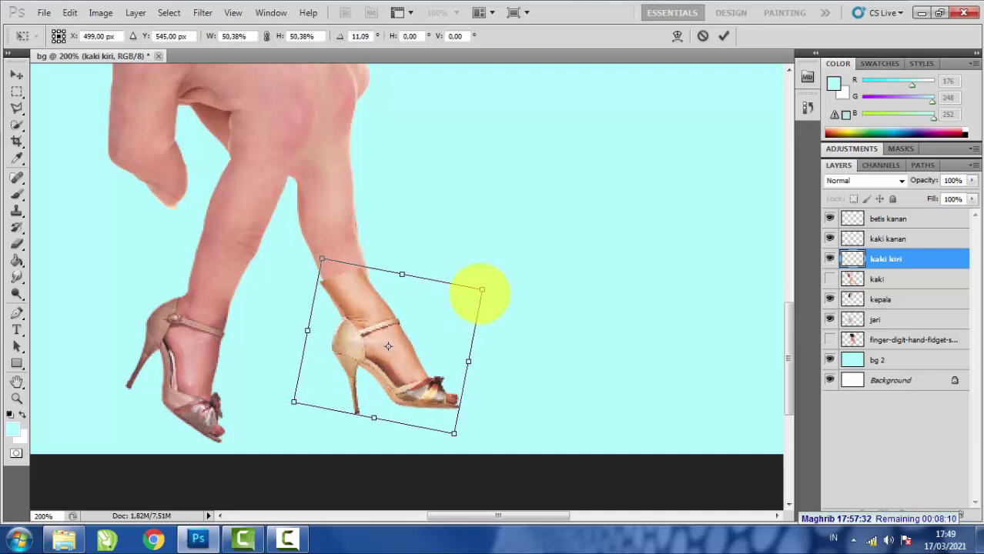
mouse_move(441, 317)
mouse_down()
mouse_move(435, 351)
mouse_move(442, 332)
mouse_up()
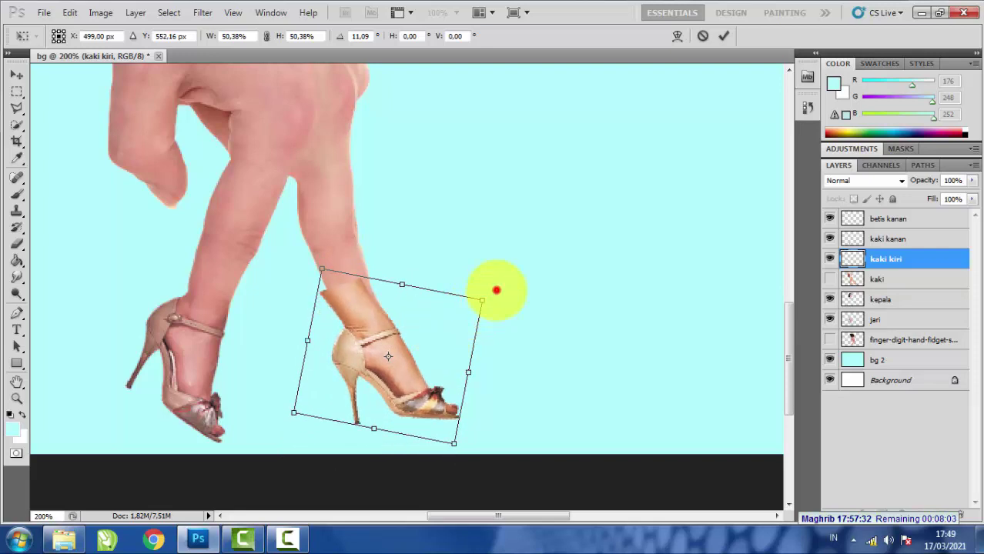
drag(496, 290, 497, 299)
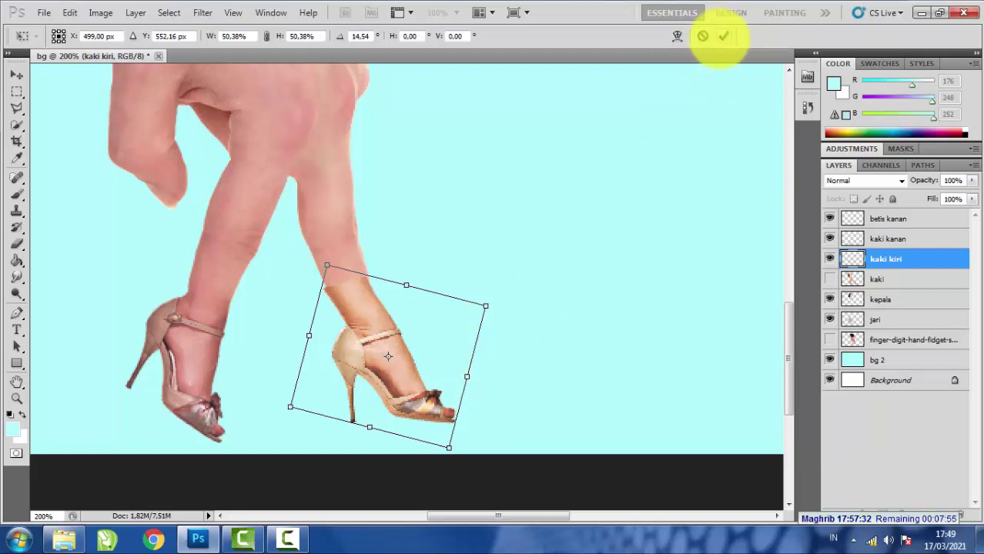
click(722, 36)
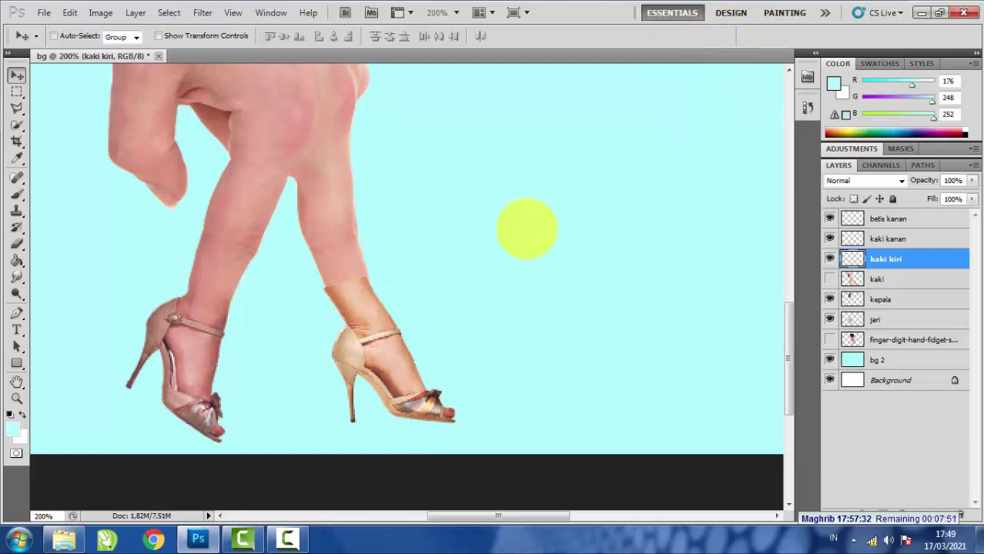
Nudge the kaki kiri foot up one pixel to line its ankle up with the front finger, and dismiss the Windows color scheme prompt.
key(ctrl+plus)
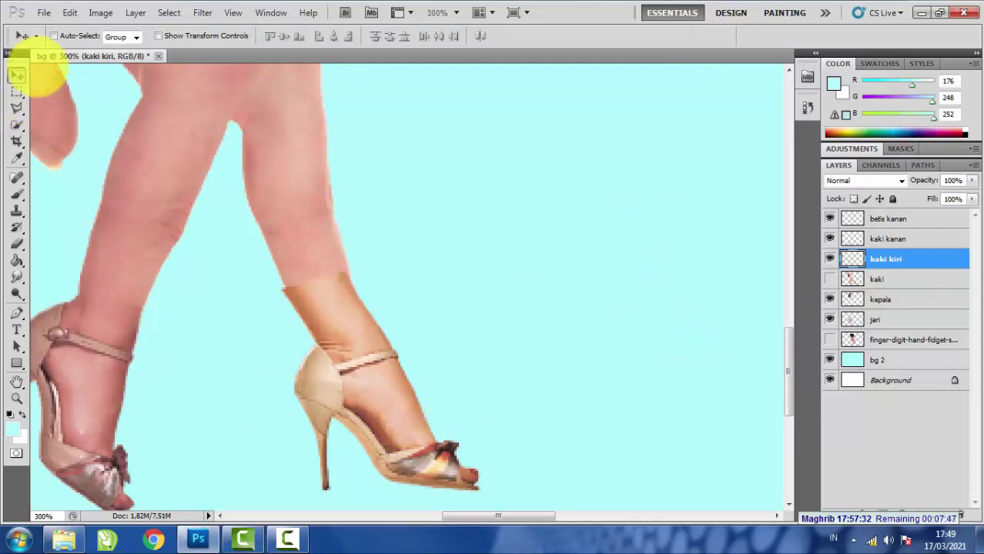
key(Right)
key(Right)
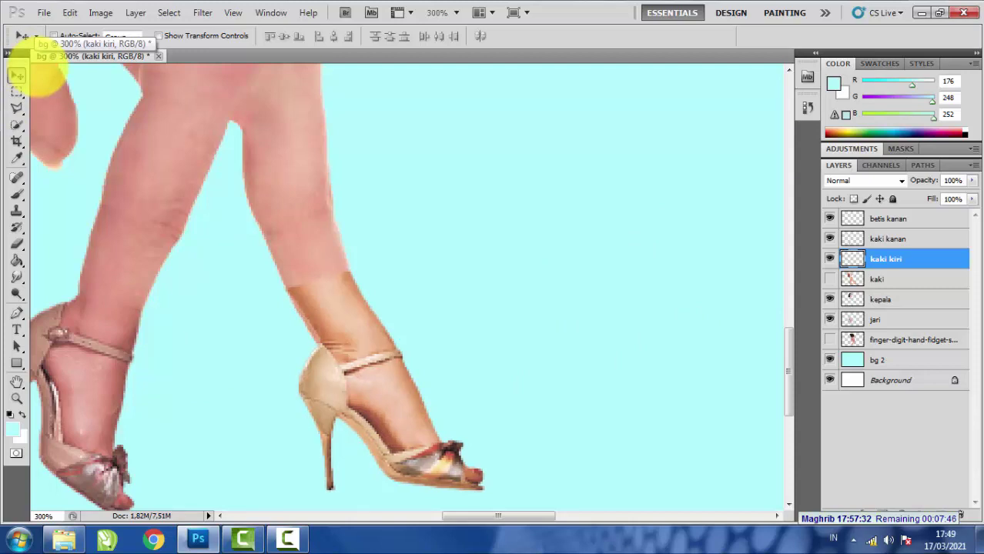
key(Left)
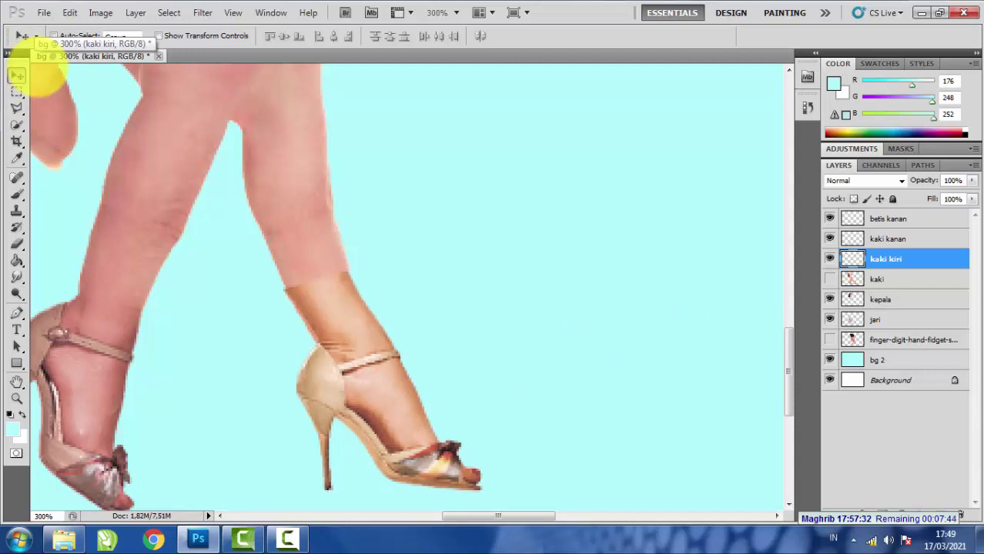
key(Up)
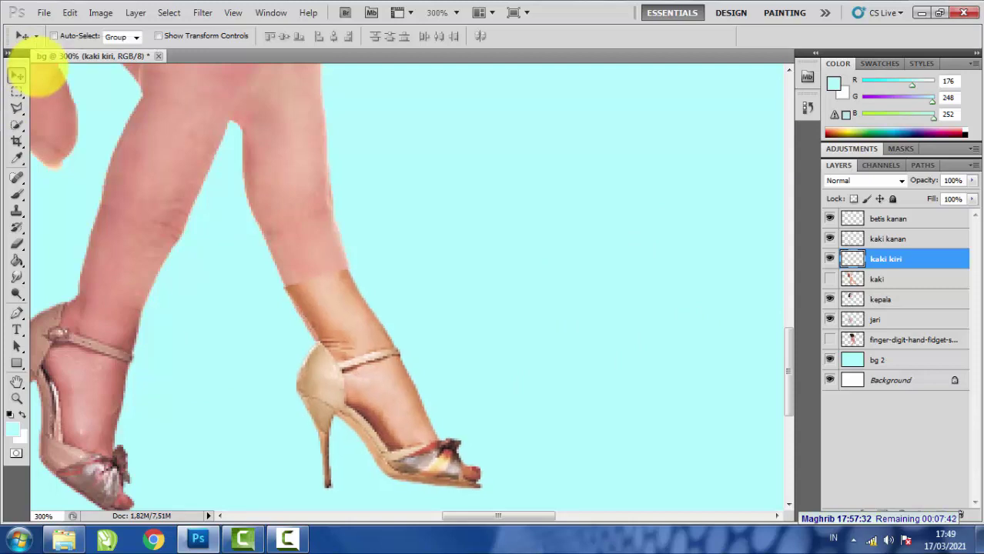
key(Left)
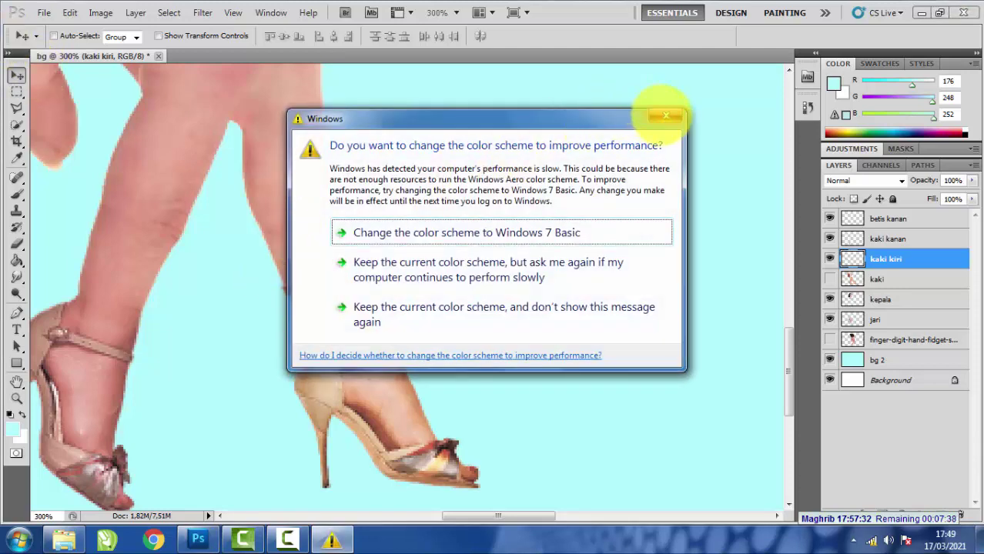
click(664, 115)
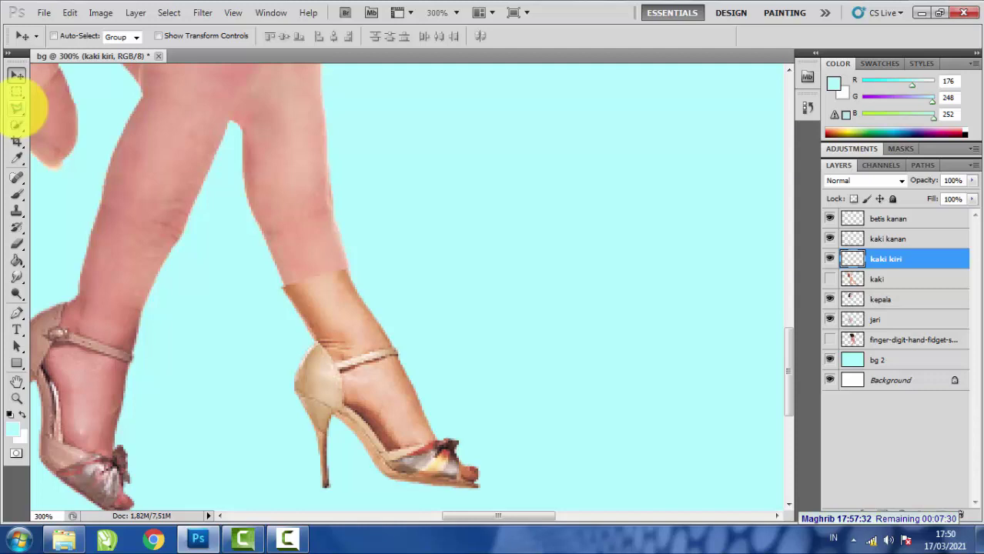
Erase the hard upper edge of the ankle on kaki kiri with the 30 px soft eraser, blending it into the front finger.
click(17, 243)
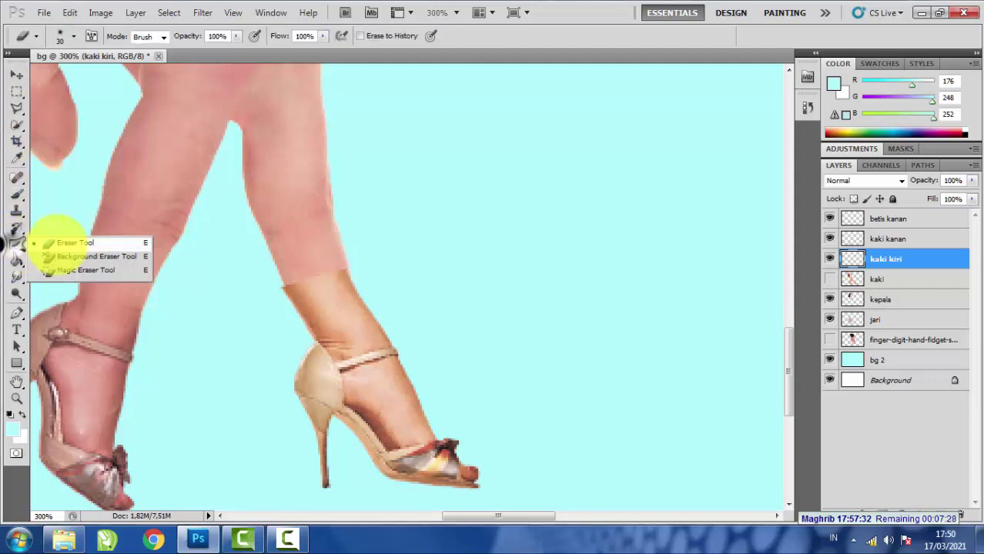
click(70, 243)
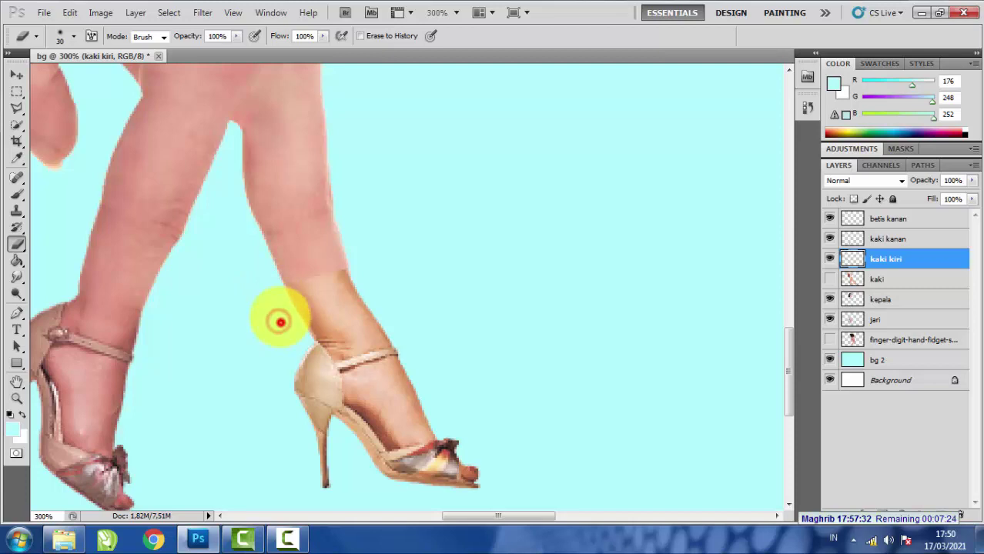
mouse_move(280, 322)
mouse_down()
mouse_move(274, 269)
mouse_move(289, 260)
mouse_move(350, 246)
mouse_move(370, 260)
mouse_move(286, 265)
mouse_up()
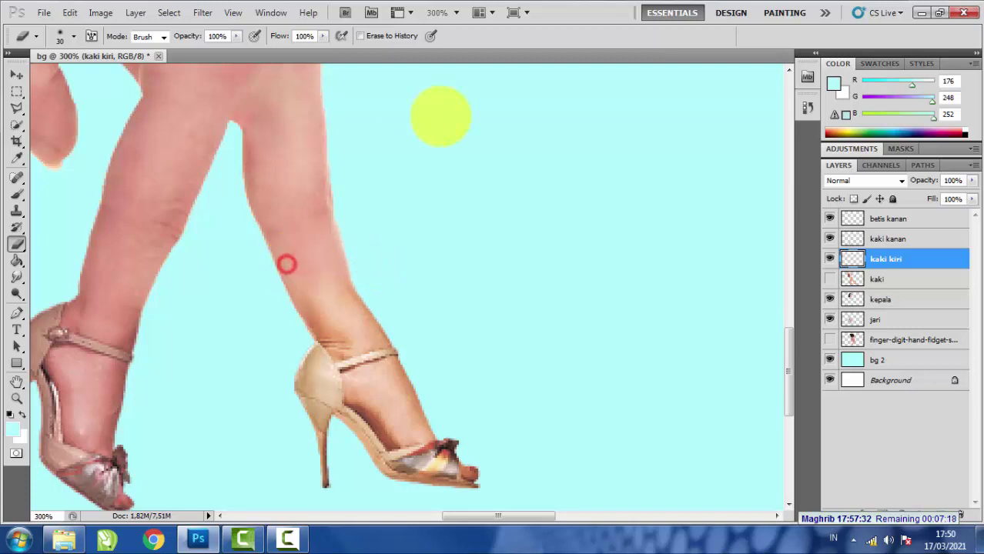
click(335, 242)
click(348, 246)
click(357, 245)
click(294, 250)
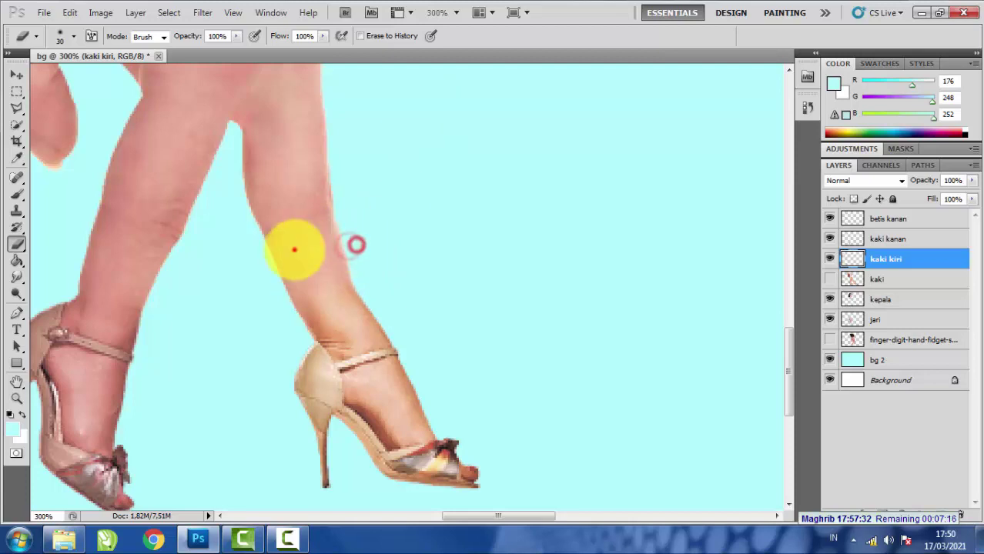
Soften the remaining seam where the kaki kiri ankle overlaps the front finger with the 30 px eraser.
click(285, 264)
click(277, 271)
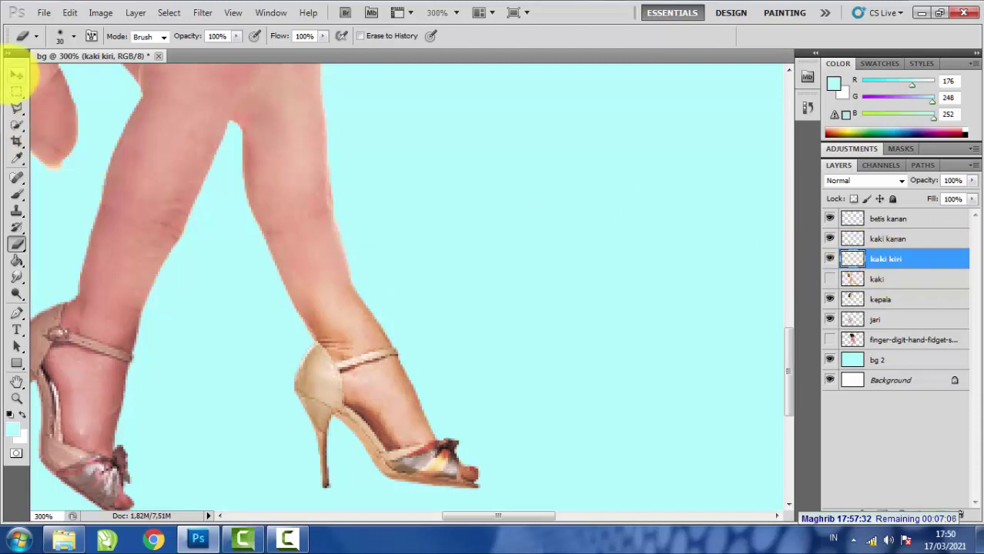
click(16, 75)
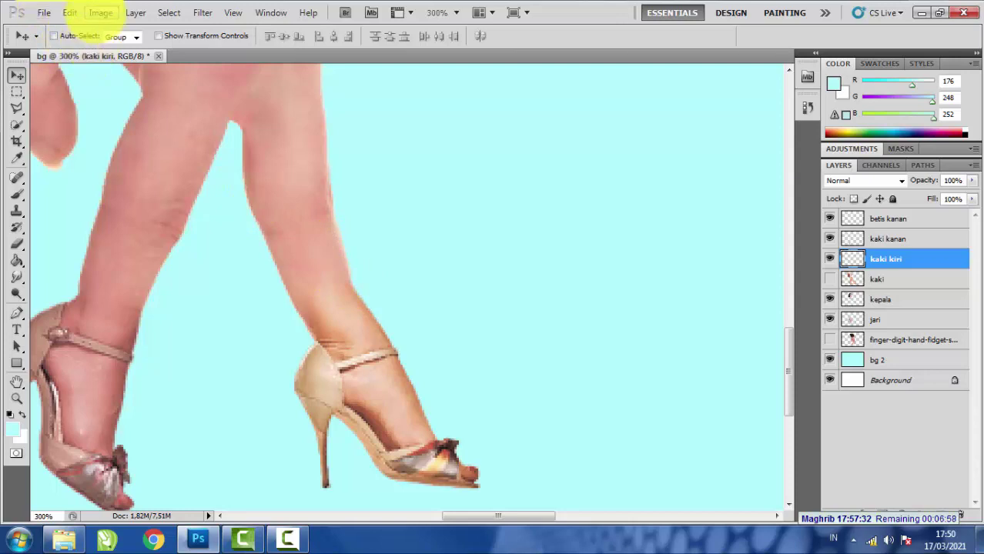
Match the kaki kiri foot to the front finger's skin tone with Hue/Saturation: hue -8, saturation -11, lightness +7.
click(100, 12)
mouse_move(123, 48)
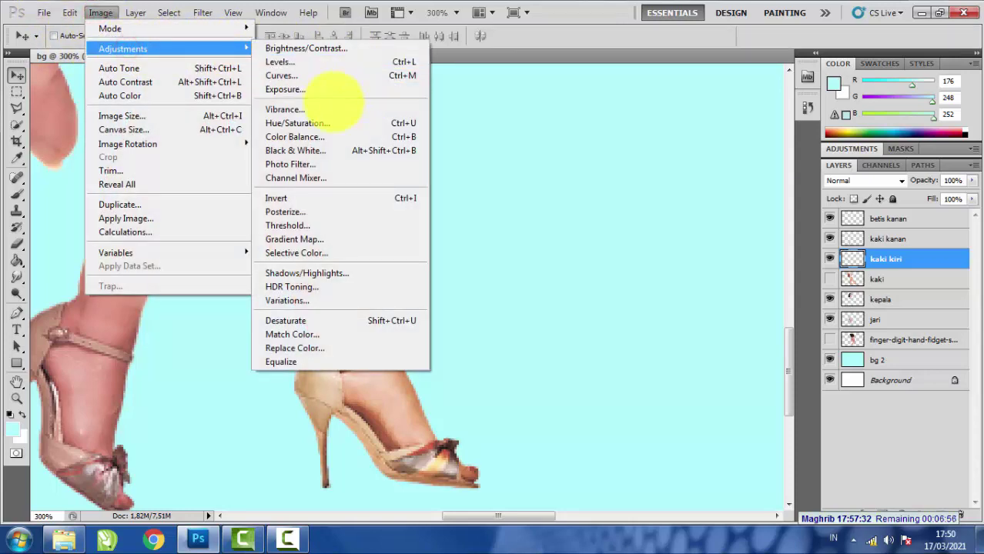
click(323, 121)
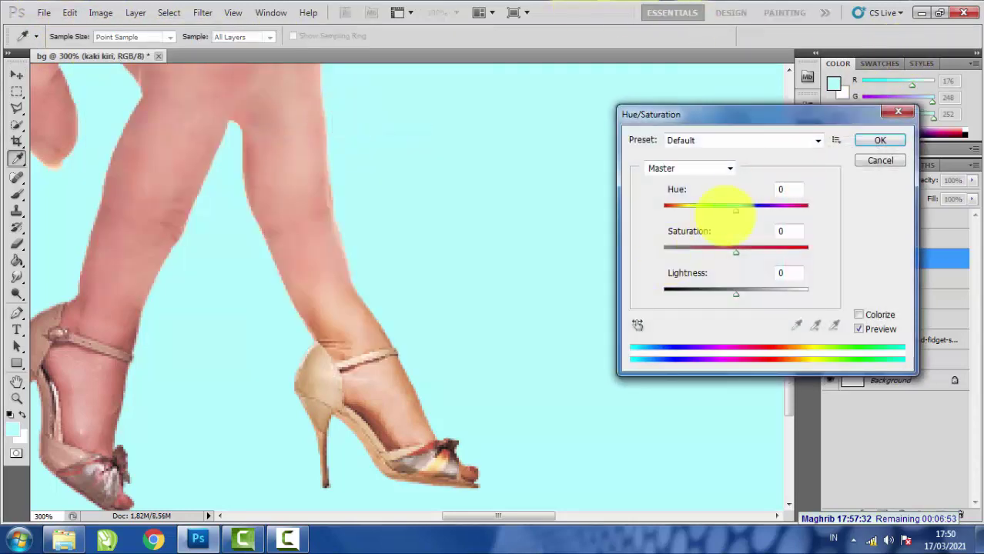
mouse_move(726, 208)
mouse_down()
mouse_move(738, 209)
mouse_move(720, 209)
mouse_move(729, 210)
mouse_up()
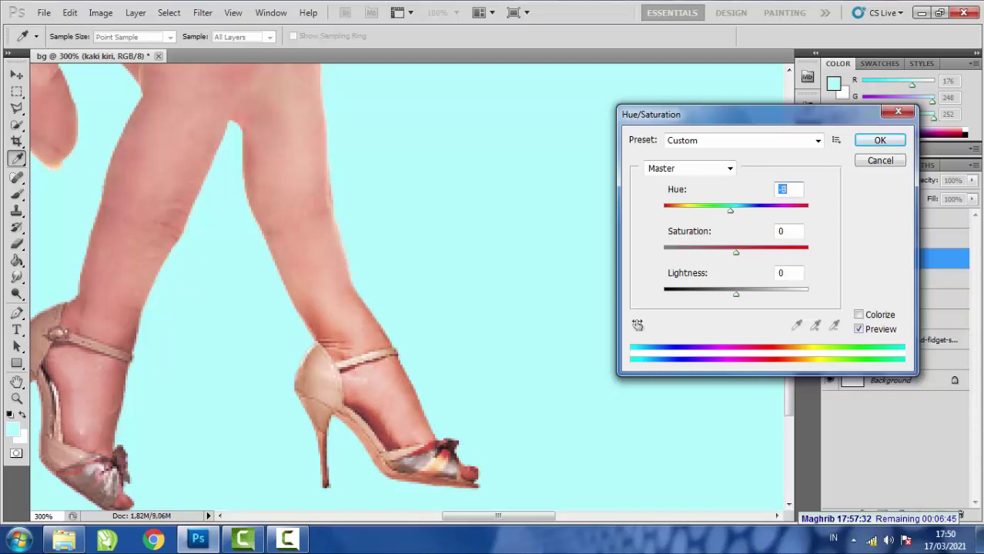
key(Tab)
key(Up)
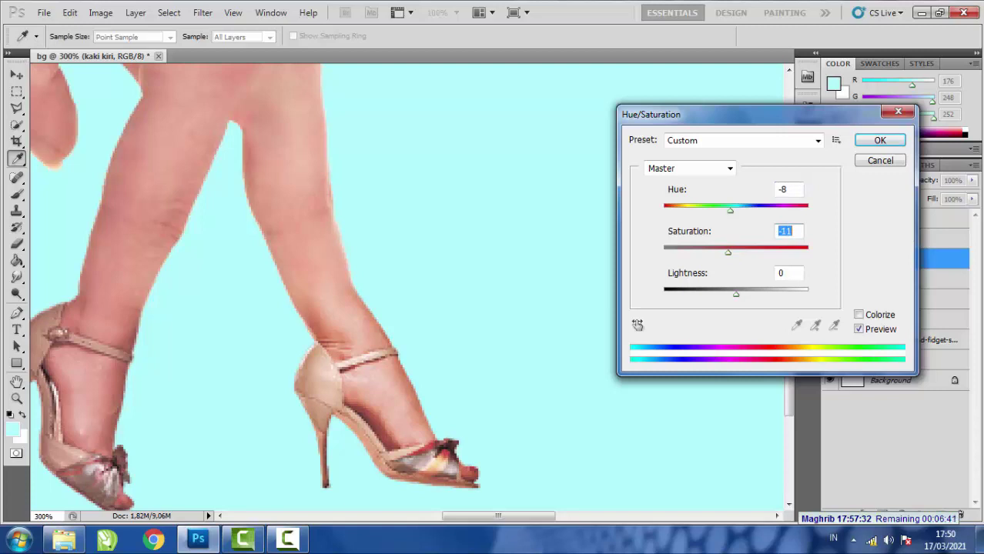
key(Tab)
key(Down)
key(Down)
key(Down)
key(Down)
key(Down)
key(Down)
key(Down)
key(Down)
key(Down)
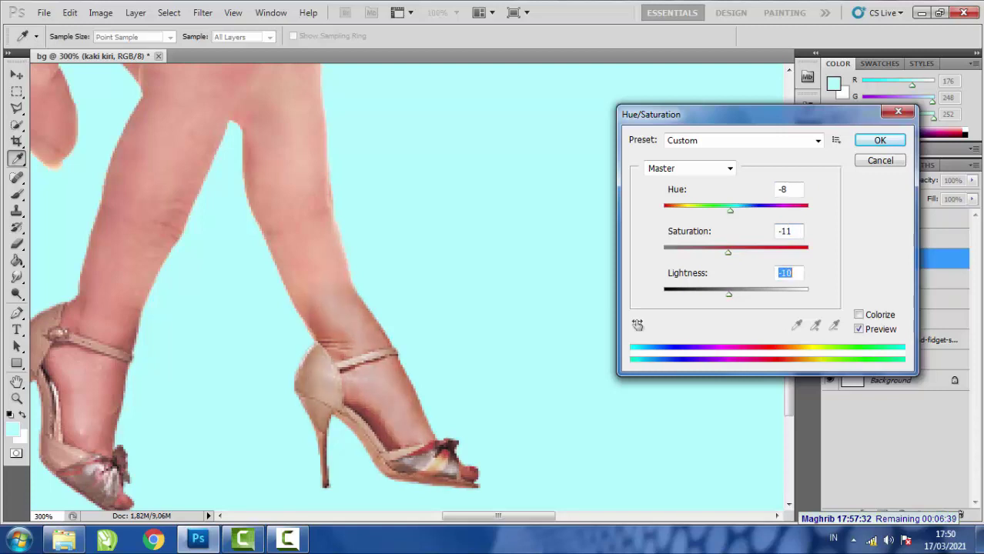
key(Up)
key(Up)
key(Up)
key(Up)
key(Up)
key(Up)
key(Up)
key(Up)
key(Up)
key(Up)
key(Up)
key(Up)
key(Up)
key(Up)
key(Up)
key(Up)
key(Up)
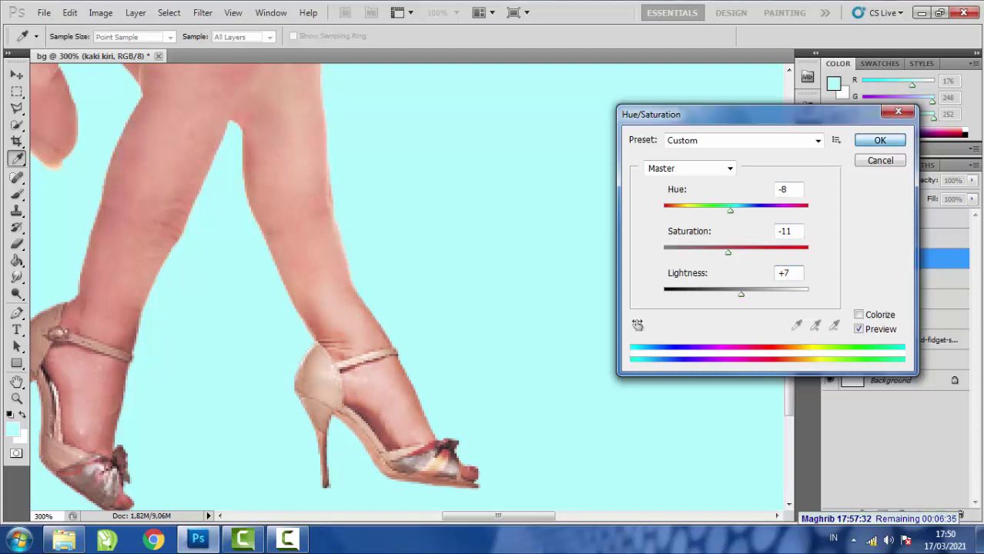
key(Return)
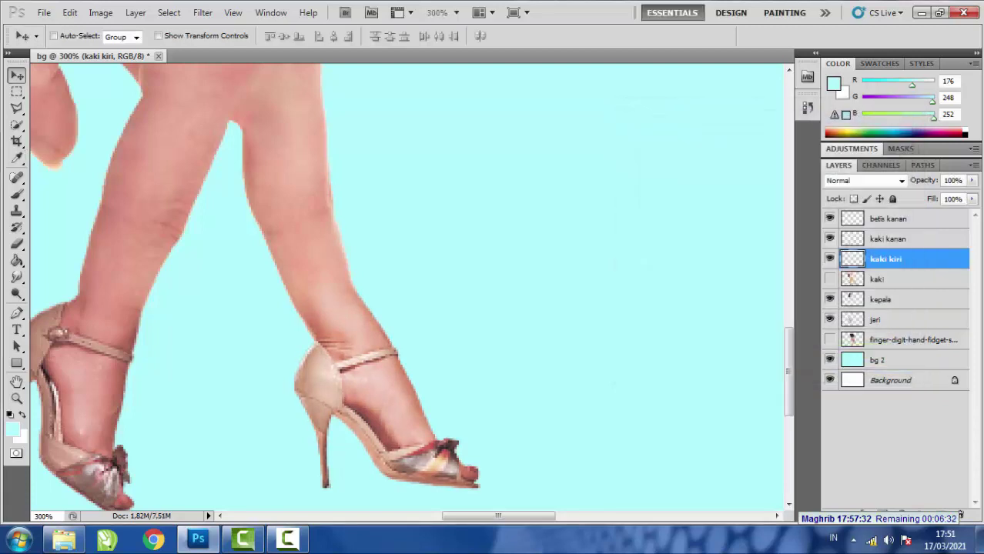
Try to copy the front lower leg area to a new layer from the kaki layer, using a Polygonal Lasso outline from finger to ankle.
key(ctrl+minus)
key(ctrl+minus)
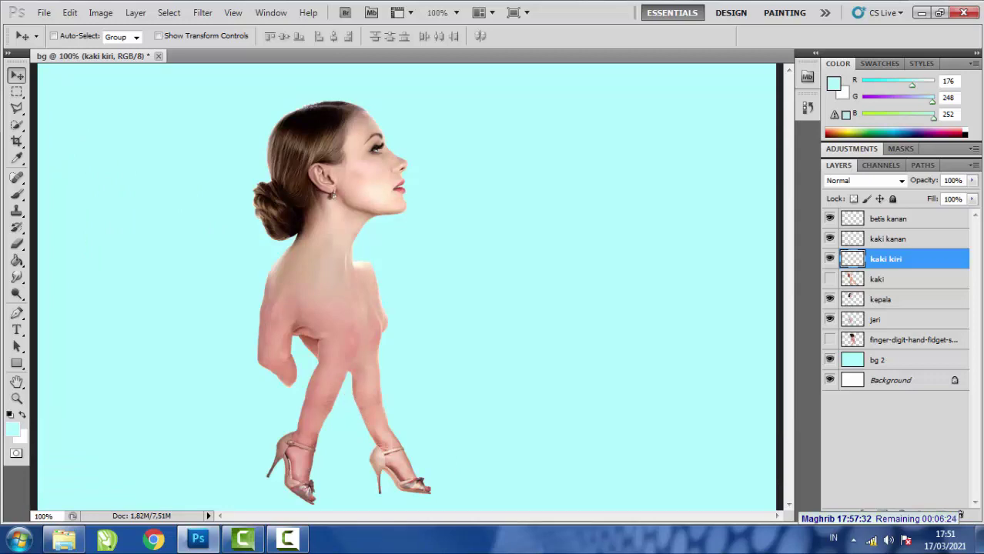
key(ctrl+plus)
key(ctrl+plus)
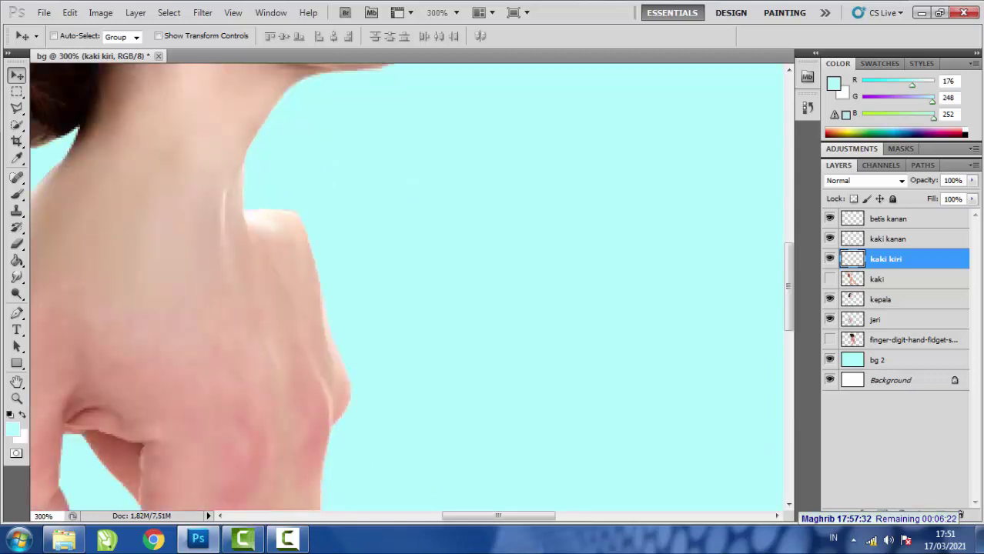
scroll(407, 287, down, 10)
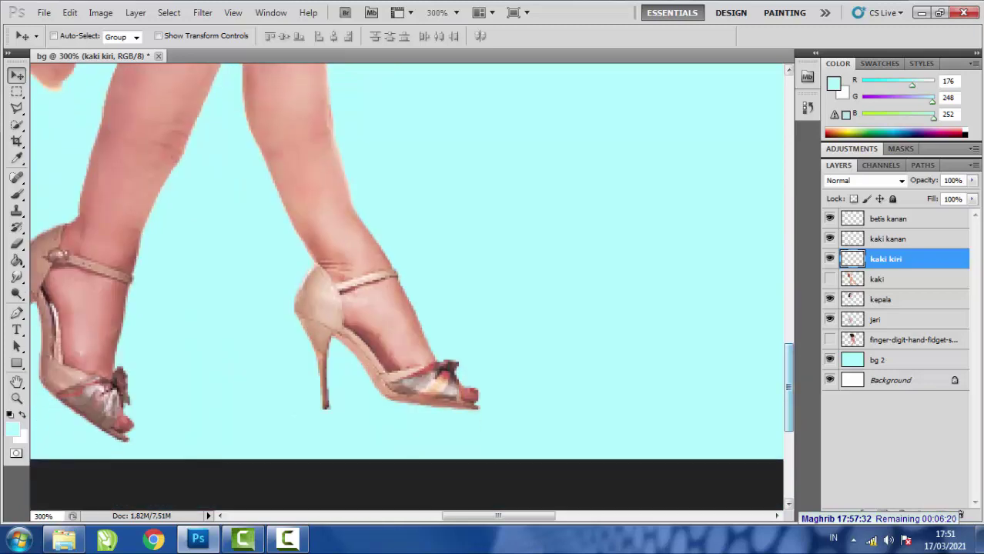
scroll(407, 261, left, 5)
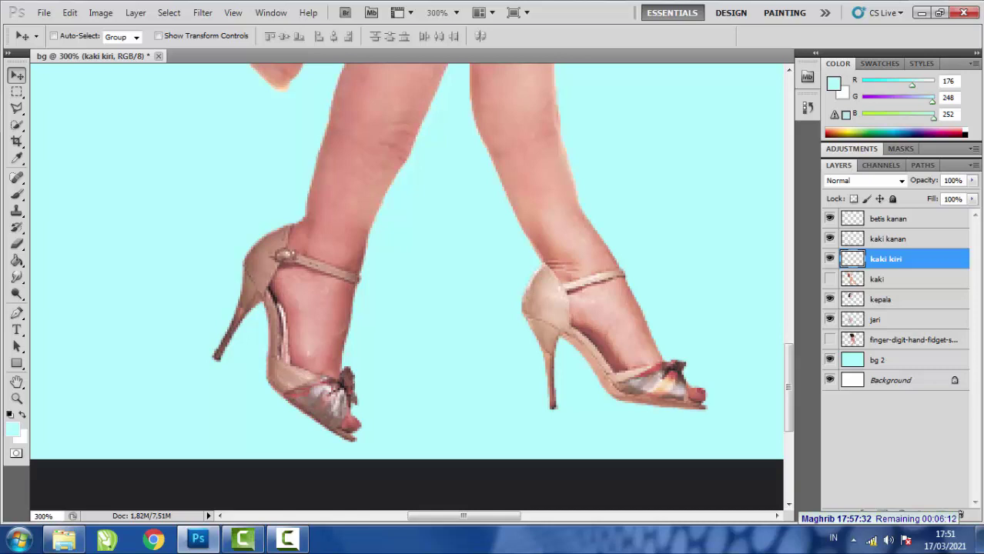
click(885, 279)
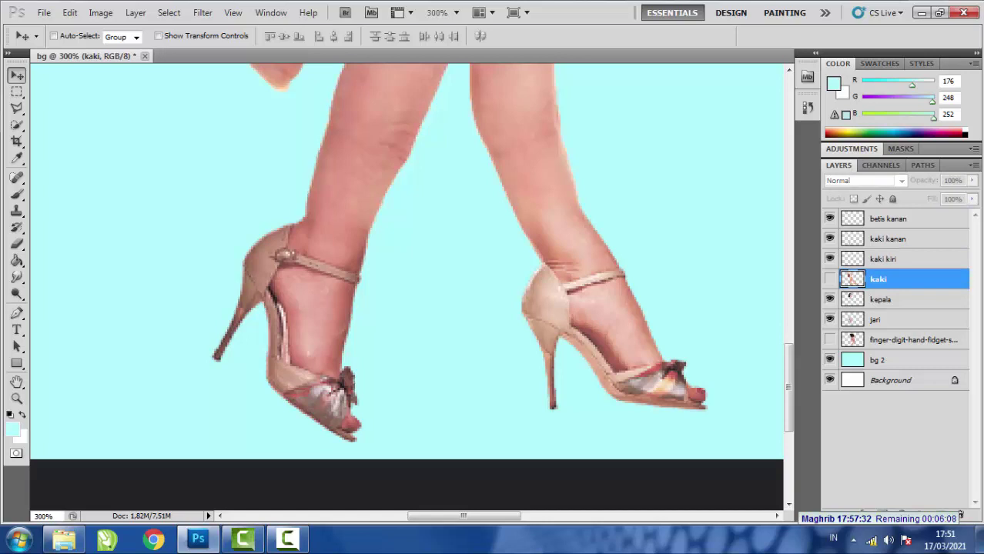
click(17, 108)
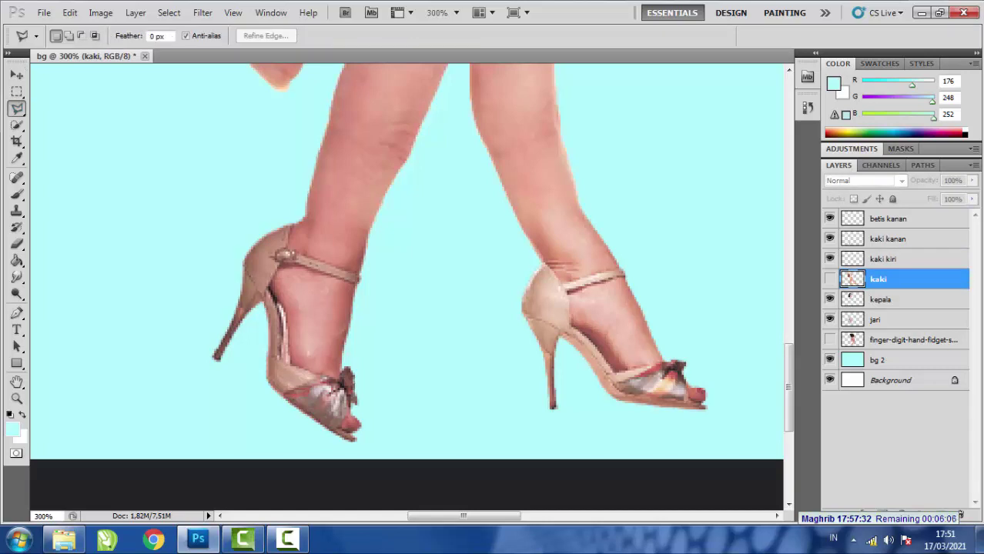
right_click(17, 108)
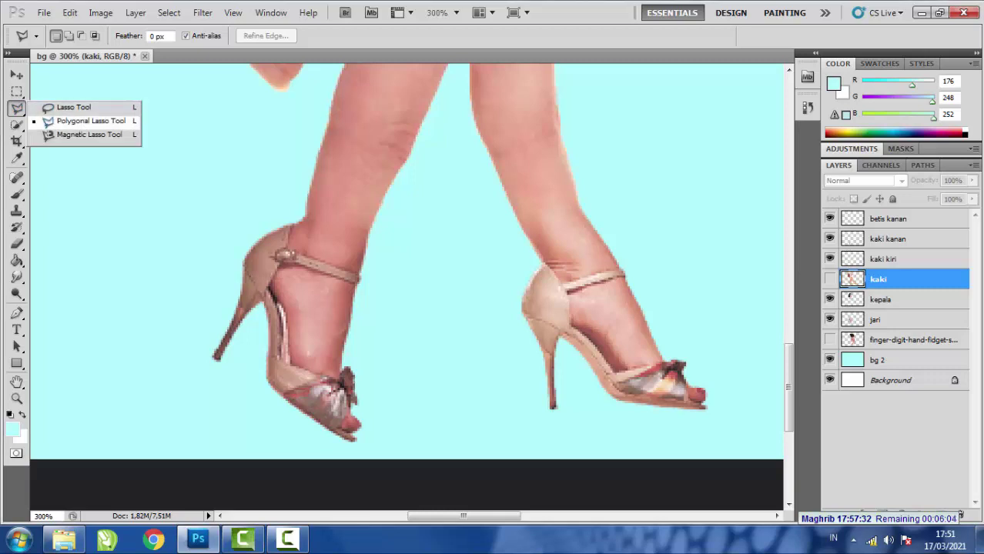
click(91, 121)
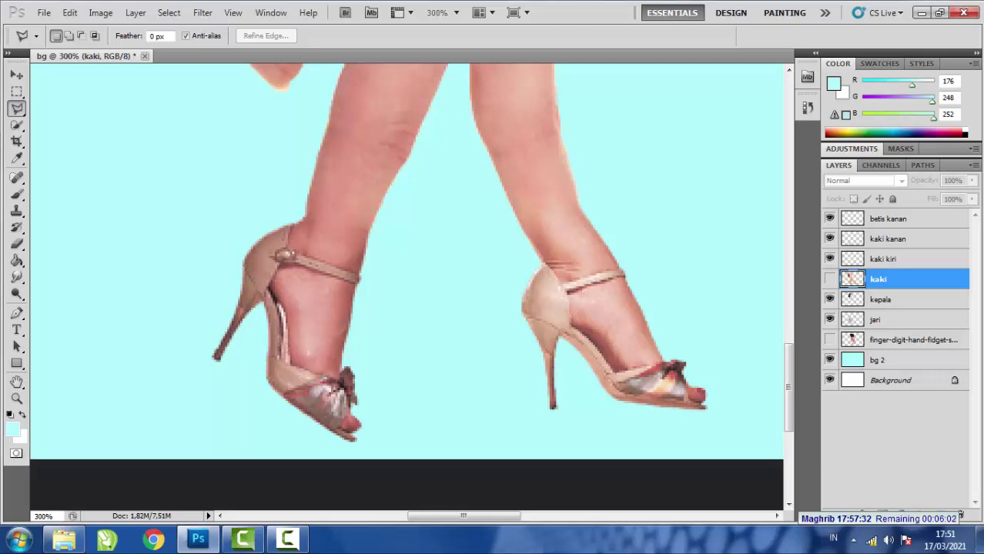
click(582, 82)
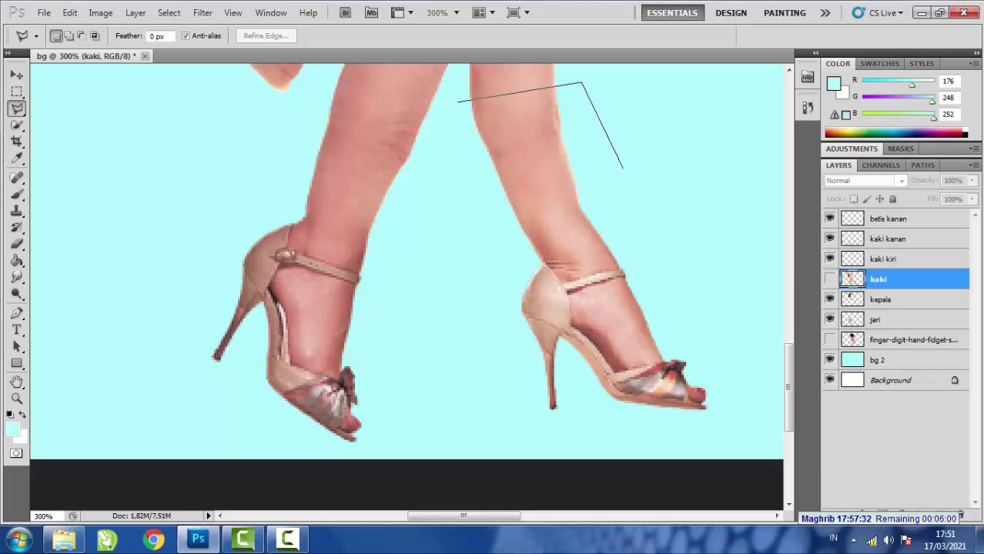
click(667, 251)
click(685, 333)
click(547, 339)
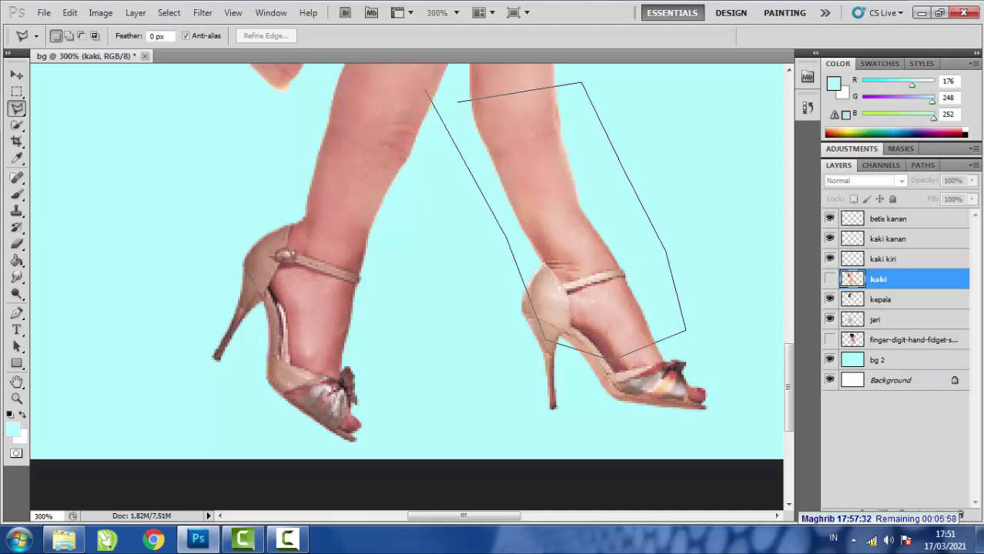
click(459, 101)
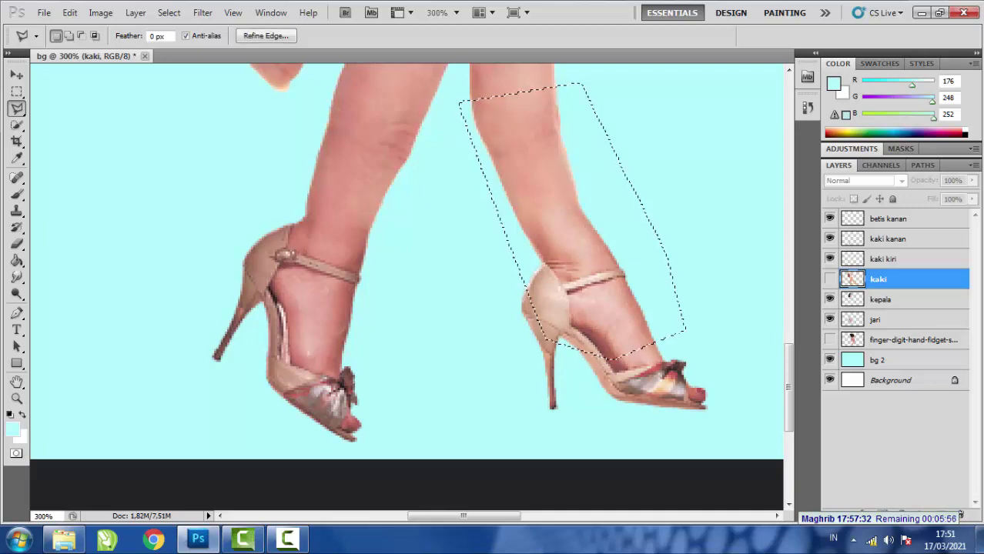
key(ctrl+j)
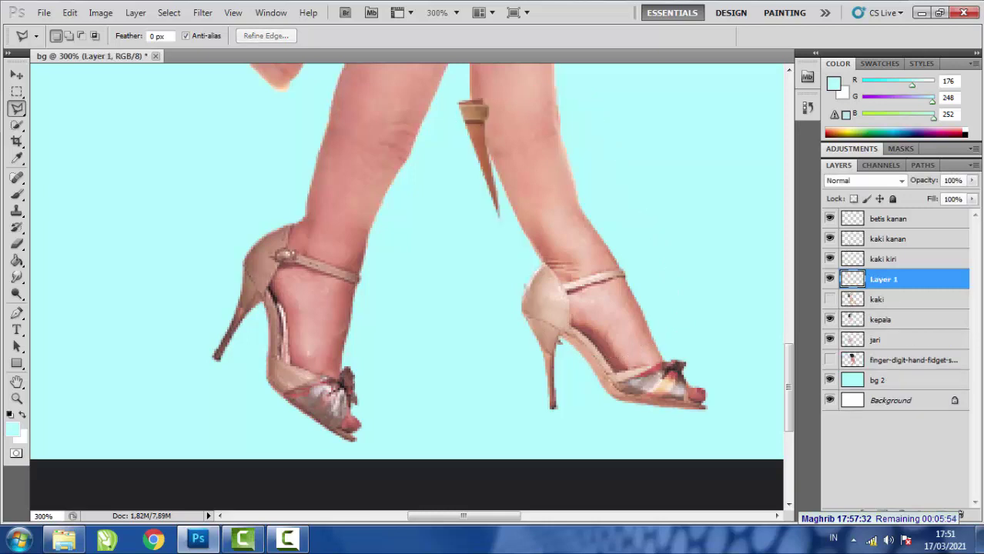
Rename the copied layer as betis kiri.
key(v)
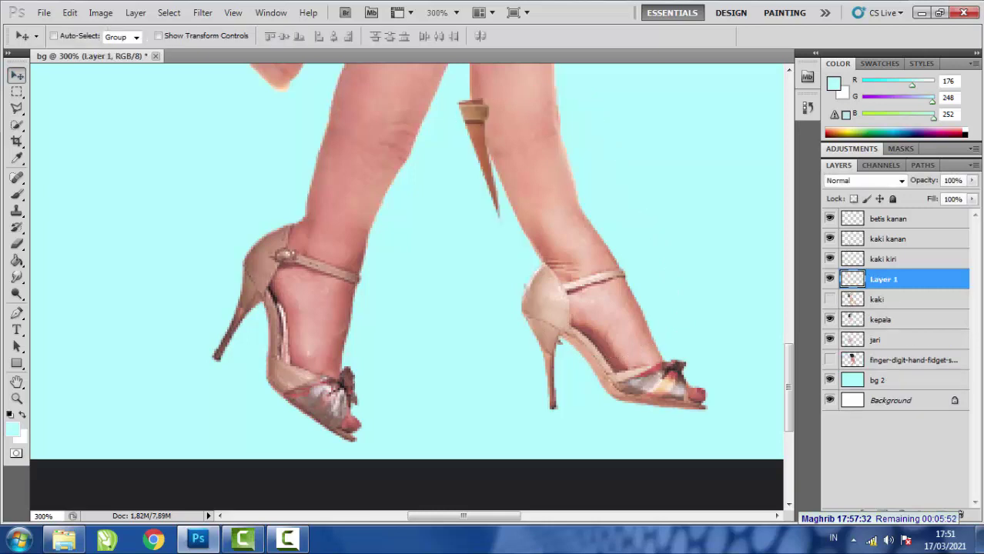
double_click(884, 280)
text(betis kiri)
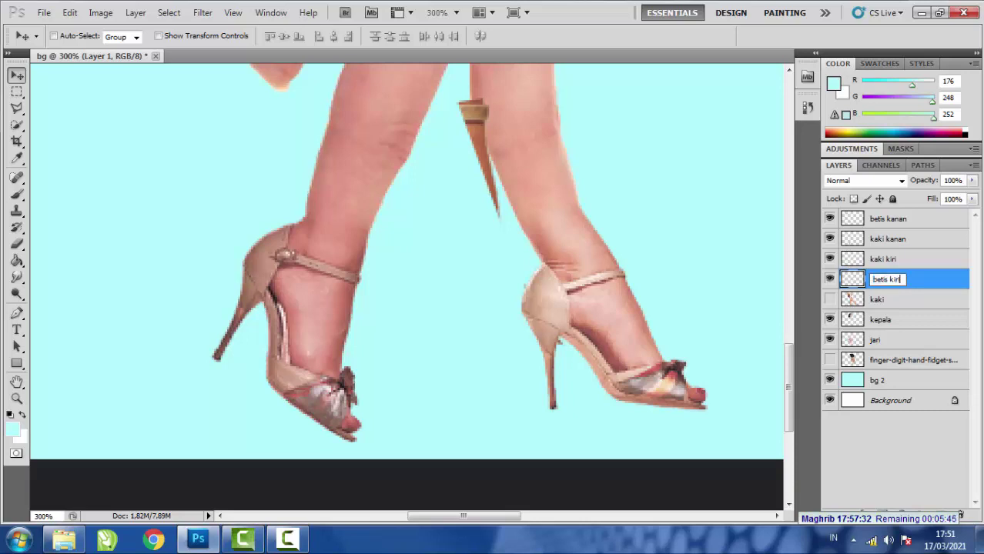
key(Return)
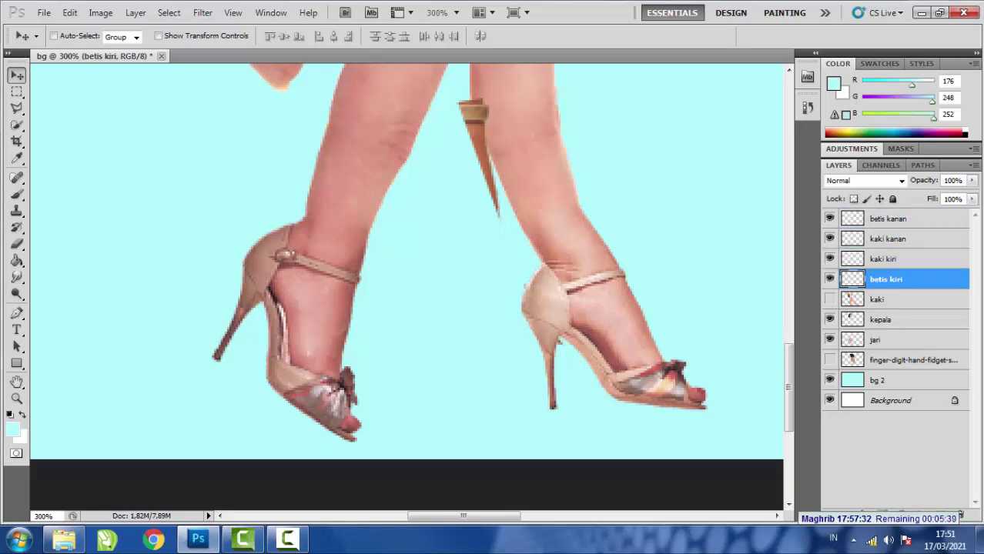
Check the betis kiri layer by toggling its visibility, delete it, and hide the kaki layer.
scroll(789, 385, up, 5)
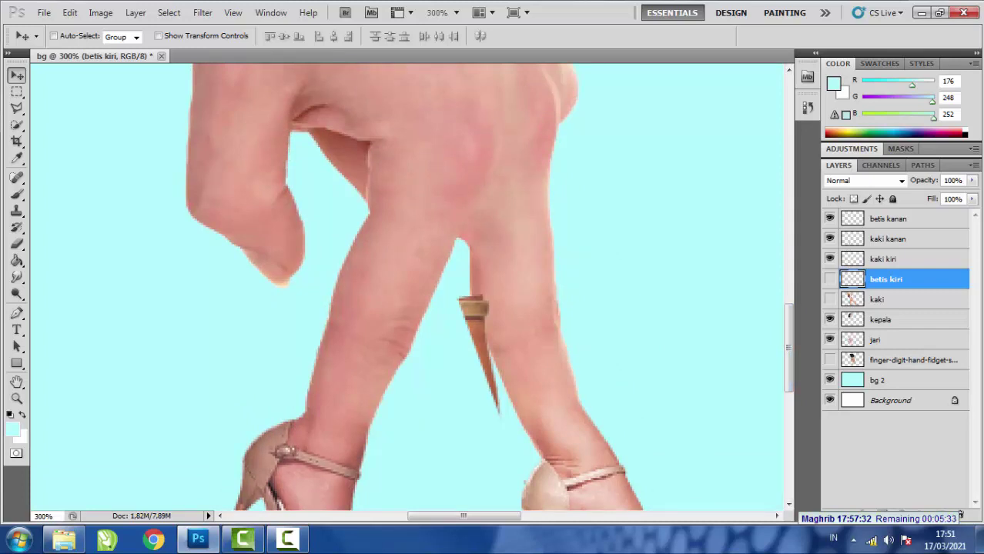
click(829, 279)
click(829, 279)
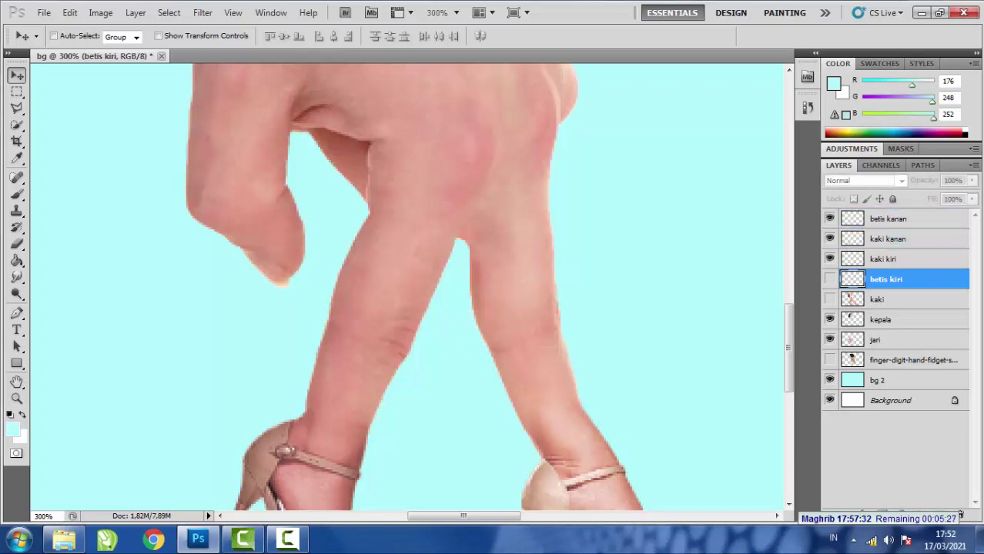
click(829, 278)
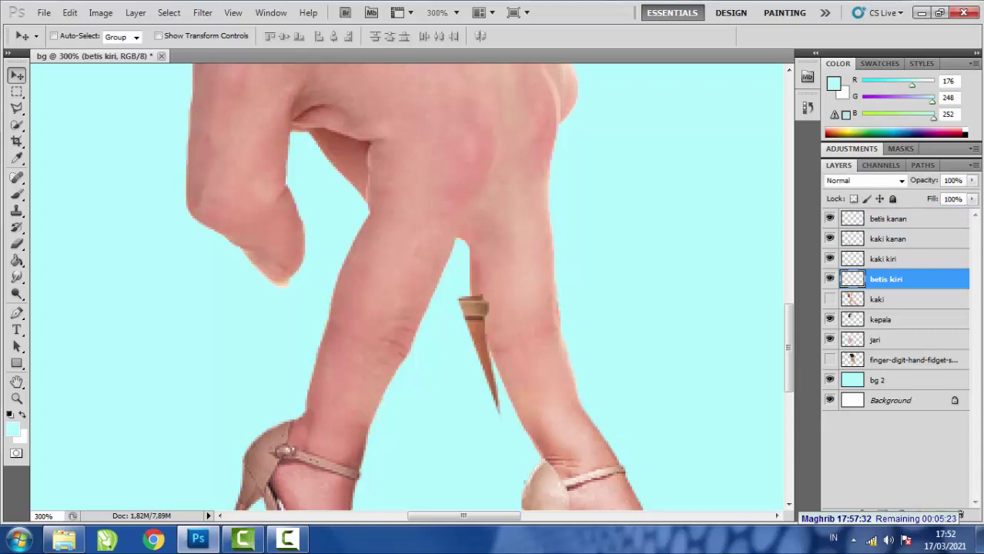
drag(886, 279, 961, 514)
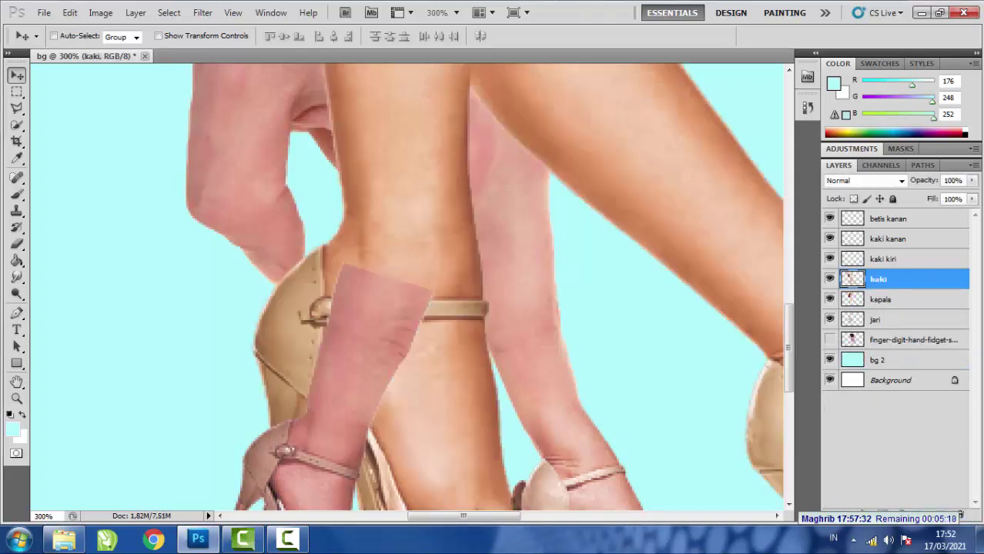
click(829, 279)
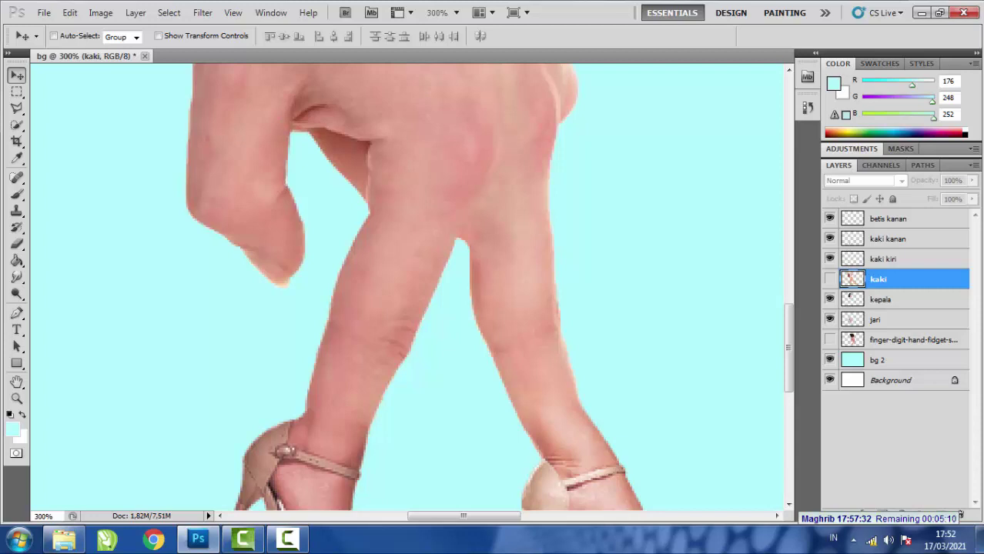
Copy the front lower leg from the kaki kiri layer to a new layer, using a Polygonal Lasso outline from finger to ankle strap.
click(886, 260)
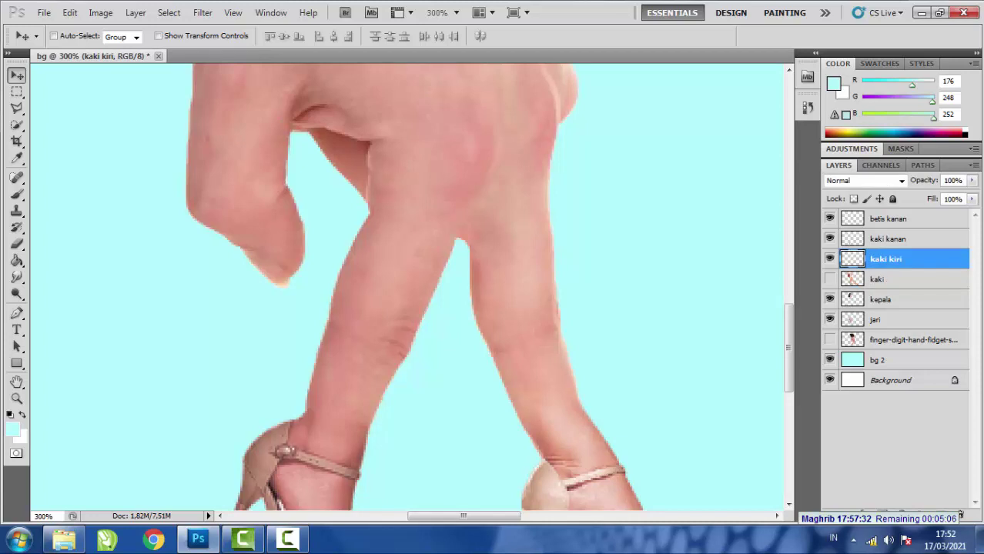
scroll(407, 286, down, 1)
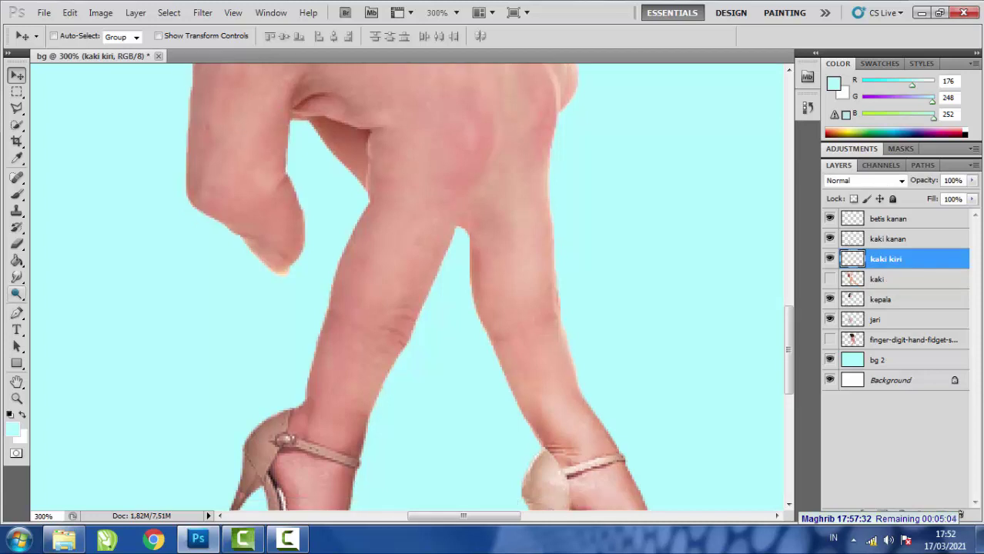
click(17, 108)
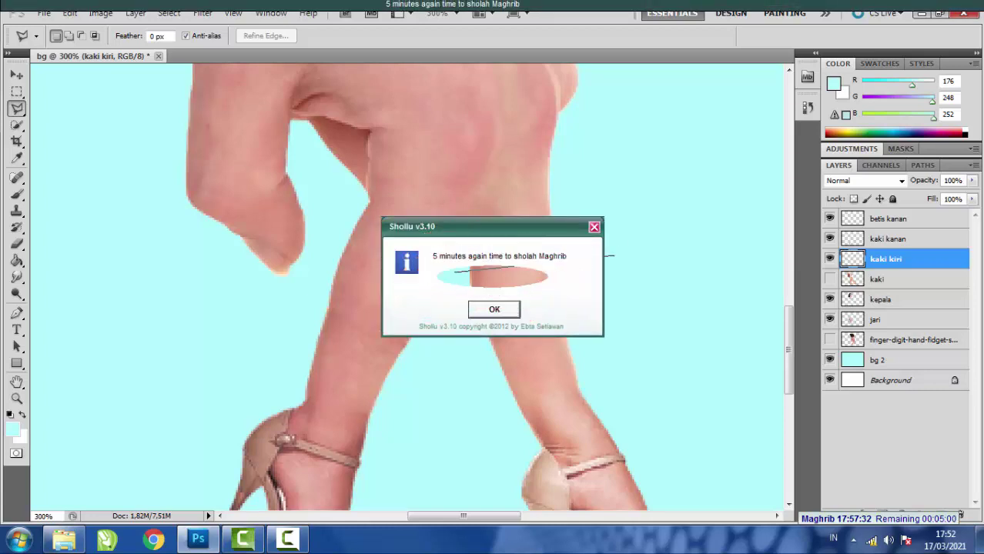
click(594, 227)
double_click(593, 224)
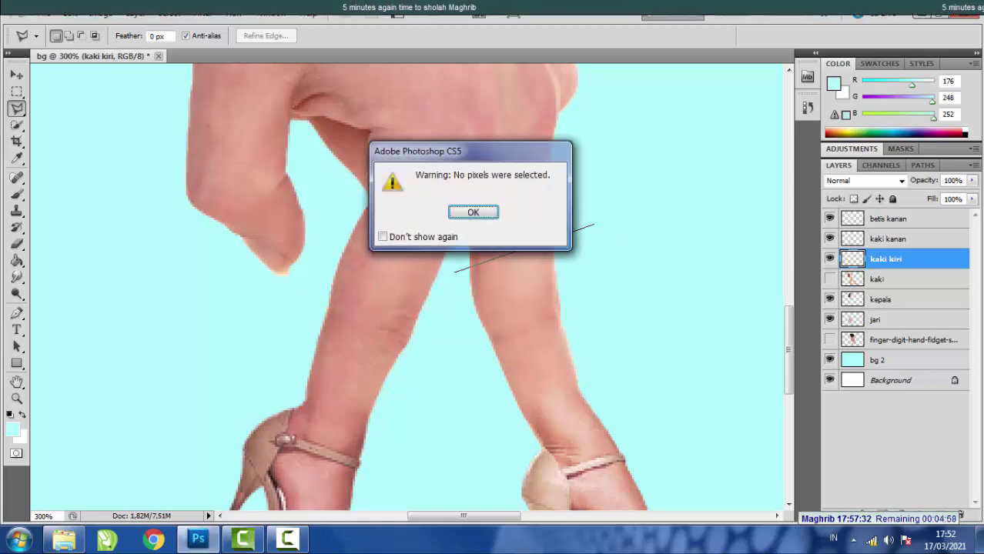
key(Return)
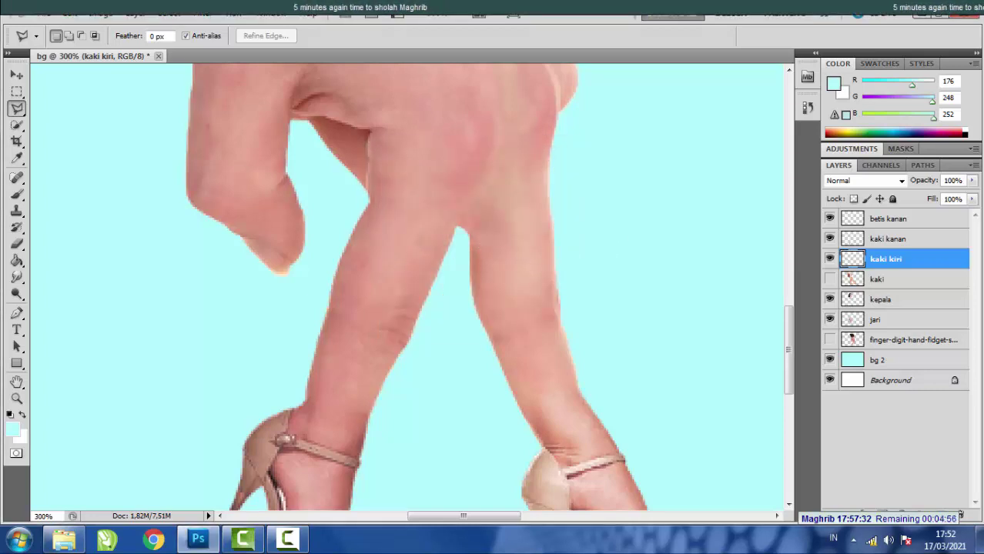
click(455, 281)
click(573, 252)
click(633, 406)
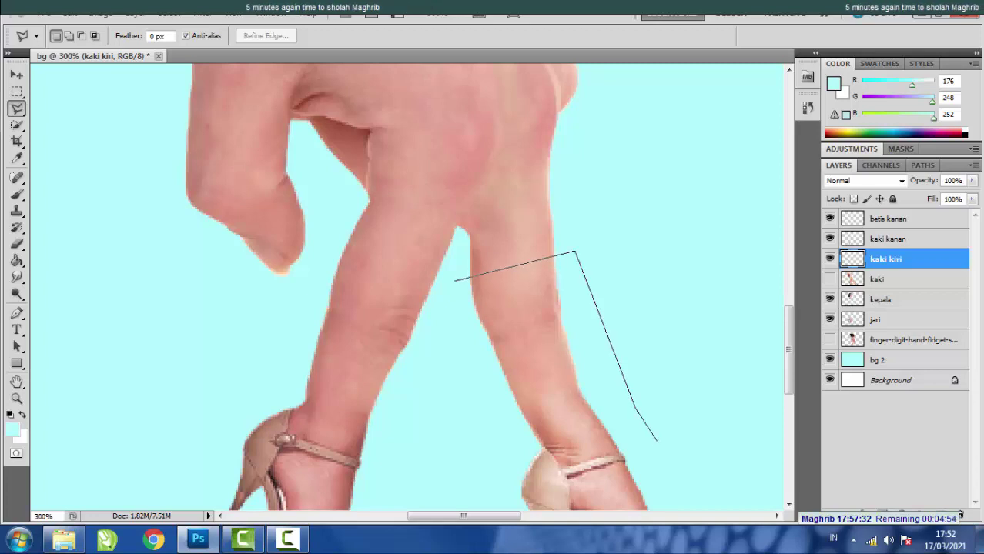
click(684, 487)
click(670, 500)
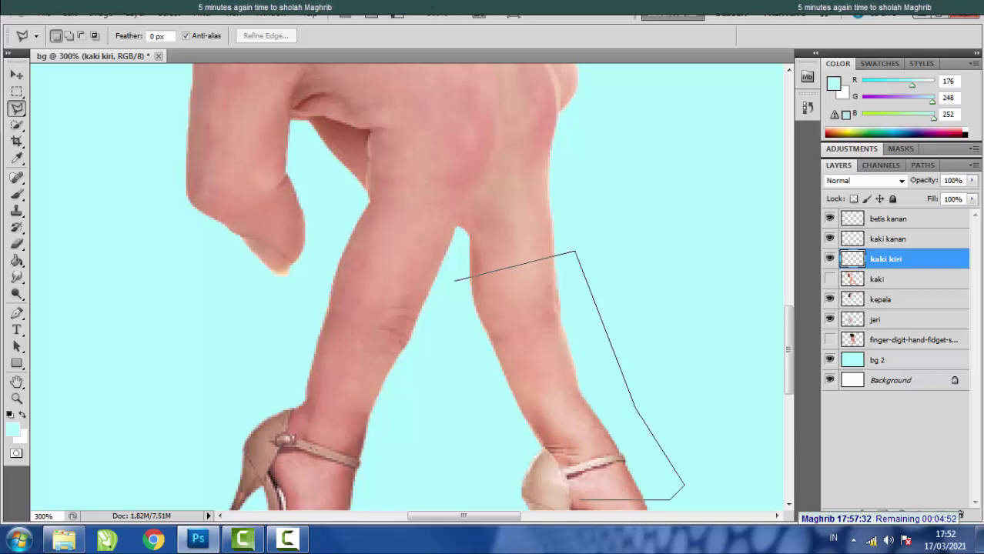
click(582, 500)
click(514, 463)
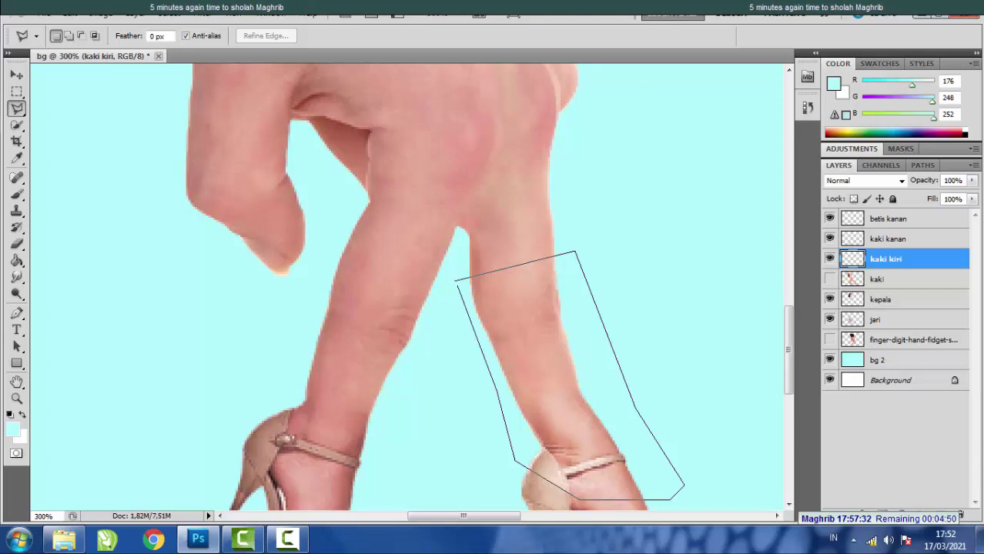
click(457, 282)
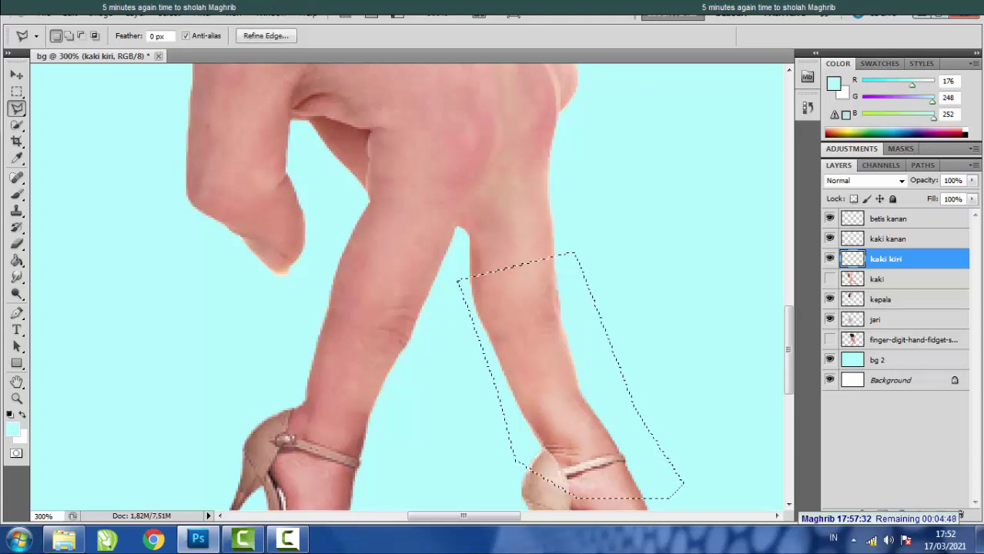
key(ctrl+j)
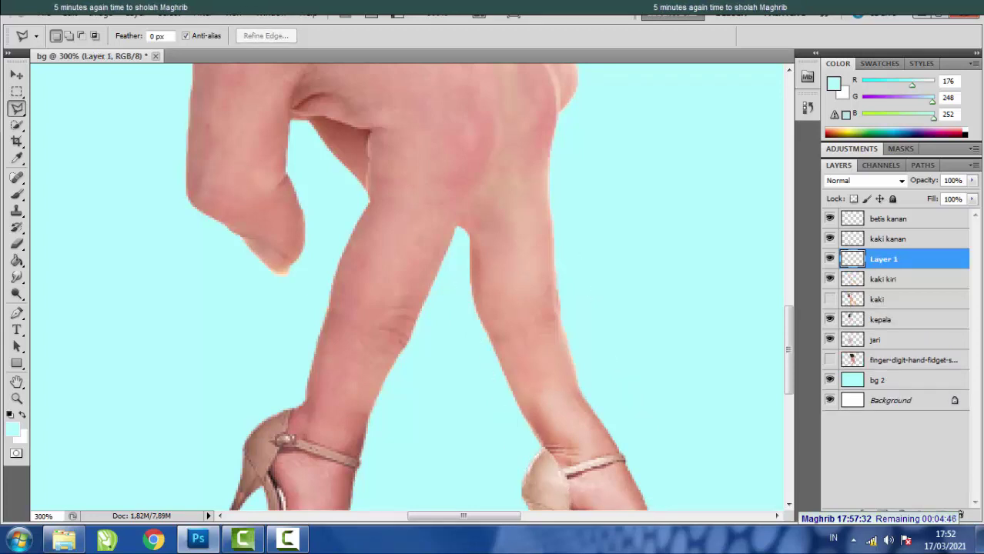
Rename the copied leg layer as betis kiri and move it to the top of the layer stack.
double_click(884, 259)
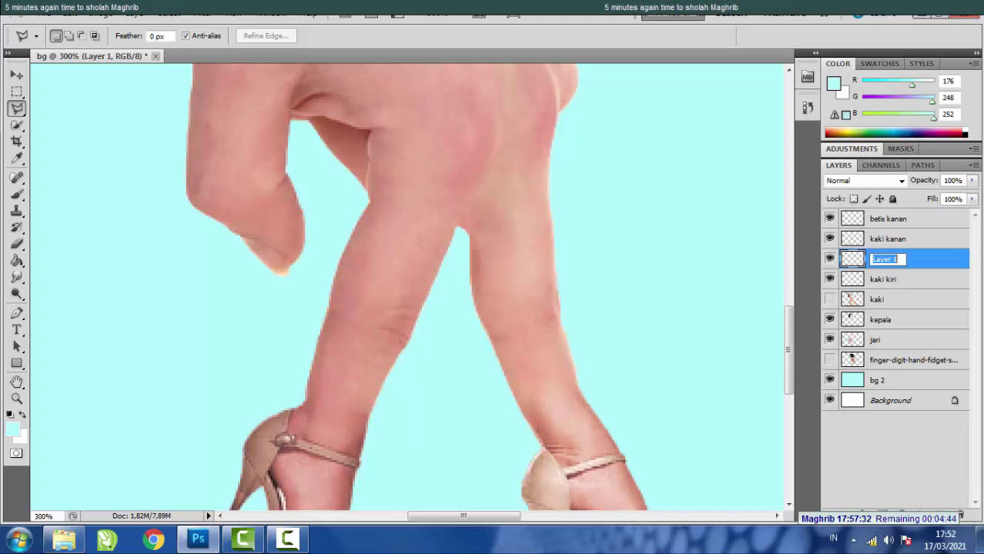
text(bet)
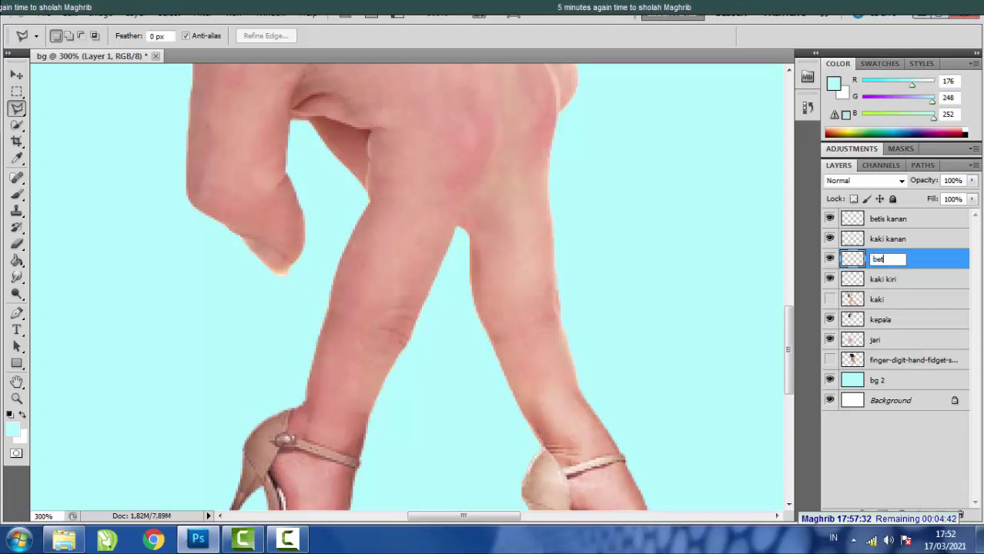
text(is kiri)
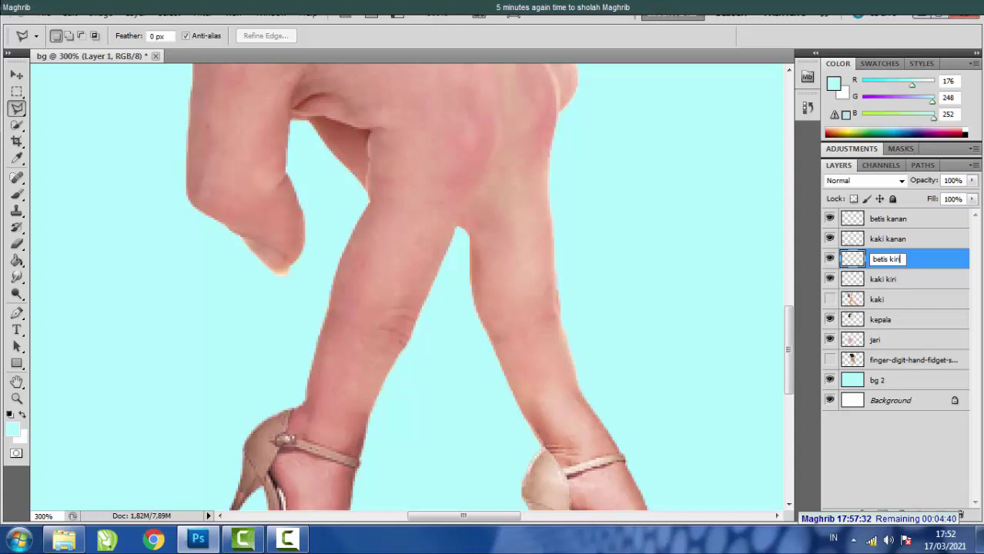
key(Return)
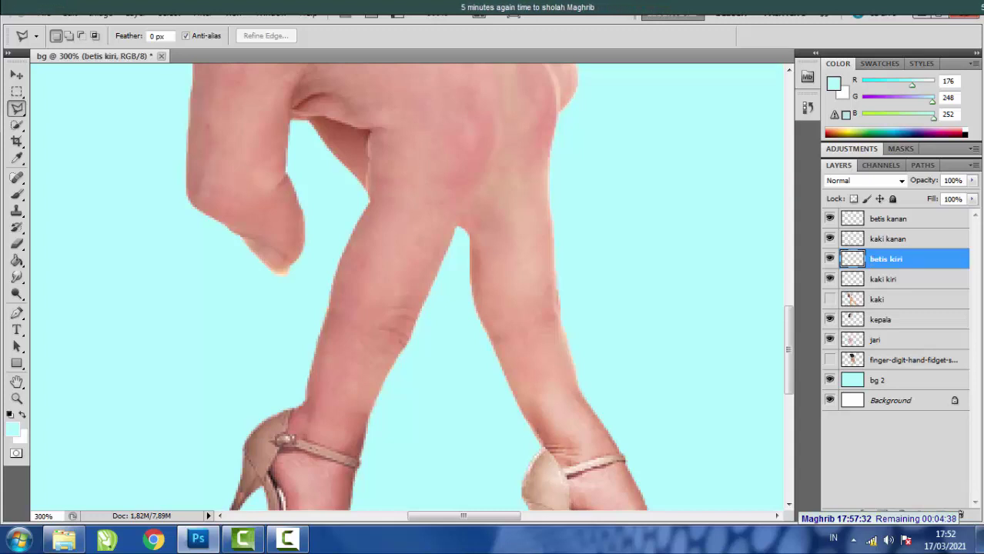
drag(897, 259, 897, 219)
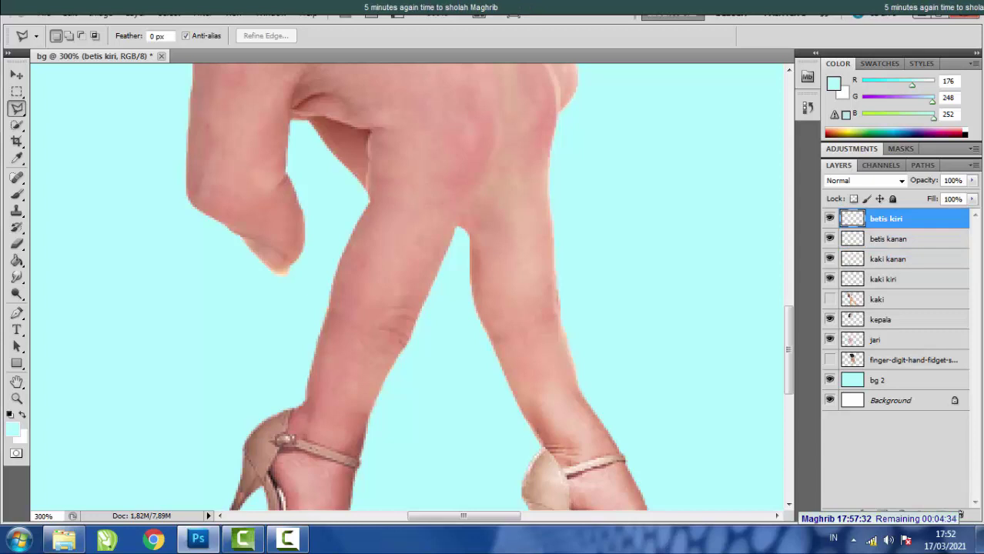
Set up the Smudge tool with a 15 px brush for the betis kiri layer.
scroll(409, 285, down, 5)
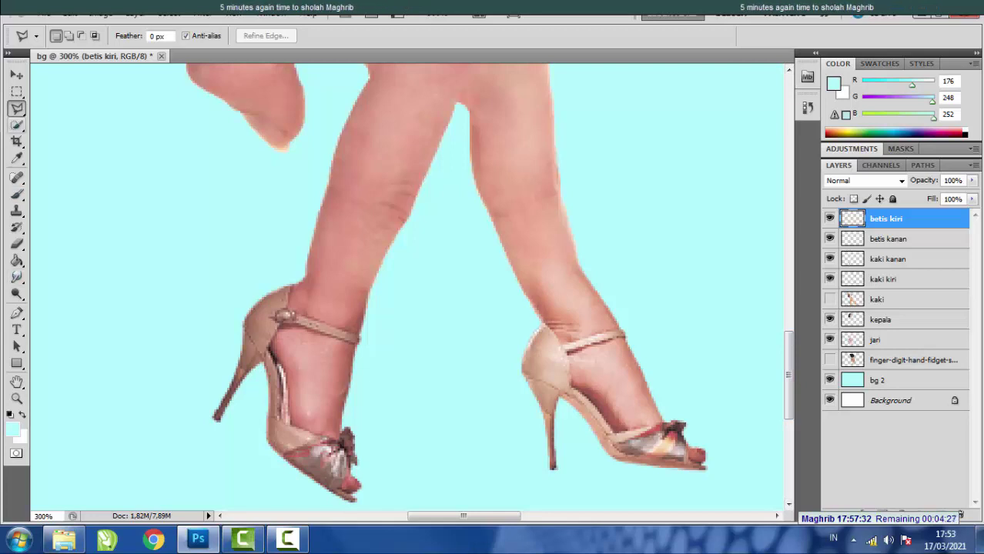
click(16, 74)
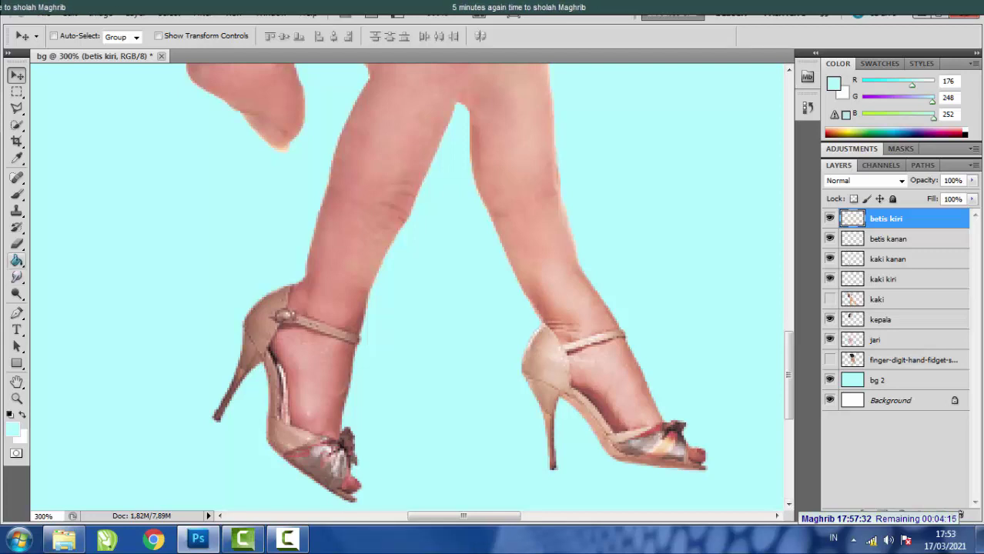
key(r)
right_click(17, 278)
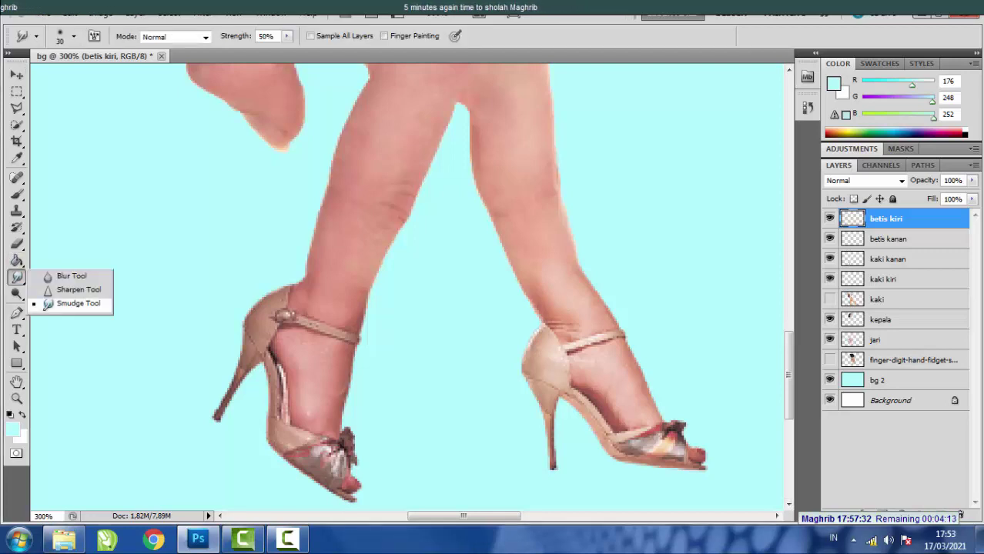
click(77, 305)
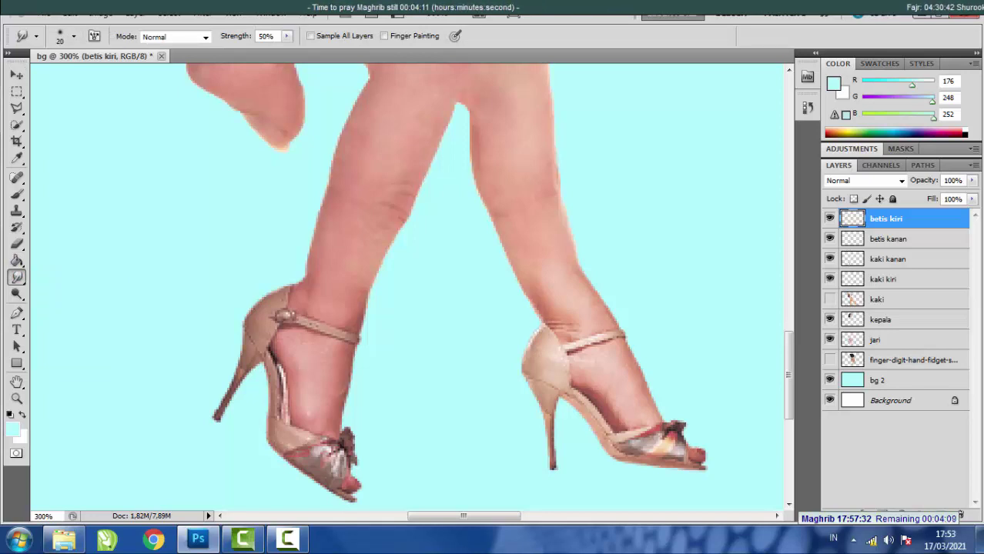
click(74, 36)
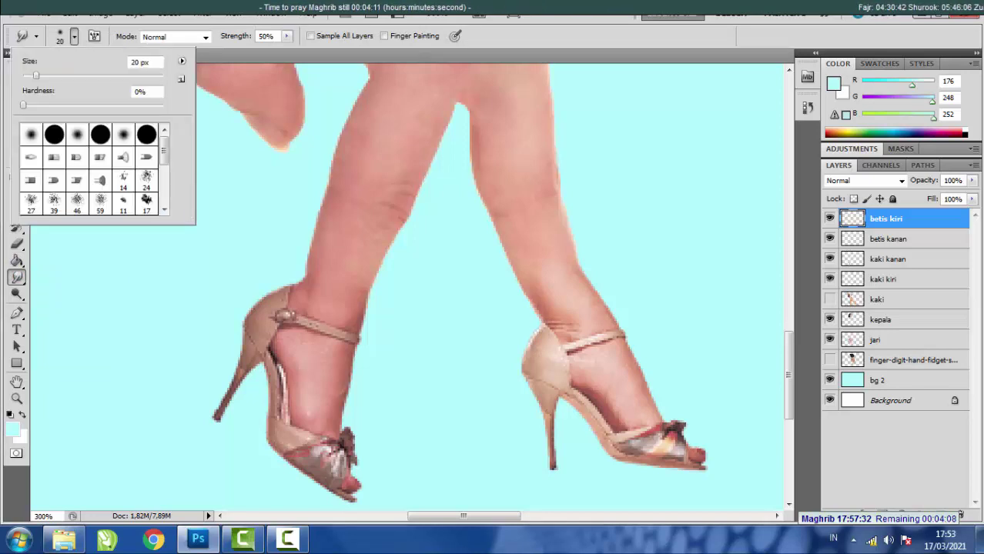
key([)
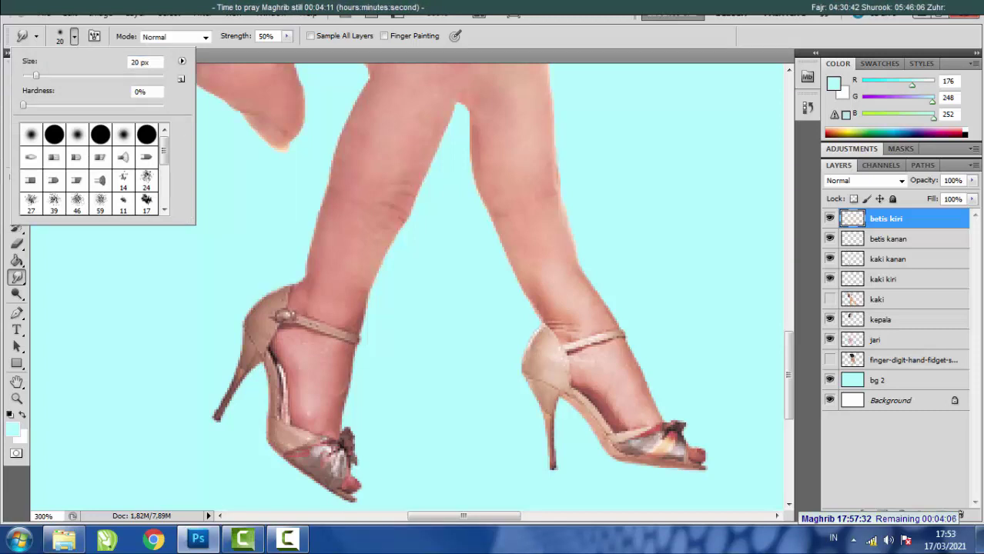
key(Return)
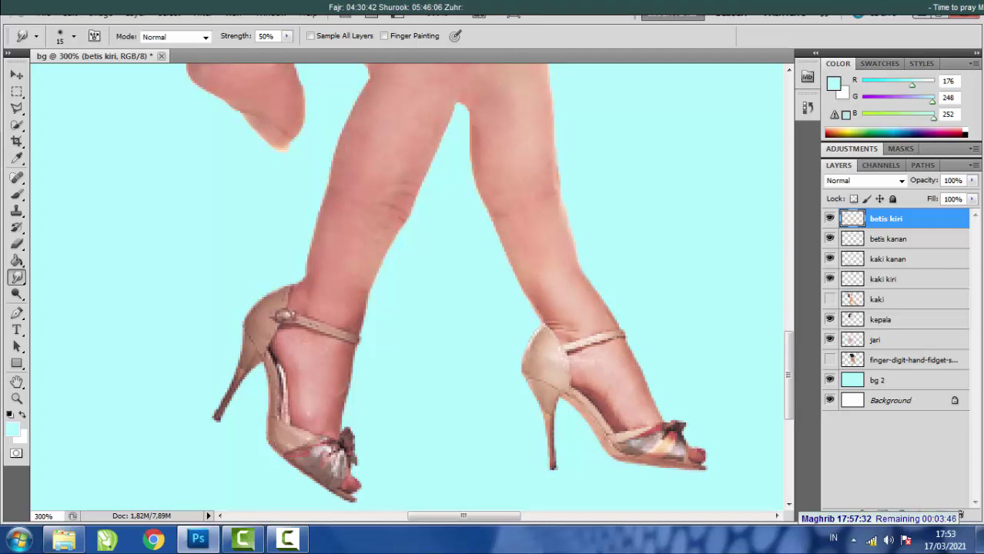
Merge all the layers from betis kiri down to jari into a single figure layer.
key(ctrl+minus)
key(ctrl+minus)
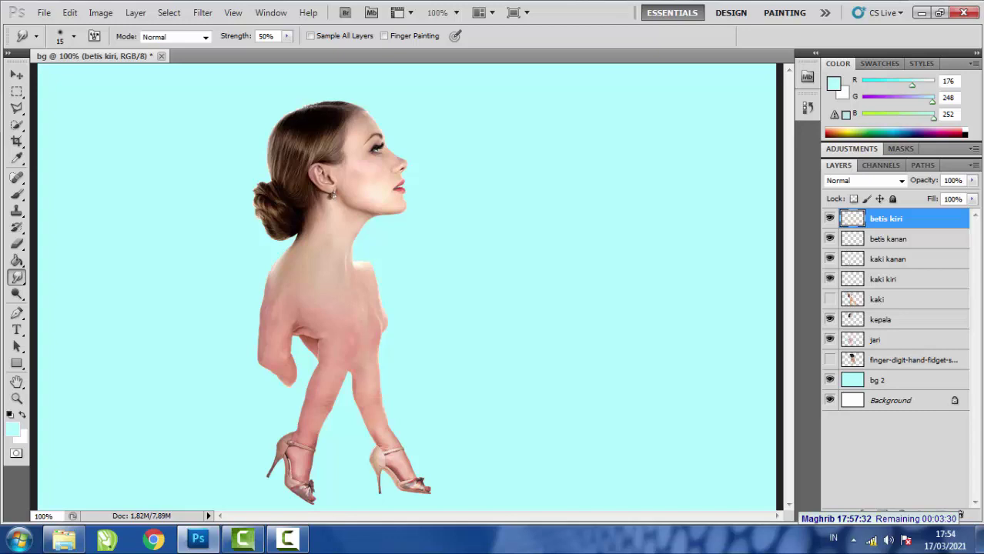
click(17, 74)
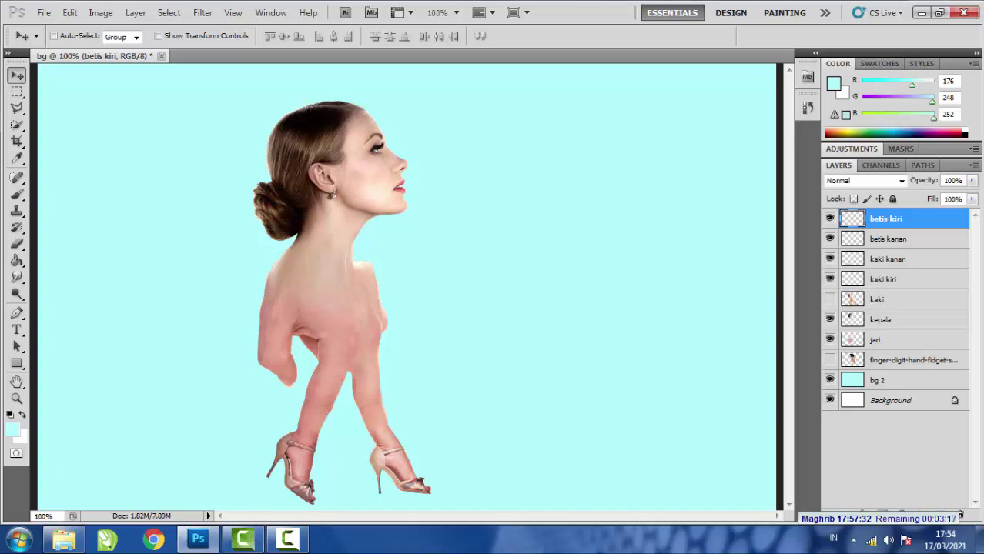
shift+click(898, 340)
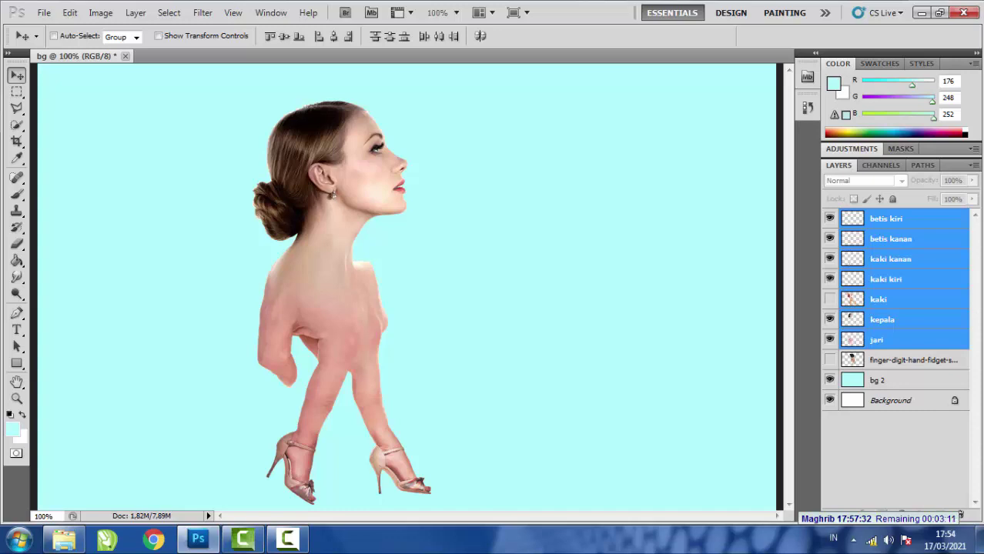
right_click(892, 342)
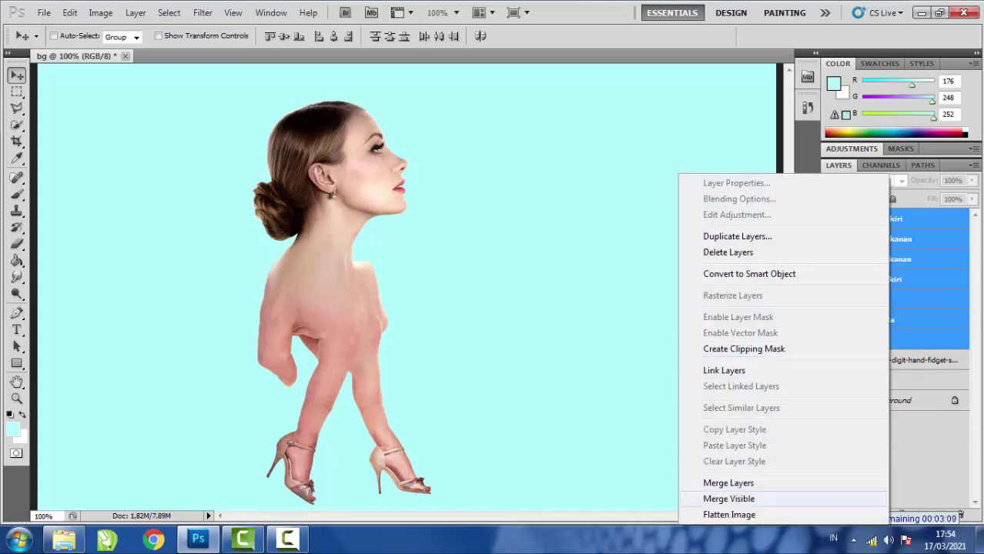
click(729, 483)
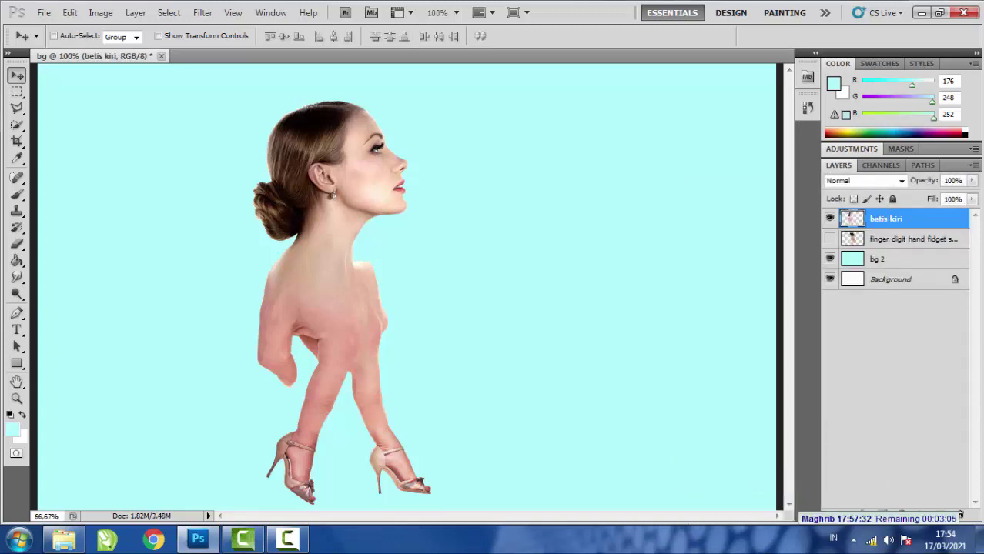
Scale the merged figure to about 52.58% and reposition it at about X 387.52 px, Y 411.37 px.
key(ctrl+minus)
key(ctrl+t)
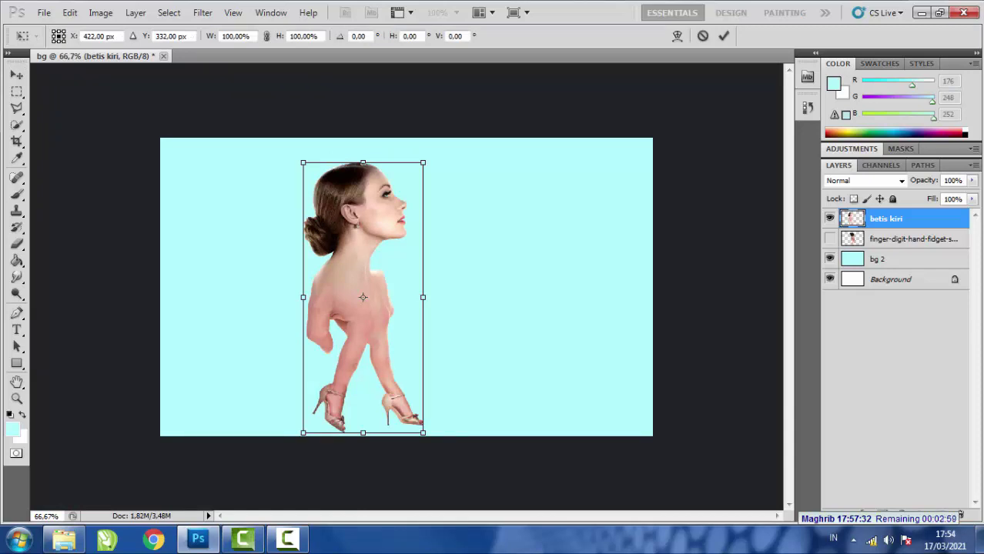
drag(423, 162, 396, 227)
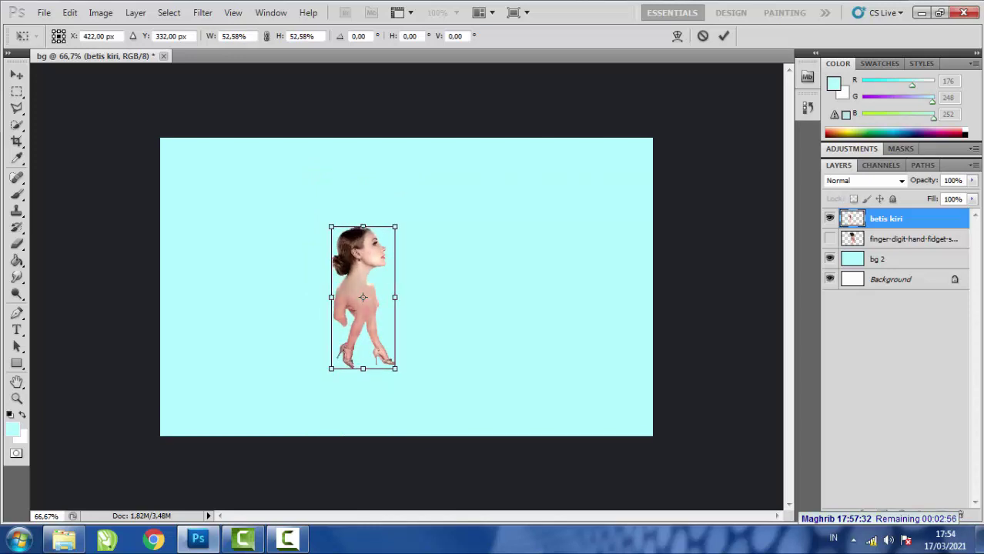
drag(362, 308, 347, 347)
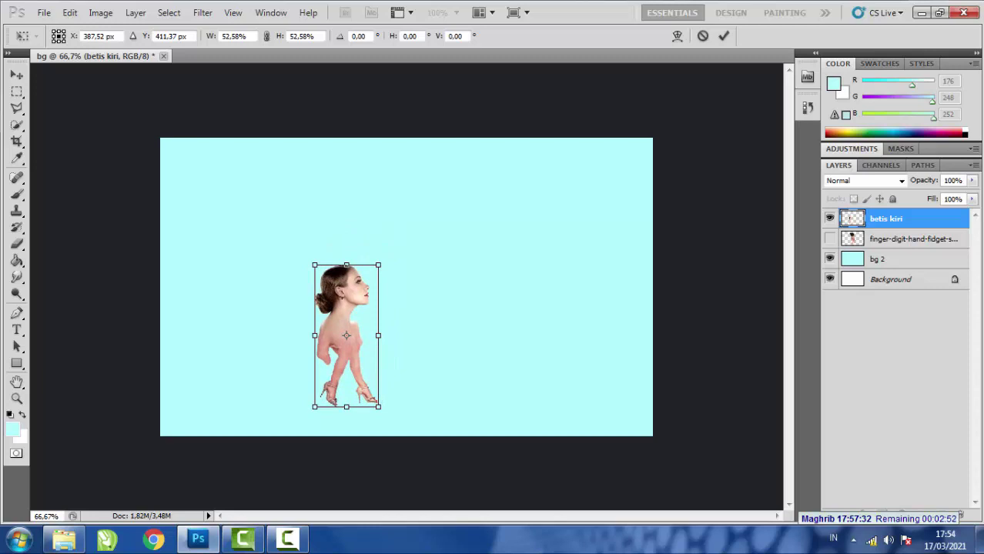
click(724, 36)
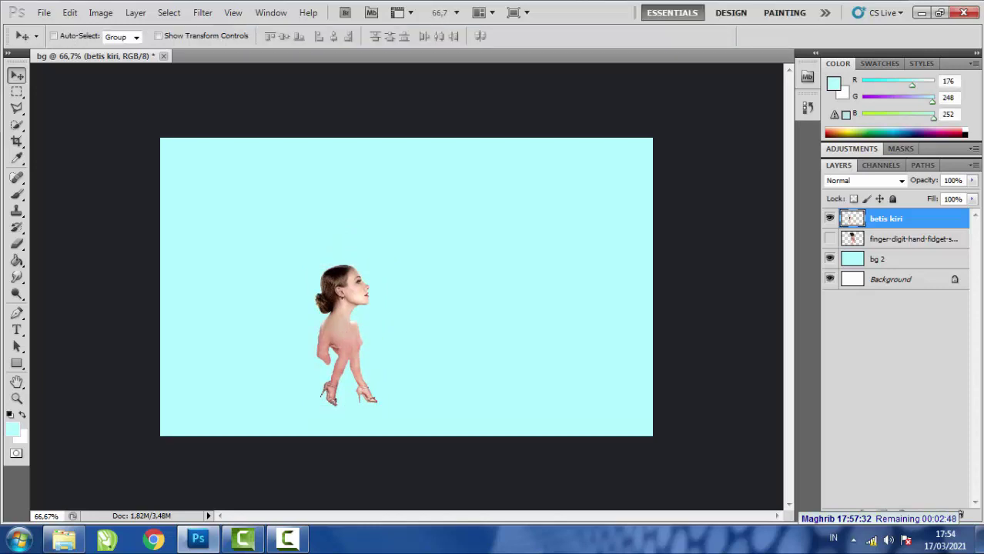
Place the screen_shot_2020-03 building photo from the HAZET (D:) folder in Windows Explorer directly above the Background layer.
click(891, 280)
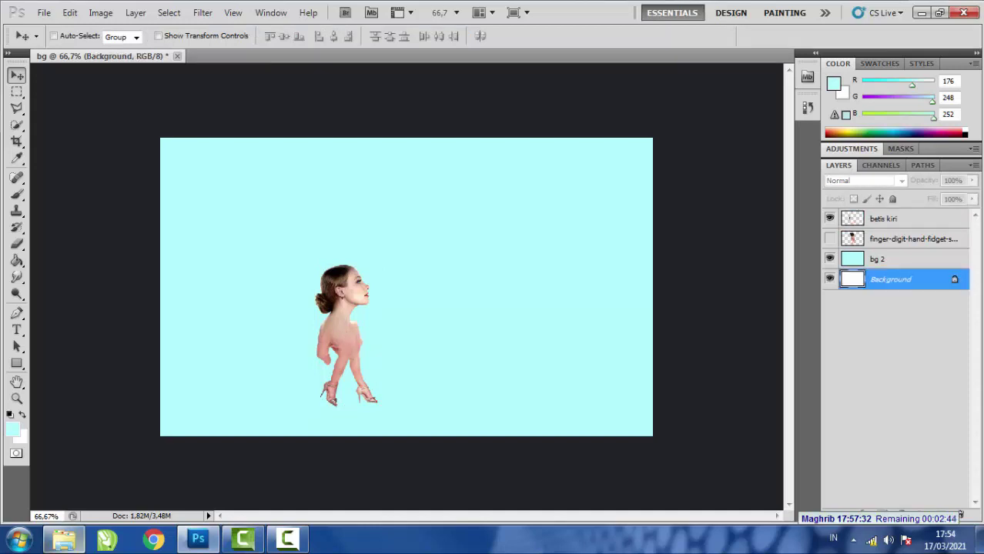
click(65, 539)
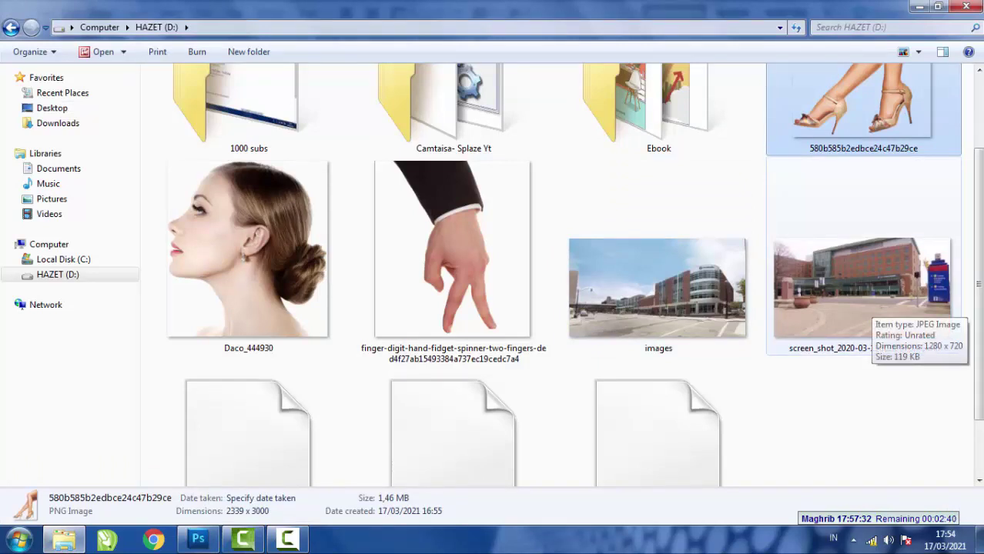
click(866, 308)
drag(862, 308, 407, 287)
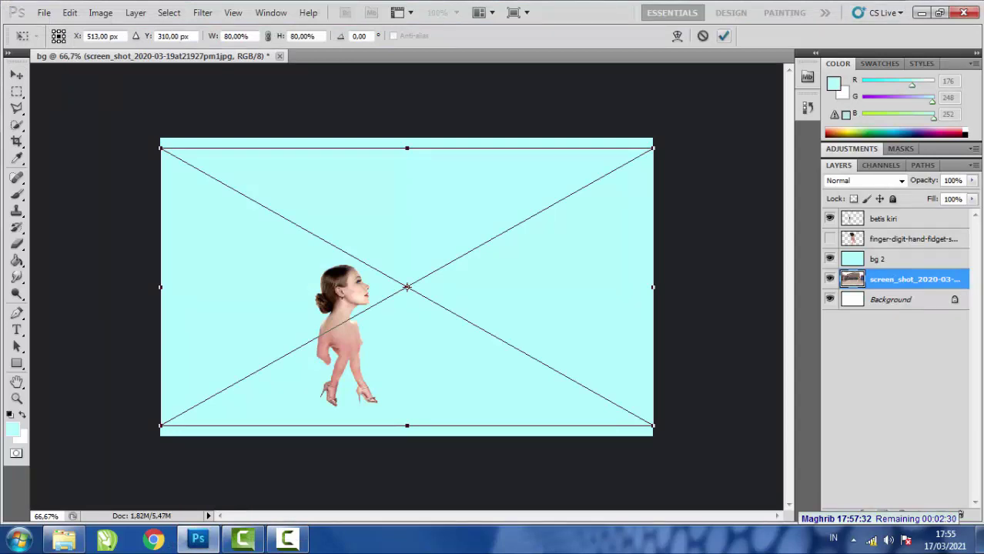
click(724, 36)
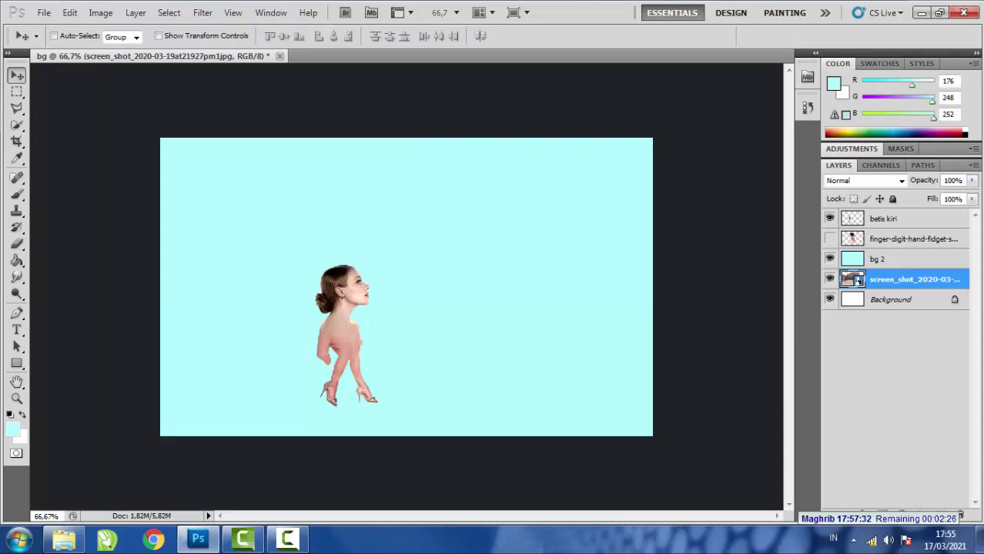
Move the screen_shot_2020-03 building photo layer above the bg 2 layer.
drag(914, 279, 915, 256)
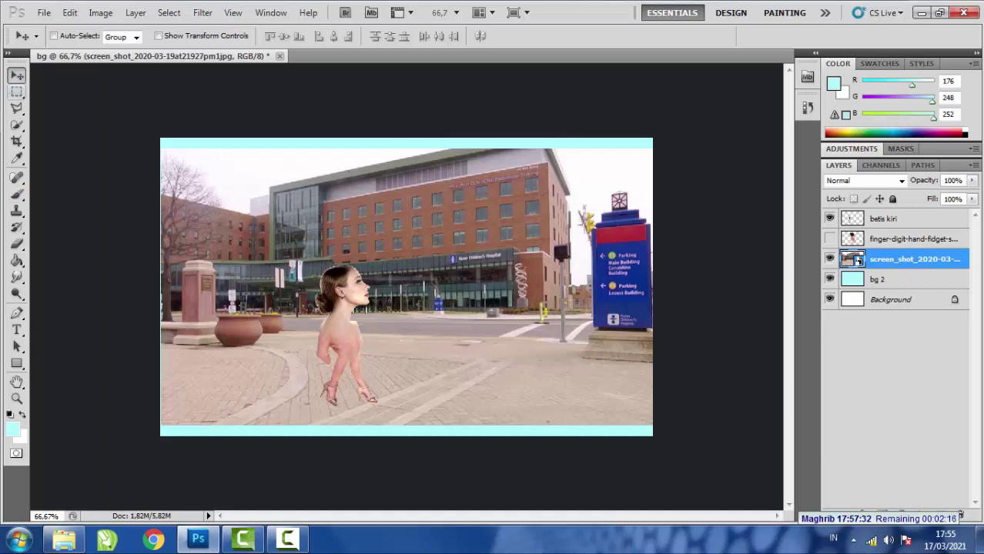
click(16, 91)
drag(160, 425, 651, 405)
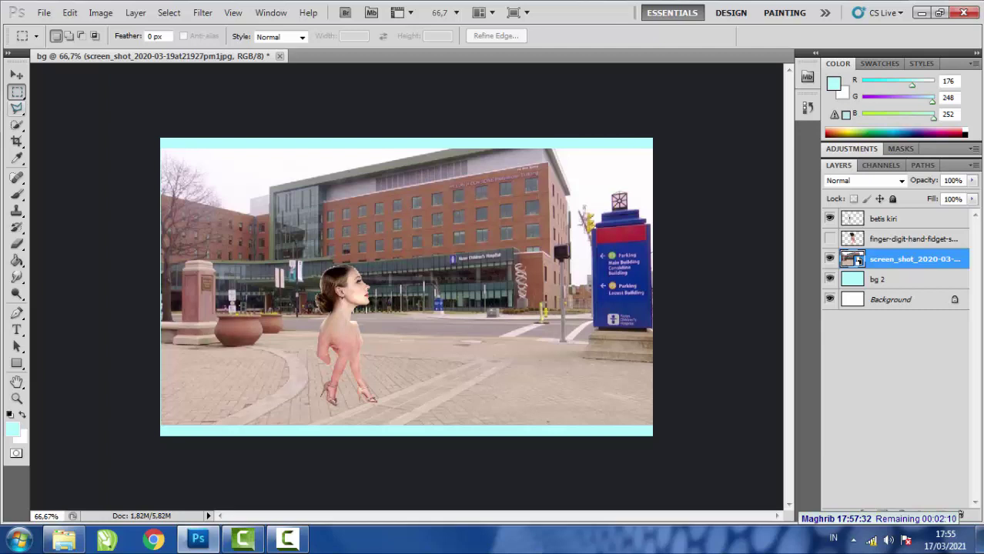
right_click(17, 92)
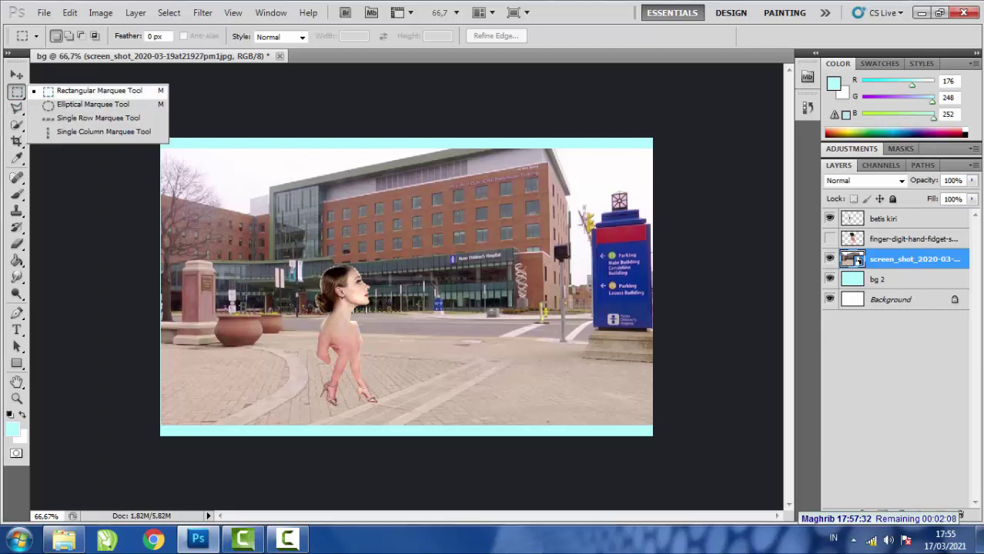
click(99, 91)
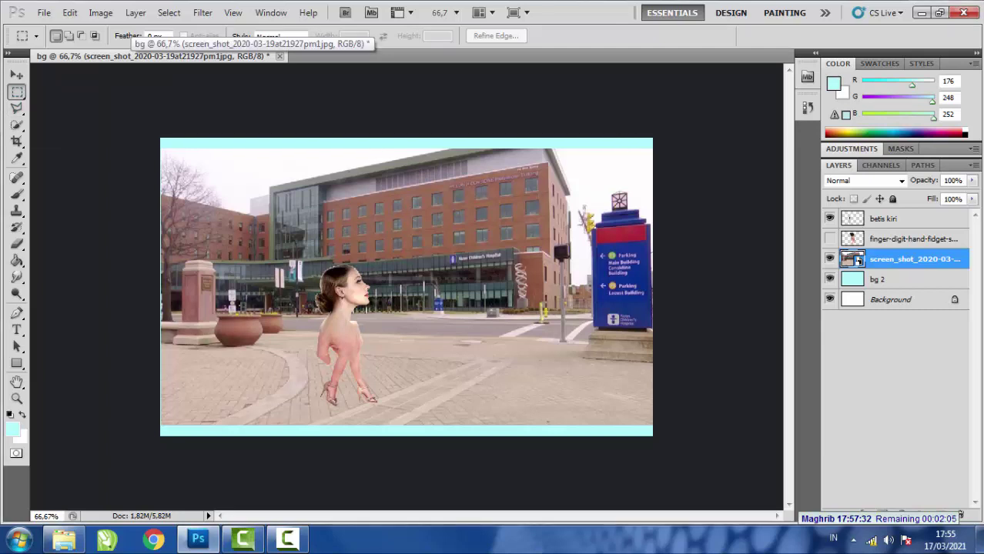
drag(653, 423, 160, 348)
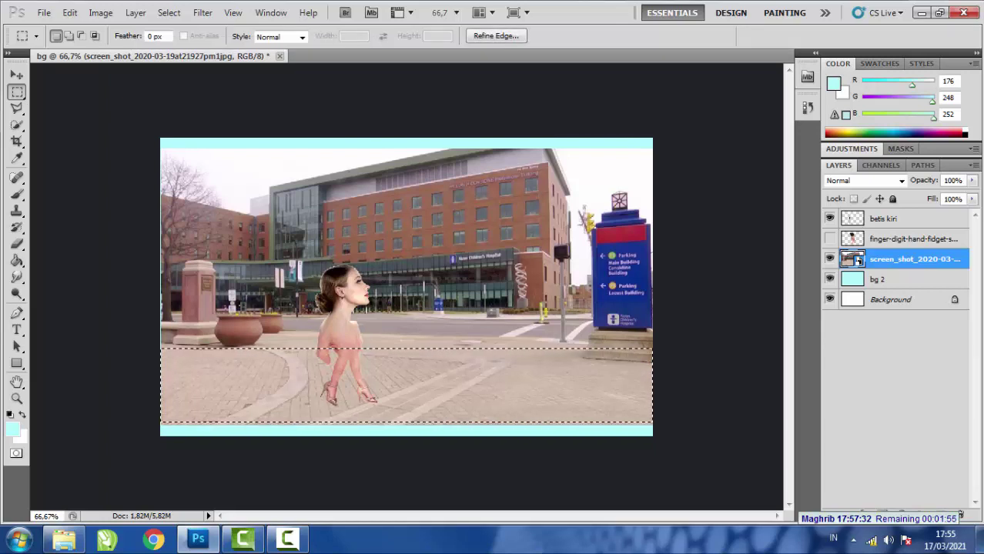
key(ctrl+d)
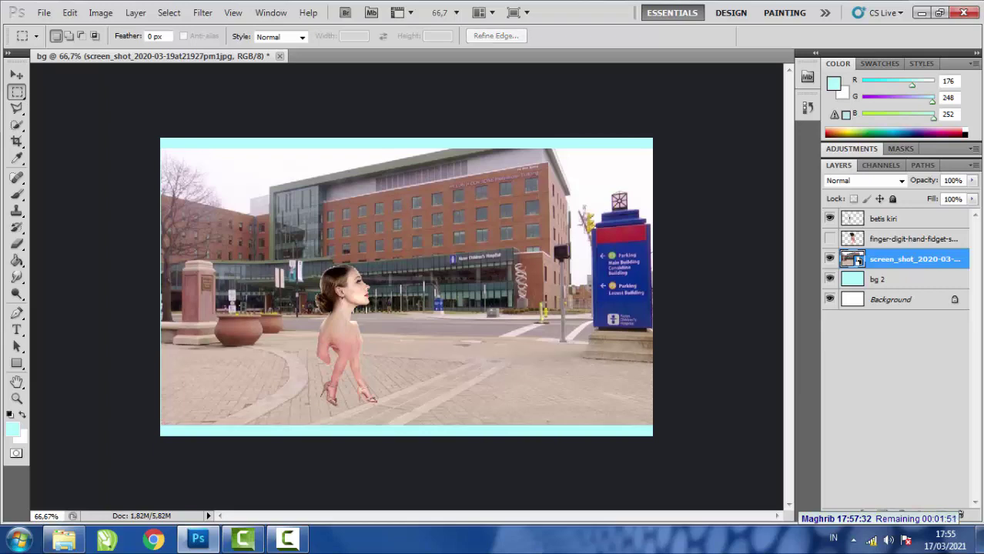
Start a Pen path along the far edge of the pavement and up over the blue parking sign's top edge.
key(ctrl+plus)
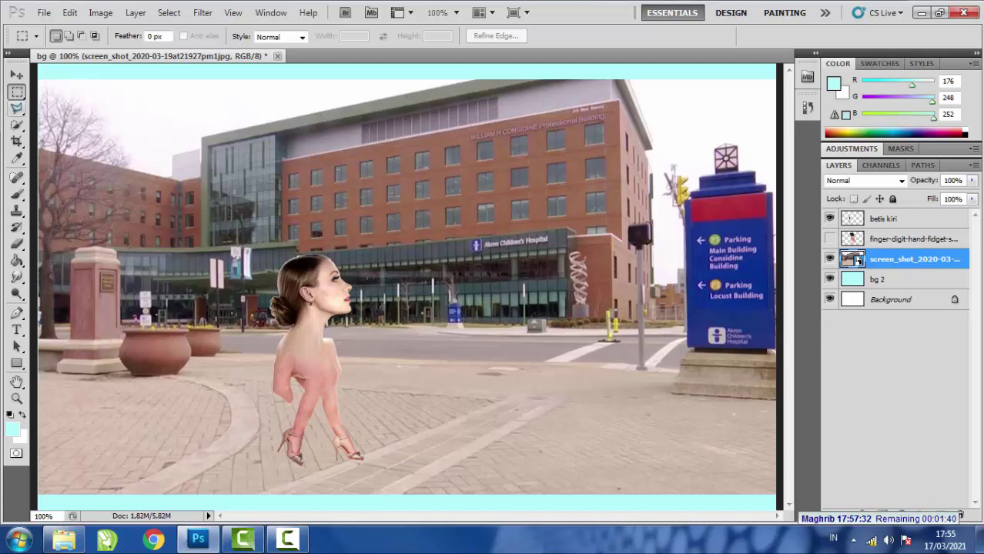
click(16, 313)
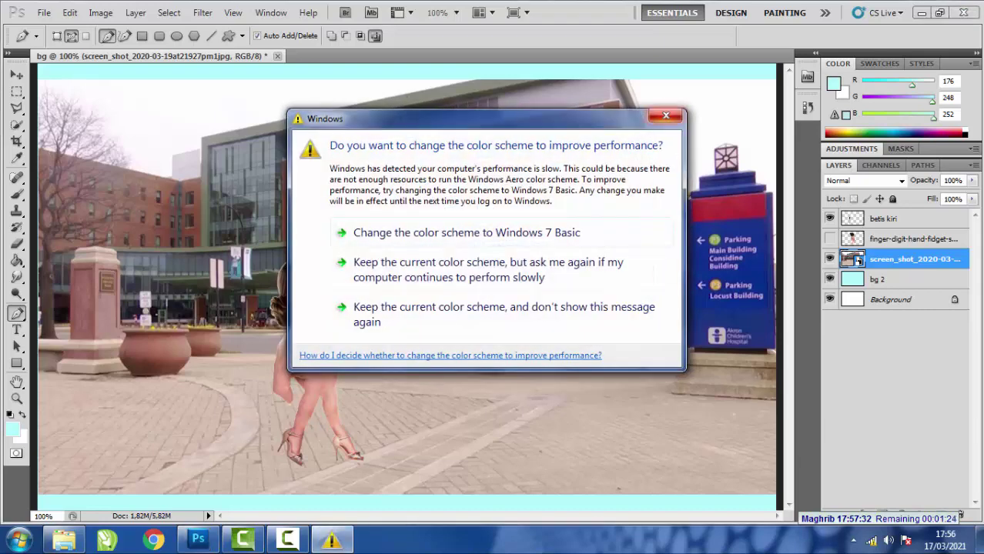
click(666, 116)
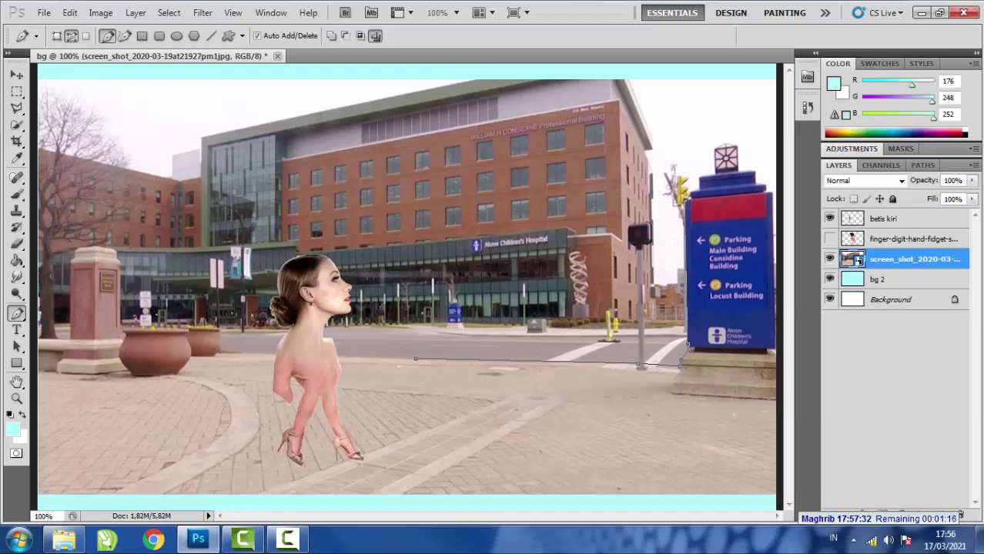
click(773, 193)
key(ctrl+minus)
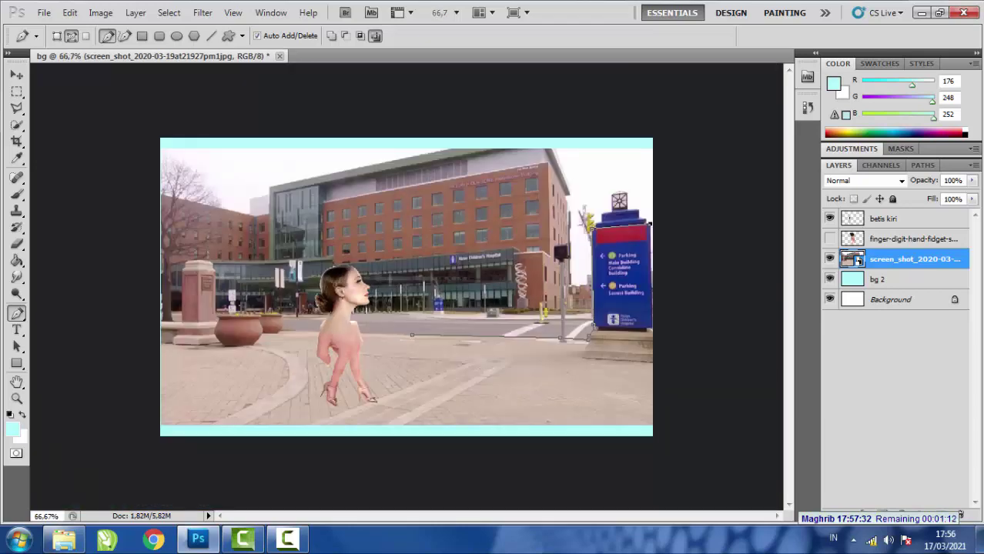
Continue the path down the sign's outer side, around the photo's lower corners and up to the low wall at its other edge.
click(659, 348)
click(652, 327)
click(655, 362)
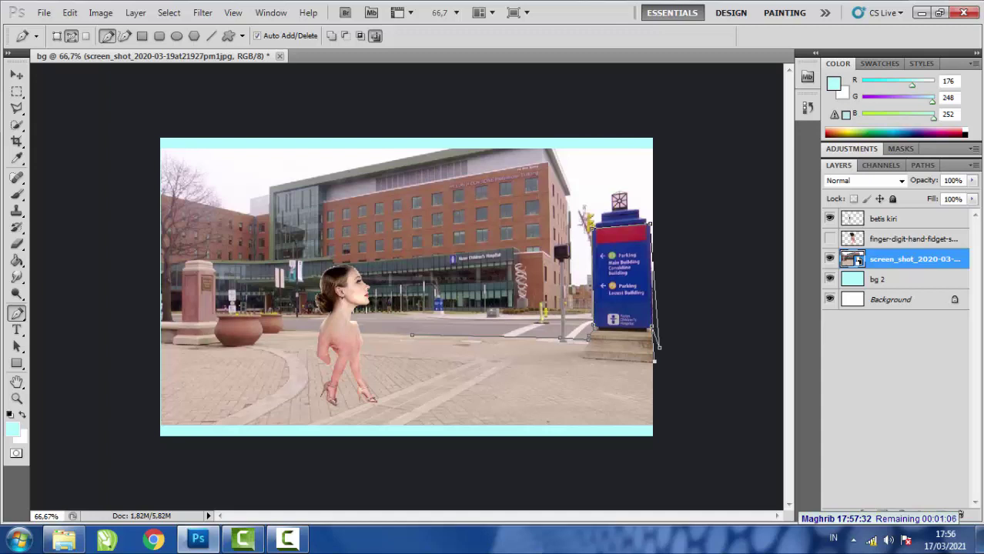
click(653, 424)
click(161, 428)
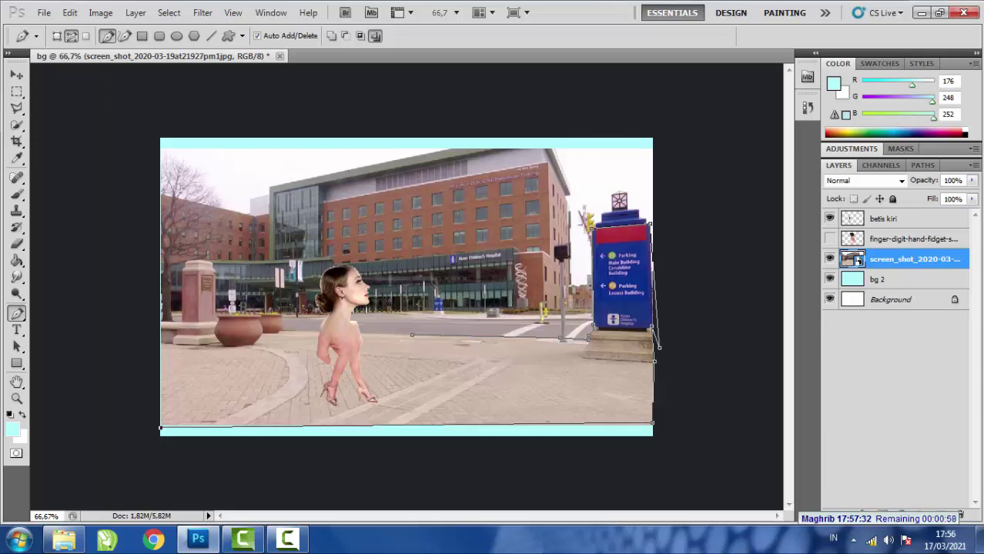
click(161, 322)
Trace the path along the low wall, around the stone pillar and across the rims of both flower pots.
key(ctrl+plus)
key(ctrl+plus)
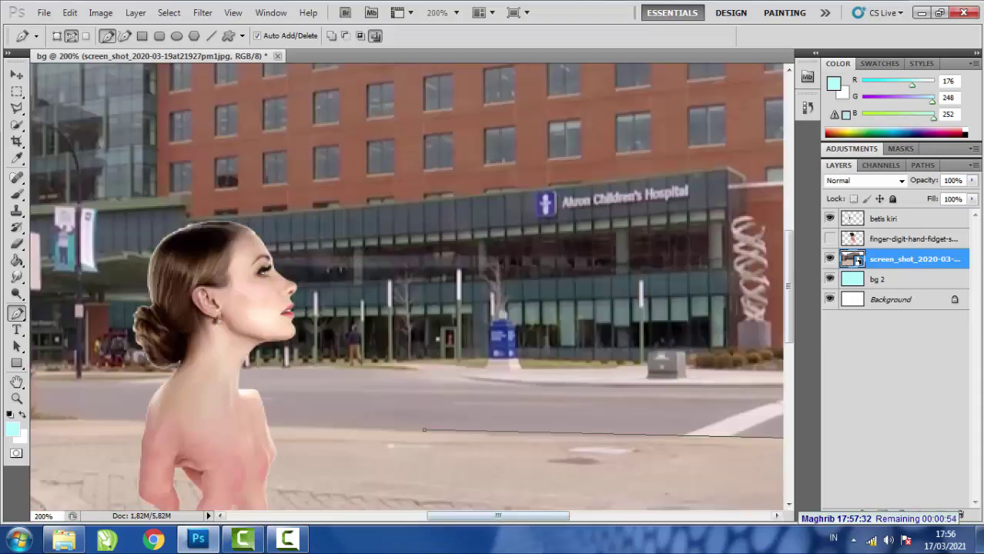
drag(499, 516, 410, 516)
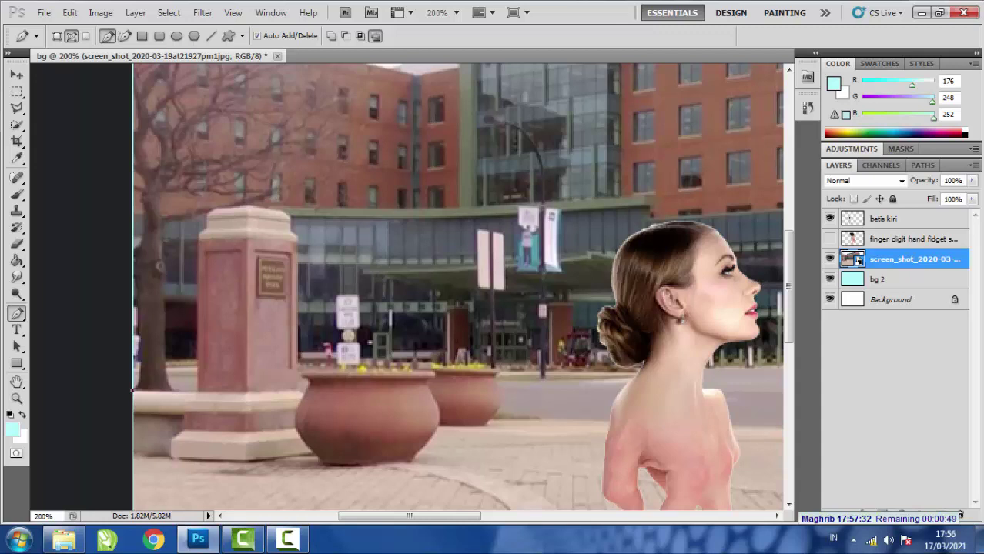
click(197, 392)
click(197, 232)
click(208, 214)
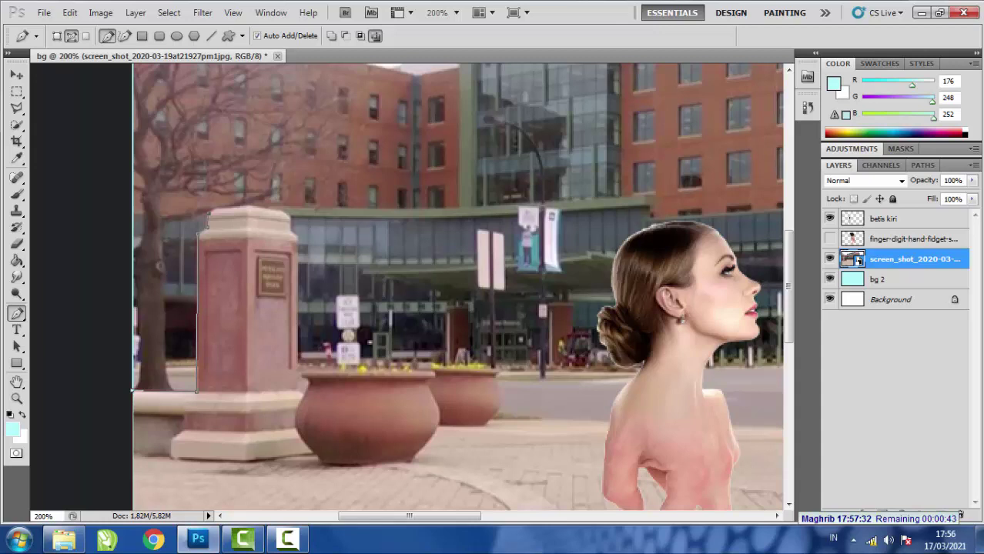
click(248, 208)
click(281, 212)
click(291, 219)
click(494, 367)
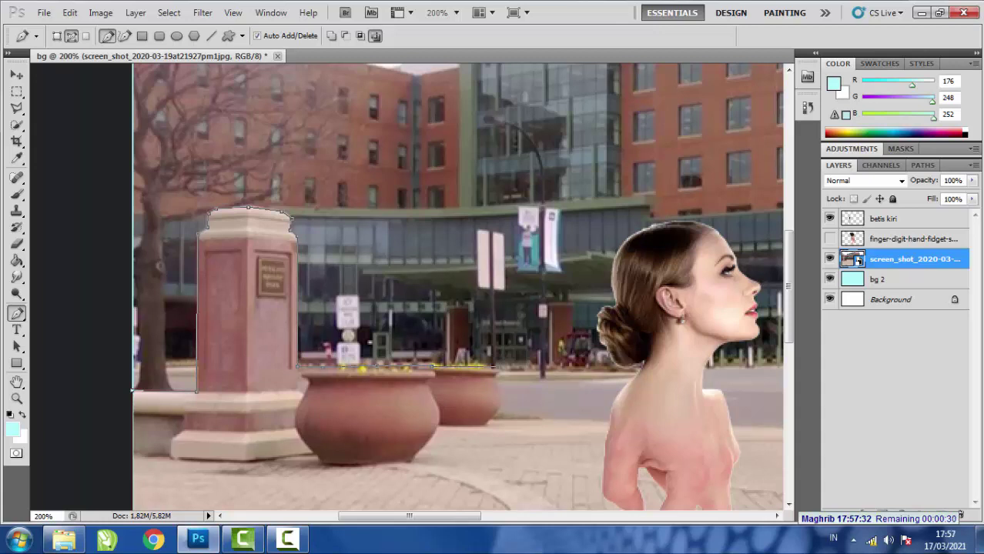
Follow the curved side of the rear flower pot and close the path at its starting point on the pavement edge.
click(498, 378)
drag(502, 402, 495, 412)
click(491, 421)
drag(416, 516, 446, 516)
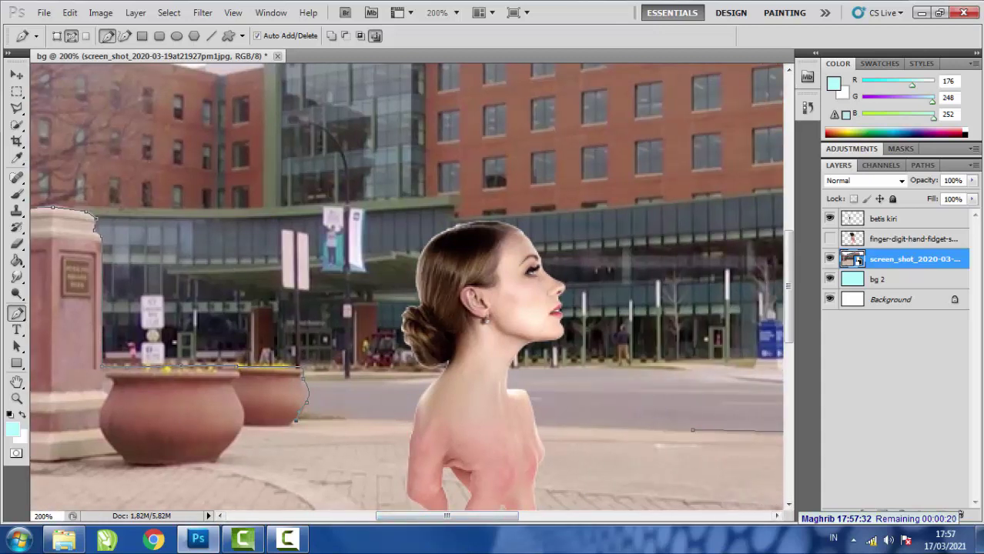
click(693, 431)
Turn the path into a new anti-aliased selection with a 0 px feather radius and copy the selected foreground to a new layer.
right_click(678, 256)
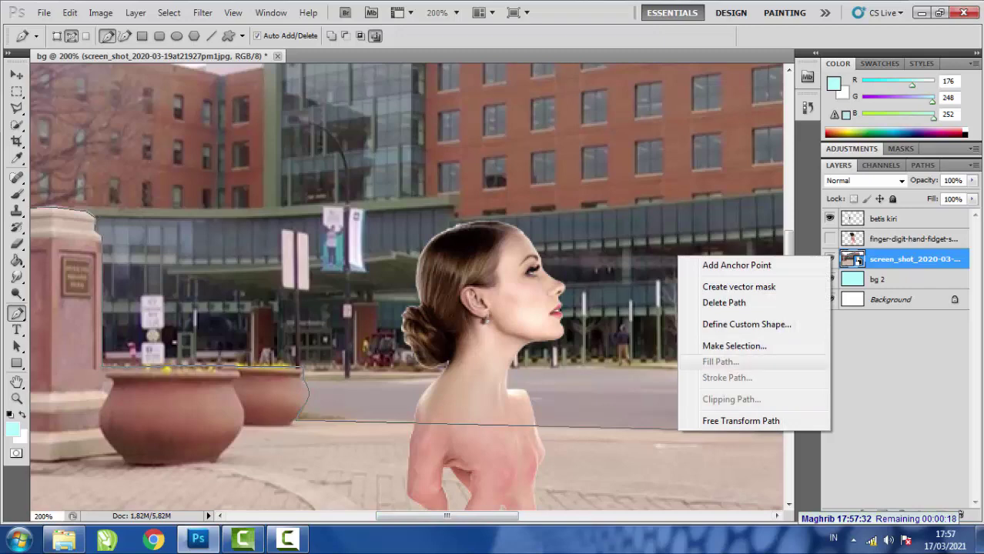
click(740, 346)
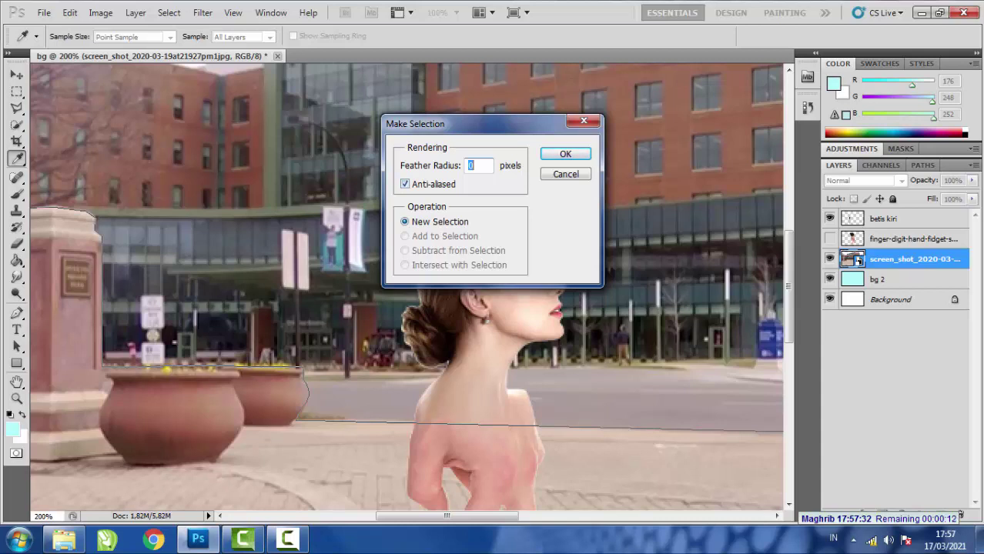
key(Return)
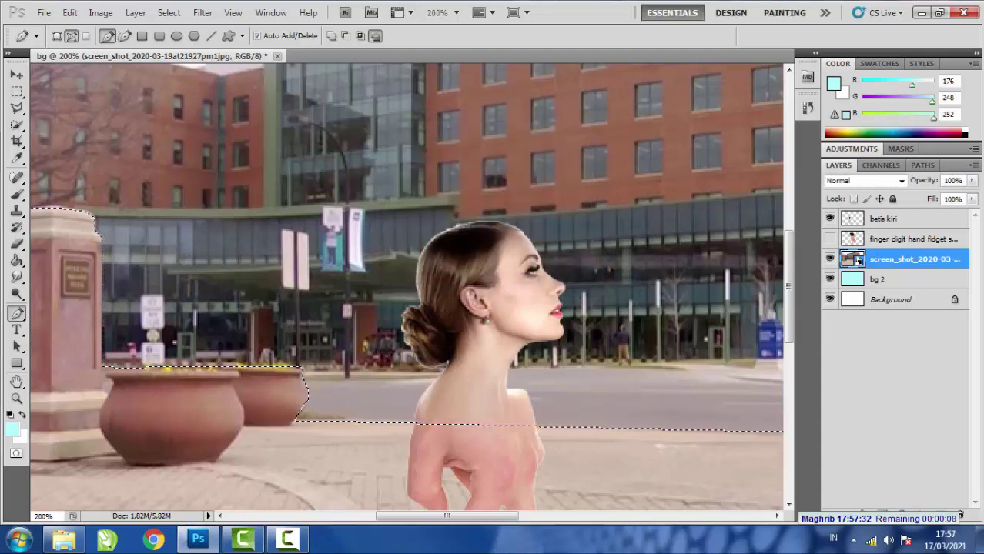
key(ctrl+j)
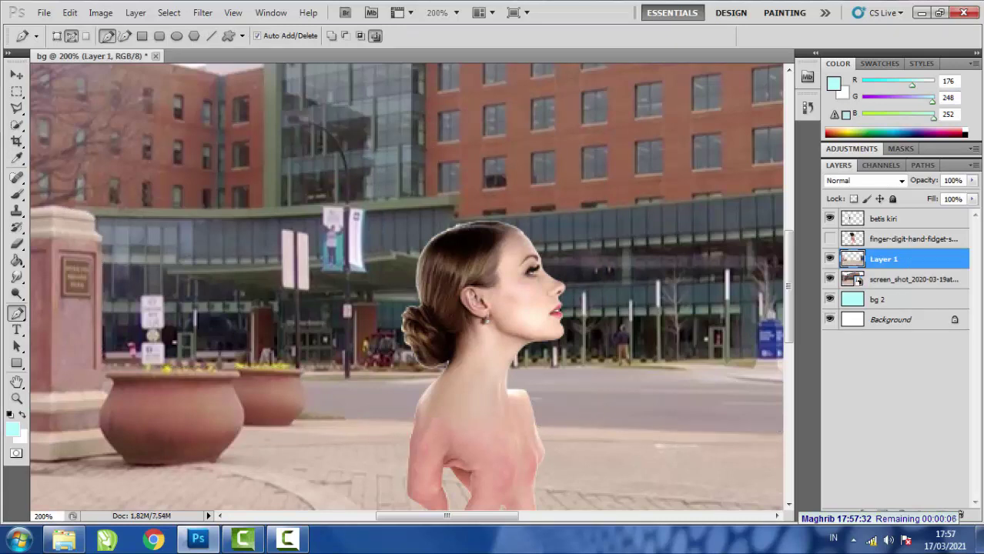
Delete the original screen_shot_2020-03 building photo layer and dismiss the prayer-time reminder.
click(914, 279)
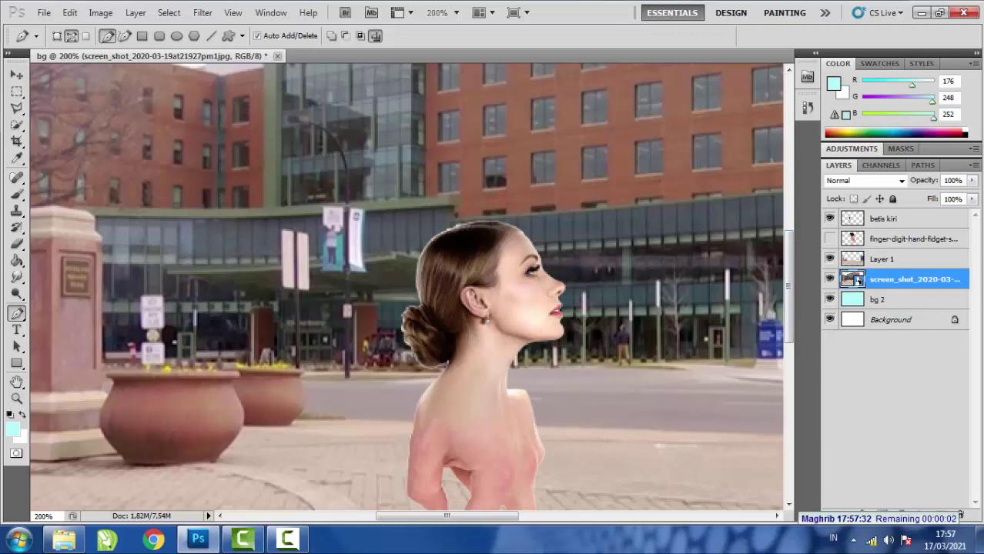
drag(847, 282, 847, 508)
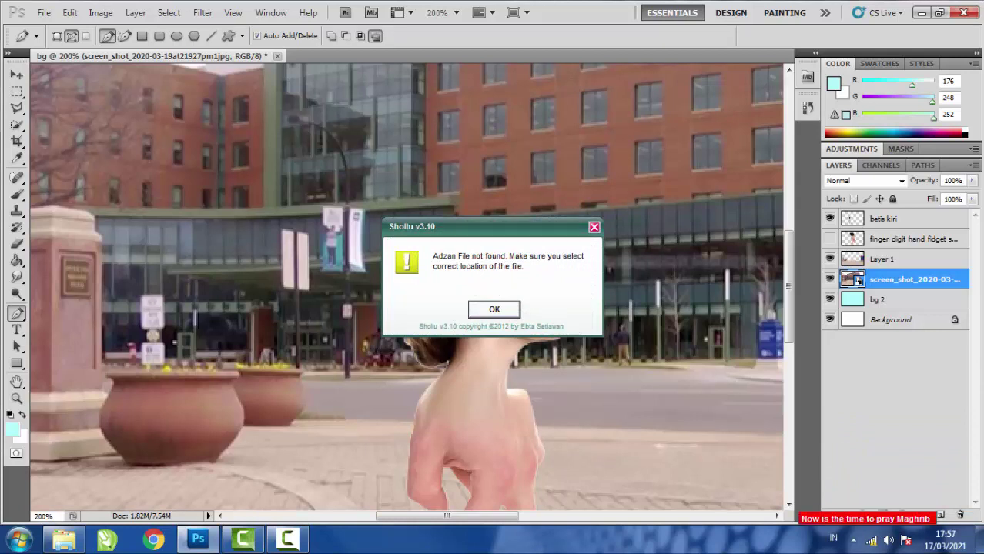
drag(909, 279, 908, 439)
drag(909, 280, 960, 514)
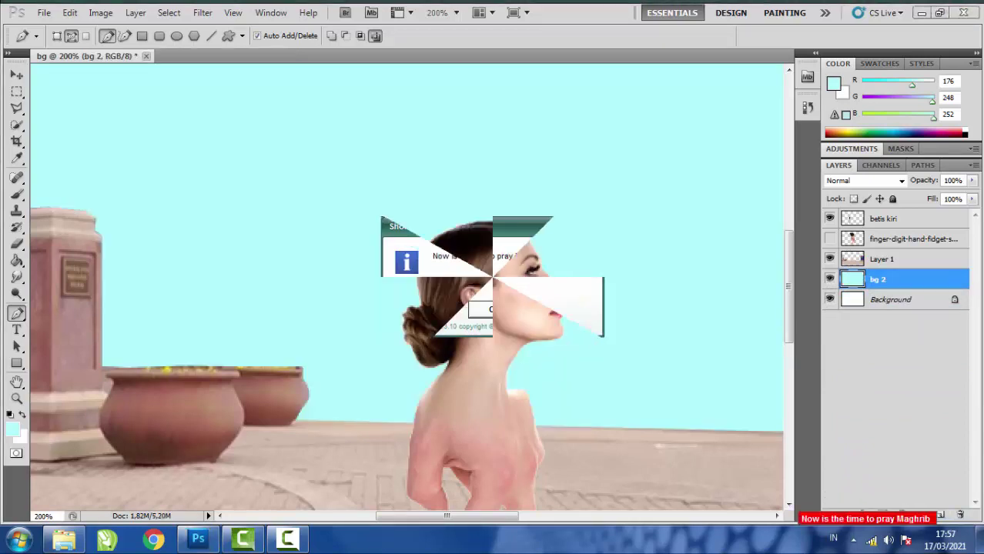
key(Return)
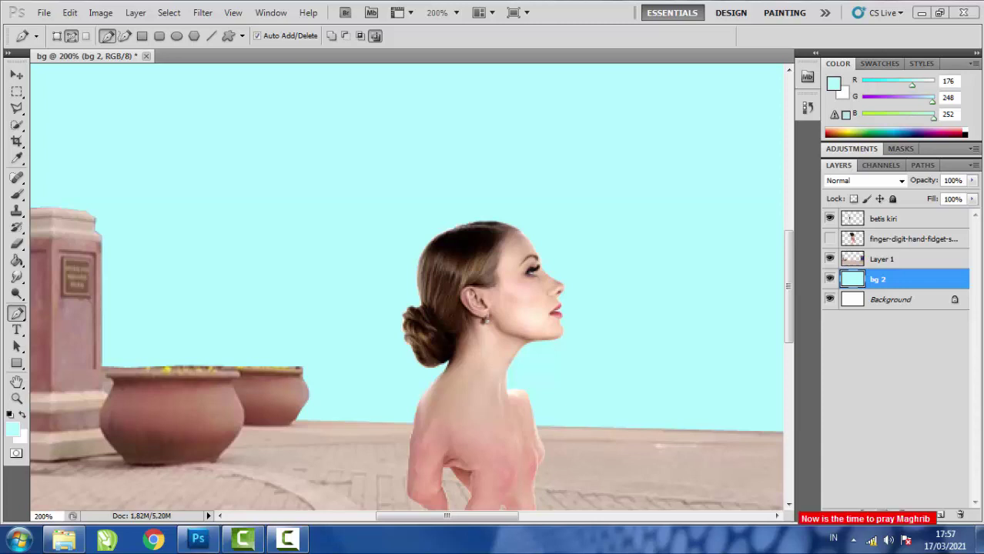
Move the cut-out pavement on Layer 1 down until it covers the empty strip along the canvas's lower edge.
click(893, 219)
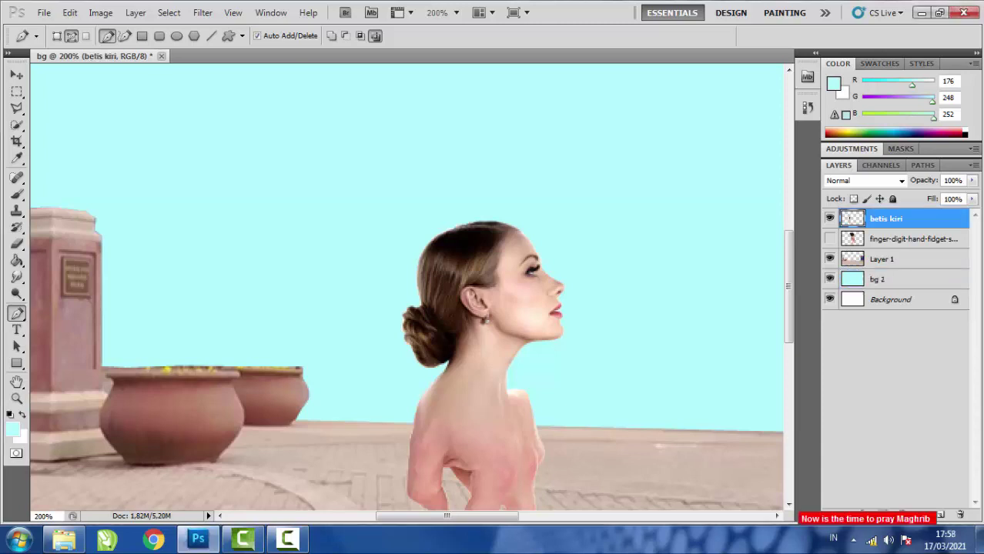
key(ctrl+minus)
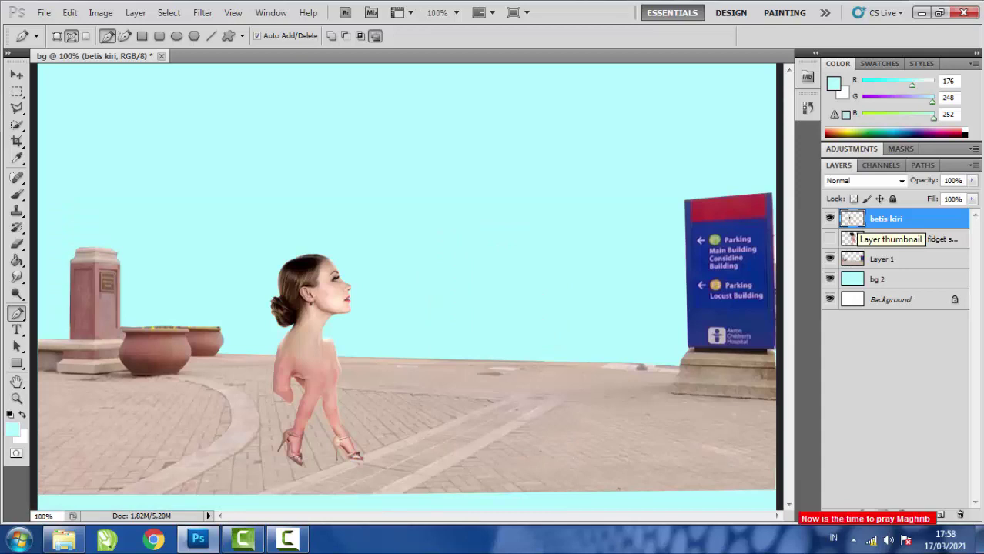
key(ctrl+minus)
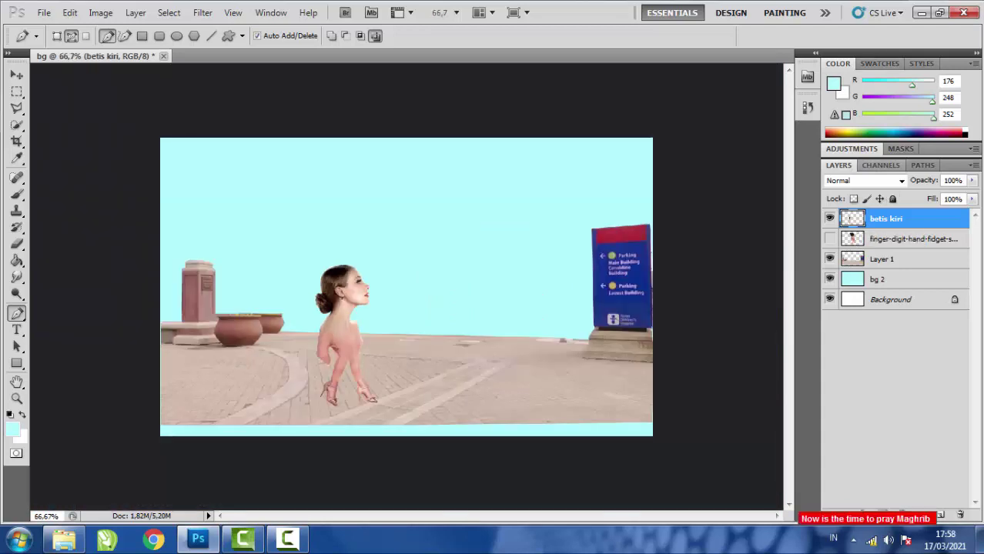
click(884, 259)
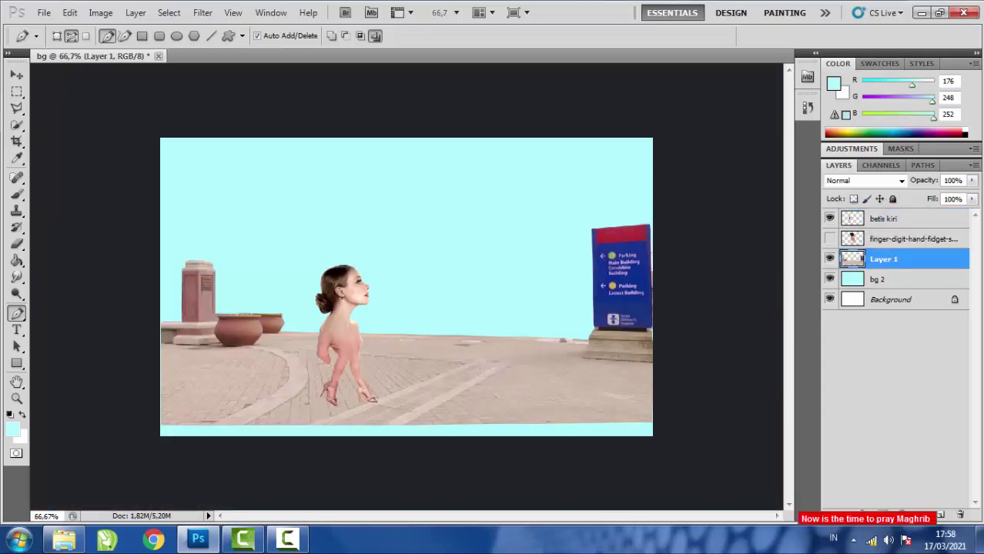
key(v)
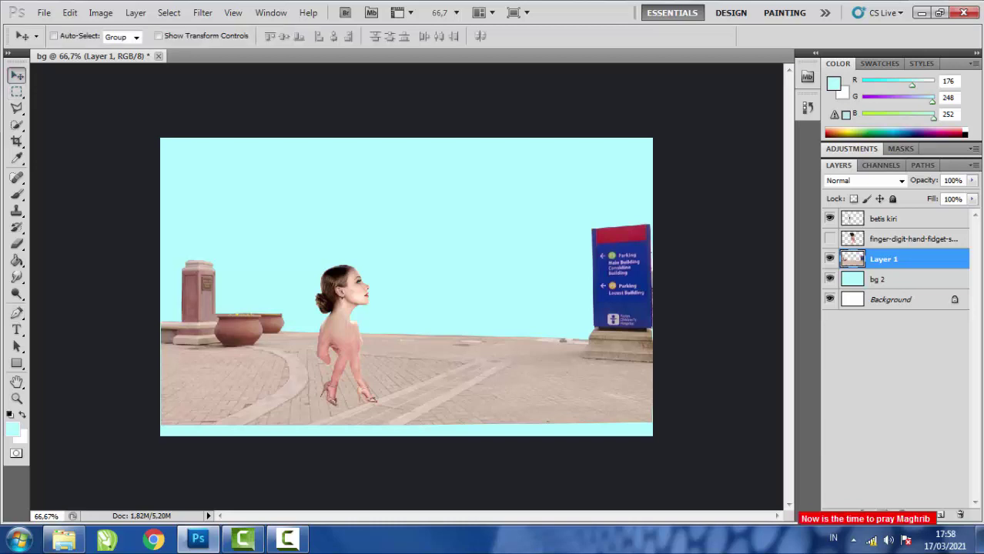
key(shift+Down)
key(shift+Down)
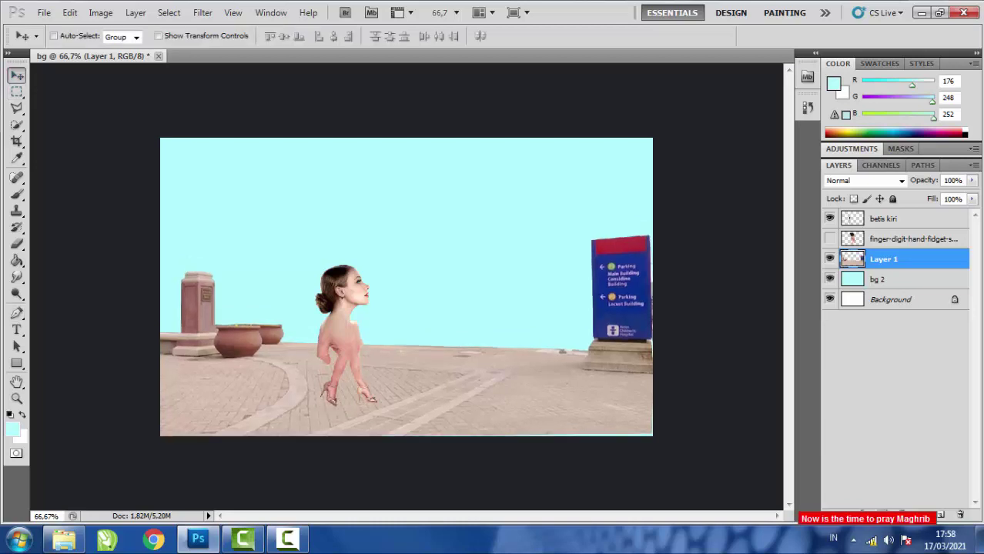
key(shift+Down)
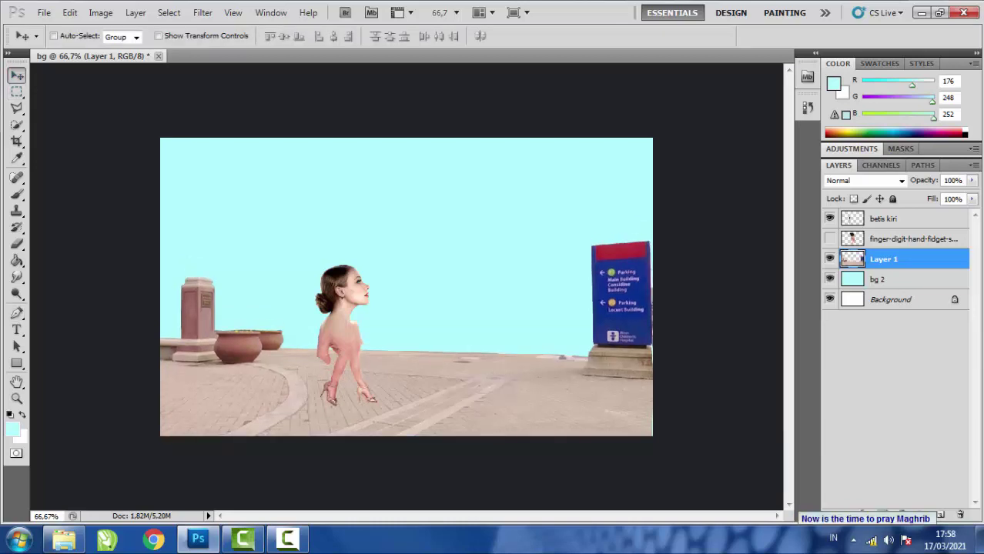
key(ctrl+t)
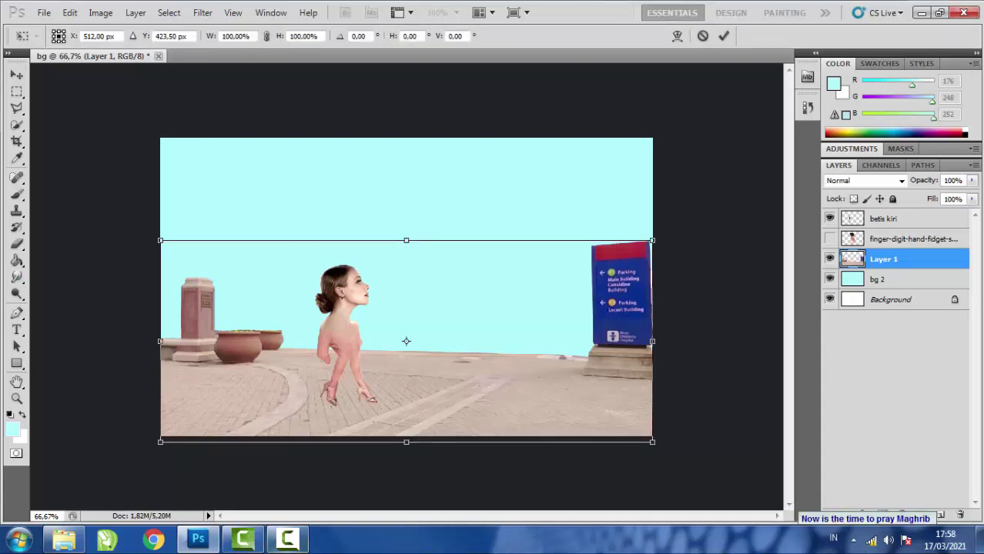
click(289, 540)
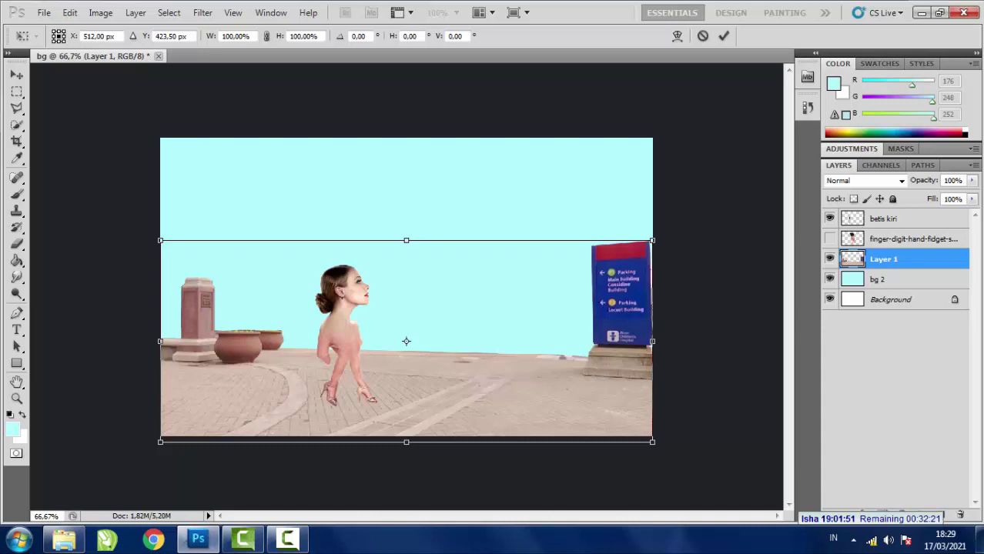
click(724, 35)
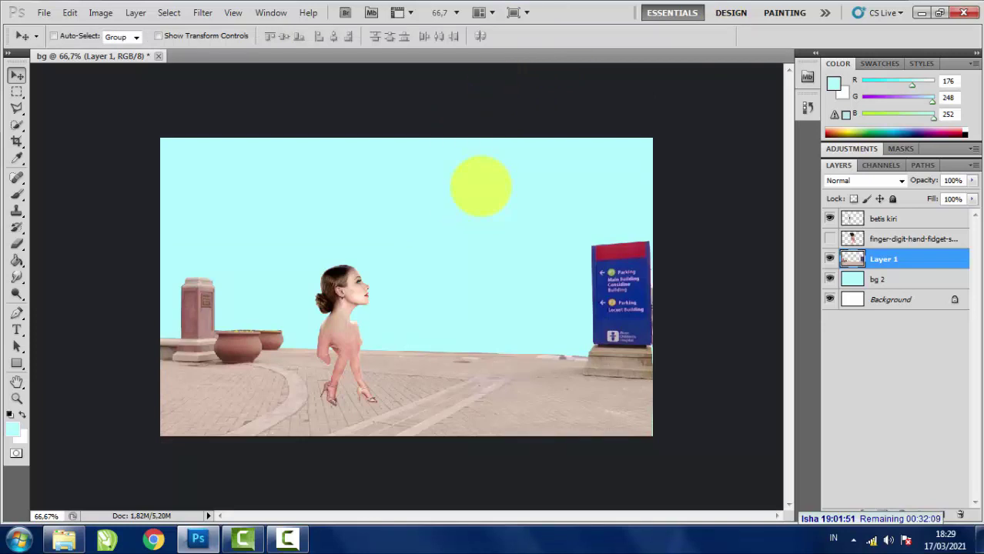
Shift and slightly enlarge the cut-out street on Layer 1 so that it covers the canvas's full width.
click(886, 259)
drag(445, 384, 458, 391)
key(ctrl+t)
drag(170, 247, 143, 233)
click(724, 35)
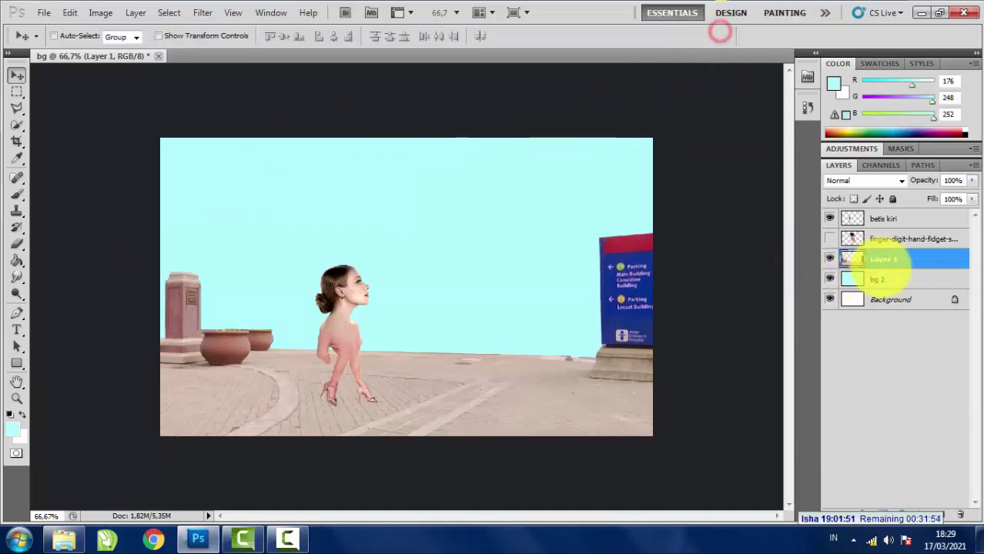
Create a new layer named bayangan directly above Layer 1, in Normal mode at 100% opacity.
click(882, 257)
key(ctrl+shift+n)
text(bayangan)
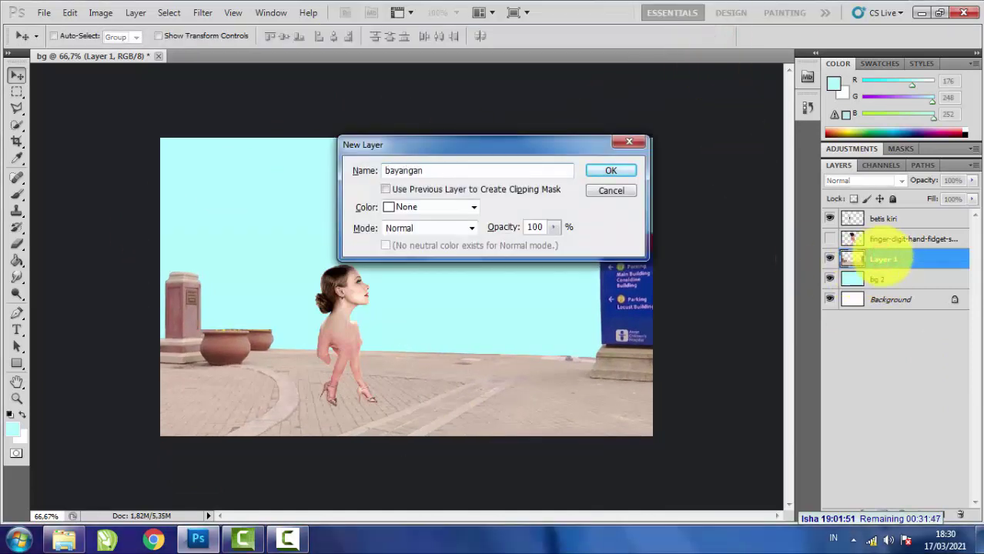
key(Return)
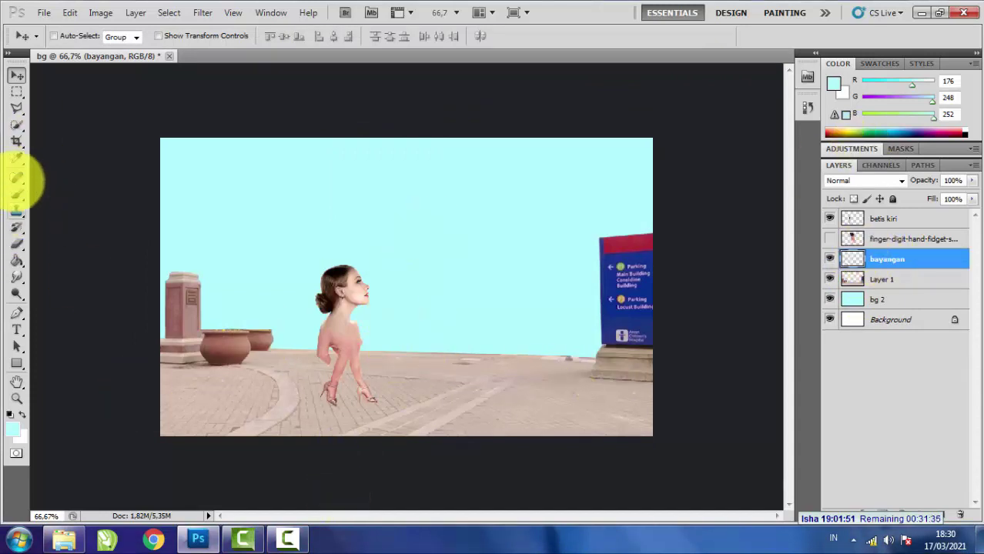
Outline a freehand, figure-shaped shadow selection on the pavement, running from both shoes back towards the flower pots.
click(18, 108)
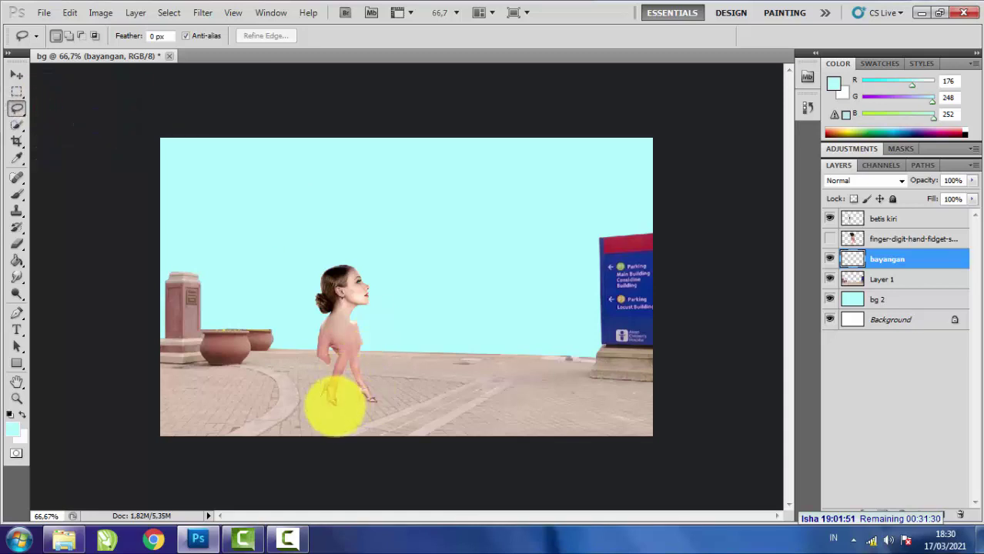
key(ctrl+plus)
key(ctrl+plus)
drag(444, 515, 397, 515)
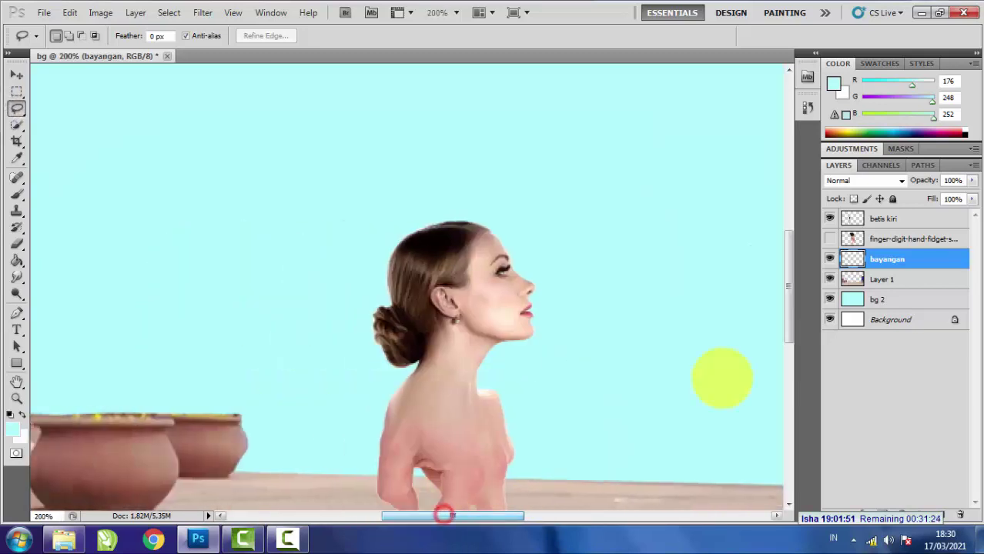
drag(787, 308, 787, 362)
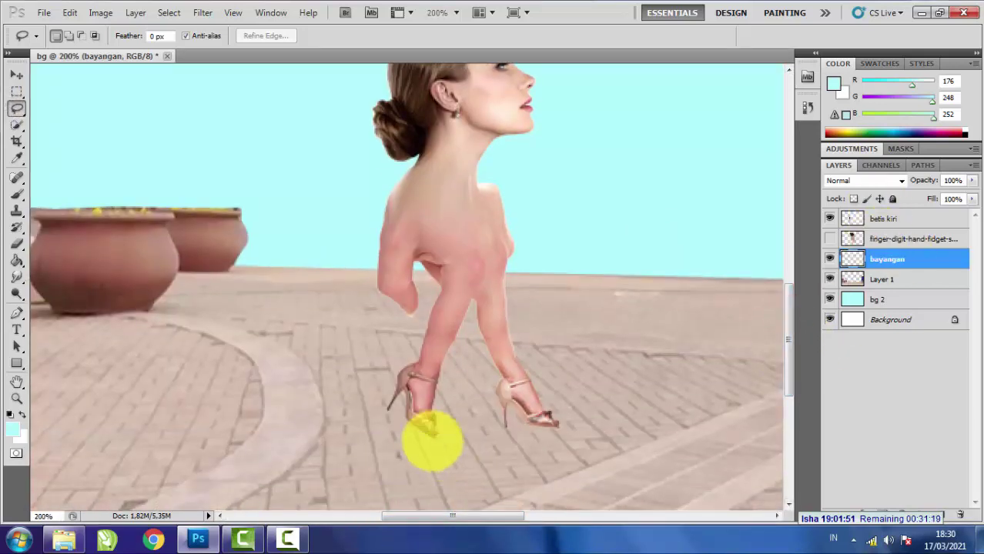
mouse_move(434, 440)
mouse_down()
mouse_move(371, 413)
mouse_move(345, 424)
mouse_up()
key(ctrl+d)
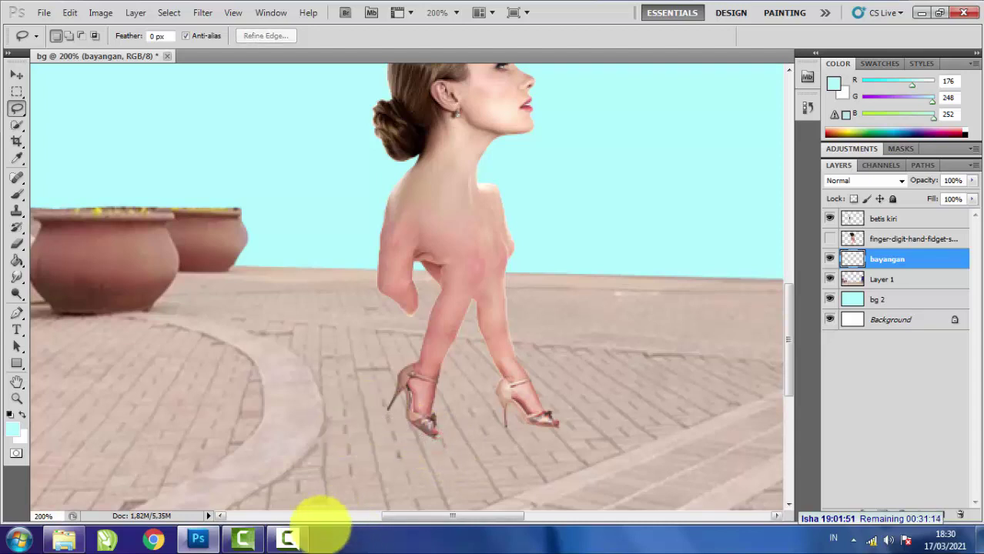
mouse_move(429, 442)
mouse_down()
mouse_move(318, 401)
mouse_move(312, 413)
mouse_move(331, 432)
mouse_move(311, 427)
mouse_move(277, 387)
mouse_move(243, 380)
mouse_move(236, 345)
mouse_move(290, 335)
mouse_move(336, 355)
mouse_move(411, 351)
mouse_move(513, 387)
mouse_move(556, 420)
mouse_move(442, 391)
mouse_move(393, 401)
mouse_move(416, 441)
mouse_up()
Set the foreground colour to black, fill the shadow selection on the bayangan layer with it and deselect.
click(11, 430)
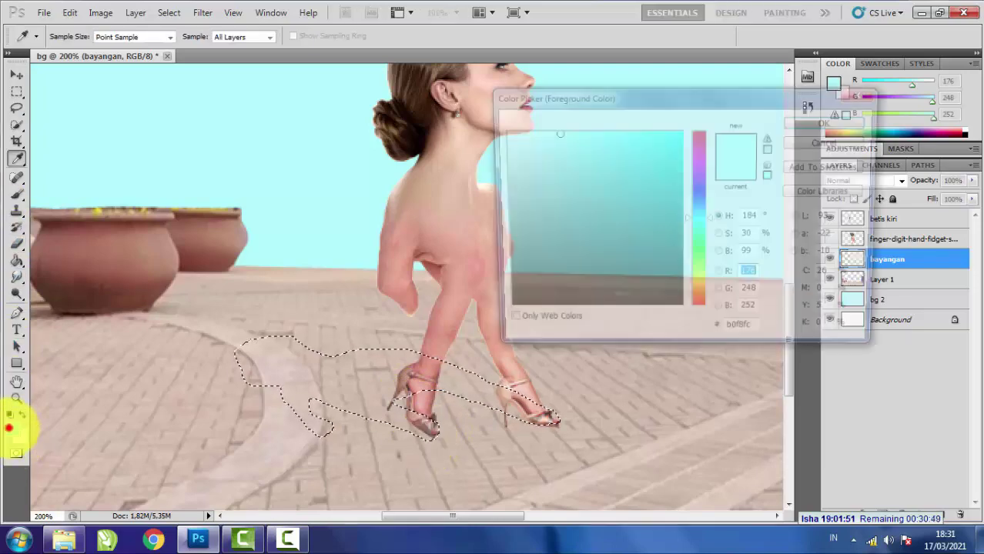
click(830, 121)
click(16, 260)
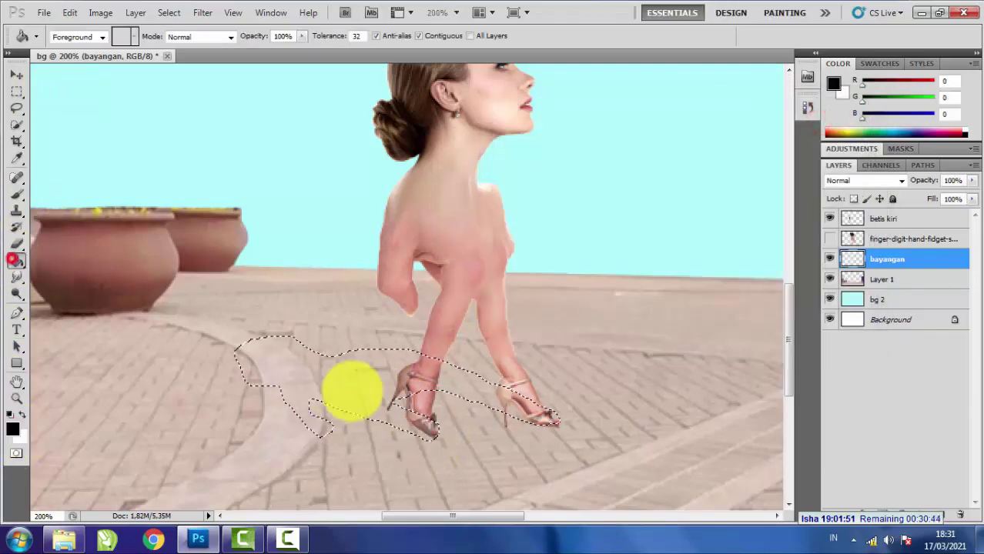
click(352, 385)
key(ctrl+d)
Soften the black shadow's edges all around with the Blur tool, using a 40 px brush at 50% strength.
click(16, 260)
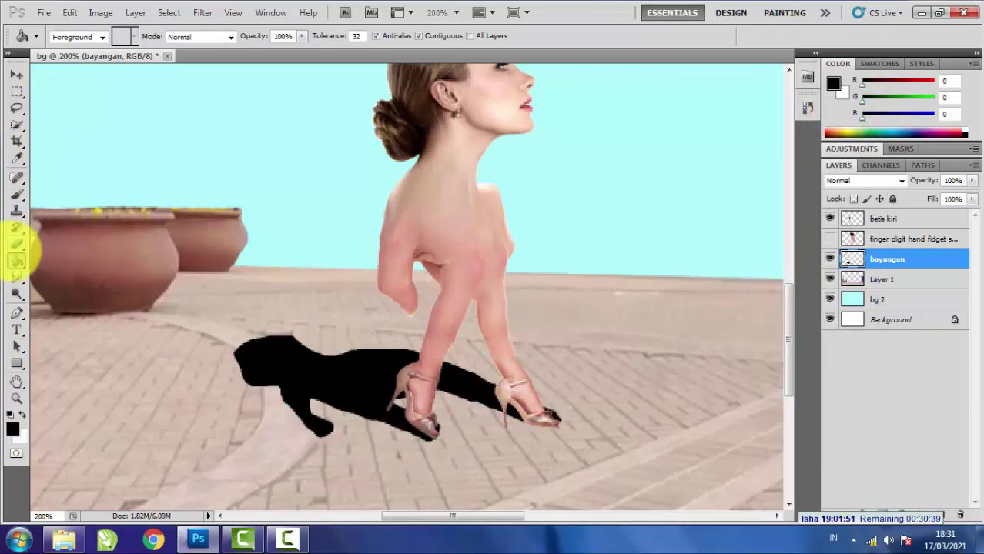
click(16, 278)
click(48, 274)
mouse_move(235, 351)
mouse_down()
mouse_move(237, 395)
mouse_move(337, 441)
mouse_move(363, 341)
mouse_move(534, 422)
mouse_move(328, 459)
mouse_move(290, 358)
mouse_up()
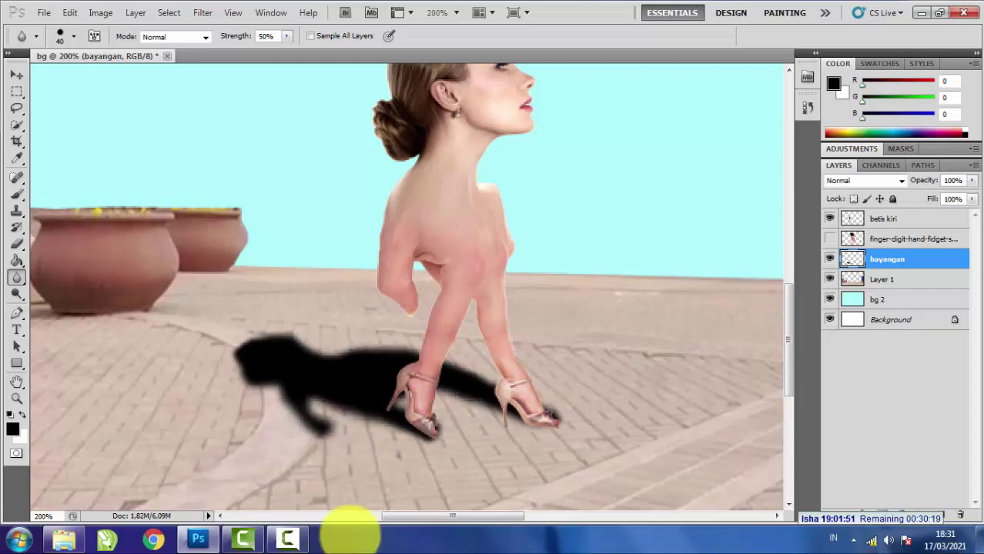
Erase the excess shadow around the front shoe's toe with a 13 px eraser and return to the Blur tool.
key(e)
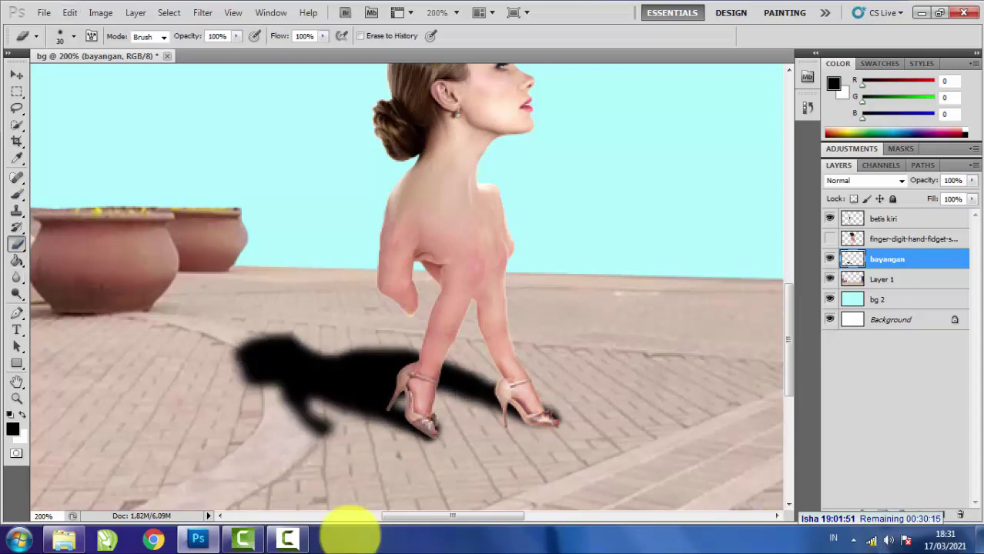
click(73, 36)
text(13)
key(Return)
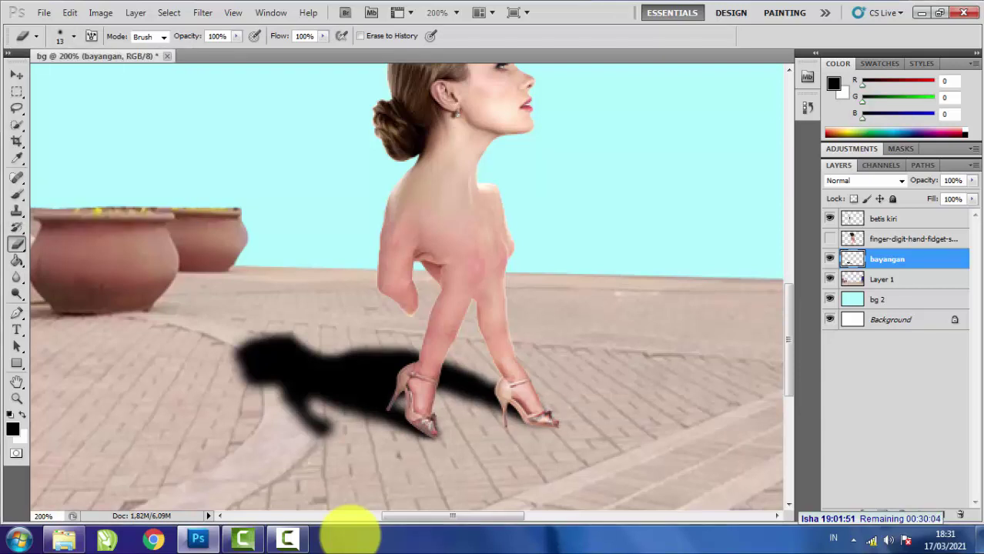
key(r)
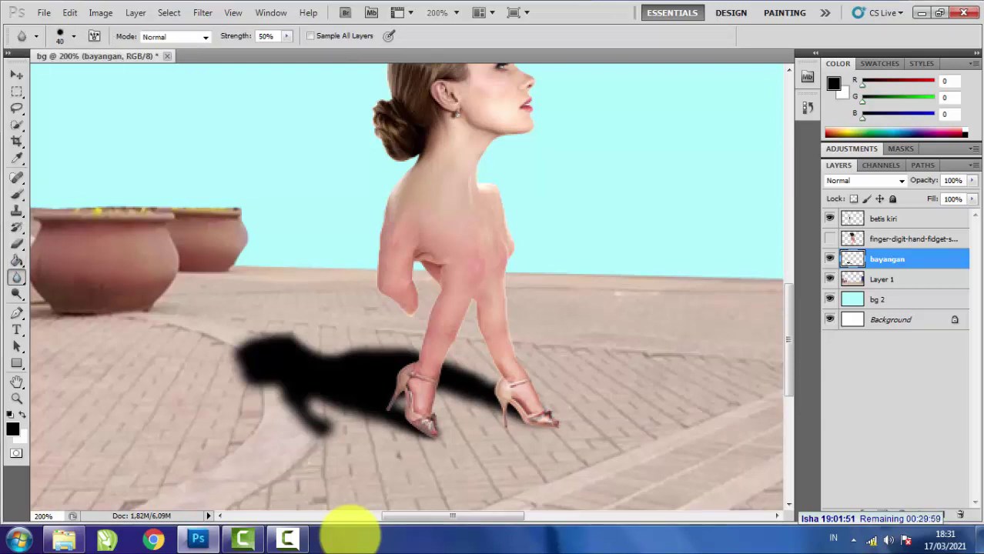
Lower the bayangan layer's fill to 34% and switch to the Move tool.
click(972, 199)
drag(971, 214, 924, 214)
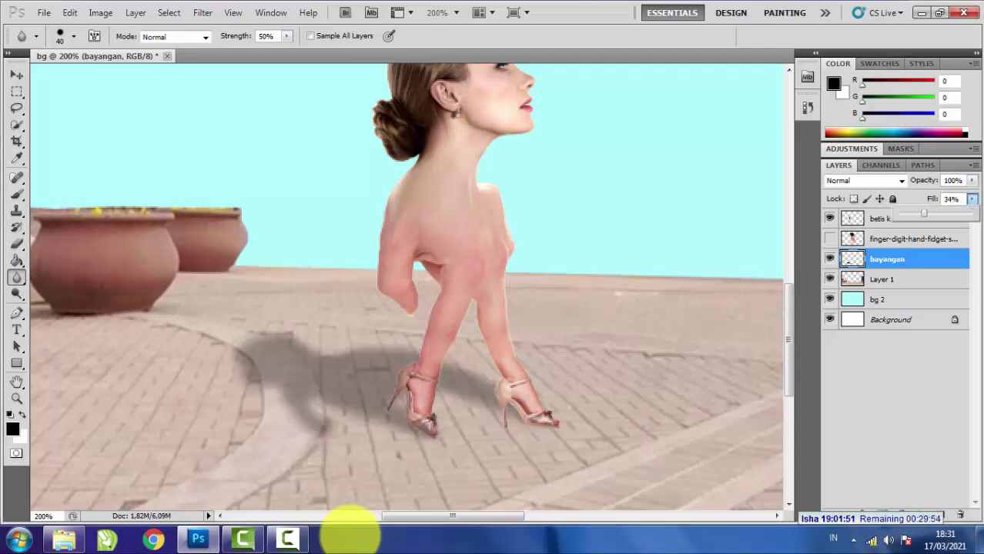
key(ctrl+minus)
key(ctrl+minus)
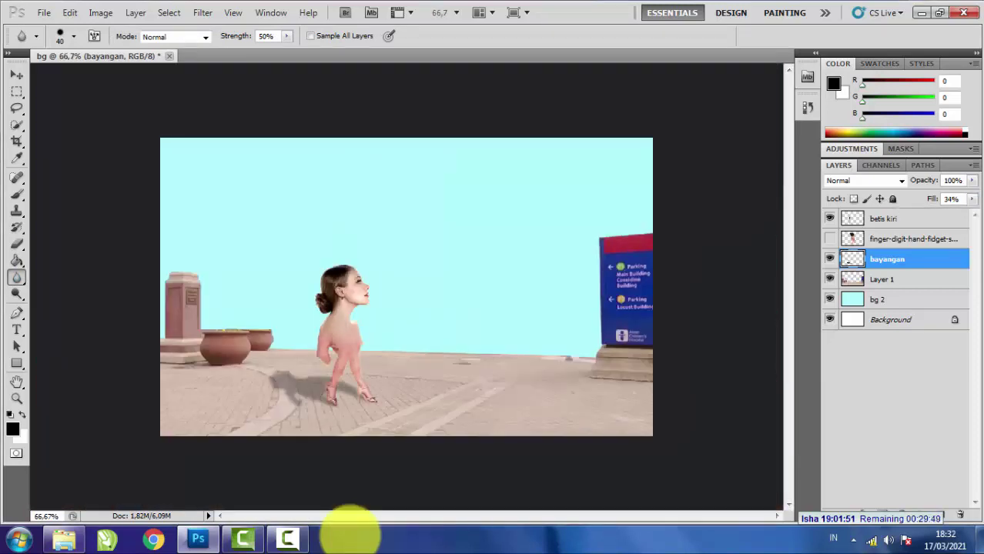
click(16, 75)
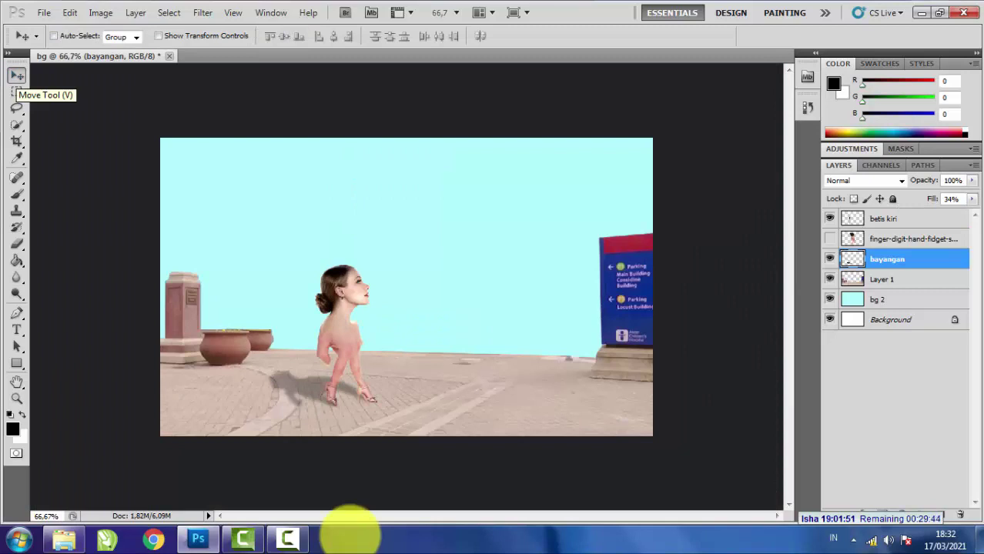